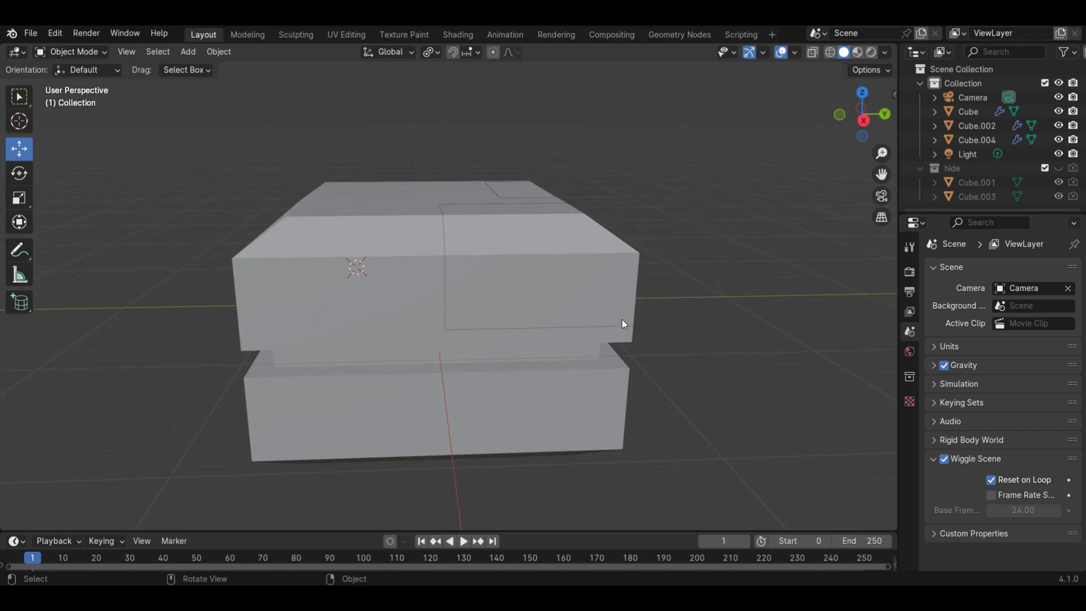
Add a cube mesh at the 3D cursor on the body's front and scale it uniformly by 0.277
{"action": "left_click_drag", "start_coordinate": [881, 174], "coordinate": [119, 173]}
{"action": "scroll", "coordinate": [411, 342], "scroll_direction": "up", "scroll_amount": 2}
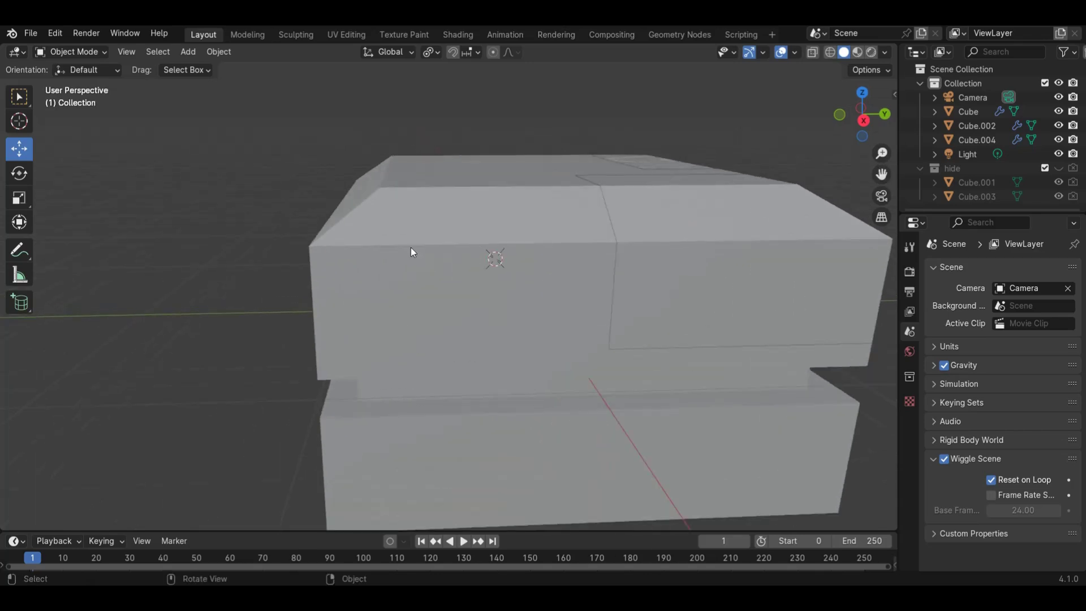
{"action": "key", "text": "shift+a"}
{"action": "mouse_move", "coordinate": [437, 248]}
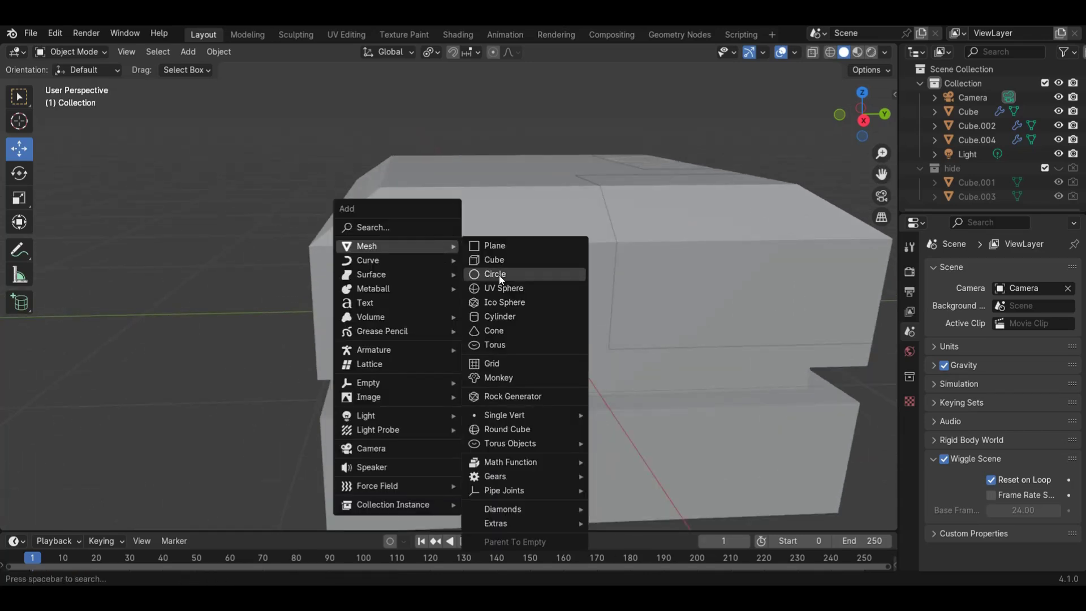
{"action": "left_click", "coordinate": [514, 261]}
{"action": "scroll", "coordinate": [566, 305], "scroll_direction": "down", "scroll_amount": 5}
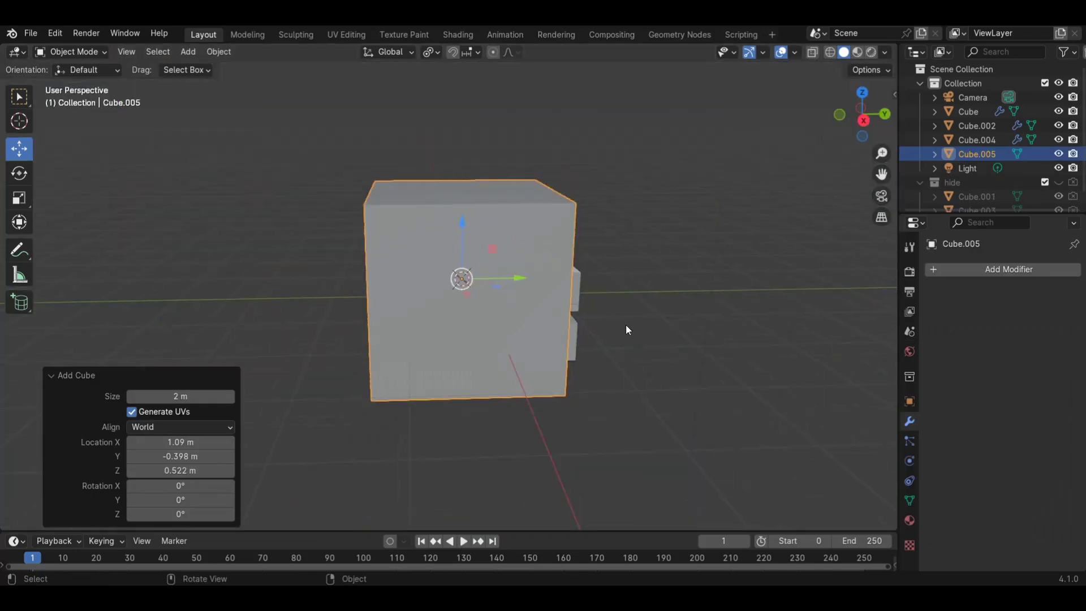
{"action": "key", "text": "s"}
{"action": "left_click", "coordinate": [505, 295]}
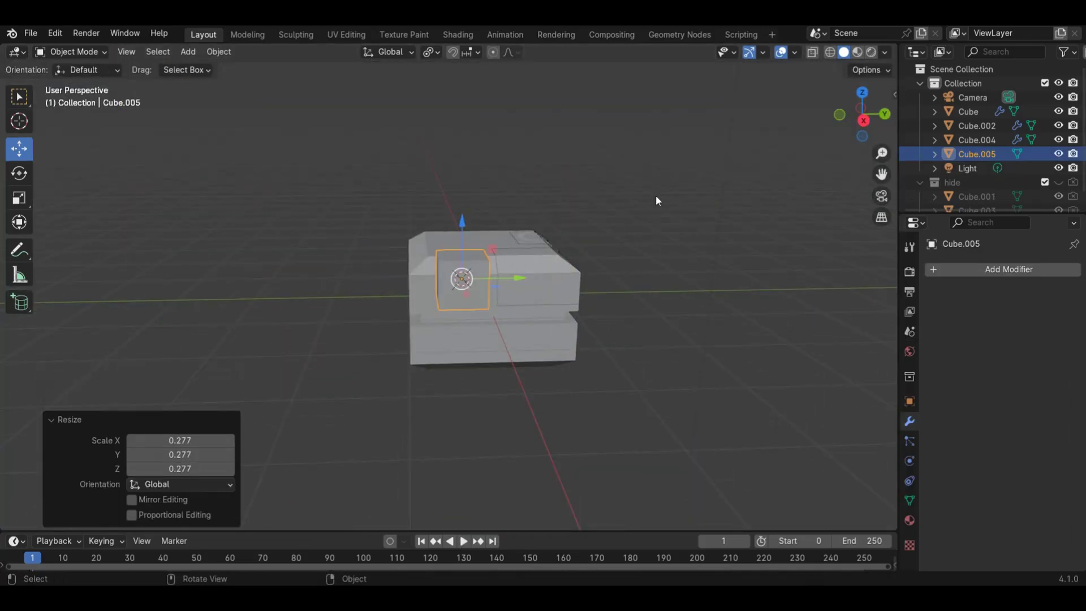
Move the small cube along X in the front orthographic view so it overlaps the body's upper corner
{"action": "left_click", "coordinate": [839, 115]}
{"action": "scroll", "coordinate": [362, 365], "scroll_direction": "up", "scroll_amount": 4}
{"action": "left_click_drag", "start_coordinate": [338, 315], "coordinate": [302, 316]}
{"action": "left_click_drag", "start_coordinate": [875, 173], "coordinate": [1020, 123]}
Extend the small cube deeper into the body by moving its inner-side vertices along X in Edit Mode
{"action": "key", "text": "Tab"}
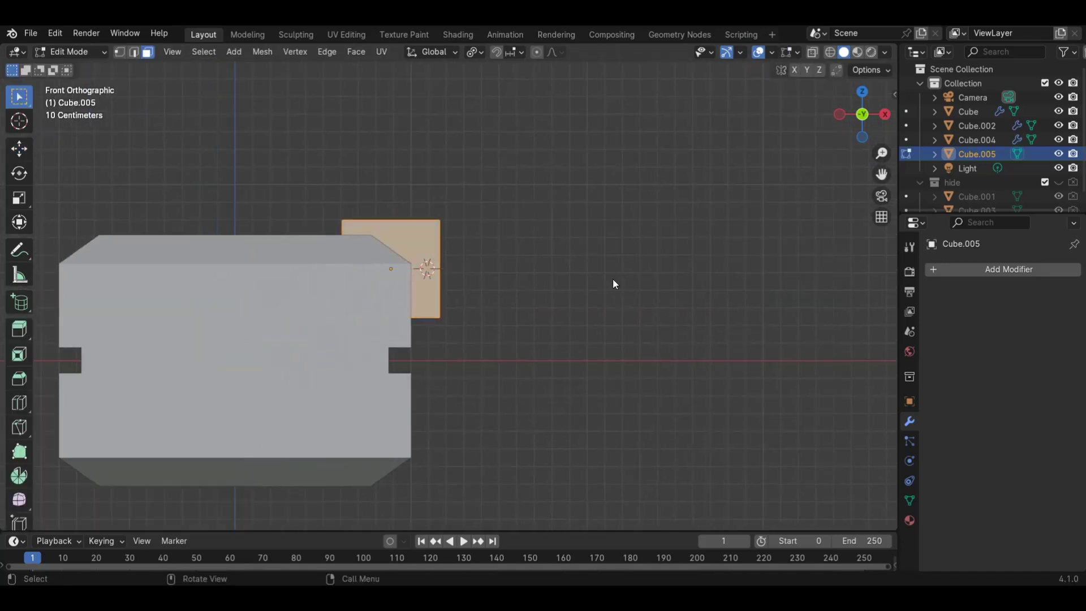
{"action": "left_click", "coordinate": [812, 53]}
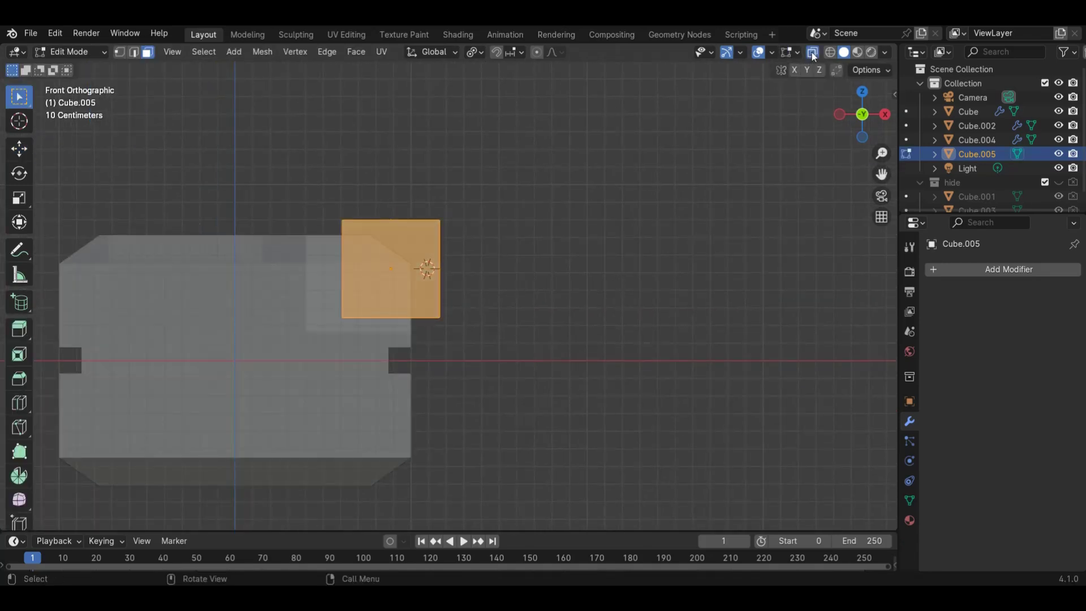
{"action": "key", "text": "1"}
{"action": "left_click_drag", "start_coordinate": [332, 174], "coordinate": [375, 336]}
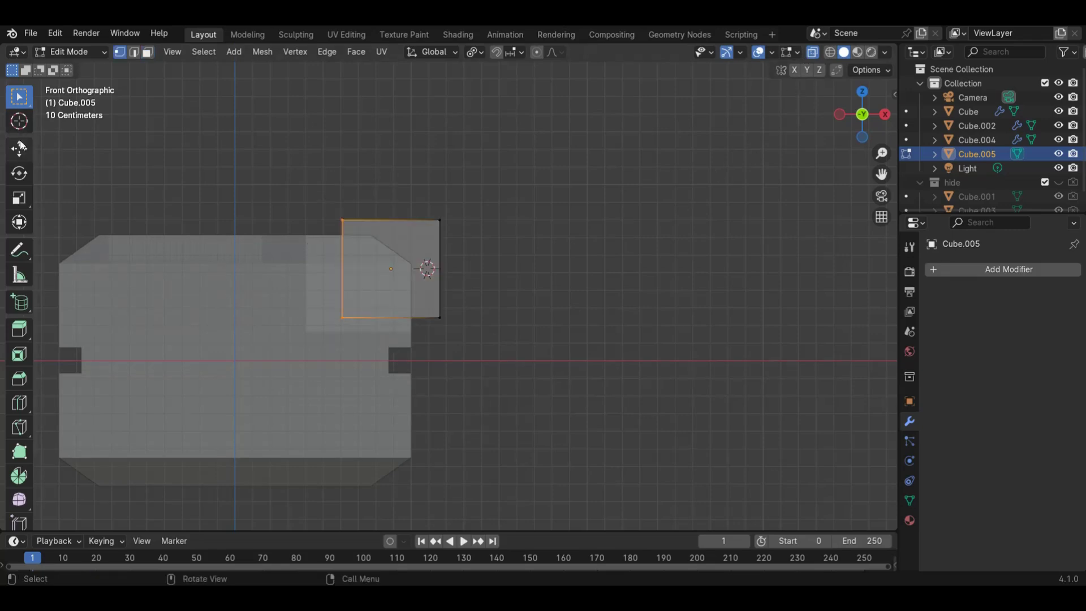
{"action": "left_click", "coordinate": [19, 149]}
{"action": "left_click_drag", "start_coordinate": [387, 264], "coordinate": [338, 265]}
{"action": "mouse_move", "coordinate": [280, 303]}
{"action": "left_mouse_down"}
{"action": "mouse_move", "coordinate": [332, 349]}
{"action": "mouse_move", "coordinate": [294, 318]}
{"action": "left_mouse_up"}
{"action": "left_click_drag", "start_coordinate": [821, 117], "coordinate": [695, 146]}
{"action": "left_click", "coordinate": [813, 53]}
{"action": "left_click_drag", "start_coordinate": [862, 113], "coordinate": [800, 156]}
{"action": "key", "text": "Tab"}
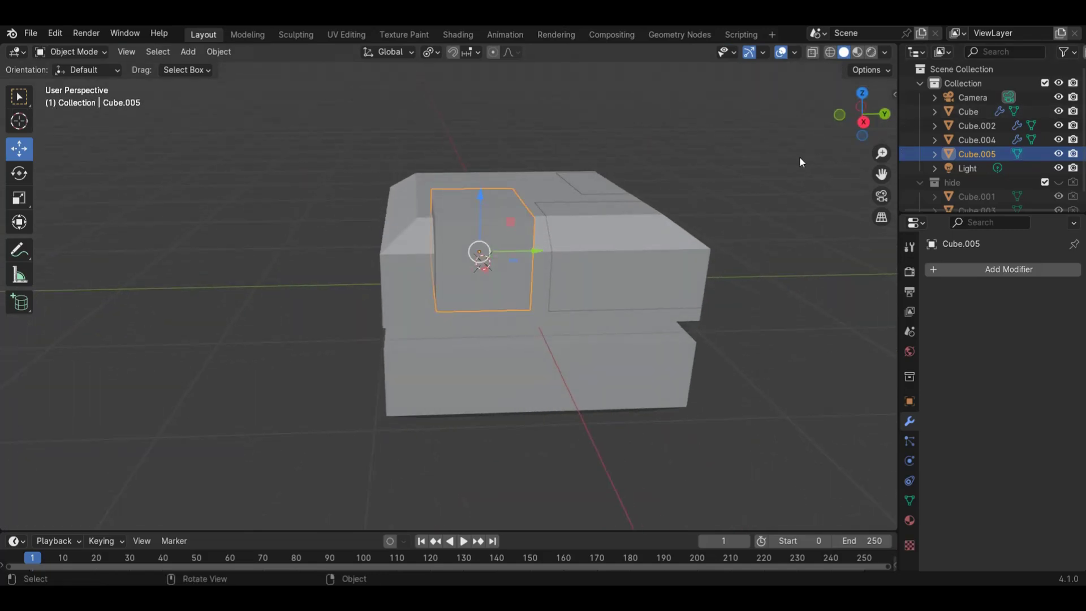
Apply the small cube's scale and deselect it
{"action": "key", "text": "ctrl+a"}
{"action": "left_click", "coordinate": [786, 162]}
{"action": "left_click", "coordinate": [257, 234]}
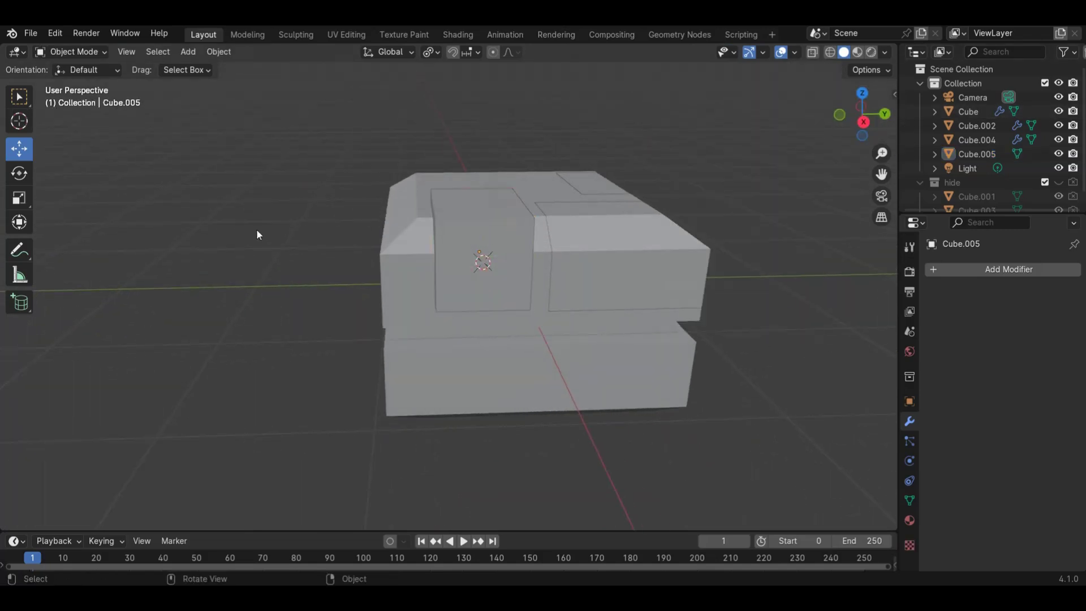
{"action": "left_click_drag", "start_coordinate": [854, 135], "coordinate": [813, 163]}
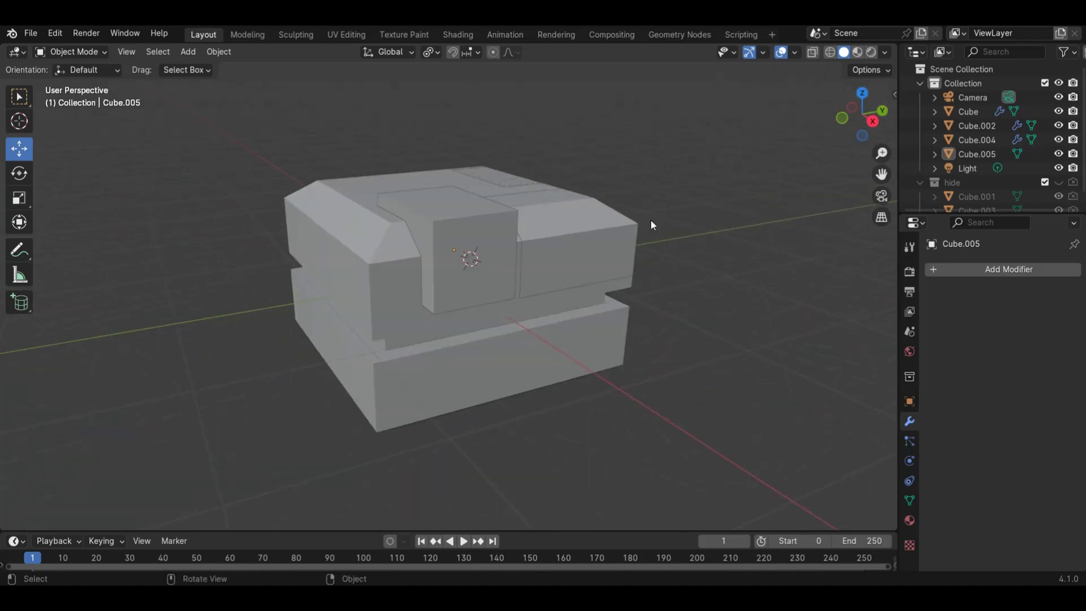
Rename the small cube as cube_lens_boolean
{"action": "left_click", "coordinate": [439, 269]}
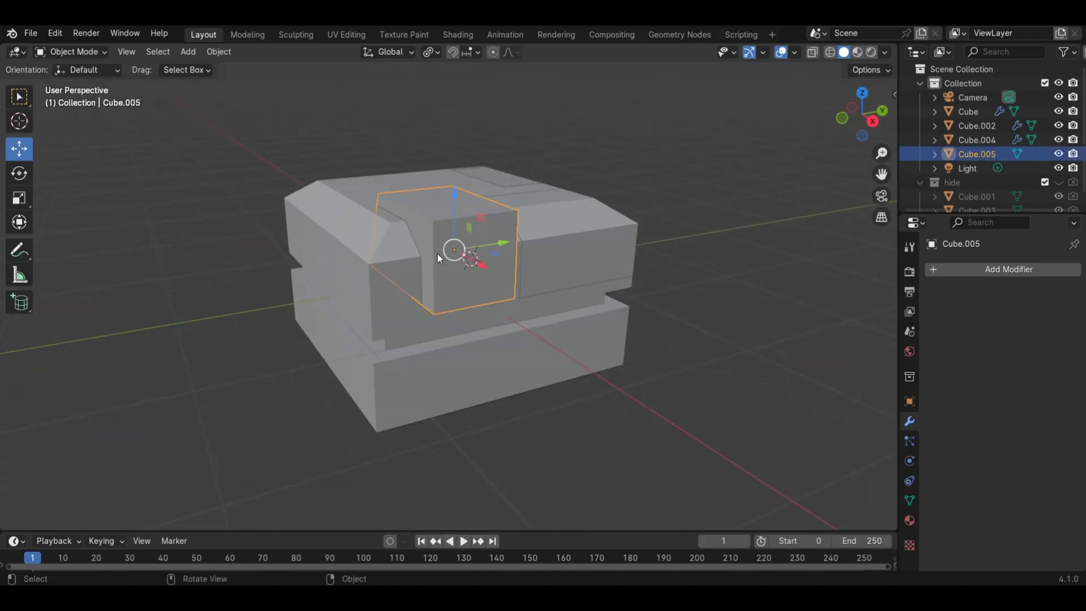
{"action": "double_click", "coordinate": [978, 155]}
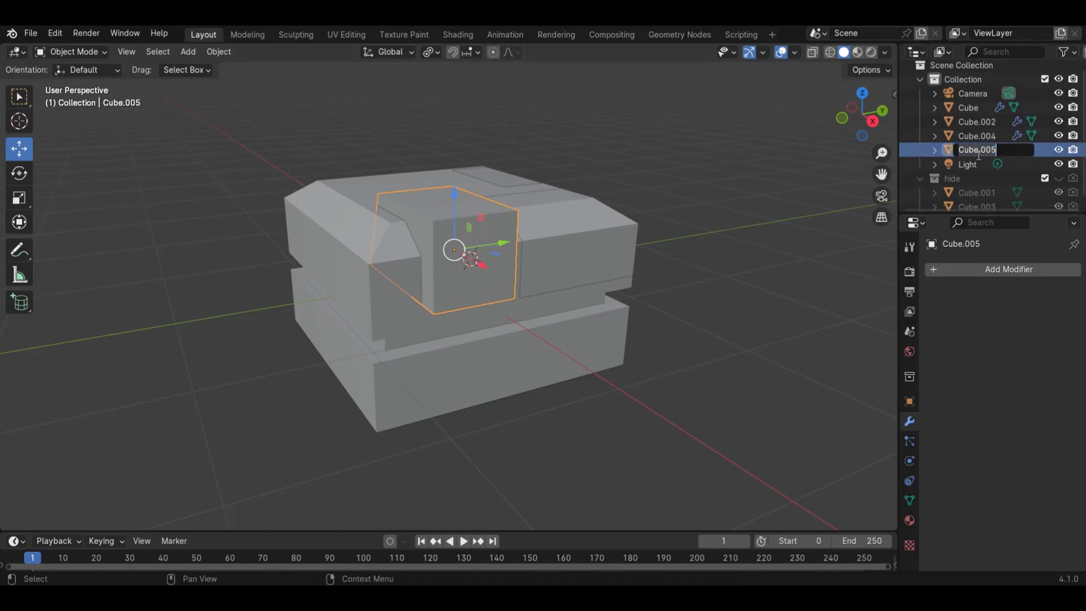
{"action": "type", "text": "cube_lens_boolean"}
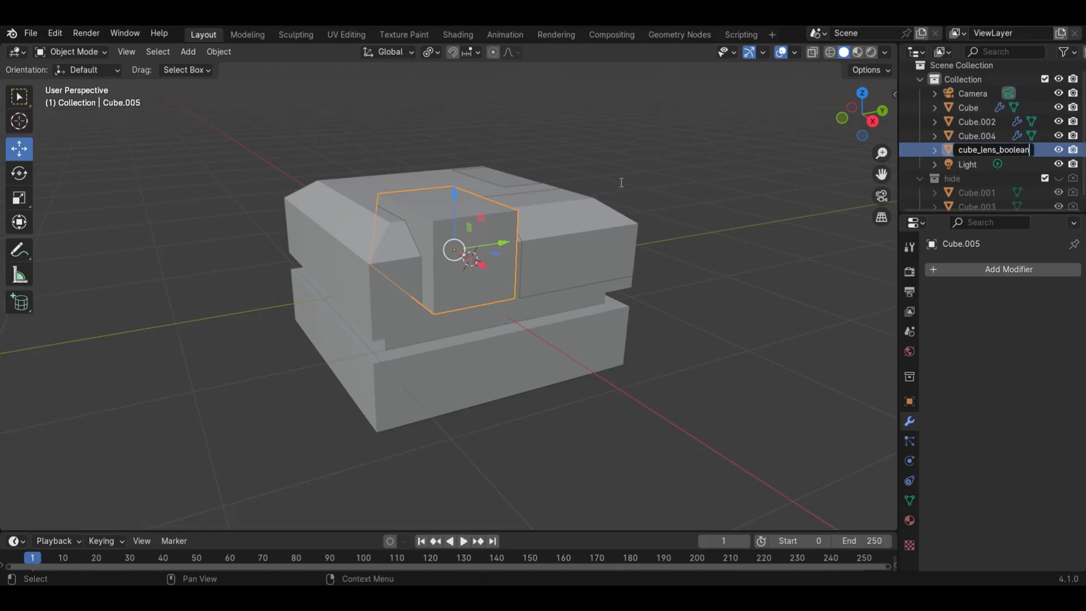
{"action": "key", "text": "Return"}
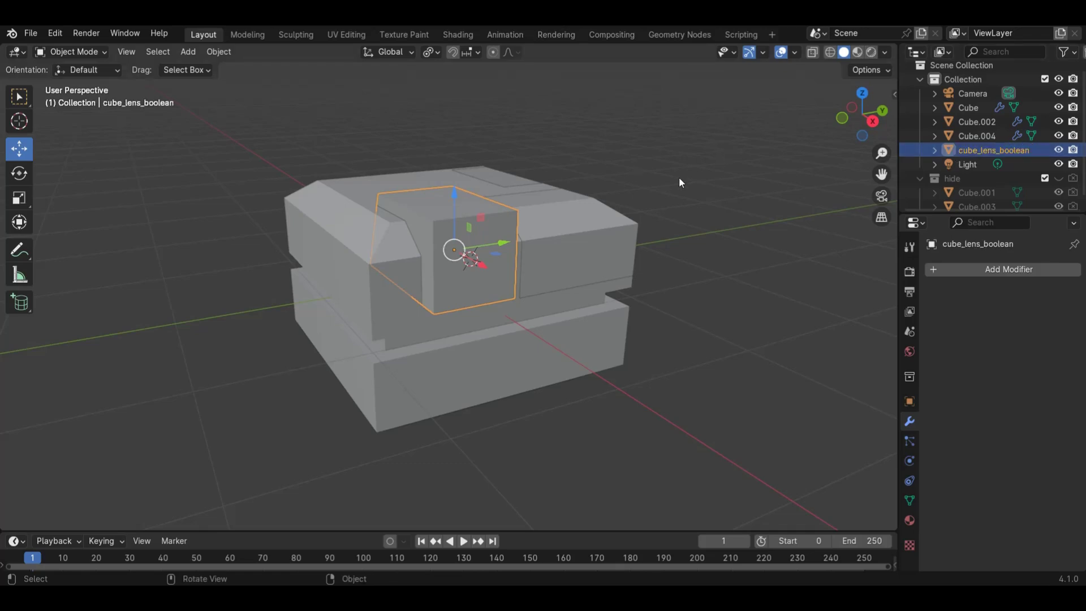
Duplicate cube_lens_boolean practically in place
{"action": "left_click", "coordinate": [480, 225]}
{"action": "key", "text": "ctrl+z"}
{"action": "key", "text": "shift+d"}
{"action": "left_click", "coordinate": [532, 240]}
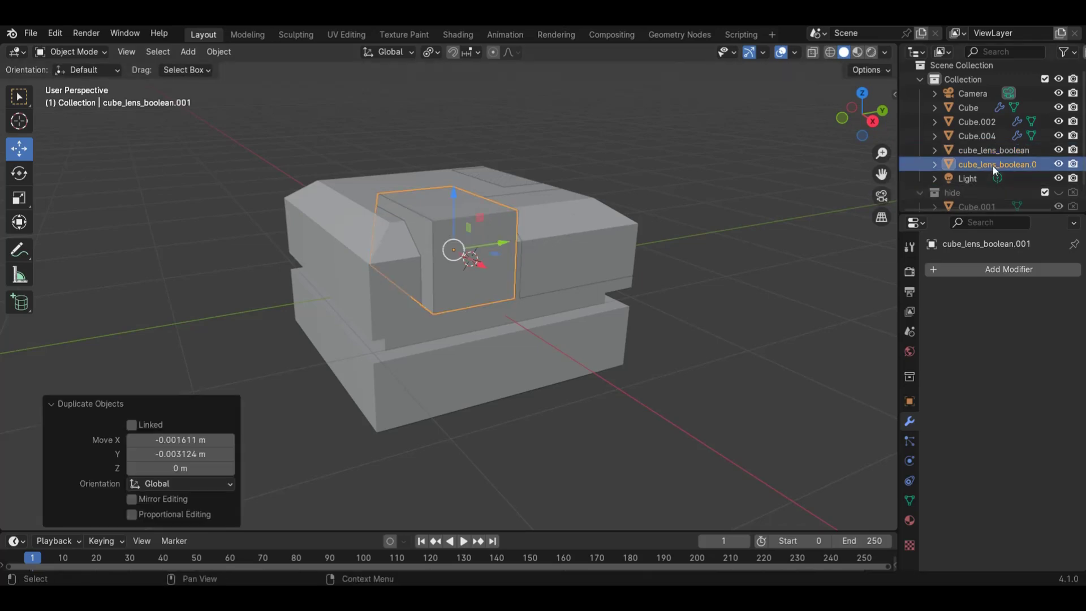
Rename the duplicated cube as real_lens_cube and hide it in the viewport
{"action": "scroll", "coordinate": [999, 163], "scroll_direction": "down", "scroll_amount": 1}
{"action": "double_click", "coordinate": [1019, 150]}
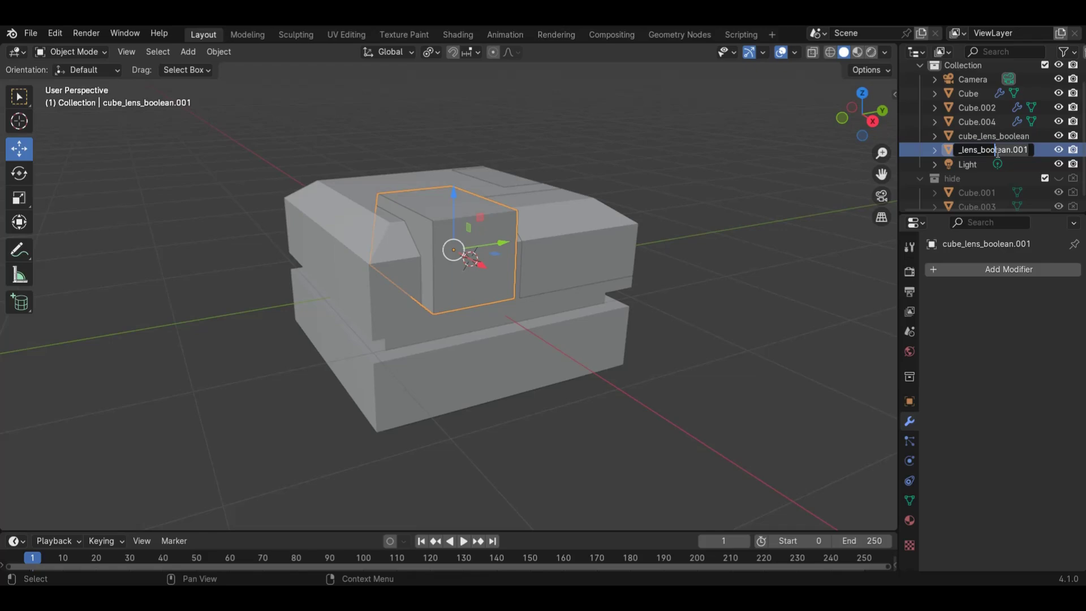
{"action": "type", "text": "real_lens"}
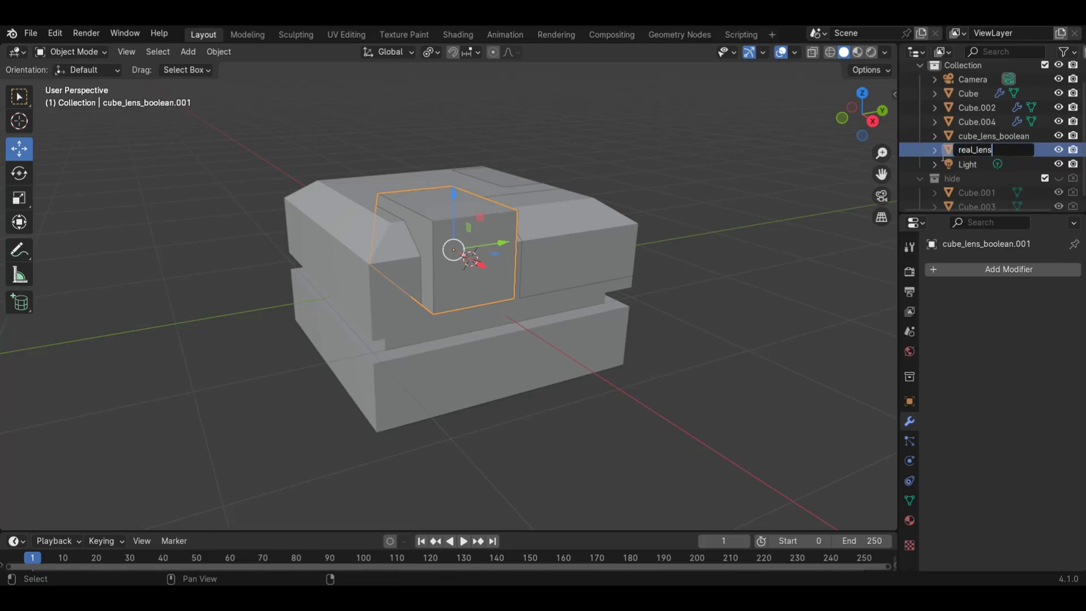
{"action": "type", "text": "_cube"}
{"action": "key", "text": "Return"}
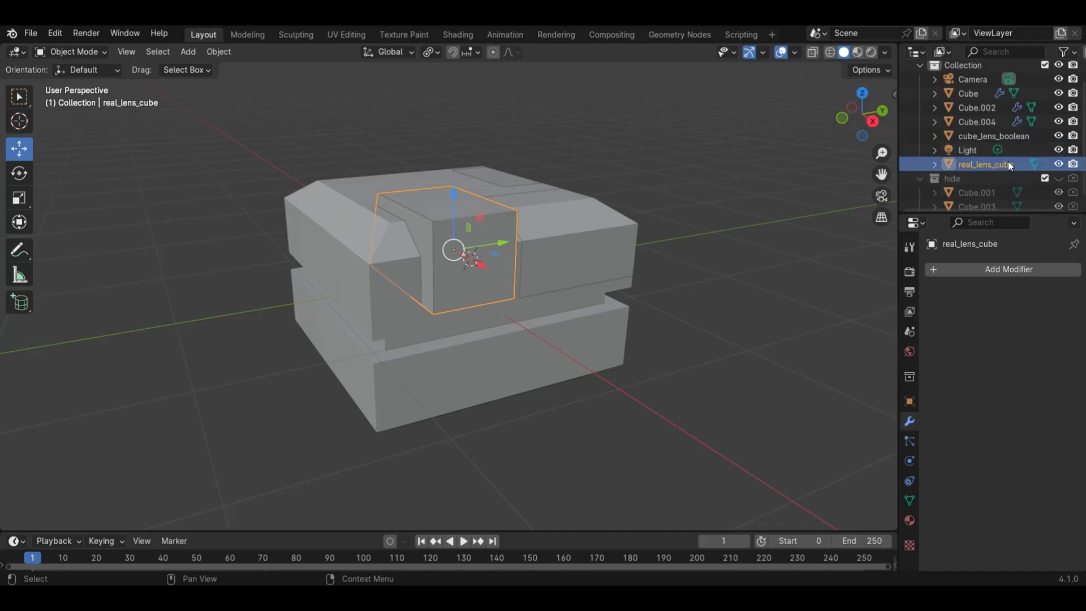
{"action": "left_click", "coordinate": [1059, 164]}
Cut the cube_lens_boolean shape out of the main body Cube.002 with a Bool Tool Brush Boolean Difference
{"action": "left_click", "coordinate": [1013, 135]}
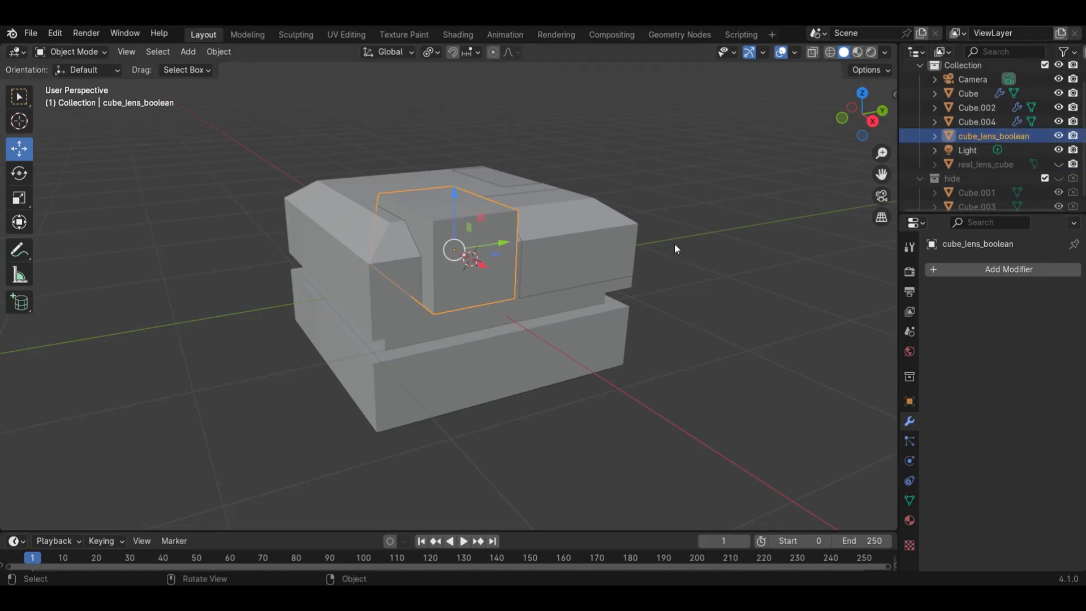
{"action": "scroll", "coordinate": [648, 240], "scroll_direction": "up", "scroll_amount": 2}
{"action": "left_click_drag", "start_coordinate": [838, 123], "coordinate": [813, 131]}
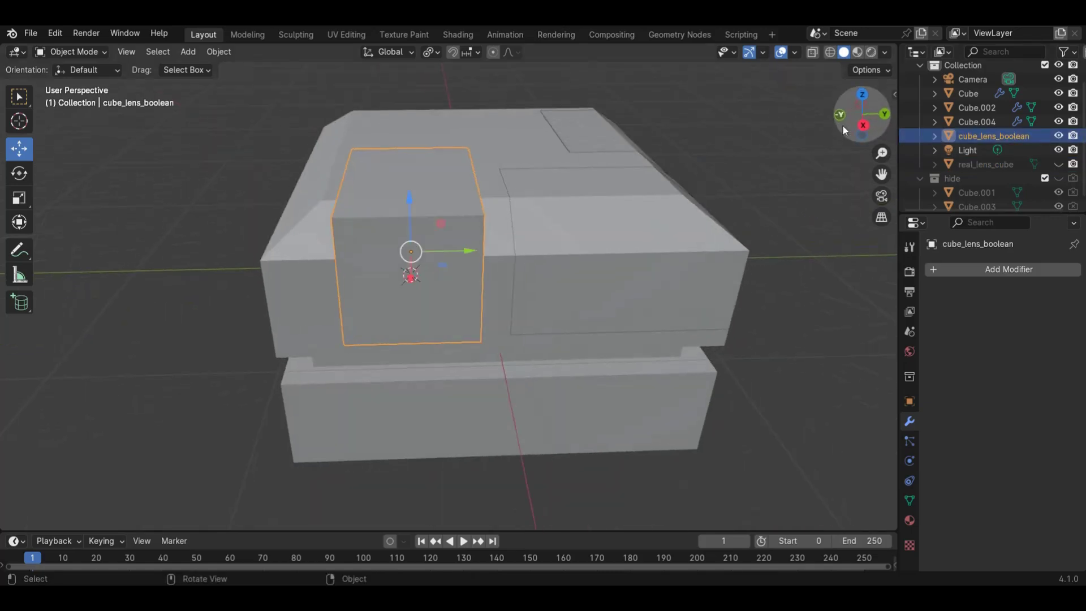
{"action": "key", "text": "shift"}
{"action": "left_click", "coordinate": [525, 124], "text": "shift"}
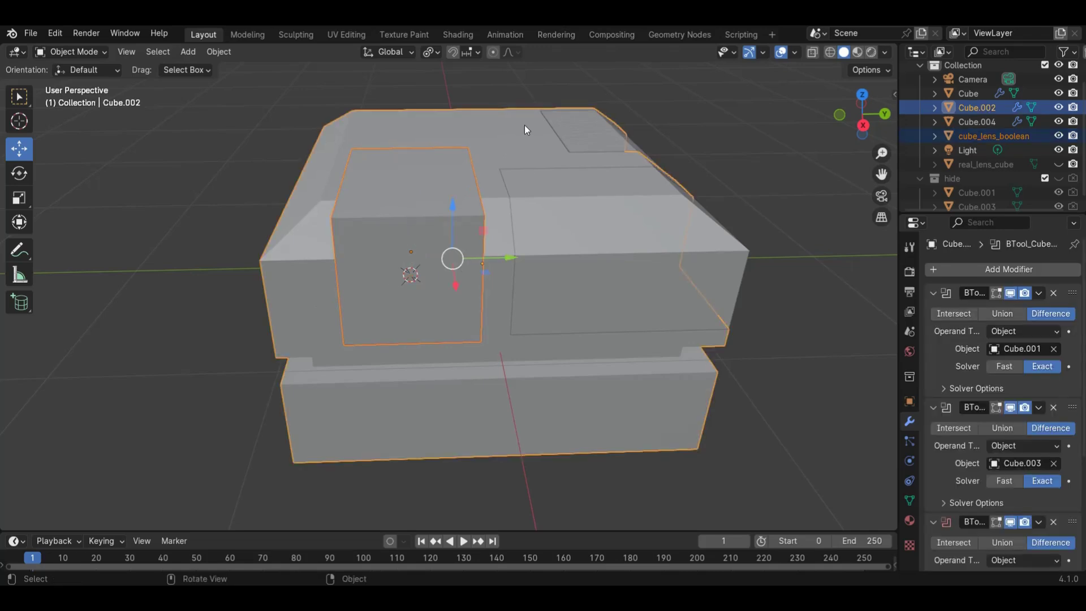
{"action": "key", "text": "shift+ctrl+b"}
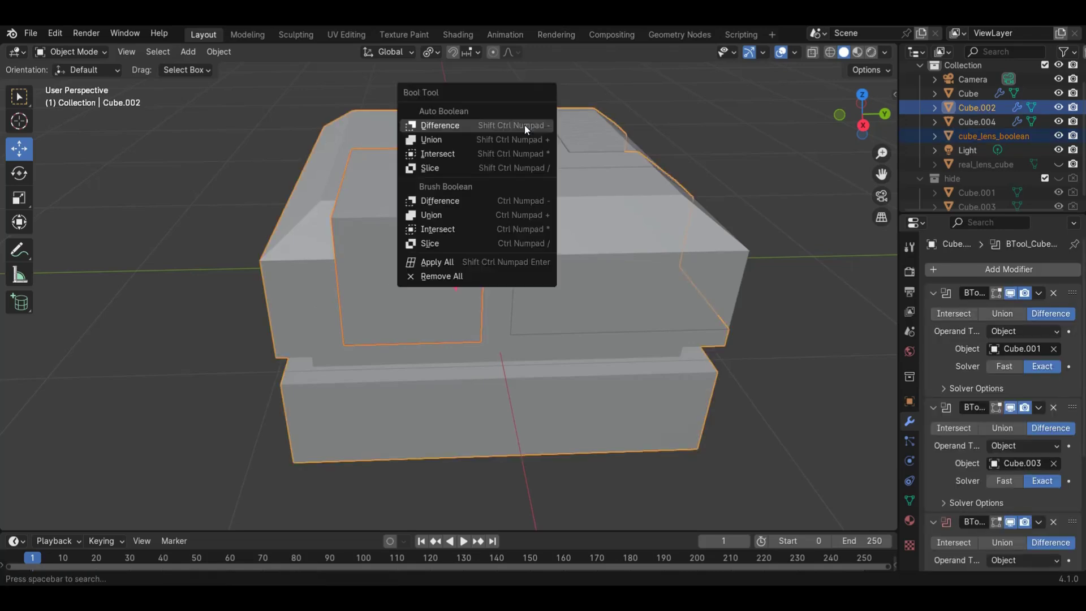
{"action": "left_click", "coordinate": [497, 201]}
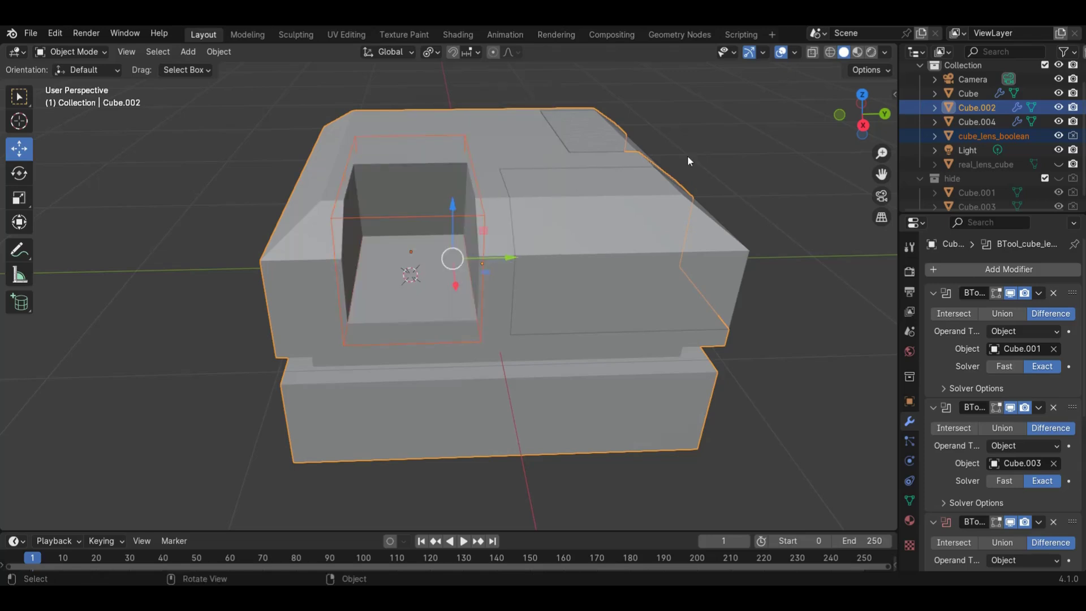
Move the cube_lens_boolean cutter along X further into the body to deepen the recess
{"action": "mouse_move", "coordinate": [862, 116]}
{"action": "left_mouse_down"}
{"action": "mouse_move", "coordinate": [72, 103]}
{"action": "mouse_move", "coordinate": [52, 119]}
{"action": "mouse_move", "coordinate": [77, 123]}
{"action": "mouse_move", "coordinate": [17, 122]}
{"action": "mouse_move", "coordinate": [792, 121]}
{"action": "mouse_move", "coordinate": [762, 141]}
{"action": "mouse_move", "coordinate": [857, 133]}
{"action": "left_mouse_up"}
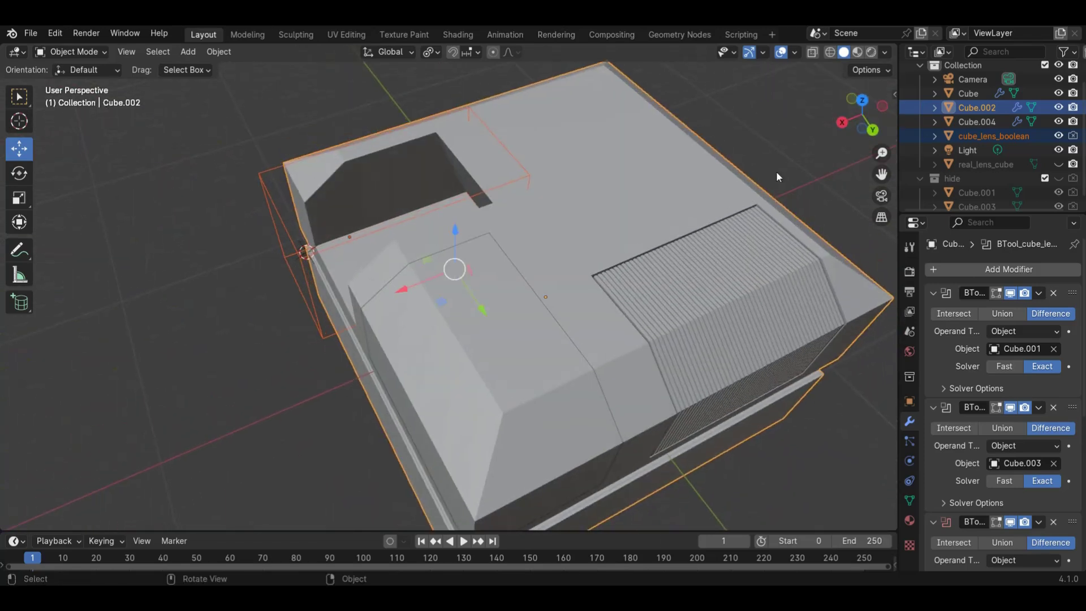
{"action": "left_click", "coordinate": [308, 260]}
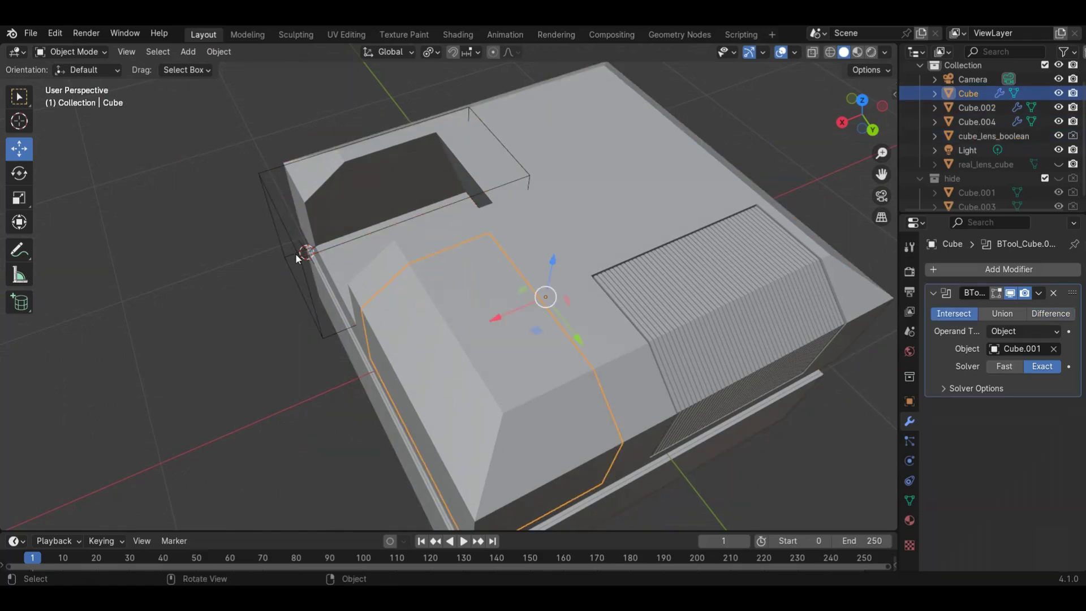
{"action": "left_click", "coordinate": [308, 260]}
{"action": "left_click_drag", "start_coordinate": [310, 256], "coordinate": [338, 246]}
{"action": "left_click", "coordinate": [792, 133]}
{"action": "left_click_drag", "start_coordinate": [849, 107], "coordinate": [413, 203]}
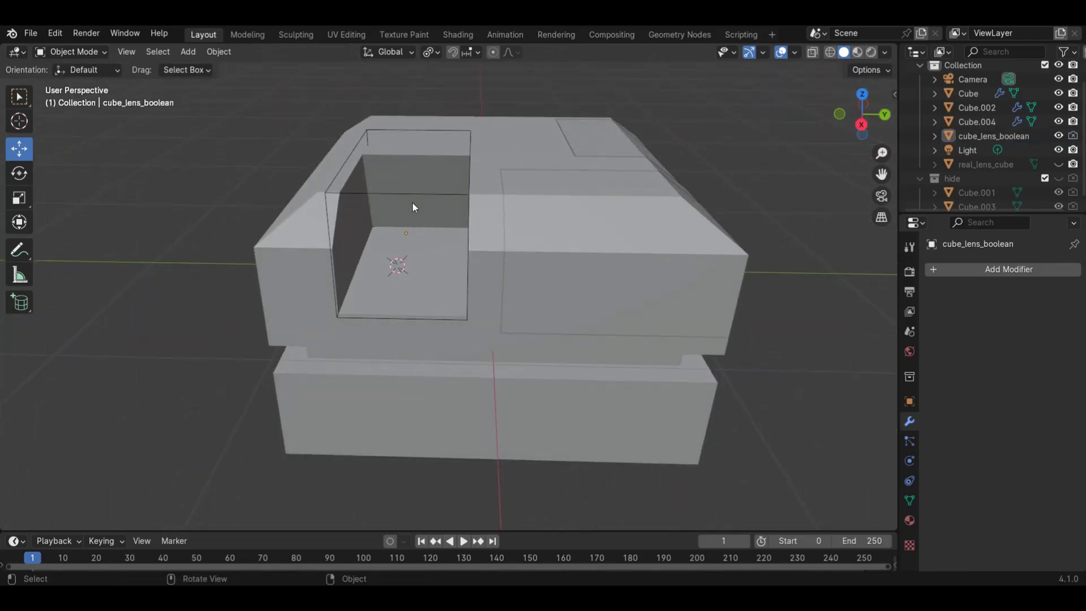
Widen the cutter along Y with the Scale tool in two passes, using a Y factor of 1.199 for the second
{"action": "left_click", "coordinate": [414, 202]}
{"action": "left_click", "coordinate": [22, 204]}
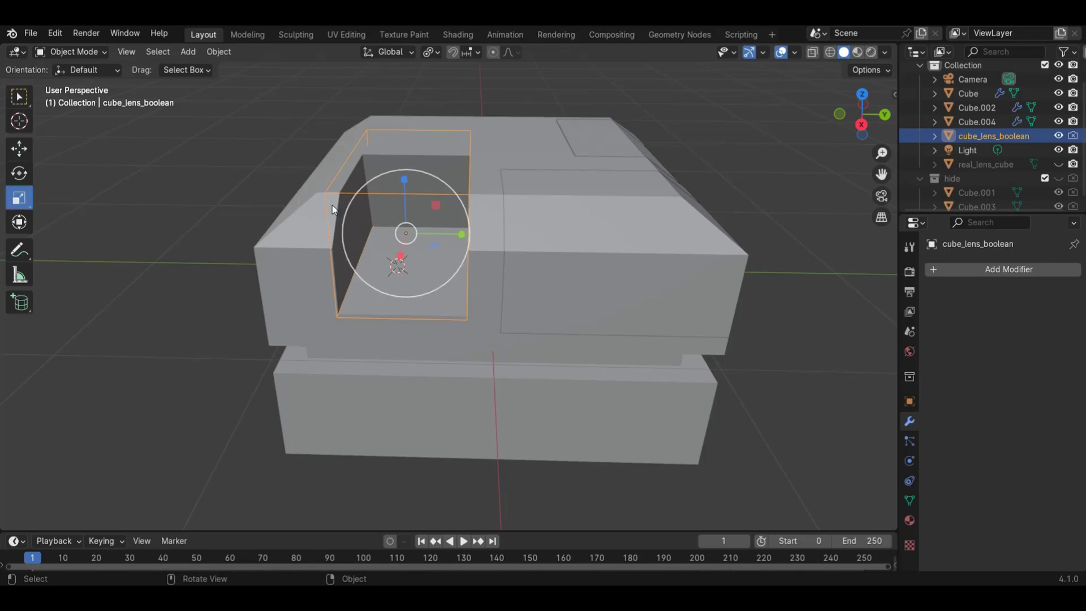
{"action": "left_click_drag", "start_coordinate": [457, 233], "coordinate": [464, 233]}
{"action": "left_click", "coordinate": [730, 150]}
{"action": "mouse_move", "coordinate": [863, 113]}
{"action": "left_mouse_down"}
{"action": "mouse_move", "coordinate": [870, 73]}
{"action": "mouse_move", "coordinate": [878, 108]}
{"action": "left_mouse_up"}
{"action": "left_click", "coordinate": [430, 204]}
{"action": "mouse_move", "coordinate": [451, 234]}
{"action": "left_mouse_down"}
{"action": "mouse_move", "coordinate": [475, 233]}
{"action": "mouse_move", "coordinate": [463, 232]}
{"action": "left_mouse_up"}
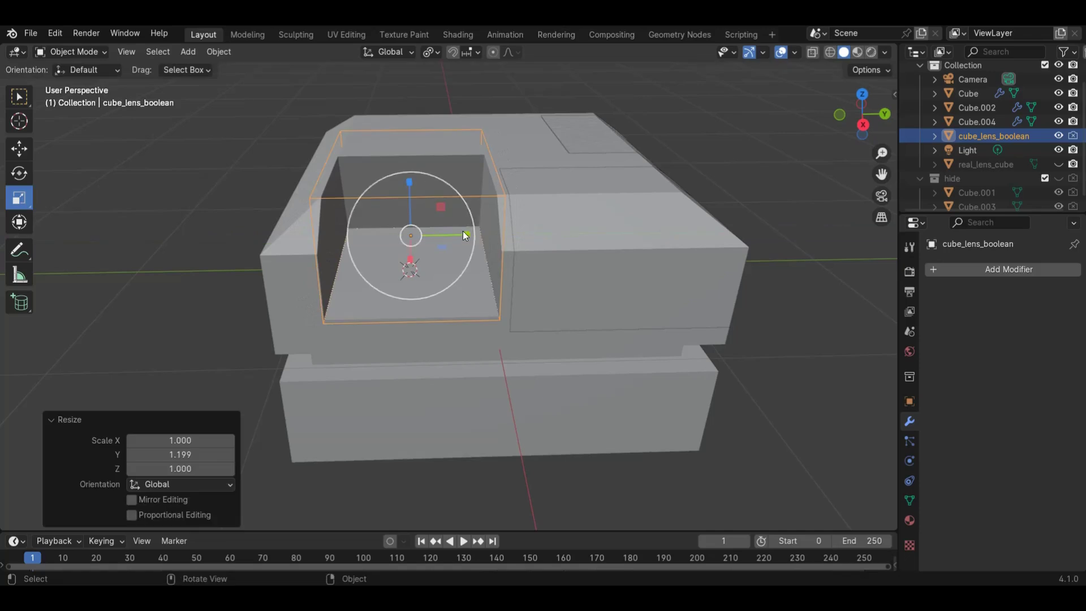
{"action": "left_click", "coordinate": [744, 150]}
Fine-tune the cutter's width along Y, finishing with a Y scale factor of 1.088
{"action": "left_click_drag", "start_coordinate": [861, 113], "coordinate": [616, 240]}
{"action": "scroll", "coordinate": [467, 232], "scroll_direction": "up", "scroll_amount": 4}
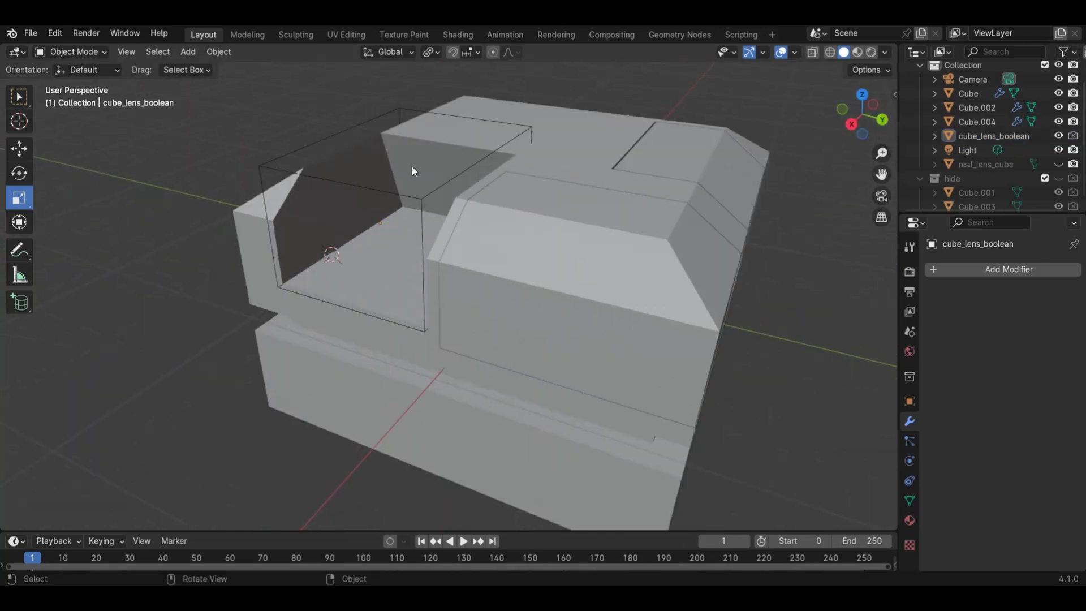
{"action": "left_click", "coordinate": [416, 201]}
{"action": "left_click_drag", "start_coordinate": [423, 230], "coordinate": [425, 235]}
{"action": "left_click", "coordinate": [422, 230]}
{"action": "left_click", "coordinate": [409, 230]}
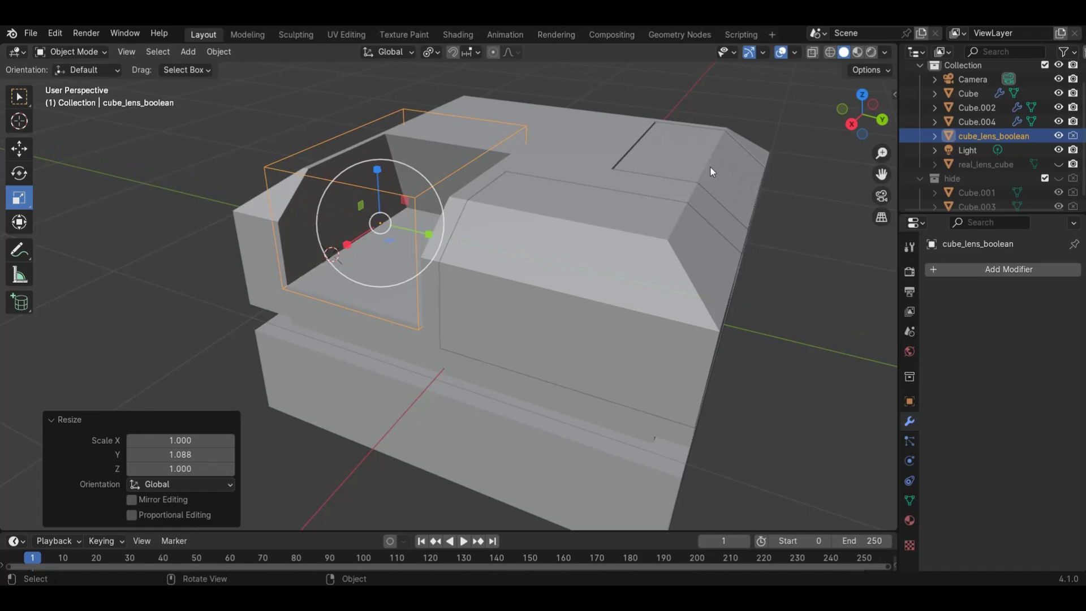
{"action": "left_click_drag", "start_coordinate": [851, 128], "coordinate": [826, 119]}
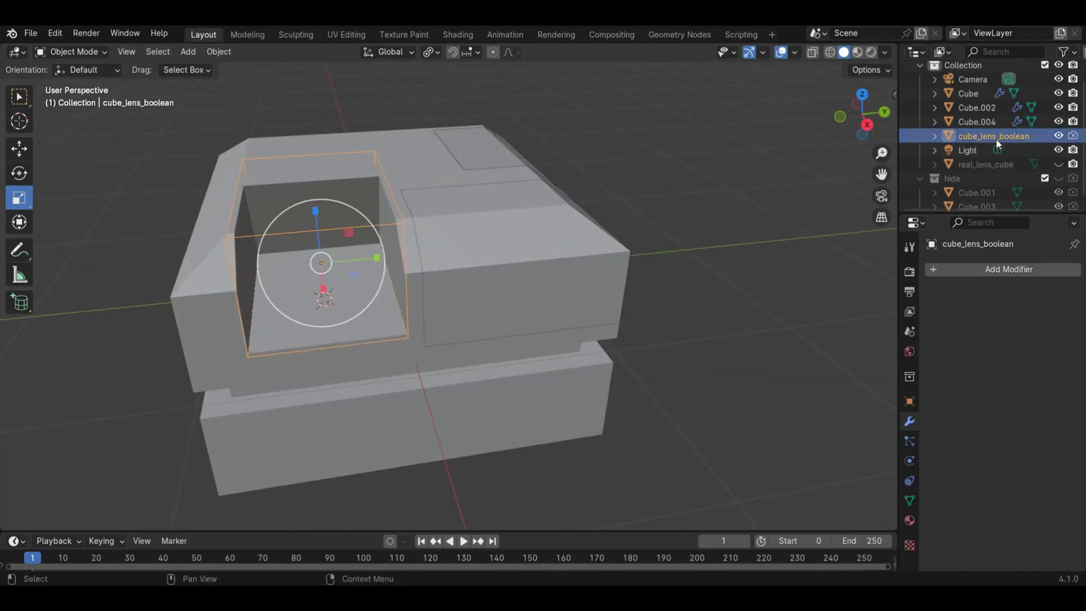
Unhide real_lens_cube and delete it
{"action": "left_click", "coordinate": [1058, 164]}
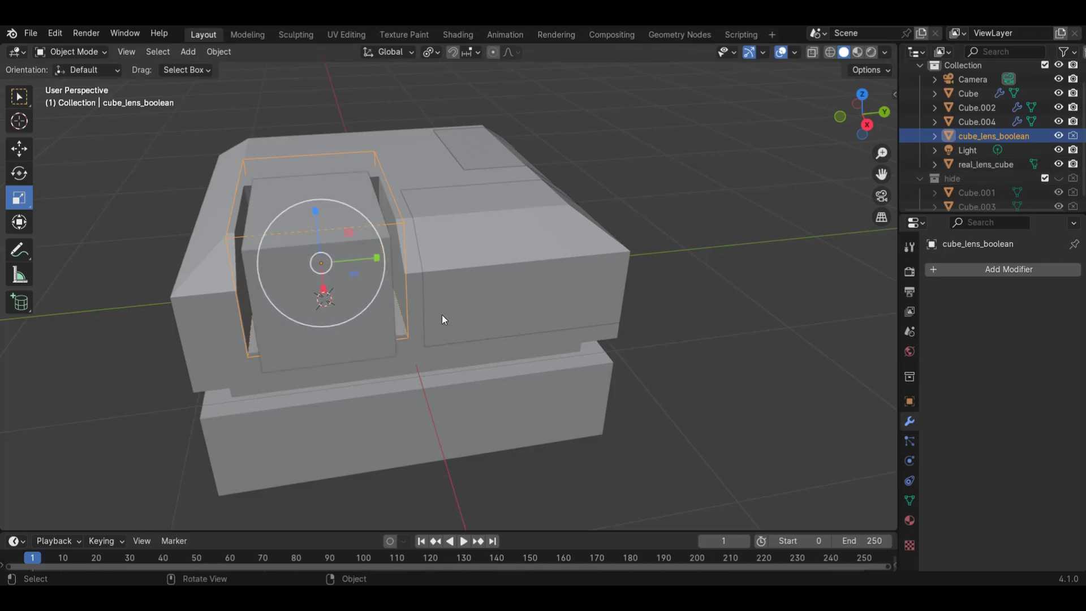
{"action": "left_click", "coordinate": [385, 331]}
{"action": "key", "text": "Delete"}
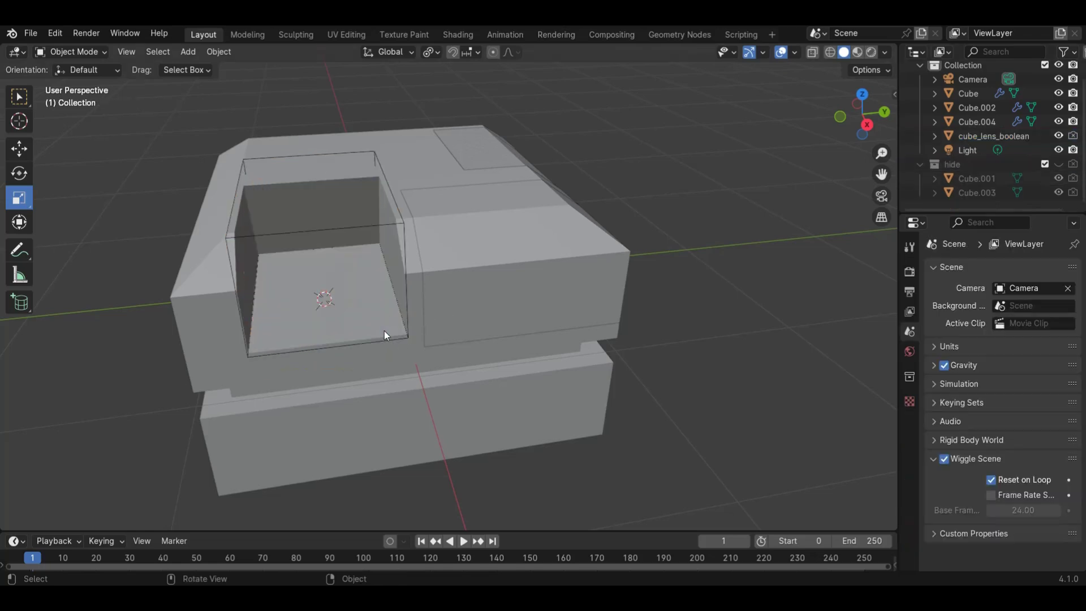
Duplicate the cube_lens_boolean cutter in place
{"action": "left_click", "coordinate": [382, 223]}
{"action": "left_click", "coordinate": [375, 227]}
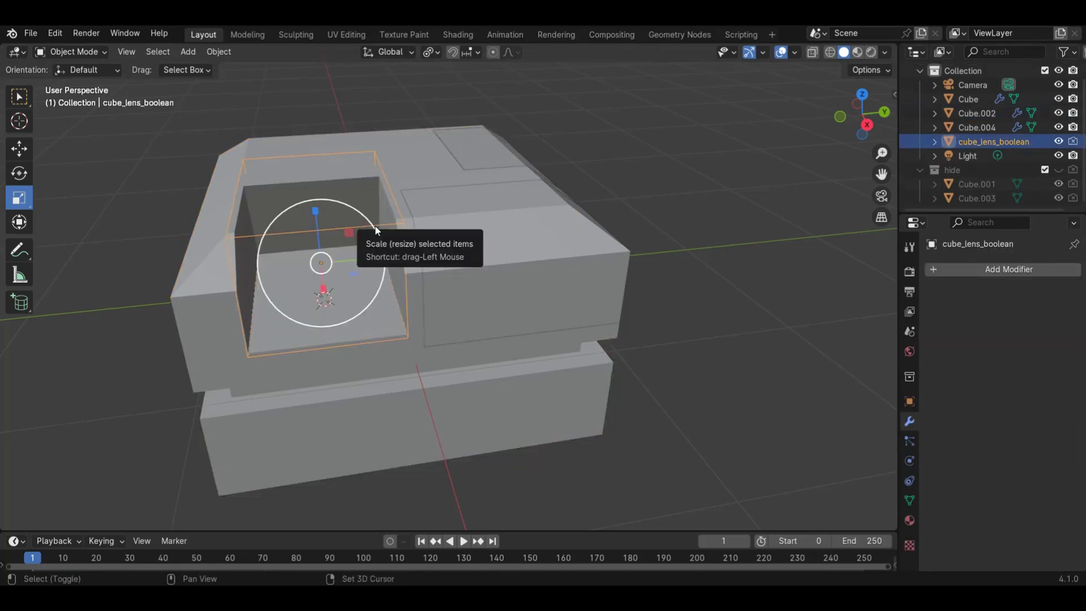
{"action": "key", "text": "shift+d"}
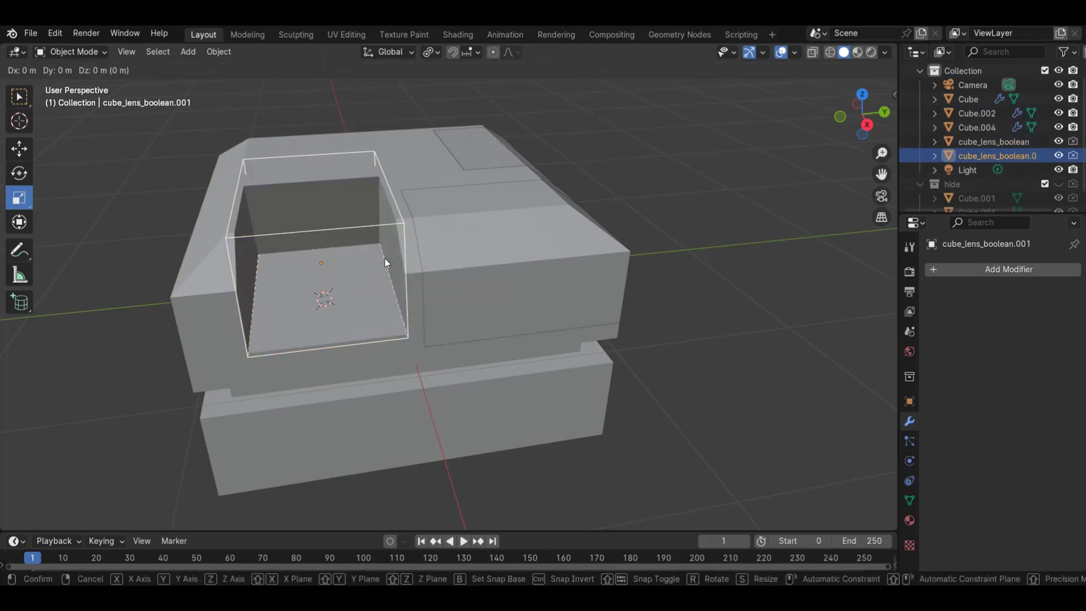
{"action": "right_click", "coordinate": [385, 258]}
Move the original cube_lens_boolean cutter into the hide collection
{"action": "left_click", "coordinate": [1010, 141]}
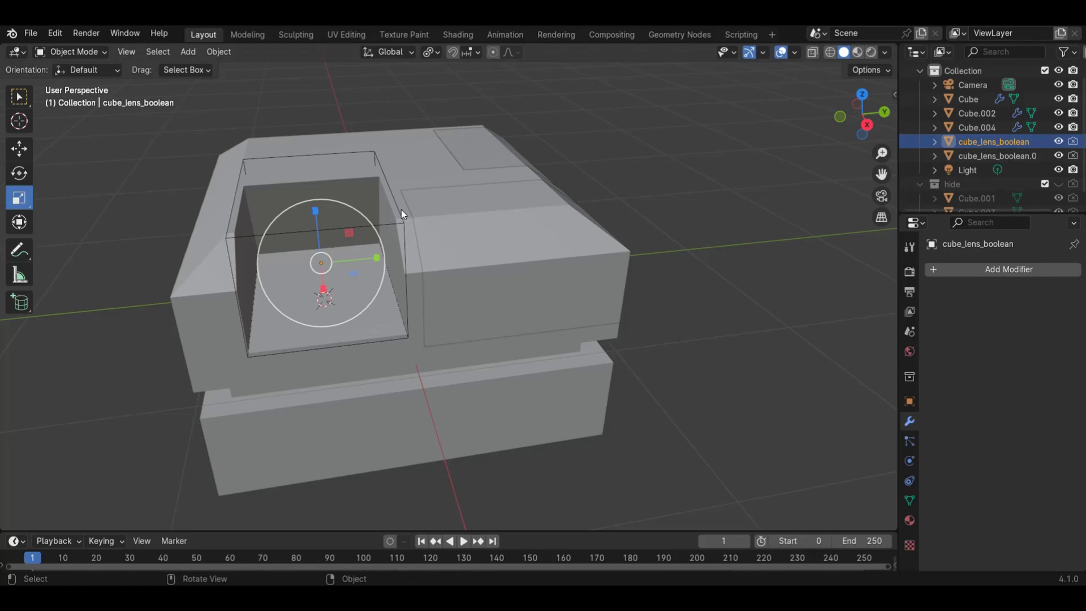
{"action": "key", "text": "m"}
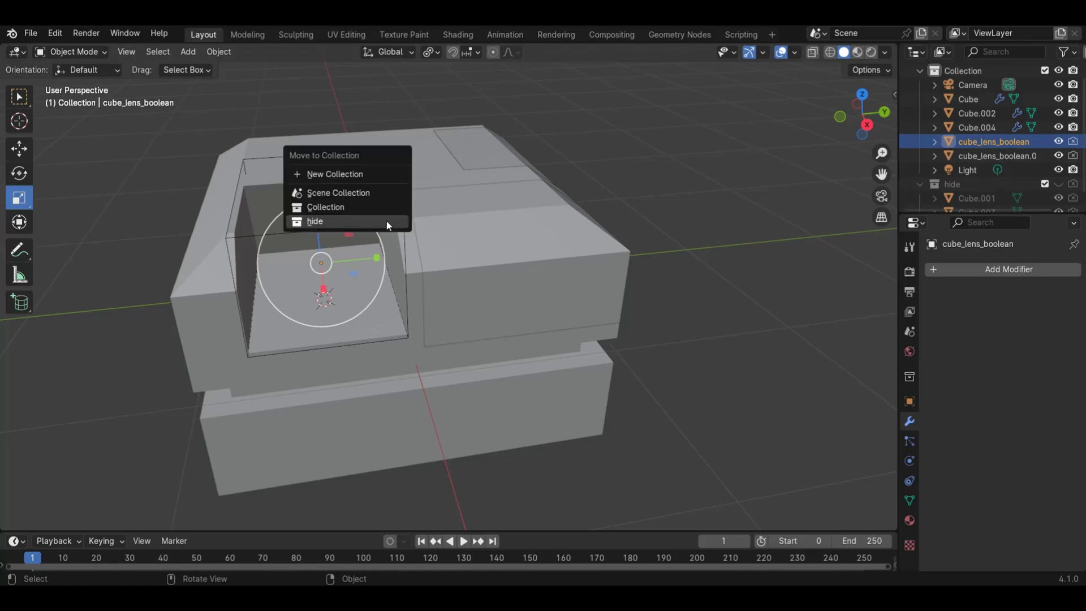
{"action": "left_click", "coordinate": [386, 221]}
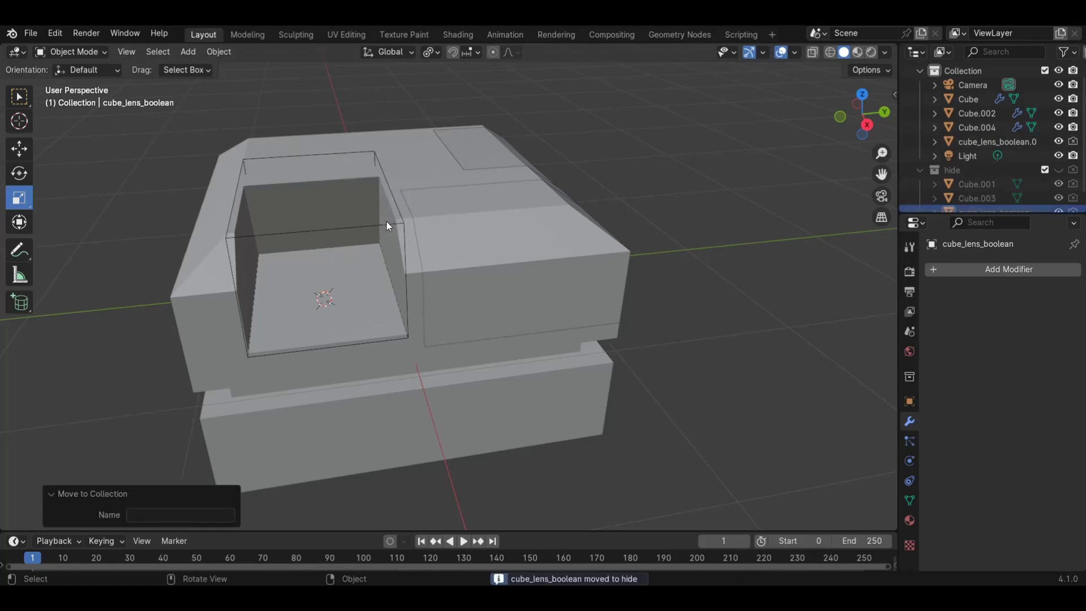
Set the viewport display of the duplicate cube_lens_boolean.001 to Solid so it serves as the lens block
{"action": "left_click", "coordinate": [1003, 143]}
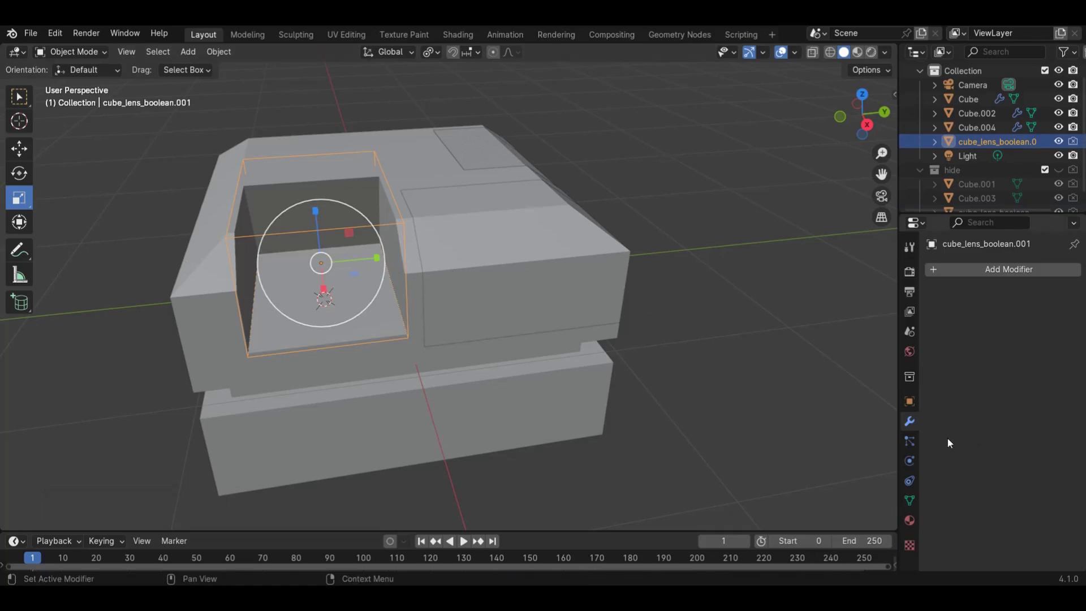
{"action": "left_click_drag", "start_coordinate": [854, 101], "coordinate": [771, 94]}
{"action": "scroll", "coordinate": [576, 226], "scroll_direction": "up", "scroll_amount": 3}
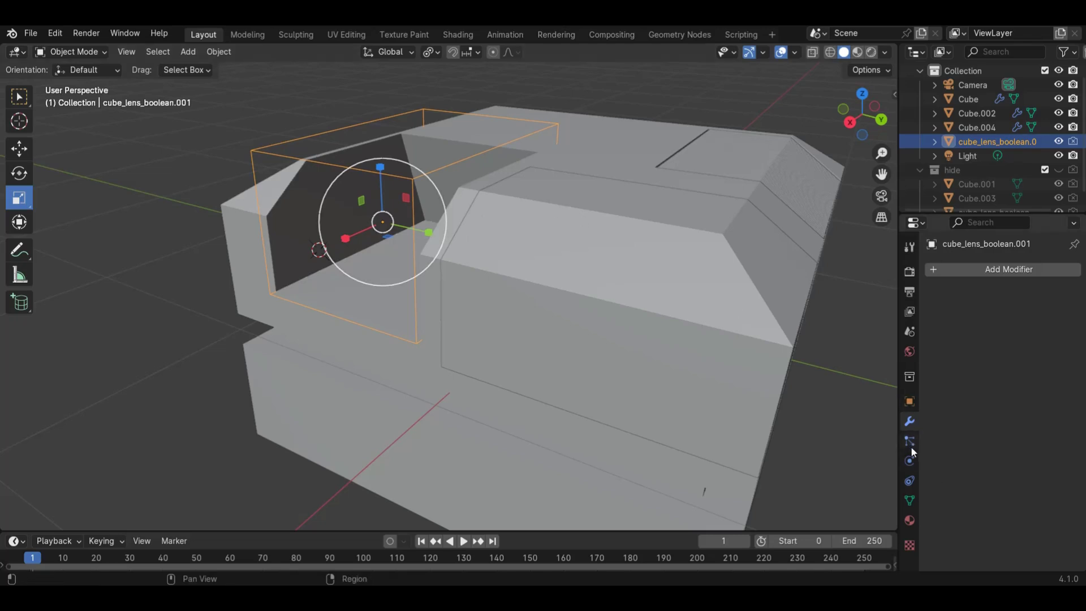
{"action": "left_click", "coordinate": [911, 403]}
{"action": "scroll", "coordinate": [993, 498], "scroll_direction": "down", "scroll_amount": 10}
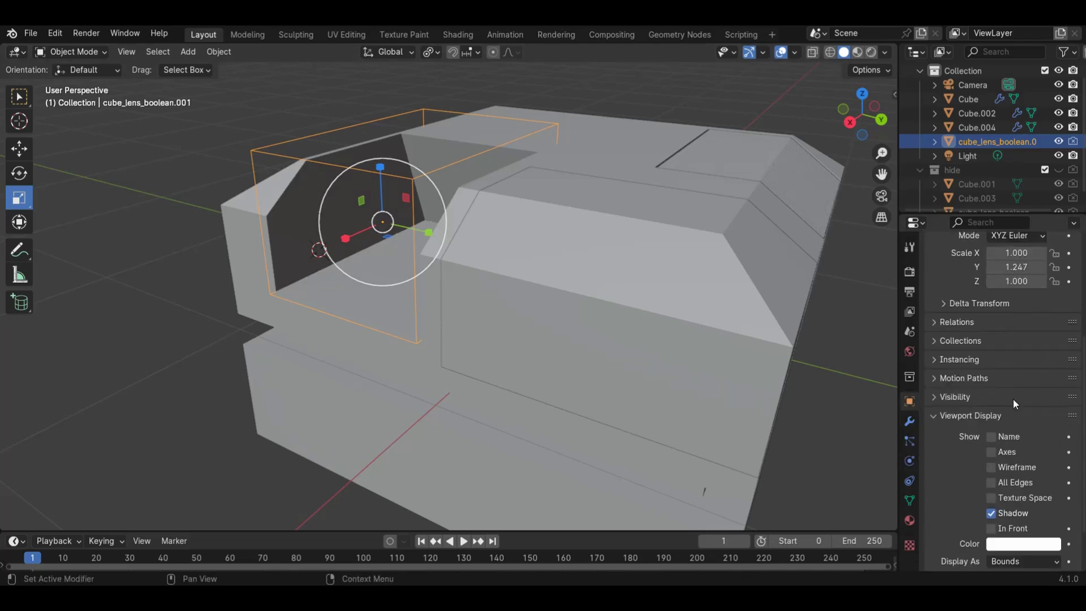
{"action": "left_click", "coordinate": [1005, 503]}
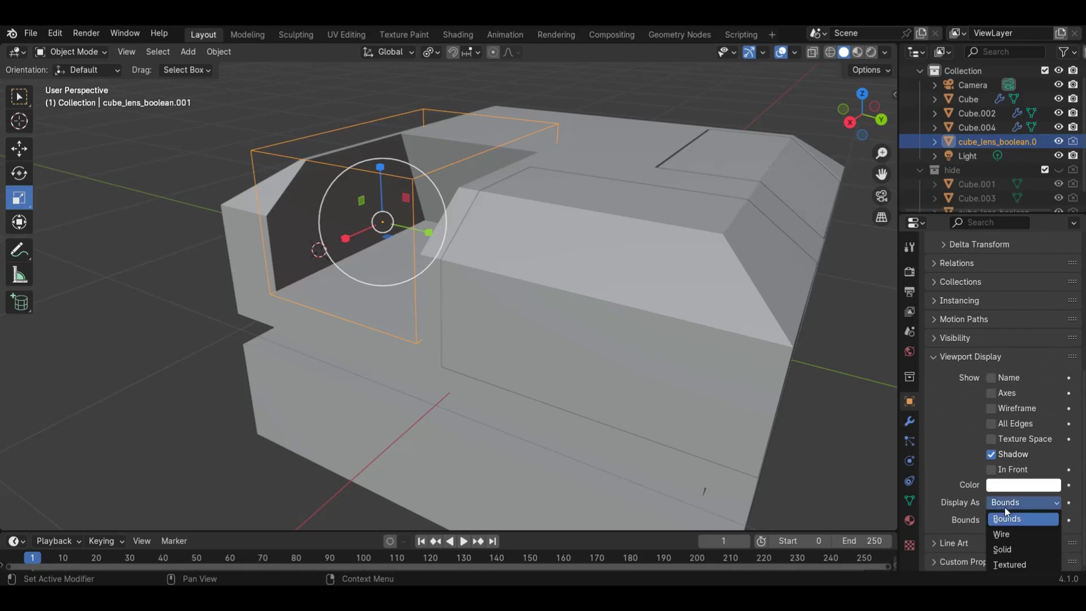
{"action": "left_click", "coordinate": [1014, 550]}
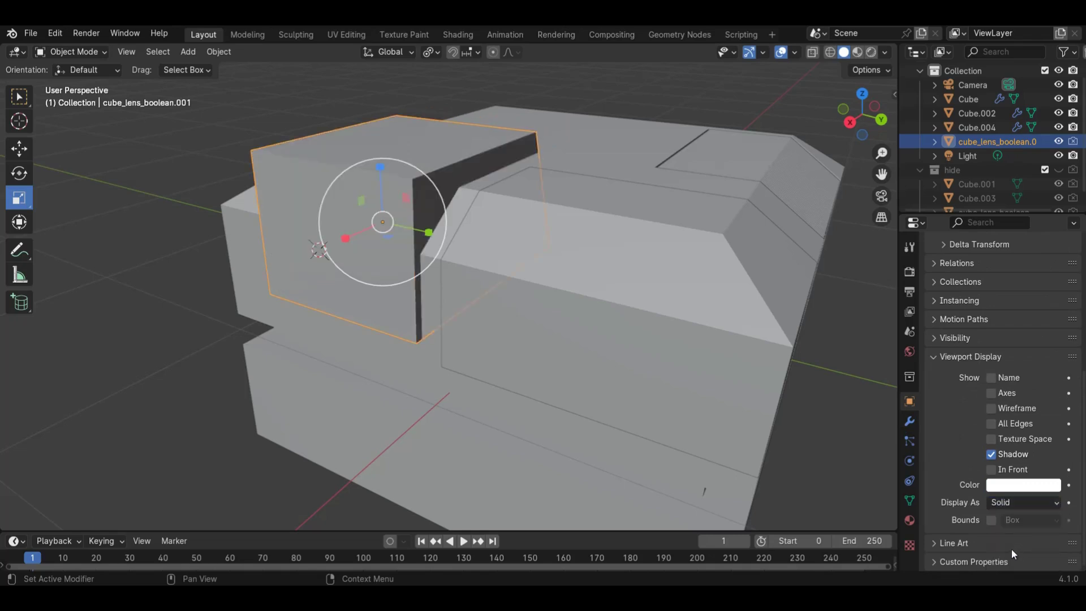
{"action": "left_click", "coordinate": [831, 369]}
{"action": "scroll", "coordinate": [833, 174], "scroll_direction": "down", "scroll_amount": 5}
{"action": "middle_click_drag", "start_coordinate": [846, 130], "coordinate": [505, 300]}
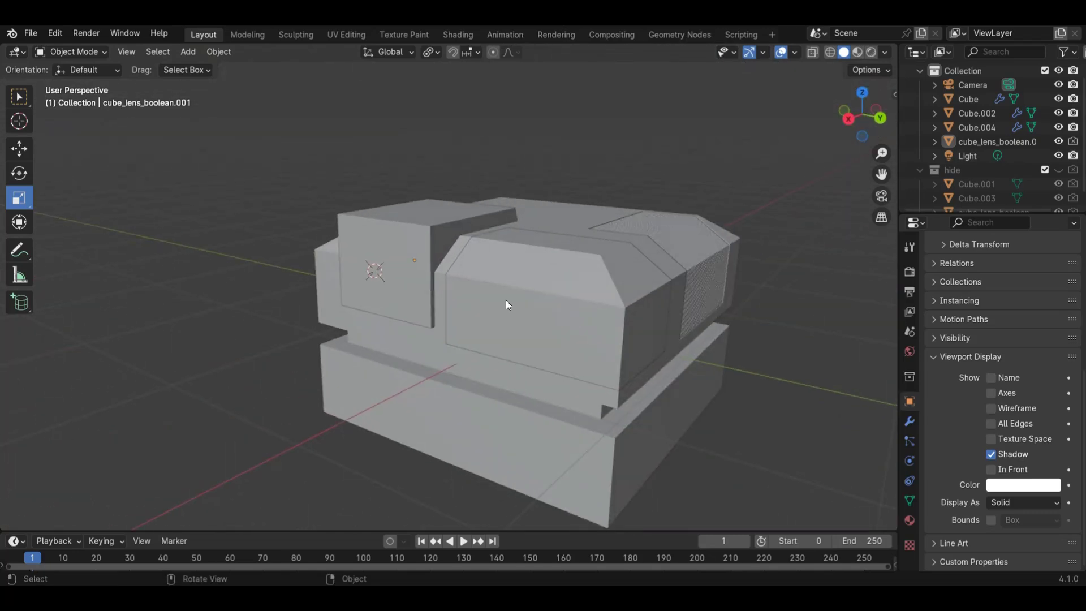
Face the lens block in right orthographic view and activate the Add Cylinder tool with Surface orientation
{"action": "left_click", "coordinate": [367, 271]}
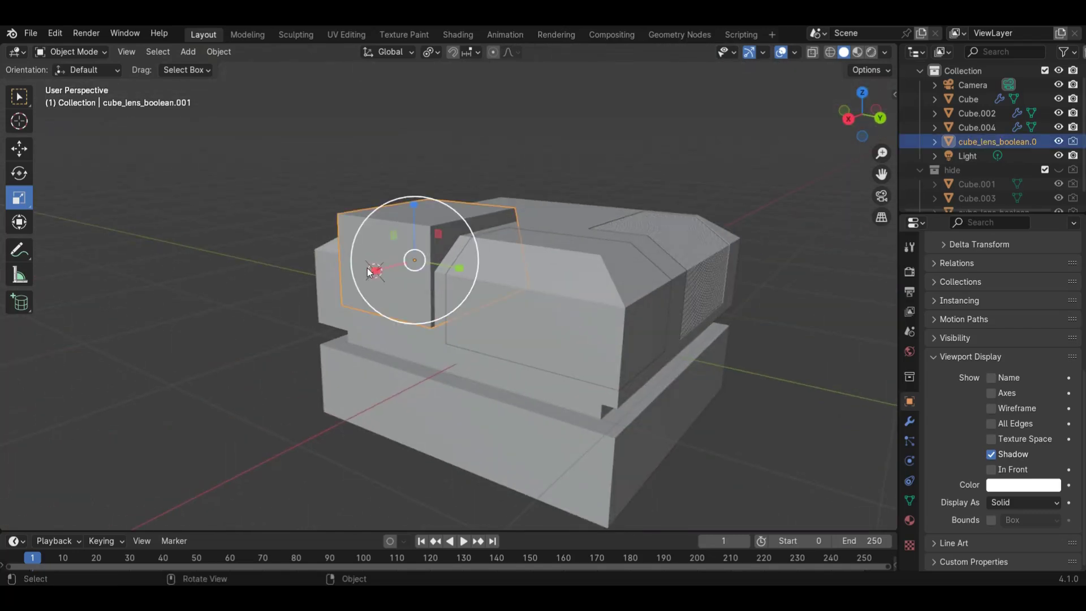
{"action": "left_click", "coordinate": [851, 120]}
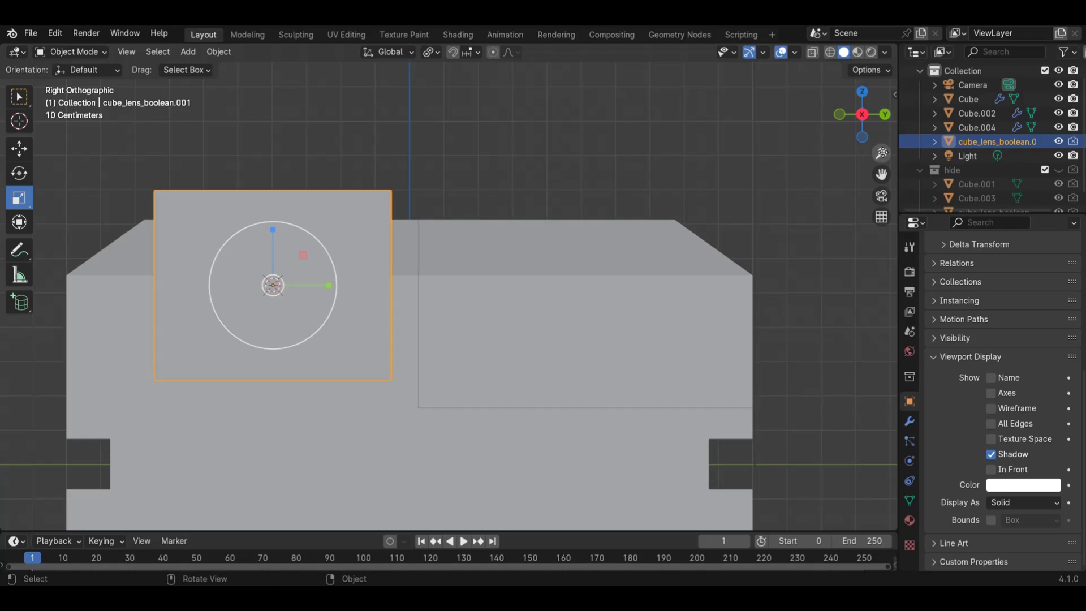
{"action": "left_click_drag", "start_coordinate": [881, 170], "coordinate": [303, 169]}
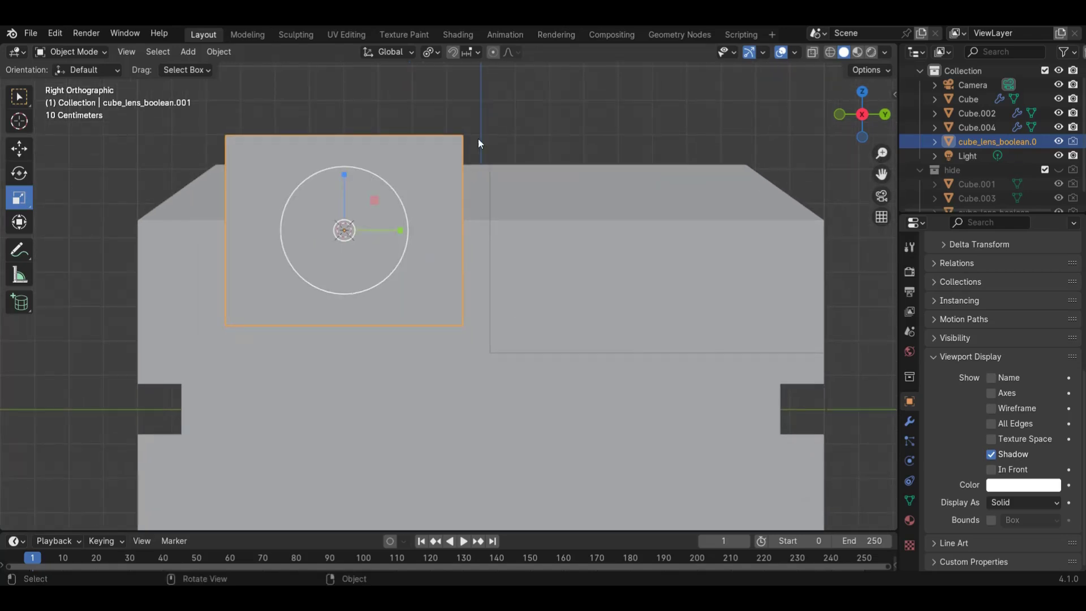
{"action": "left_click", "coordinate": [19, 97]}
{"action": "key", "text": "alt+a"}
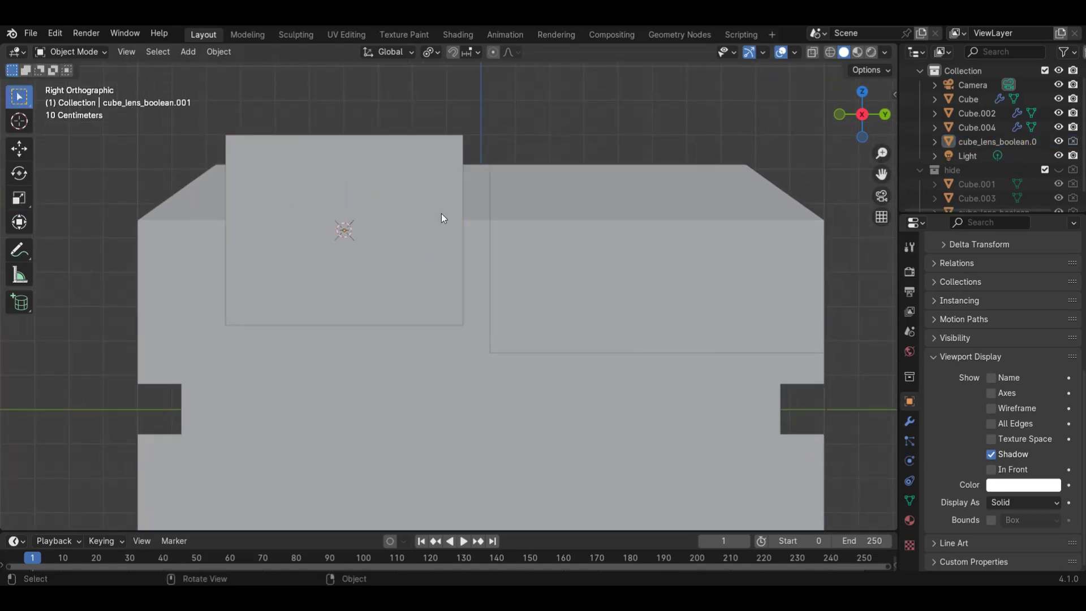
{"action": "left_click", "coordinate": [19, 306]}
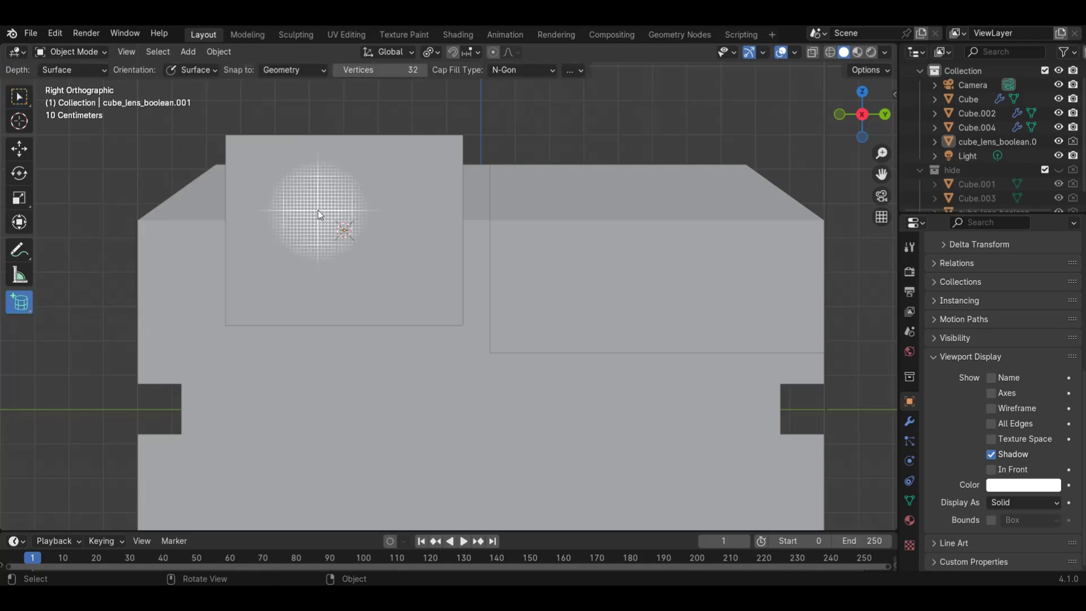
{"action": "left_click", "coordinate": [208, 69]}
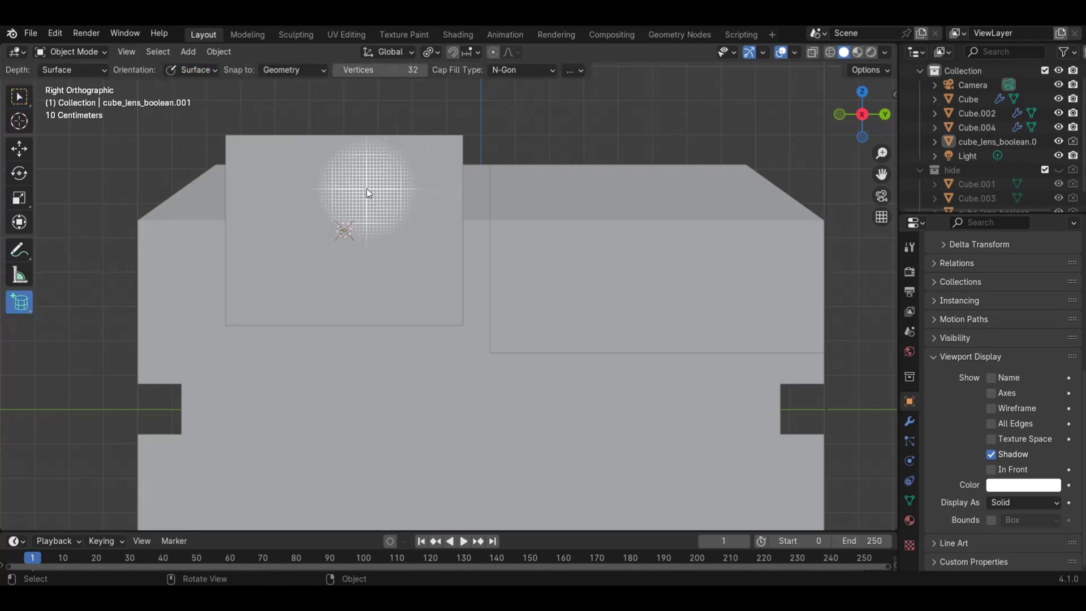
Try to draw a cylinder on the lens block's front face in two attempts
{"action": "left_click_drag", "start_coordinate": [335, 177], "coordinate": [433, 309]}
{"action": "left_click_drag", "start_coordinate": [845, 114], "coordinate": [815, 167]}
{"action": "key", "text": "ctrl+z"}
{"action": "left_click_drag", "start_coordinate": [336, 153], "coordinate": [459, 297]}
{"action": "left_click", "coordinate": [345, 137]}
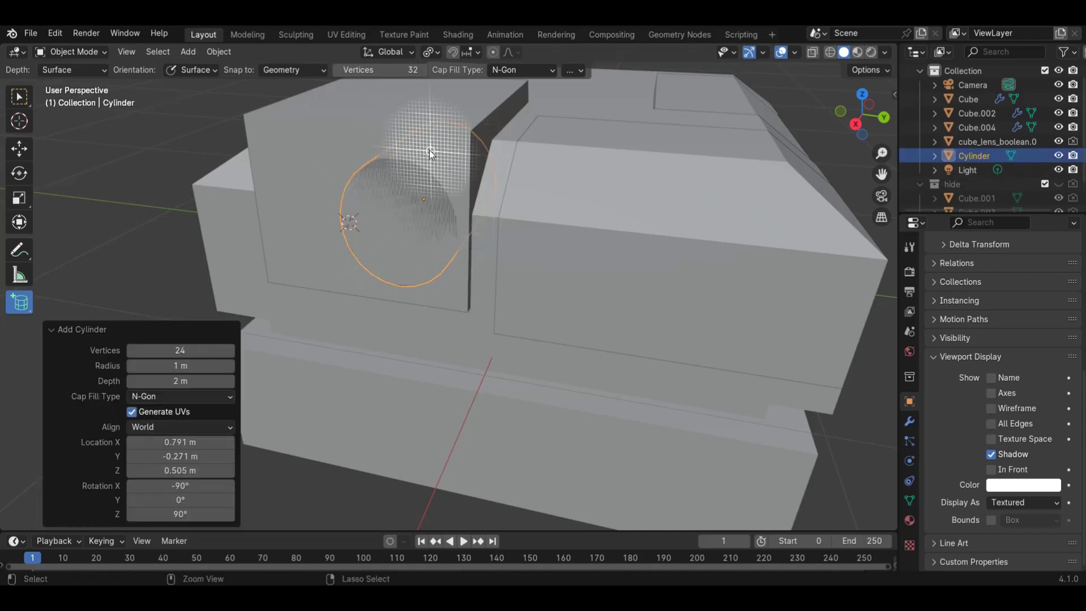
{"action": "key", "text": "ctrl+z"}
Draw a cylinder on the lens block's front face and move it back along X into the block to about 0.778 m
{"action": "left_click_drag", "start_coordinate": [324, 143], "coordinate": [459, 293]}
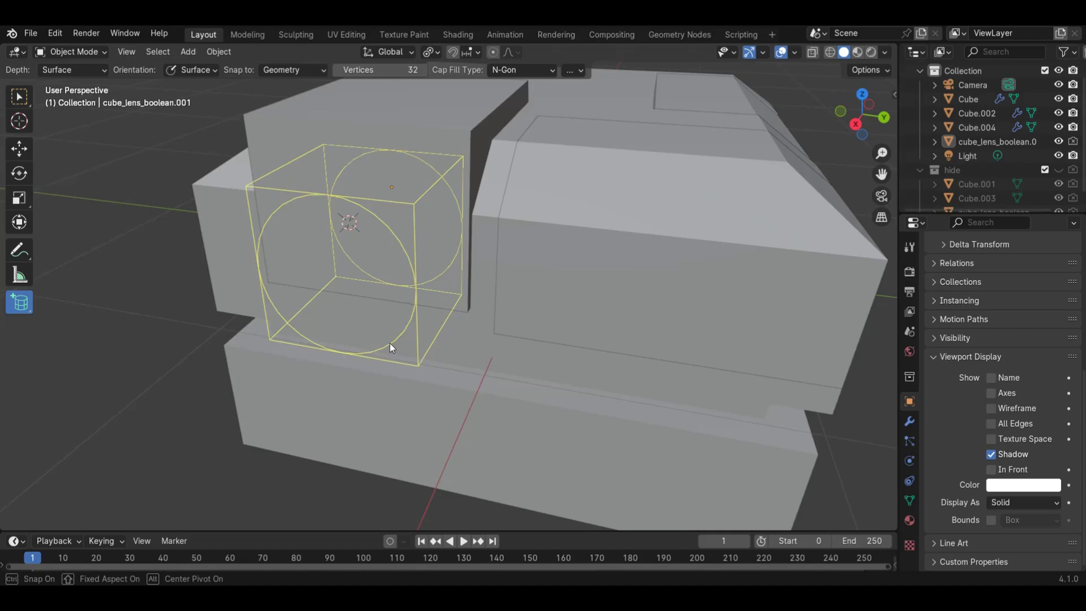
{"action": "left_click", "coordinate": [347, 386]}
{"action": "middle_click_drag", "start_coordinate": [348, 386], "coordinate": [43, 117]}
{"action": "left_click", "coordinate": [17, 140]}
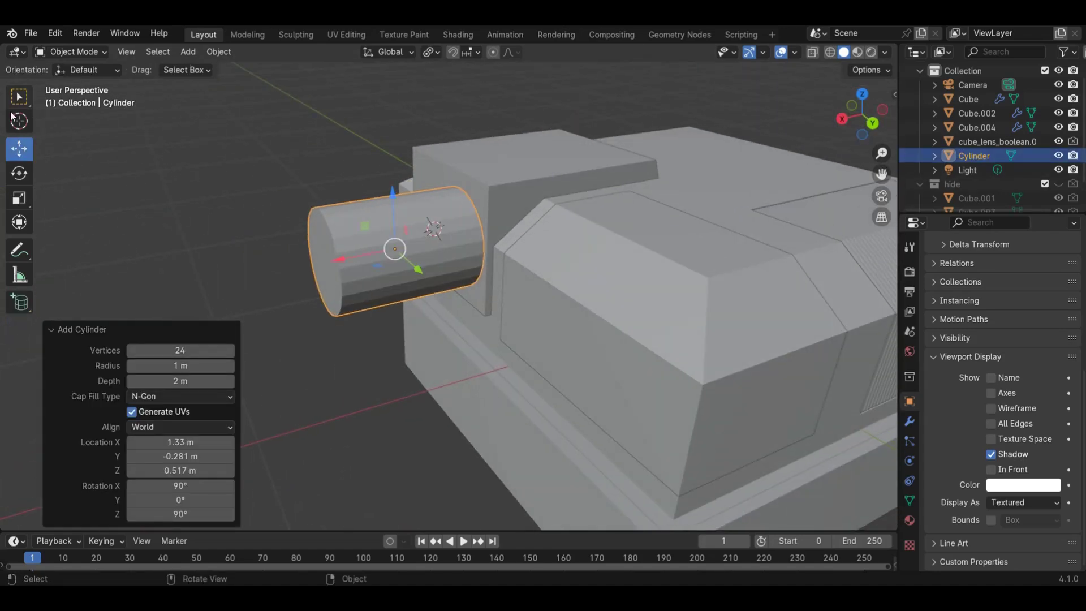
{"action": "left_click_drag", "start_coordinate": [336, 260], "coordinate": [458, 238]}
{"action": "left_click", "coordinate": [378, 208]}
{"action": "left_click_drag", "start_coordinate": [871, 116], "coordinate": [551, 251]}
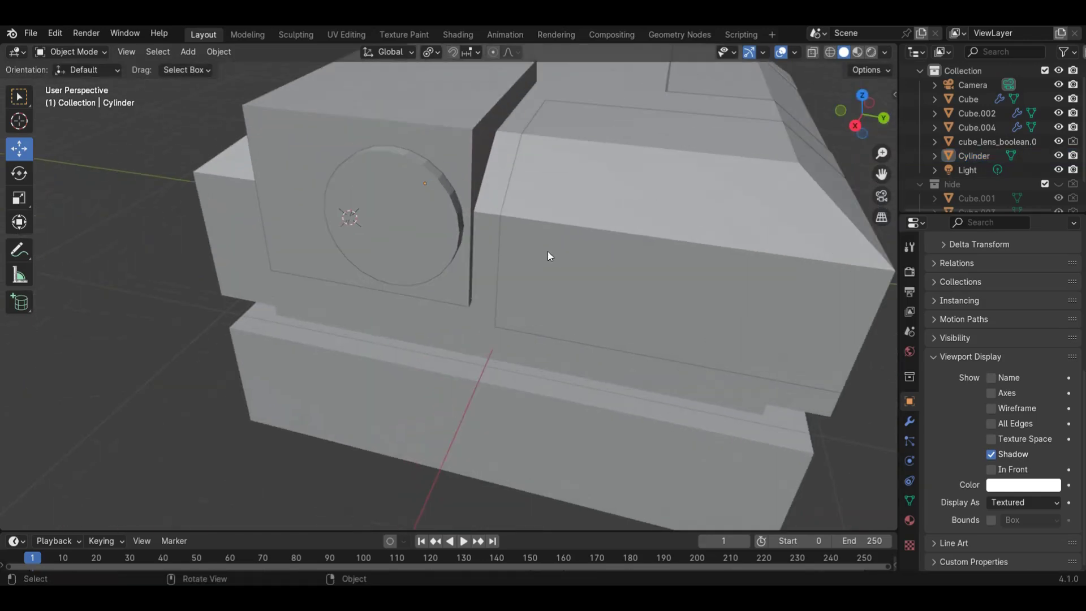
{"action": "scroll", "coordinate": [375, 263], "scroll_direction": "down", "scroll_amount": 3}
Duplicate the cylinder in place
{"action": "left_click", "coordinate": [372, 263]}
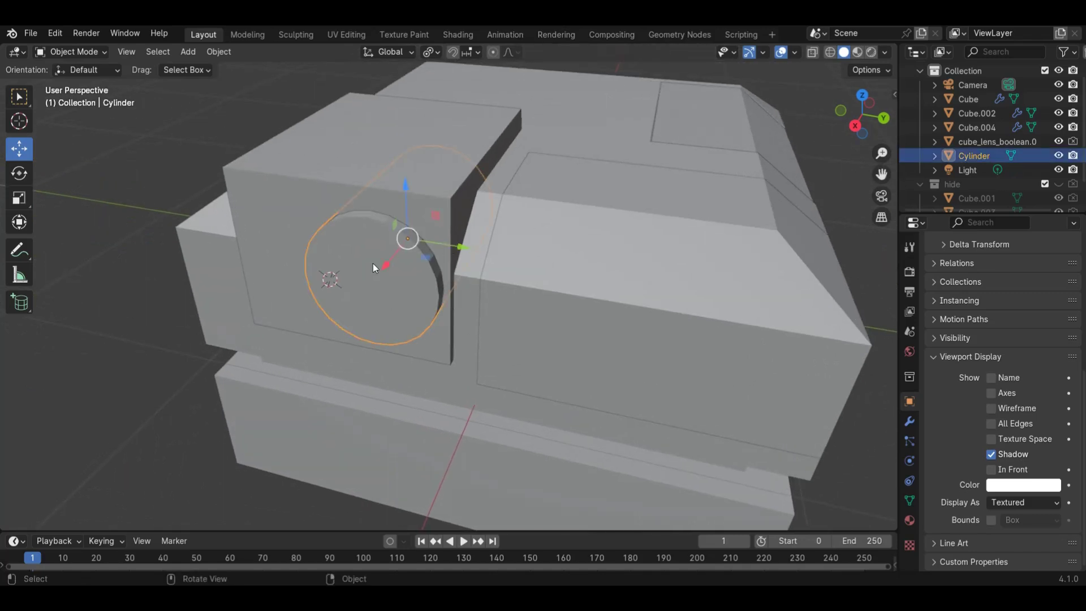
{"action": "key", "text": "shift"}
{"action": "key", "text": "shift+d"}
{"action": "right_click", "coordinate": [375, 258]}
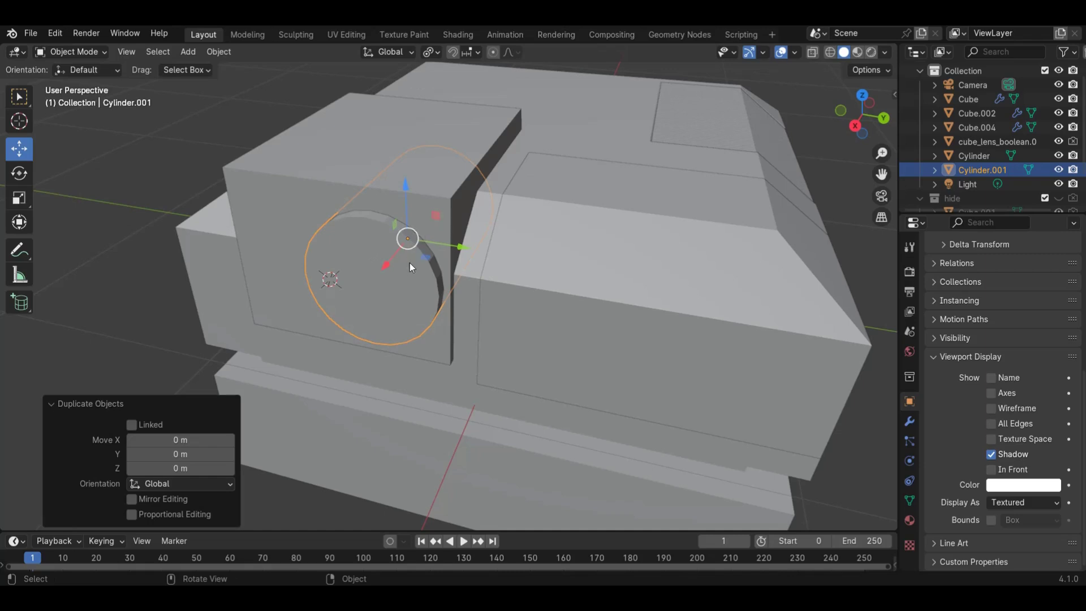
Cut the original cylinder out of the lens block with a Bool Tool Brush Boolean Difference
{"action": "double_click", "coordinate": [960, 155]}
{"action": "key", "text": "Return"}
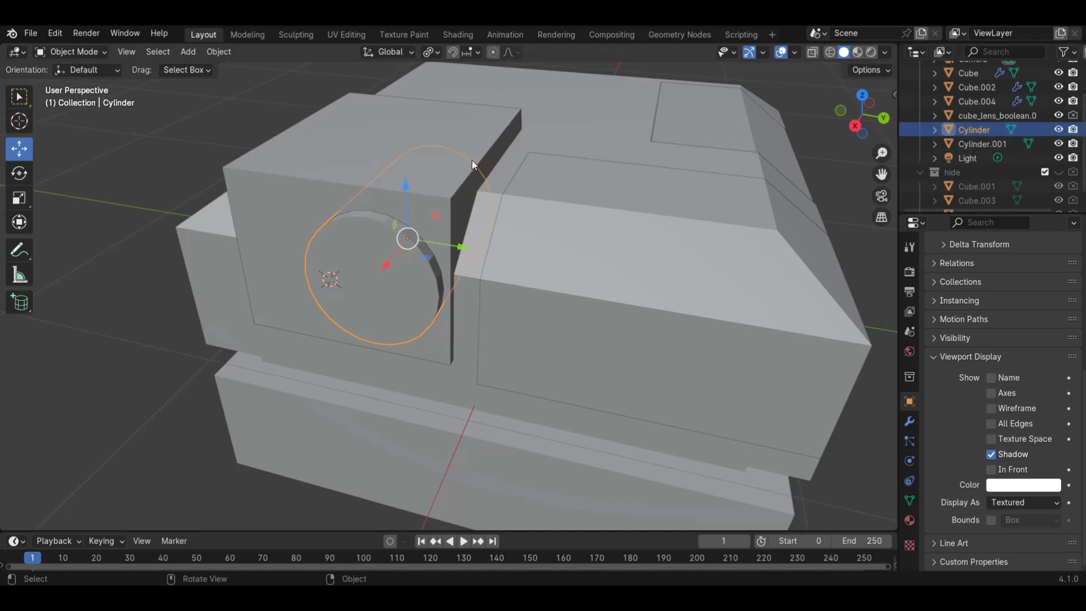
{"action": "left_click", "coordinate": [390, 147], "text": "shift"}
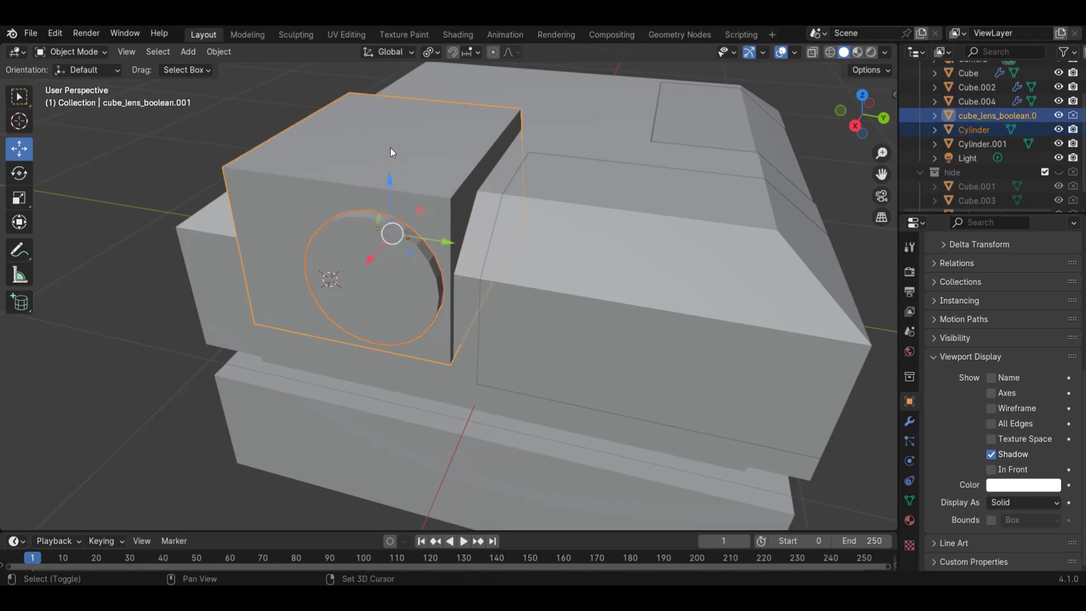
{"action": "key", "text": "ctrl+shift+b"}
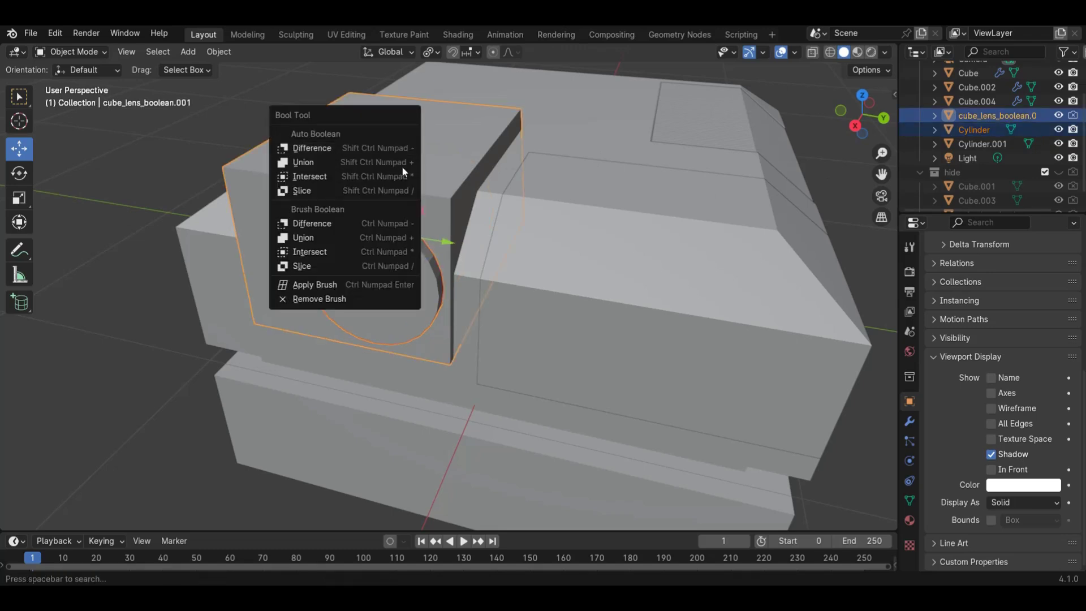
{"action": "left_click", "coordinate": [370, 223]}
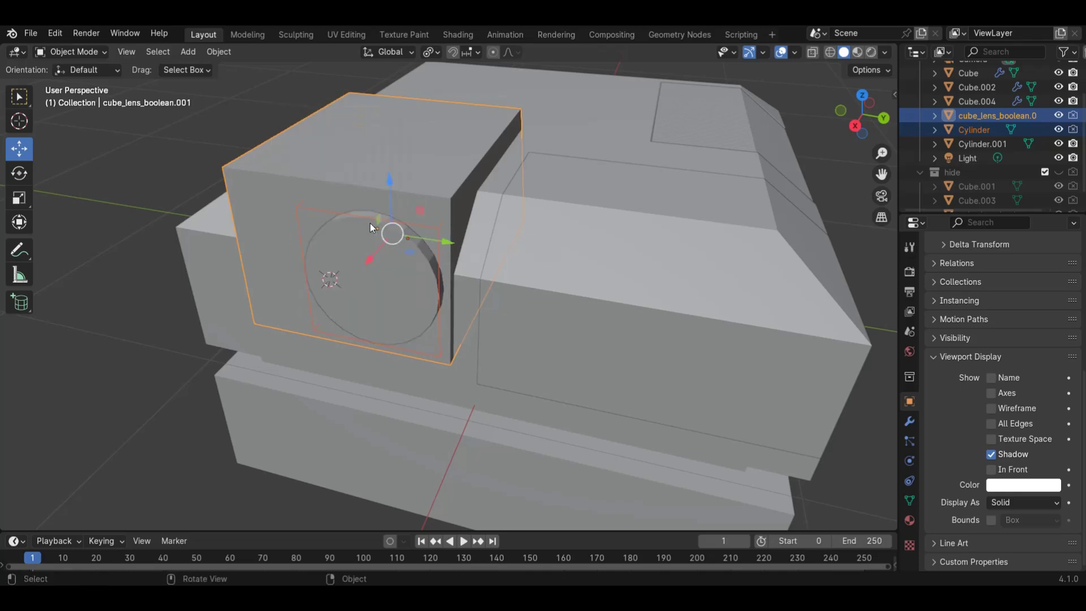
Hide the duplicate cylinder to inspect the lens hole in X-ray from the back view, and delete that duplicate
{"action": "left_click", "coordinate": [1058, 144]}
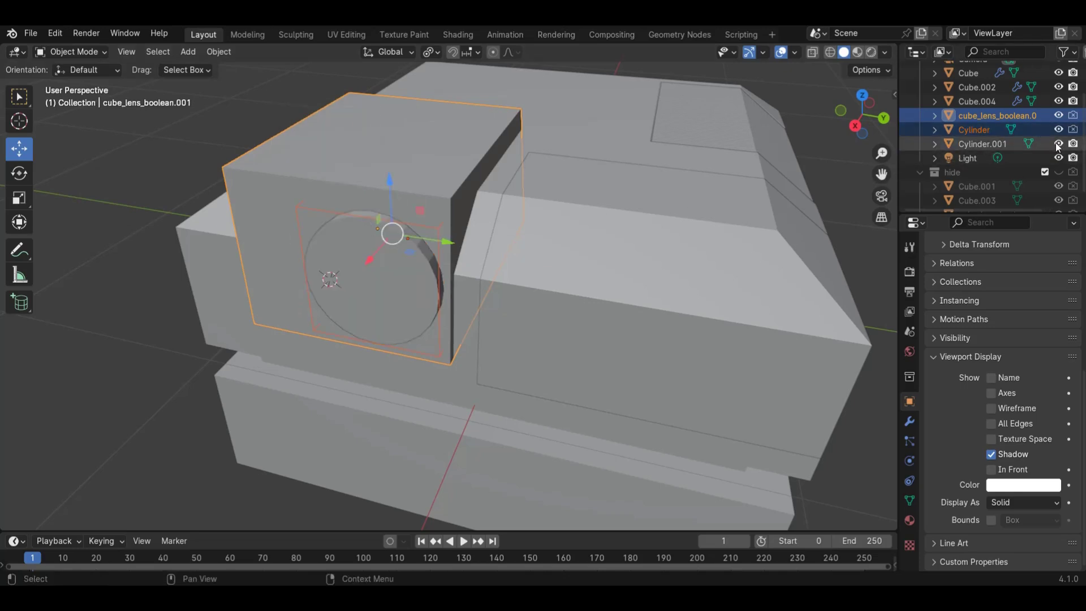
{"action": "mouse_move", "coordinate": [863, 116]}
{"action": "left_mouse_down"}
{"action": "mouse_move", "coordinate": [833, 80]}
{"action": "mouse_move", "coordinate": [792, 97]}
{"action": "mouse_move", "coordinate": [724, 99]}
{"action": "mouse_move", "coordinate": [837, 80]}
{"action": "mouse_move", "coordinate": [871, 90]}
{"action": "mouse_move", "coordinate": [805, 97]}
{"action": "mouse_move", "coordinate": [854, 108]}
{"action": "left_mouse_up"}
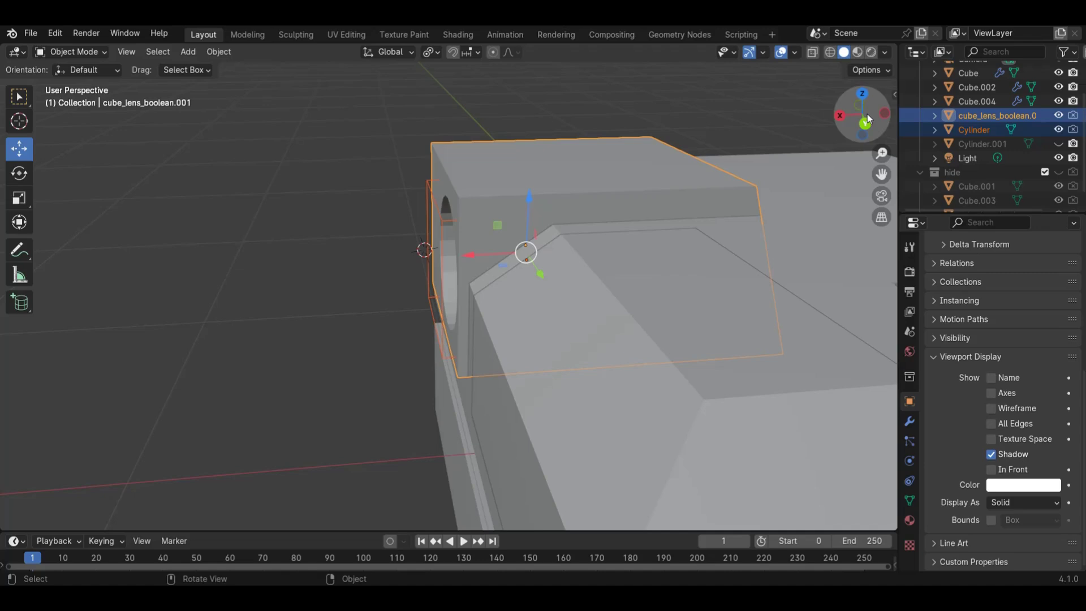
{"action": "left_click", "coordinate": [814, 52]}
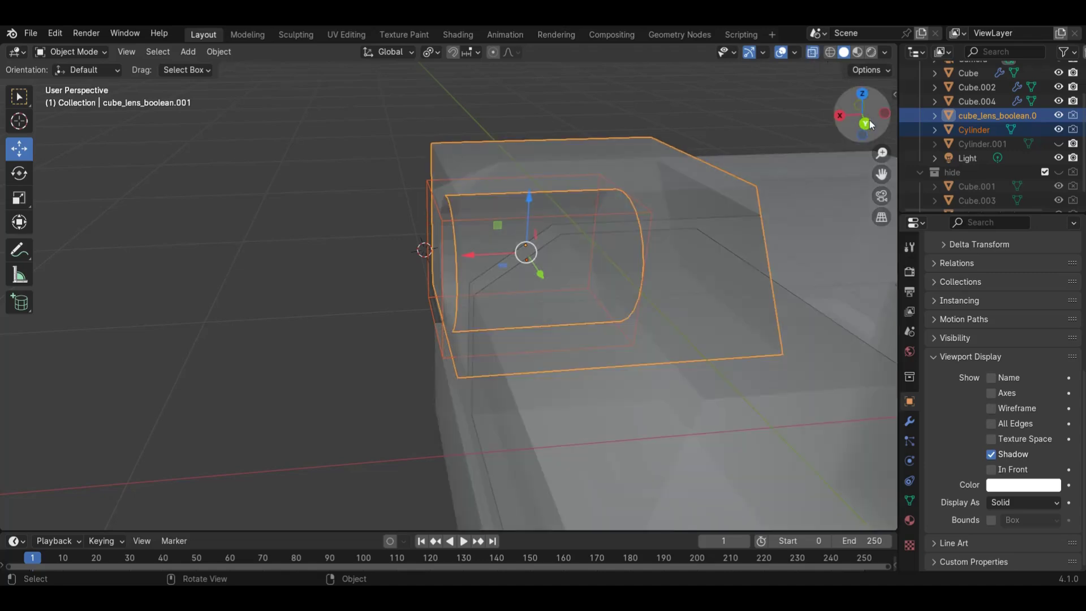
{"action": "left_click", "coordinate": [866, 123]}
{"action": "left_click", "coordinate": [976, 145]}
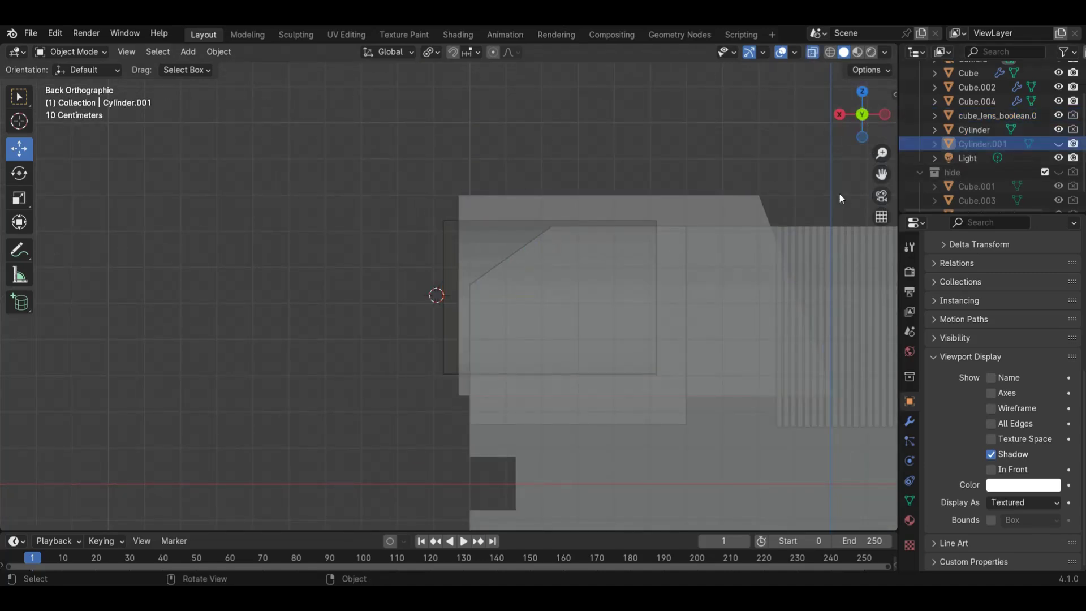
{"action": "right_click", "coordinate": [977, 143]}
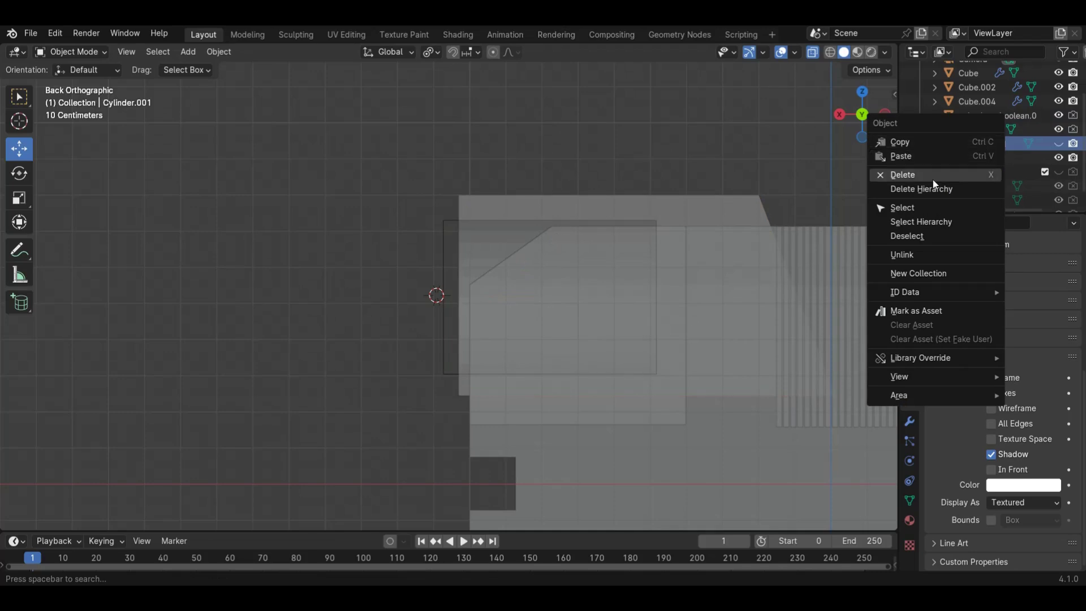
{"action": "left_click", "coordinate": [932, 176]}
Lengthen the cylinder cutter along its axis to a Z scale of 1.348 and move it along X to 0.65265 m
{"action": "left_click", "coordinate": [973, 130]}
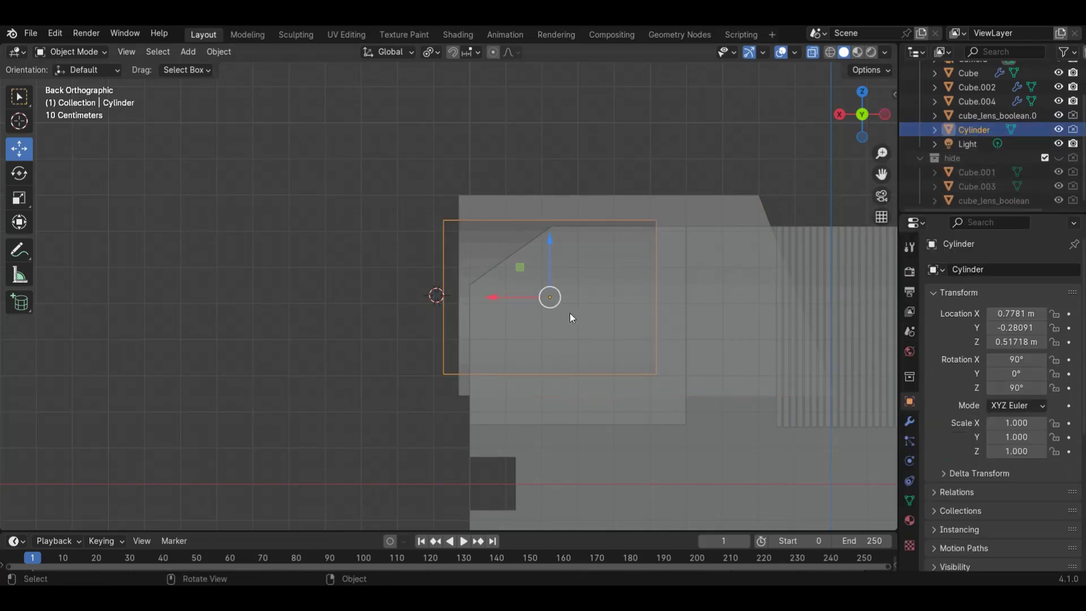
{"action": "left_click", "coordinate": [18, 205]}
{"action": "left_click_drag", "start_coordinate": [498, 298], "coordinate": [540, 297]}
{"action": "key", "text": "ctrl+z"}
{"action": "left_click", "coordinate": [19, 149]}
{"action": "left_click", "coordinate": [23, 197]}
{"action": "left_click", "coordinate": [18, 148]}
{"action": "left_click_drag", "start_coordinate": [862, 116], "coordinate": [80, 150]}
{"action": "left_click", "coordinate": [813, 52]}
Duplicate the lengthened cylinder cutter in place
{"action": "left_click_drag", "start_coordinate": [843, 131], "coordinate": [850, 104]}
{"action": "scroll", "coordinate": [616, 272], "scroll_direction": "up", "scroll_amount": 2}
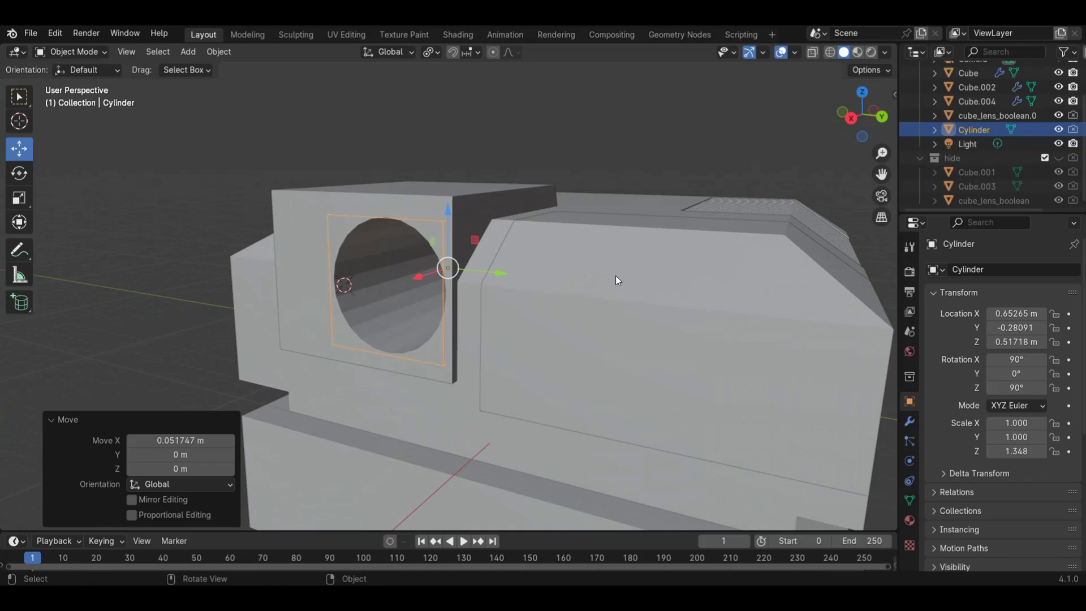
{"action": "key", "text": "shift+d"}
{"action": "key", "text": "Escape"}
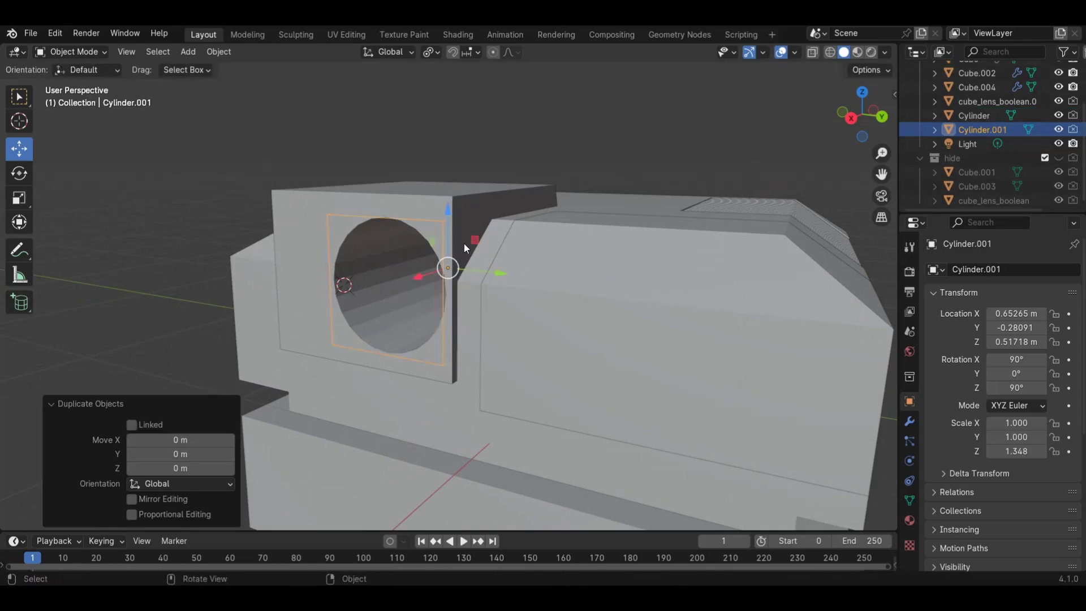
Move the original cylinder cutter into the hide collection
{"action": "left_click", "coordinate": [972, 114]}
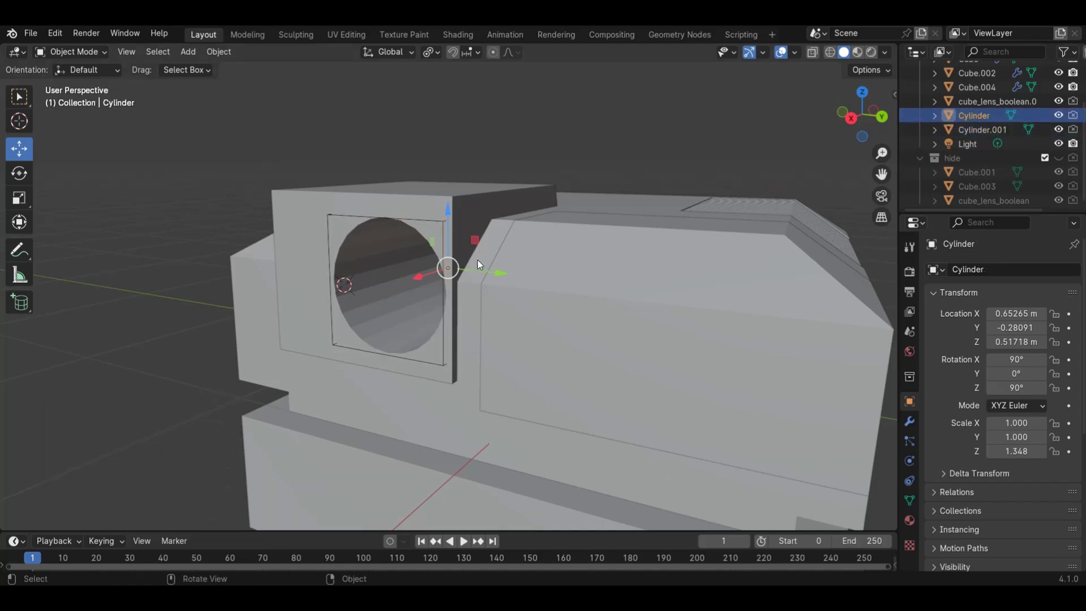
{"action": "key", "text": "m"}
{"action": "left_click", "coordinate": [438, 267]}
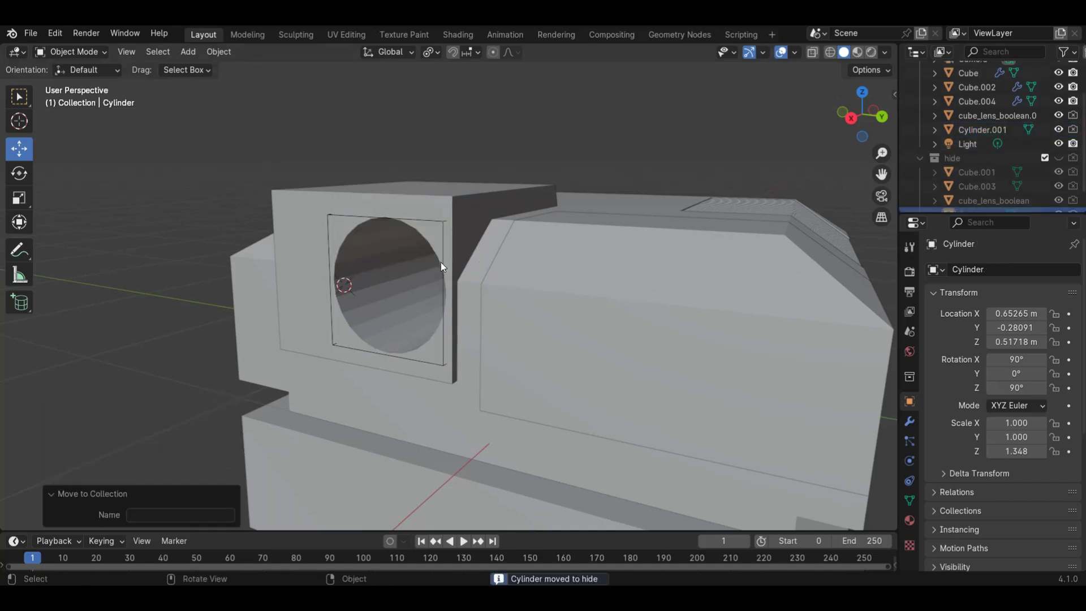
Set the duplicate cylinder's viewport display to Solid
{"action": "left_click", "coordinate": [444, 222]}
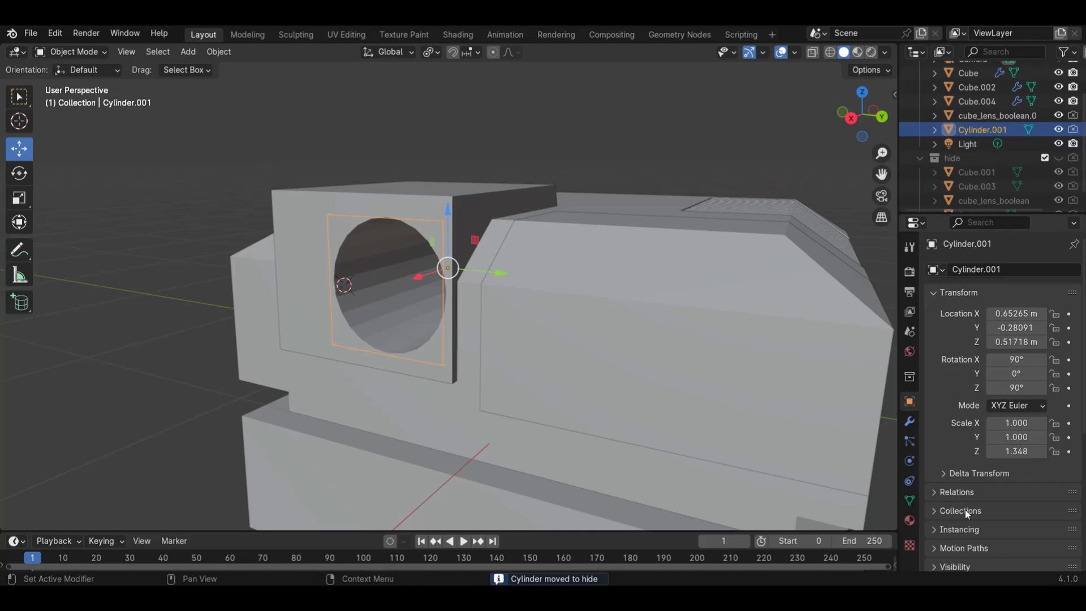
{"action": "scroll", "coordinate": [1024, 507], "scroll_direction": "down", "scroll_amount": 8}
{"action": "left_click", "coordinate": [1010, 505]}
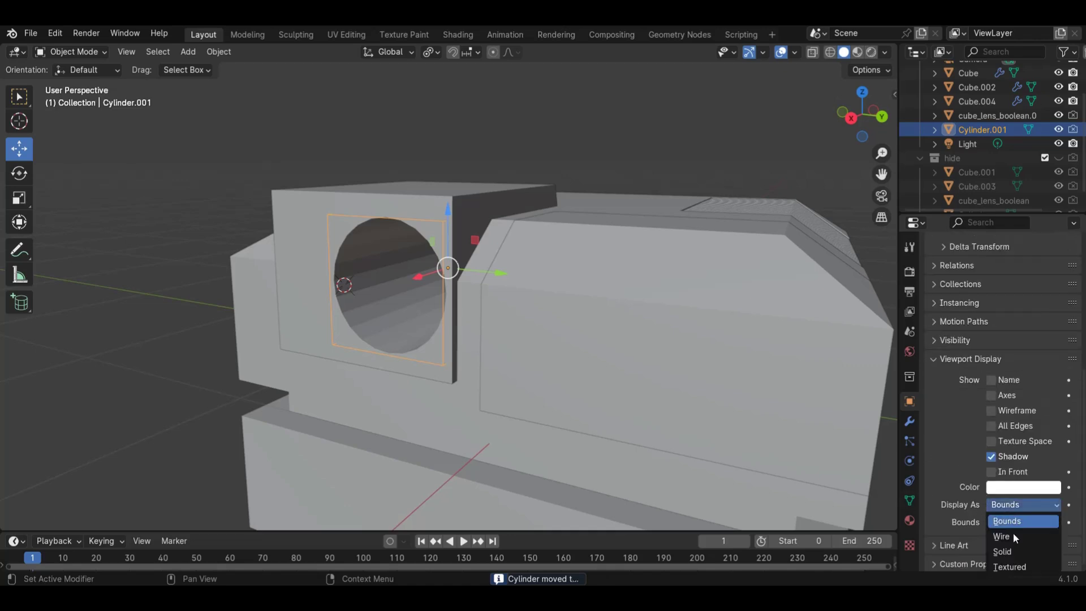
{"action": "left_click", "coordinate": [1010, 557]}
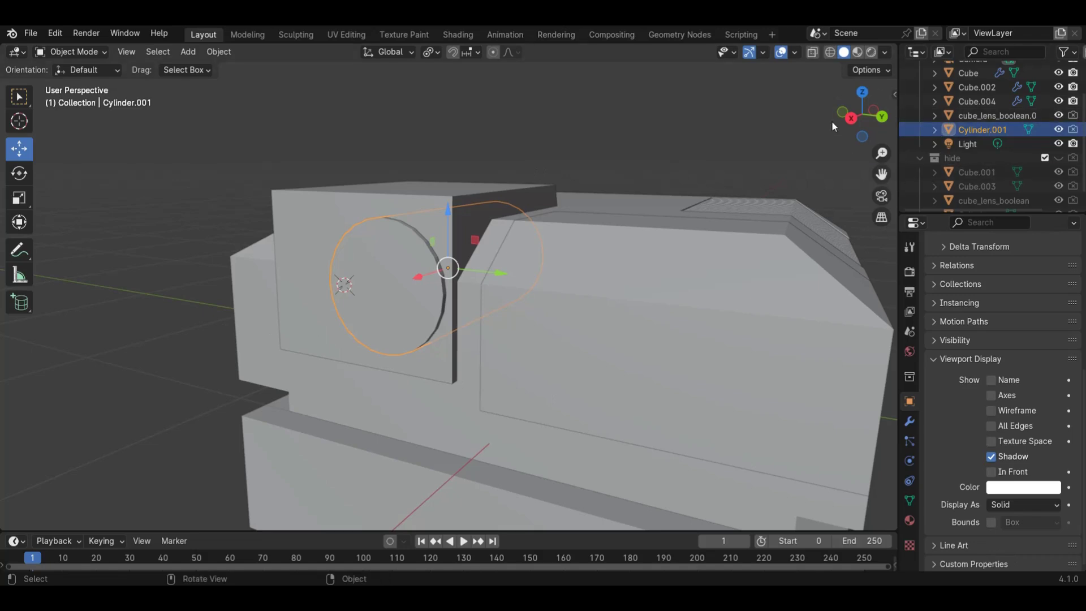
Open the duplicate cylinder's mesh for editing in face selection mode
{"action": "left_click_drag", "start_coordinate": [851, 119], "coordinate": [837, 128]}
{"action": "scroll", "coordinate": [540, 226], "scroll_direction": "up", "scroll_amount": 2}
{"action": "key", "text": "Tab"}
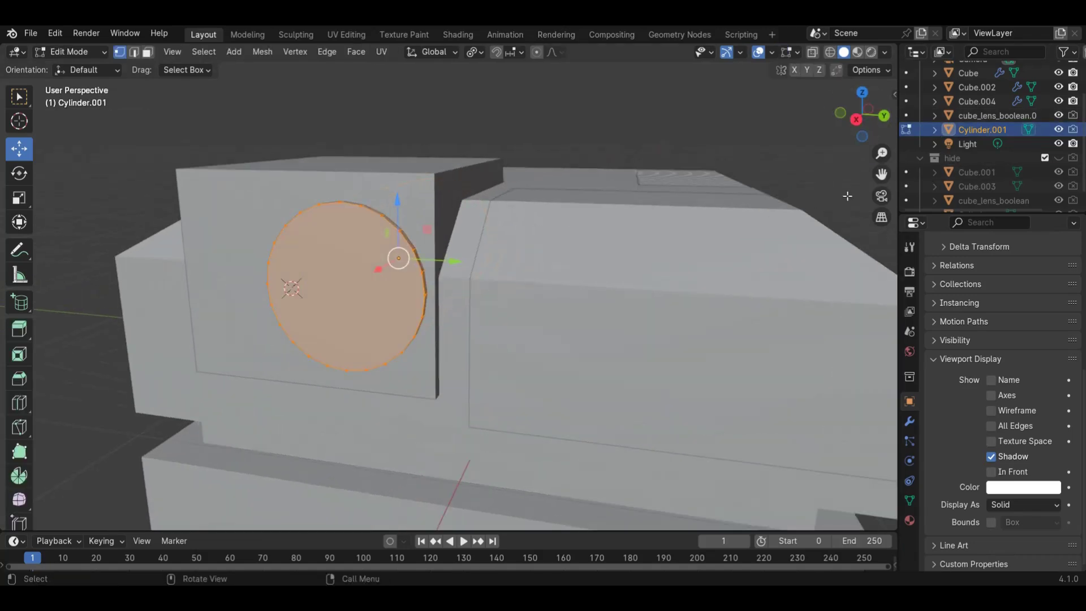
{"action": "left_click_drag", "start_coordinate": [882, 174], "coordinate": [927, 178]}
{"action": "scroll", "coordinate": [538, 263], "scroll_direction": "up", "scroll_amount": 2}
{"action": "left_click", "coordinate": [553, 249]}
{"action": "key", "text": "3"}
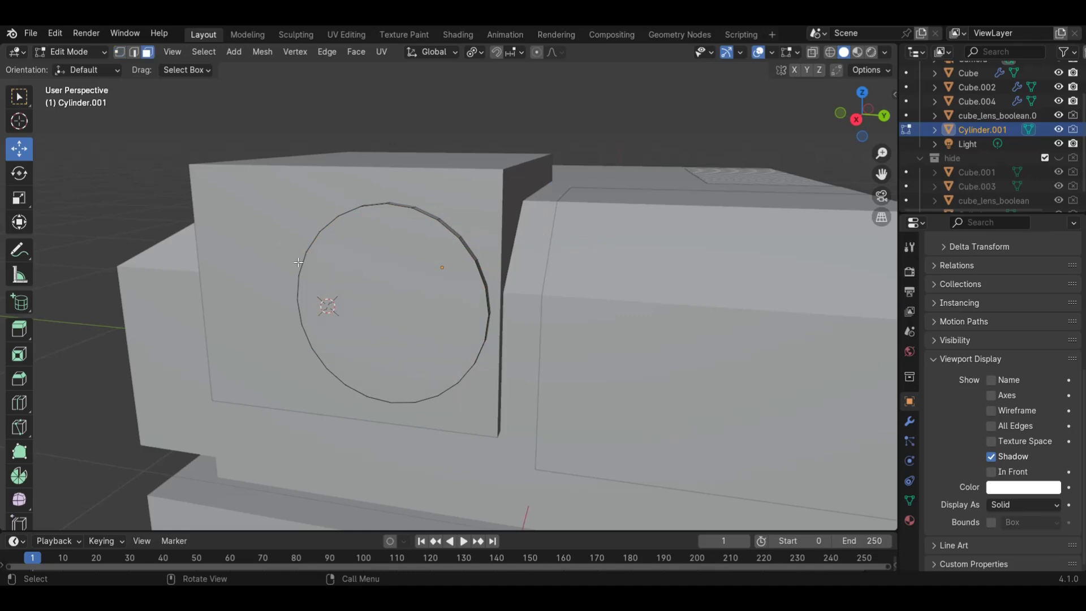
Check the cylinder's faces in X-ray and select its front cap face
{"action": "left_click", "coordinate": [393, 278]}
{"action": "left_click", "coordinate": [812, 52]}
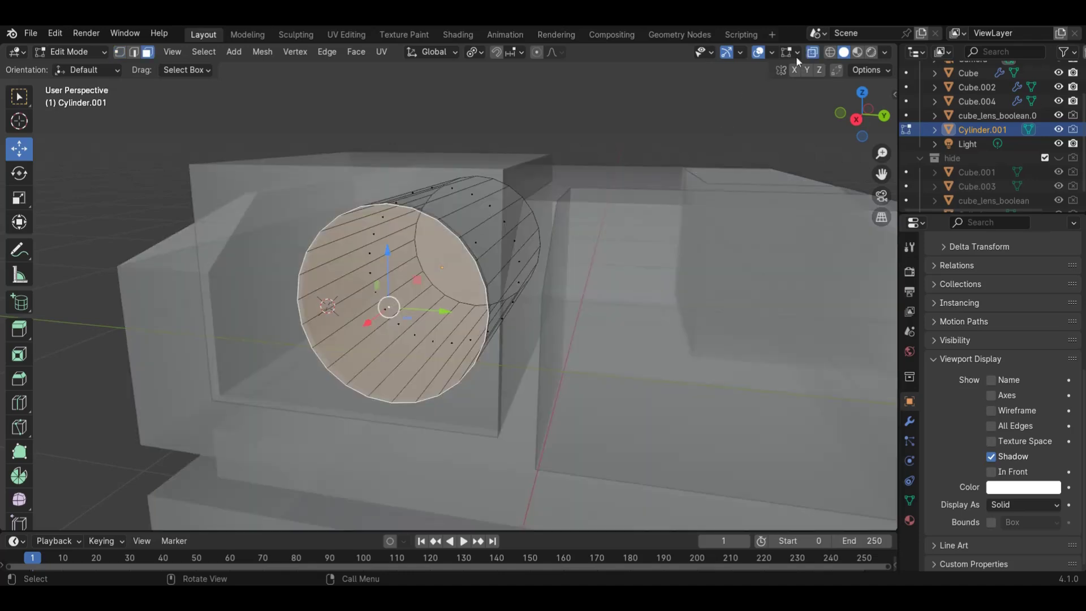
{"action": "left_click_drag", "start_coordinate": [851, 108], "coordinate": [545, 116]}
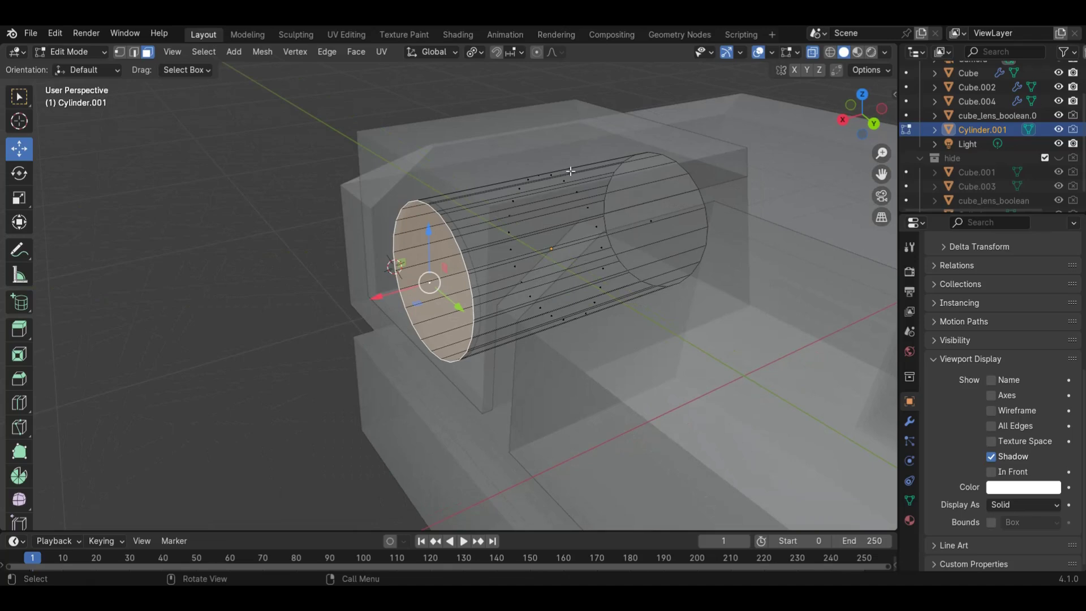
{"action": "left_click", "coordinate": [608, 292], "text": "alt"}
{"action": "left_click_drag", "start_coordinate": [861, 114], "coordinate": [430, 294]}
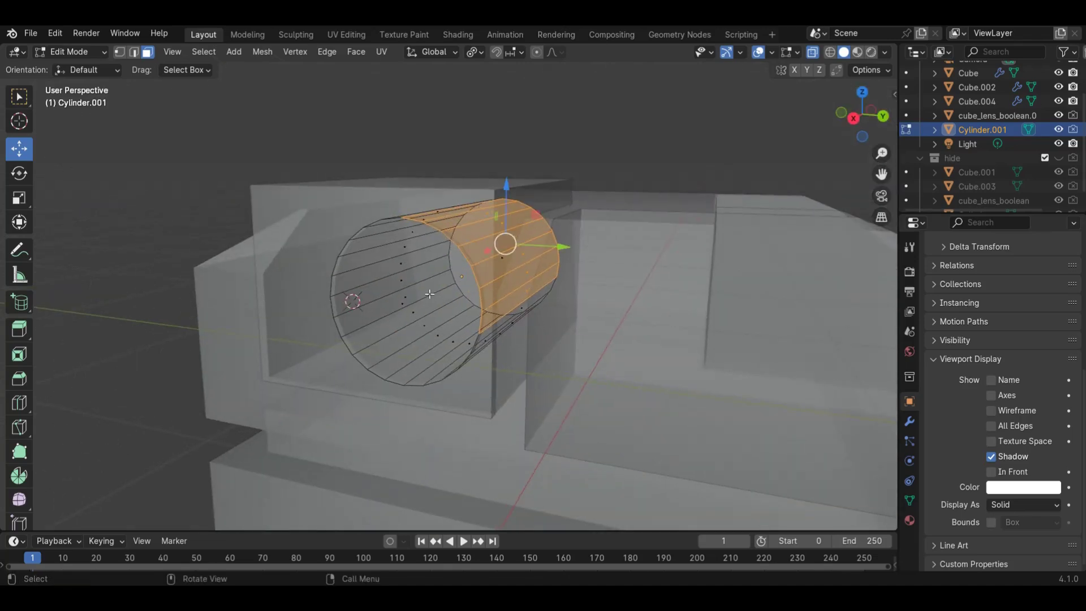
{"action": "left_click", "coordinate": [406, 301]}
{"action": "left_click", "coordinate": [812, 53]}
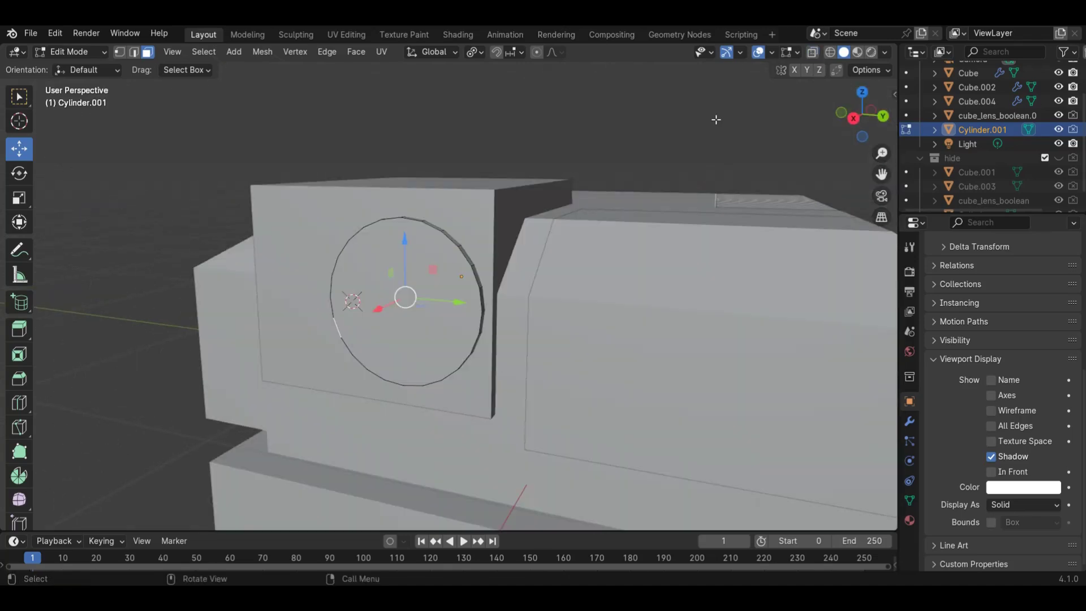
Inset the cylinder's front cap by about 0.026 m to form a rim
{"action": "key", "text": "f"}
{"action": "key", "text": "i"}
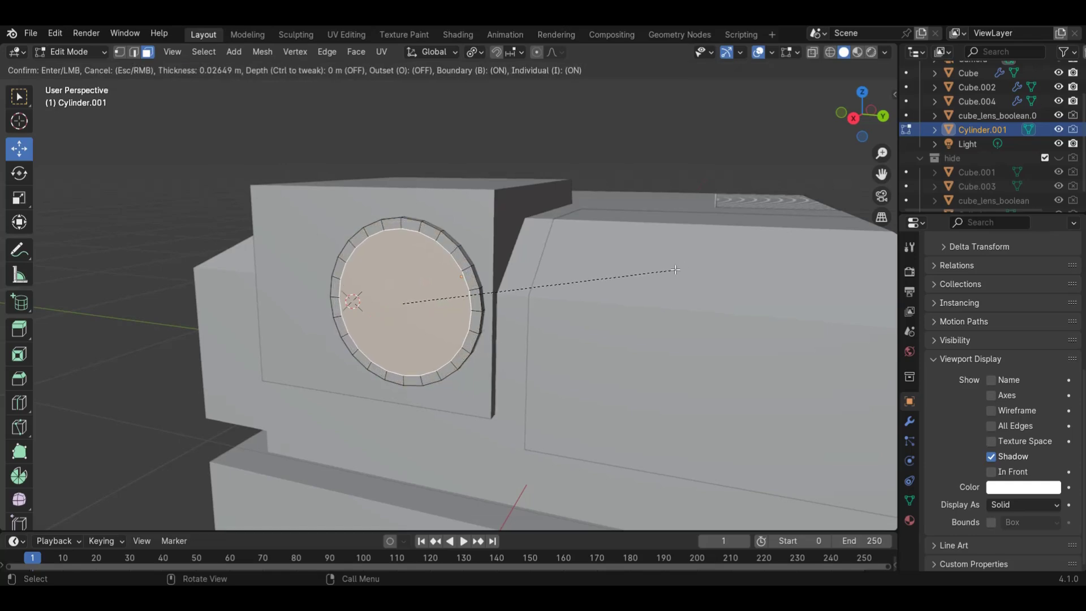
{"action": "left_click", "coordinate": [673, 270]}
{"action": "left_click", "coordinate": [703, 167]}
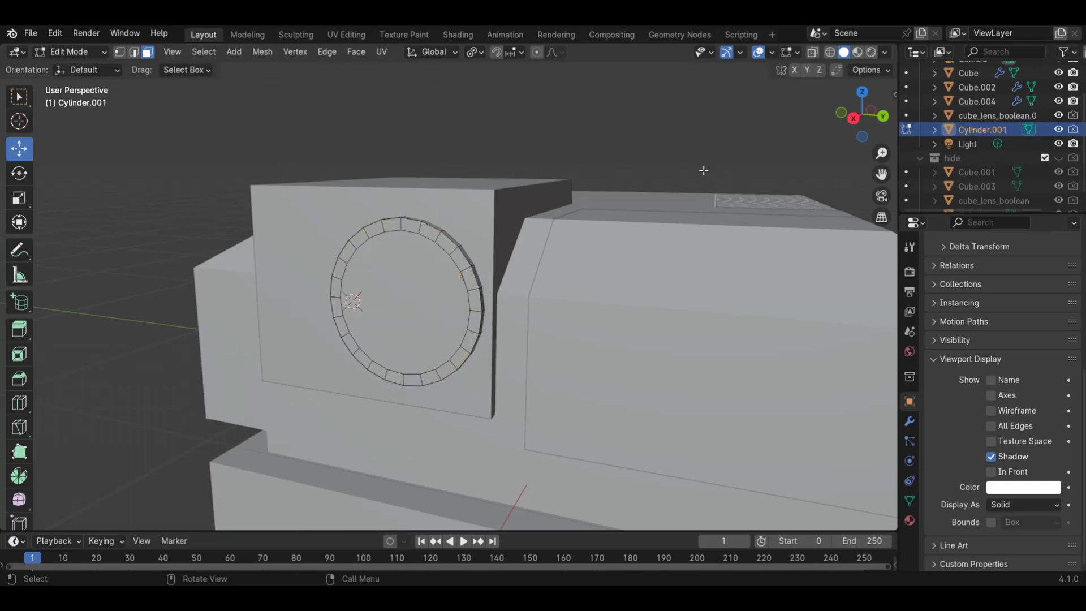
{"action": "scroll", "coordinate": [696, 176], "scroll_direction": "up", "scroll_amount": 2}
{"action": "key", "text": "2"}
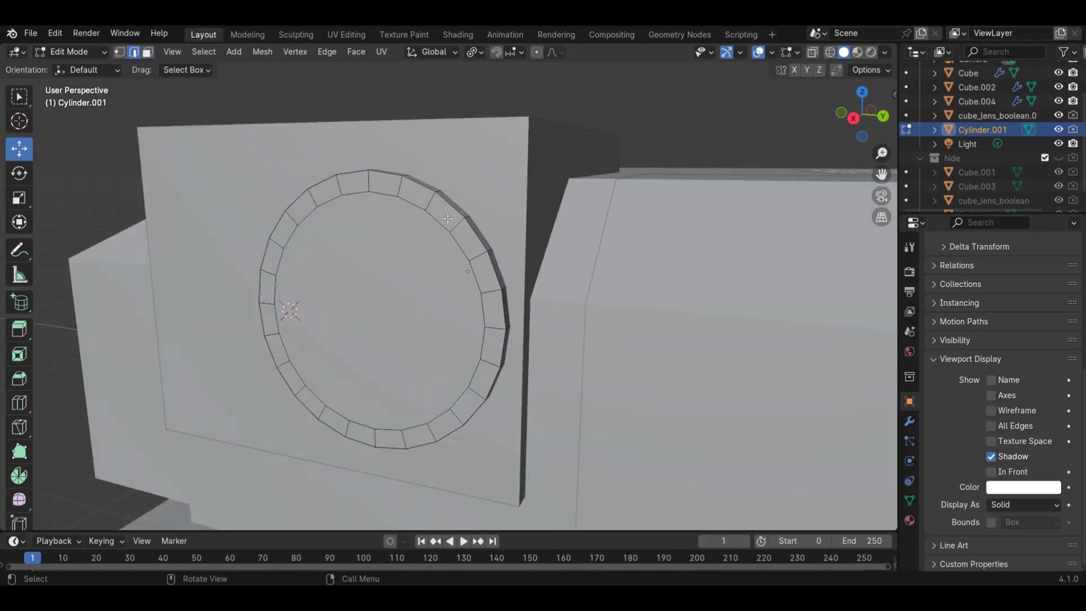
{"action": "left_click", "coordinate": [424, 192], "text": "alt"}
{"action": "key", "text": "1"}
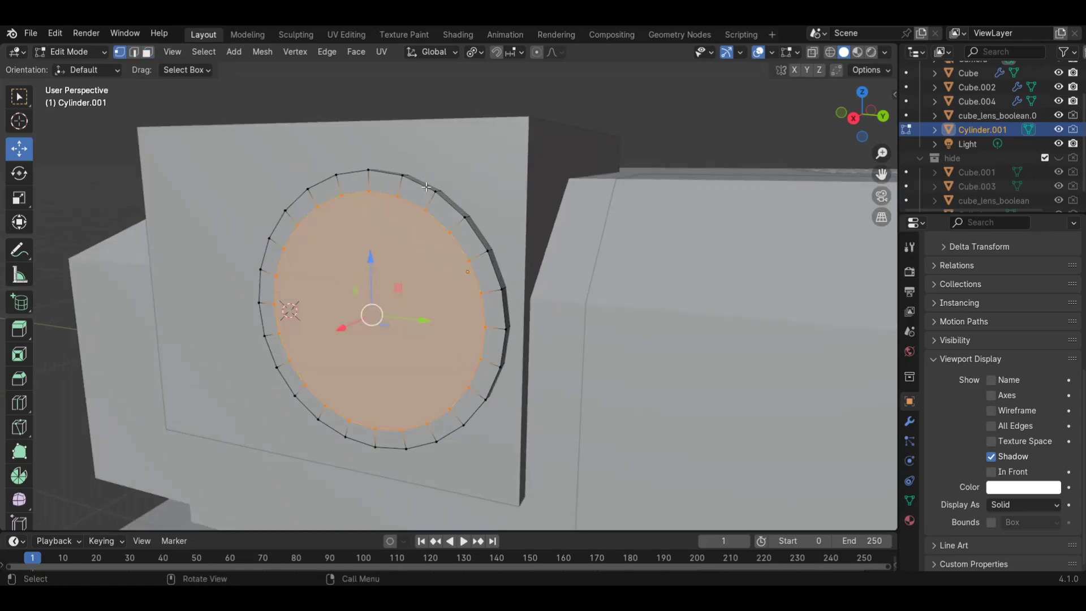
{"action": "key", "text": "x"}
{"action": "key", "text": "f"}
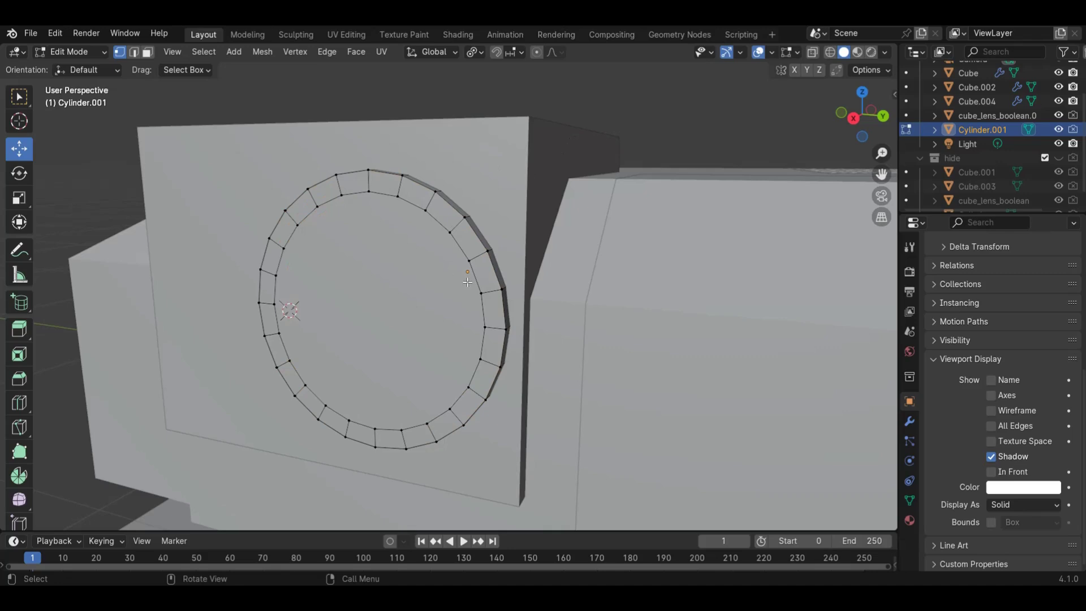
{"action": "key", "text": "3"}
{"action": "key", "text": "ctrl+z"}
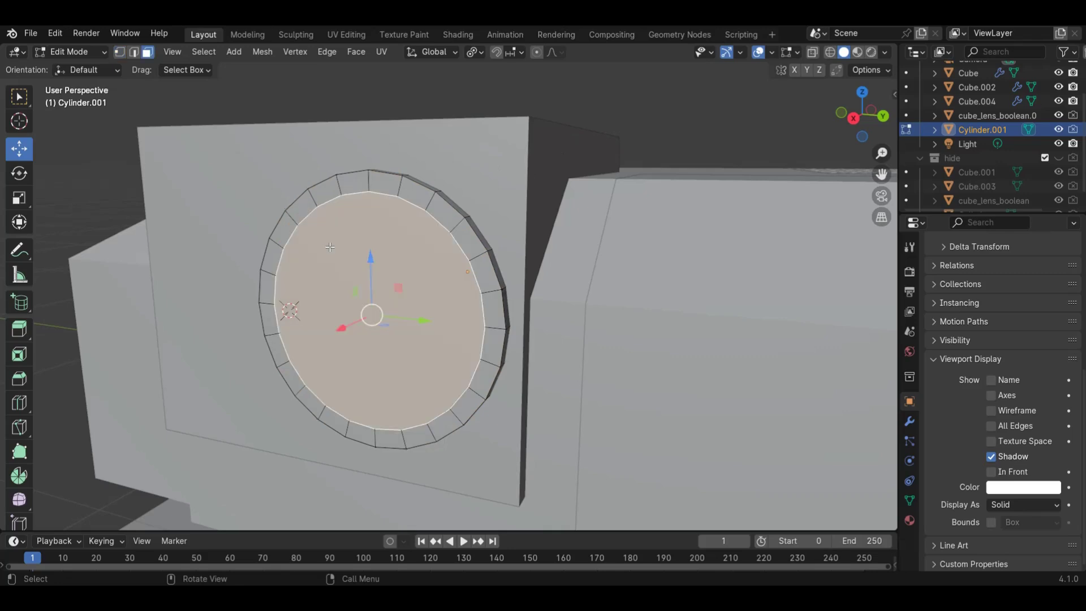
Inset the face inside the rim by about 0.0093 m and extrude it inward about 0.0158 m
{"action": "key", "text": "i"}
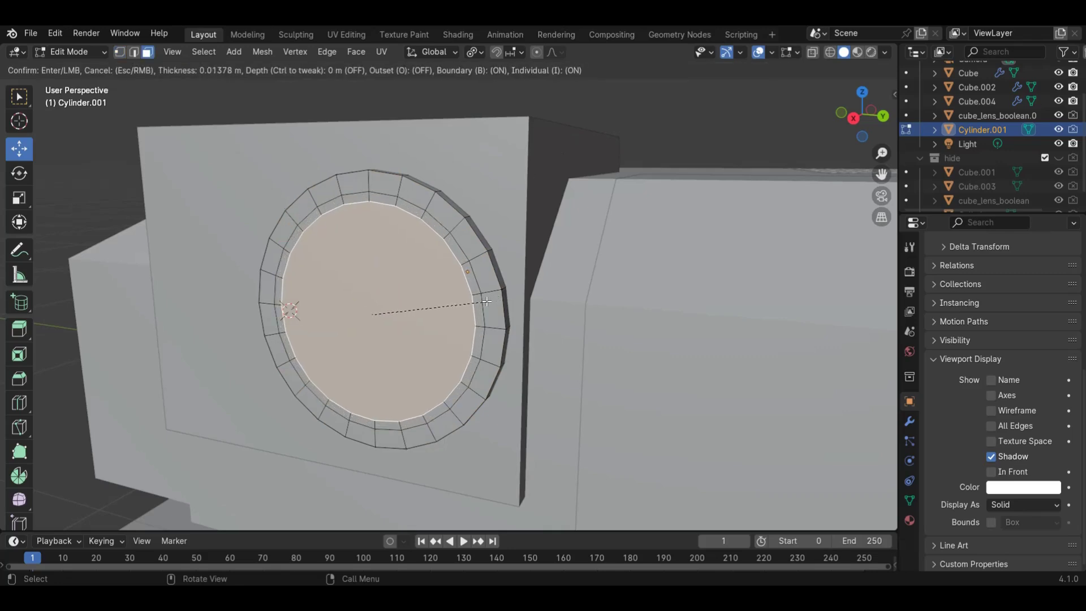
{"action": "left_click", "coordinate": [488, 302]}
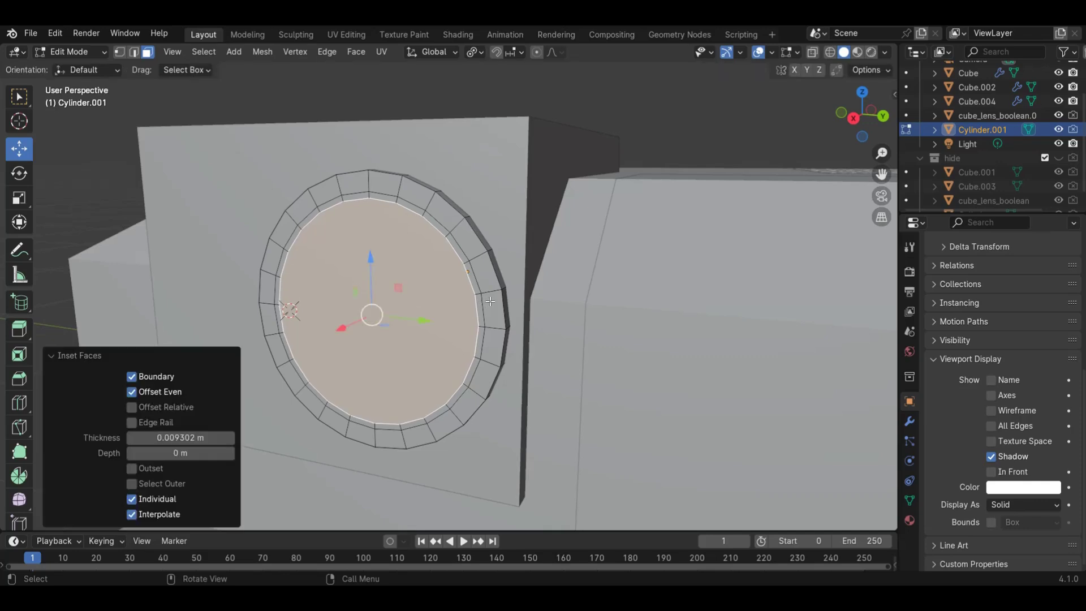
{"action": "key", "text": "g"}
{"action": "key", "text": "z"}
{"action": "key", "text": "z"}
{"action": "left_click", "coordinate": [496, 300]}
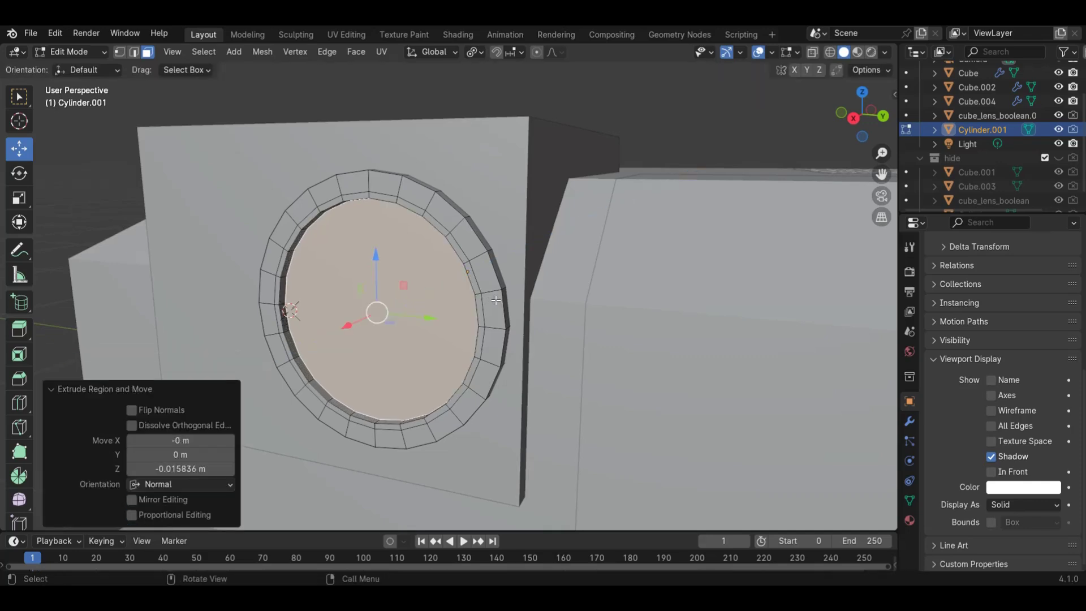
Extrude the recessed face scaled to 0.953, and extrude it inward again by about 0.0075 m
{"action": "key", "text": "s"}
{"action": "key", "text": "z"}
{"action": "key", "text": "z"}
{"action": "key", "text": "z"}
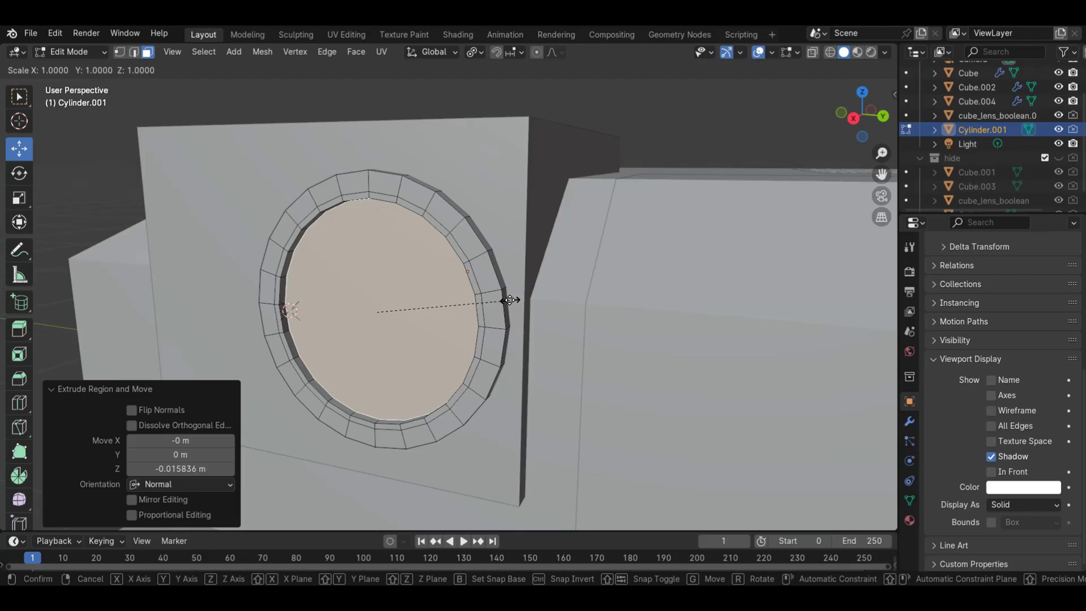
{"action": "left_click", "coordinate": [503, 300]}
{"action": "key", "text": "g"}
{"action": "key", "text": "z"}
{"action": "key", "text": "z"}
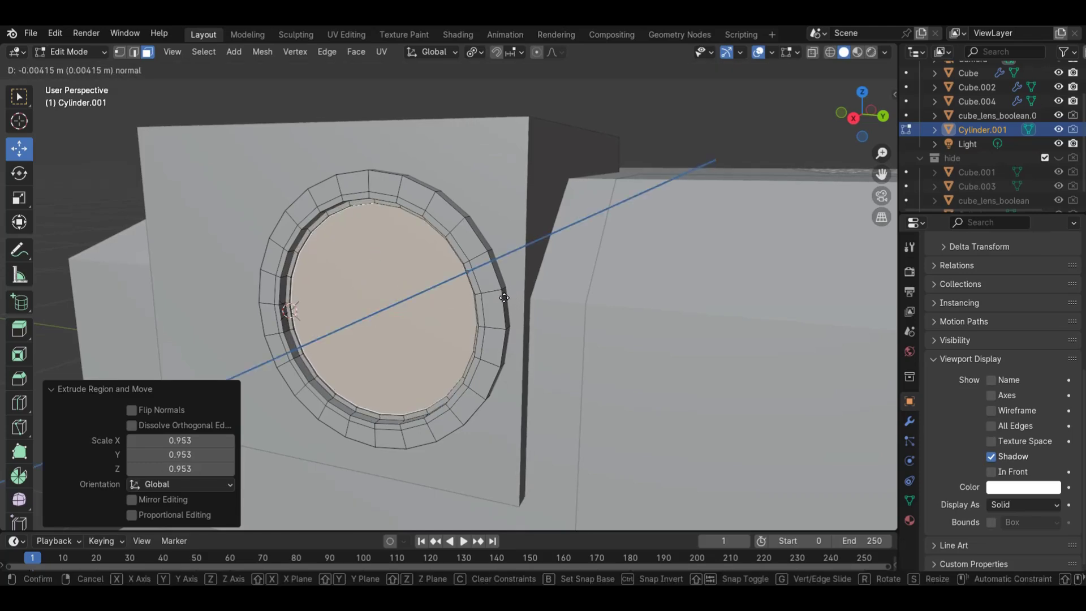
{"action": "left_click", "coordinate": [502, 296]}
Inset the recessed face by about 0.0035 m and extrude it about 0.514 m into the cylinder
{"action": "key", "text": "i"}
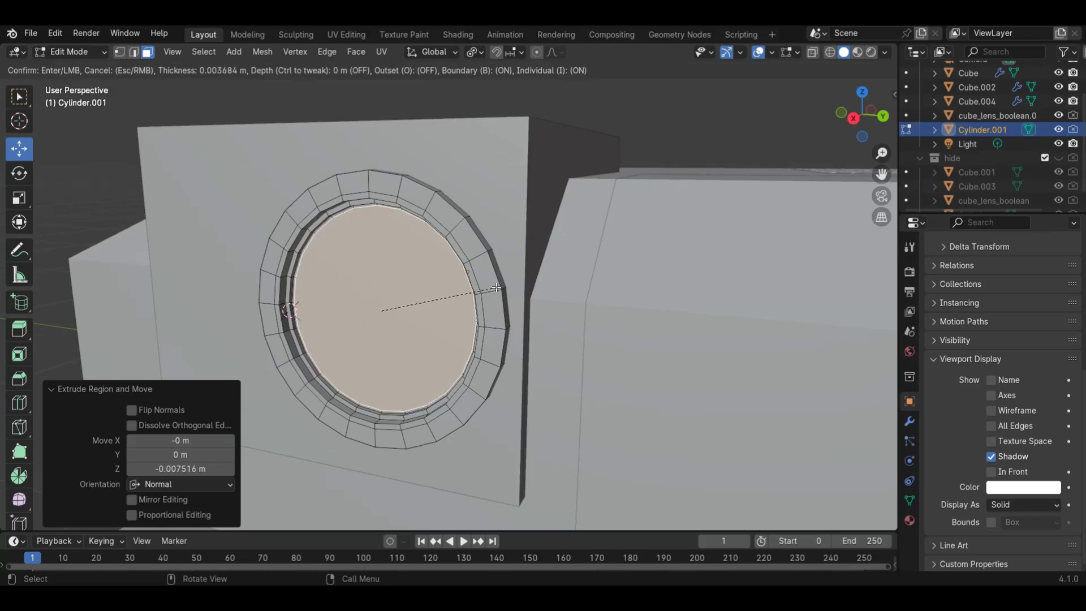
{"action": "left_click", "coordinate": [497, 286]}
{"action": "key", "text": "e"}
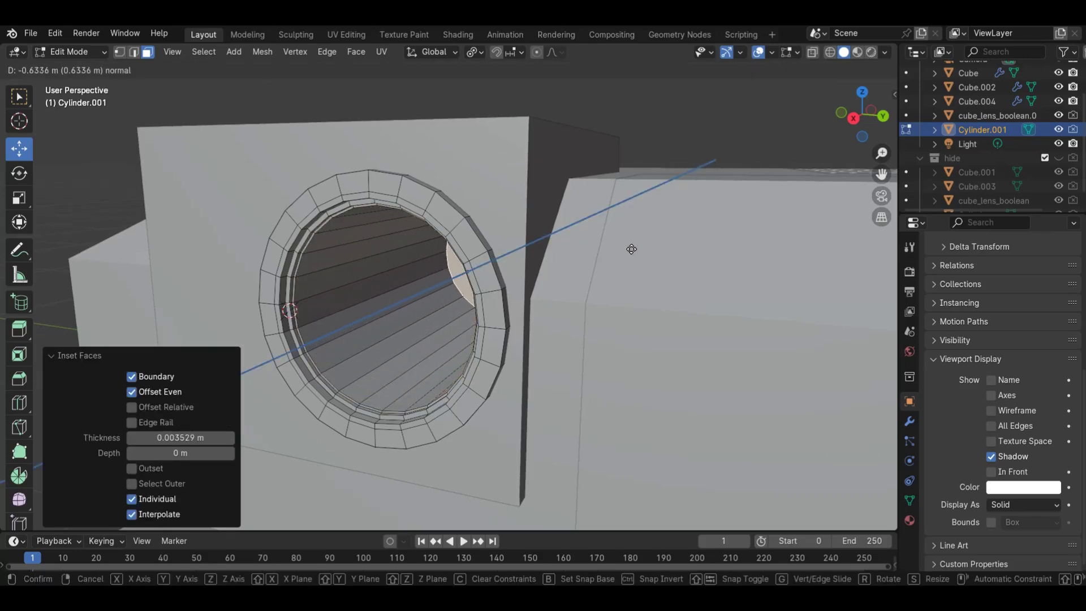
{"action": "left_click", "coordinate": [620, 267]}
Move the bore's end face about -0.229 m along X in X-ray to deepen the lens tube
{"action": "middle_click_drag", "start_coordinate": [803, 139], "coordinate": [861, 121]}
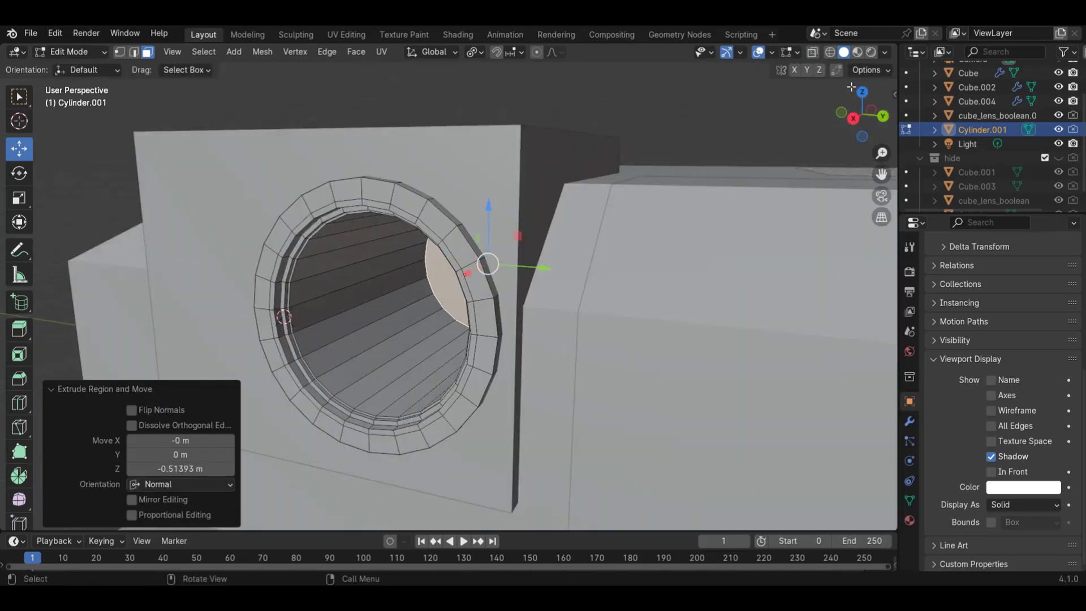
{"action": "left_click", "coordinate": [813, 52]}
{"action": "left_click_drag", "start_coordinate": [858, 103], "coordinate": [538, 244]}
{"action": "left_click_drag", "start_coordinate": [336, 319], "coordinate": [411, 301]}
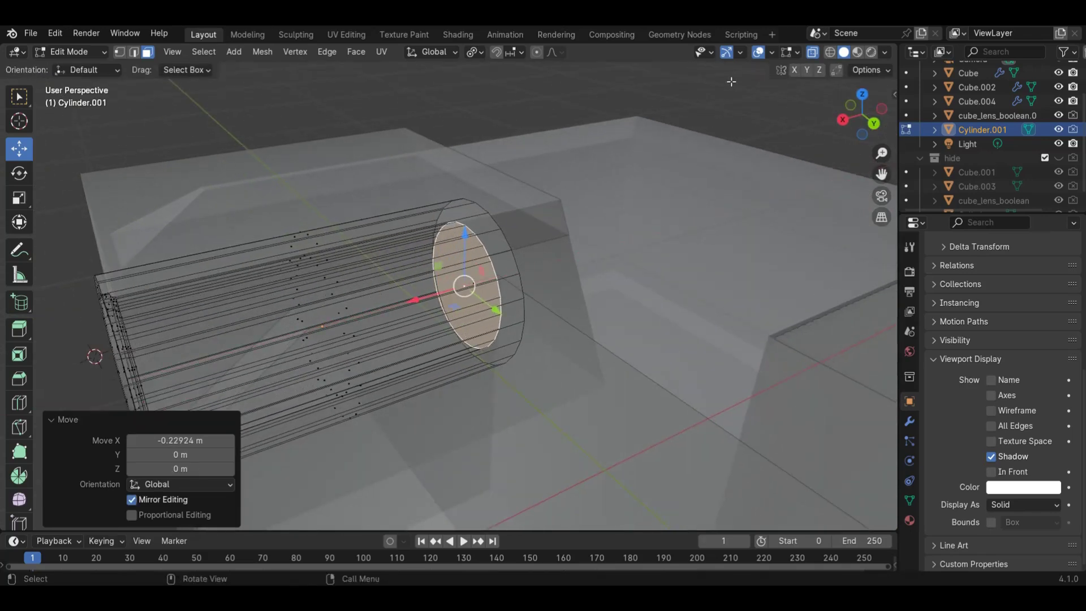
{"action": "left_click", "coordinate": [812, 54]}
{"action": "left_click_drag", "start_coordinate": [867, 110], "coordinate": [626, 209]}
{"action": "scroll", "coordinate": [497, 280], "scroll_direction": "up", "scroll_amount": 2}
{"action": "left_click", "coordinate": [619, 159]}
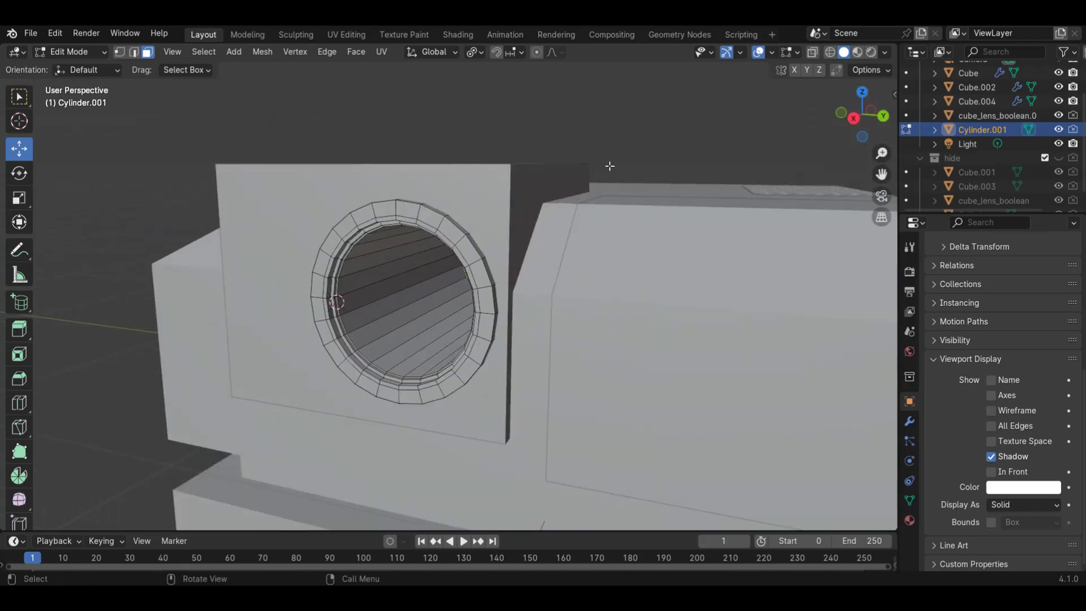
Select the ring of faces on the lens rim using its inner and outer edge loops
{"action": "scroll", "coordinate": [403, 187], "scroll_direction": "up", "scroll_amount": 3}
{"action": "key", "text": "2"}
{"action": "left_click", "coordinate": [403, 154], "text": "alt"}
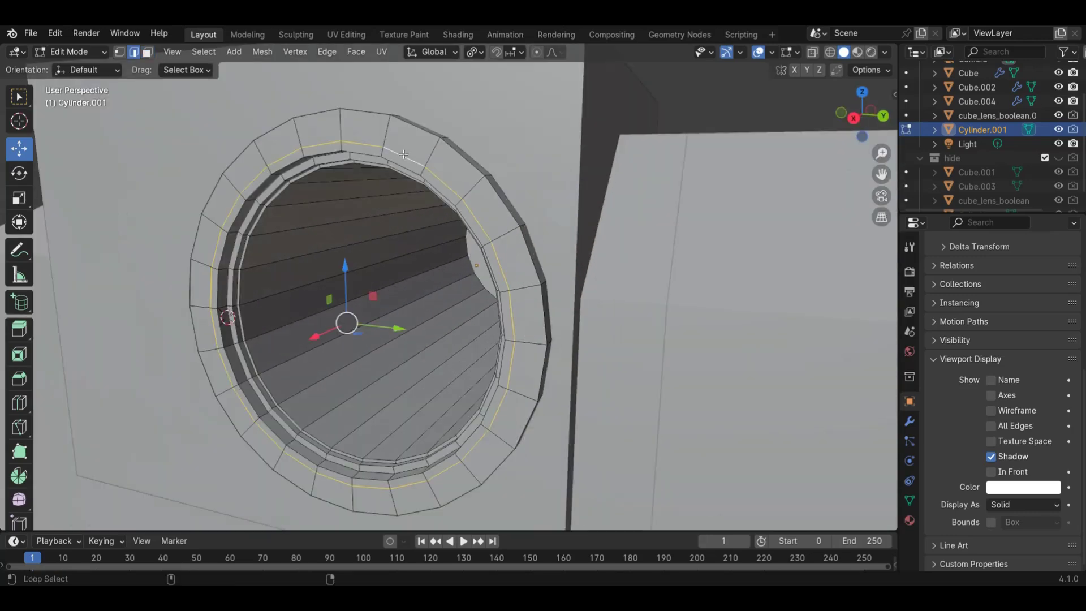
{"action": "left_click", "coordinate": [415, 128], "text": "alt+shift"}
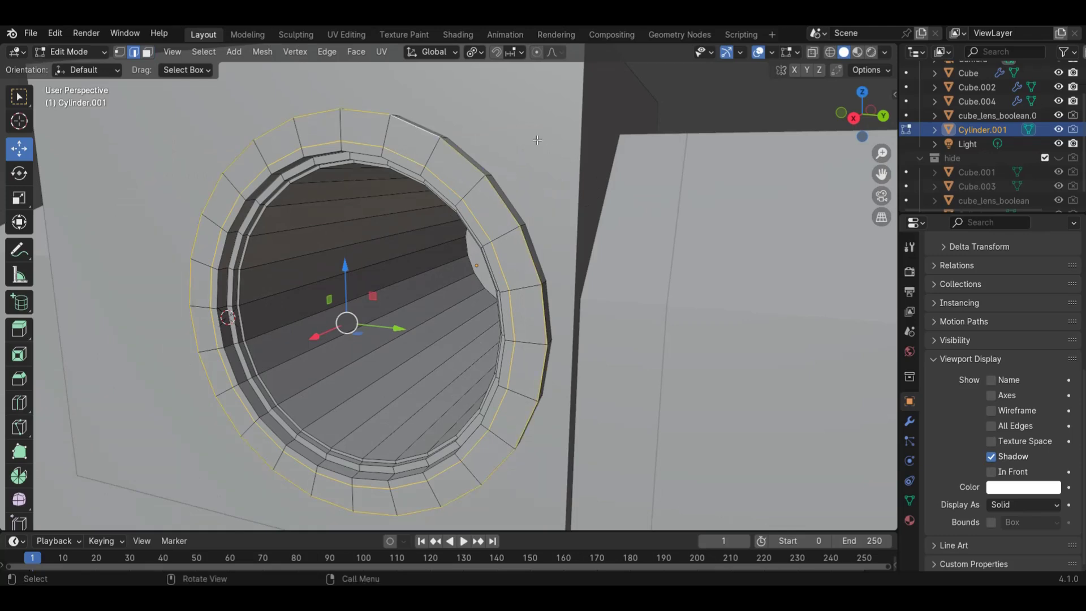
{"action": "left_click", "coordinate": [477, 52]}
{"action": "key", "text": "i"}
{"action": "left_click", "coordinate": [476, 180]}
{"action": "left_click", "coordinate": [498, 200], "text": "alt"}
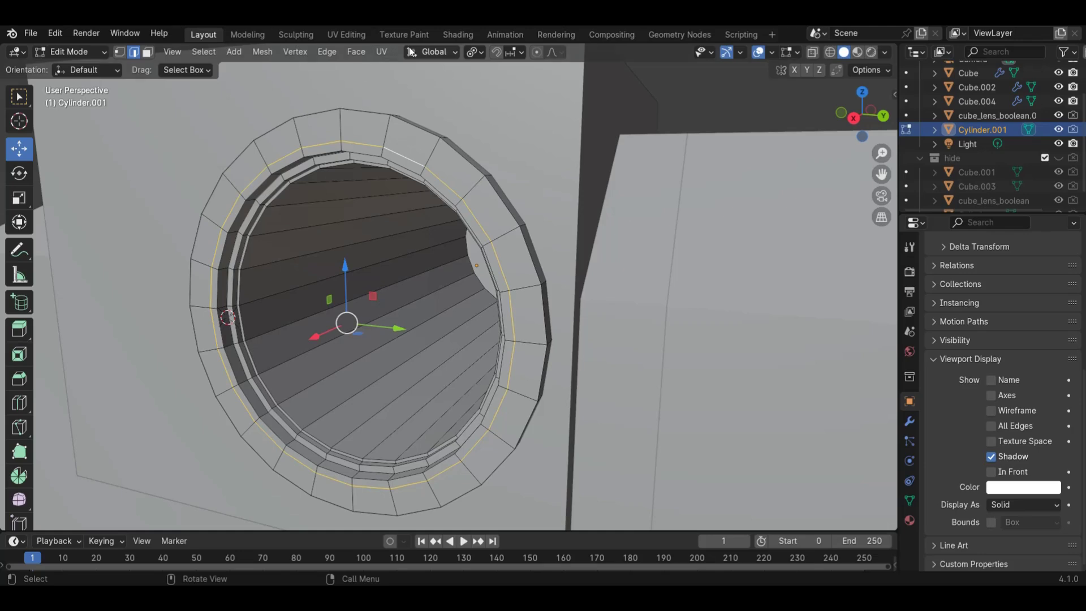
{"action": "left_click", "coordinate": [422, 130], "text": "alt+shift"}
{"action": "key", "text": "1"}
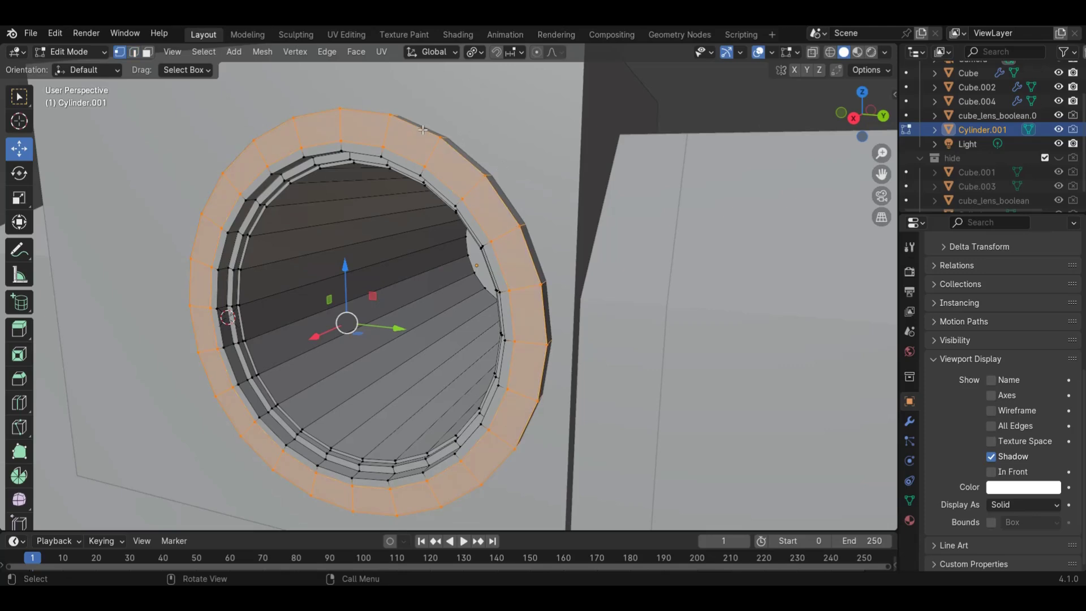
{"action": "key", "text": "3"}
{"action": "key", "text": "i"}
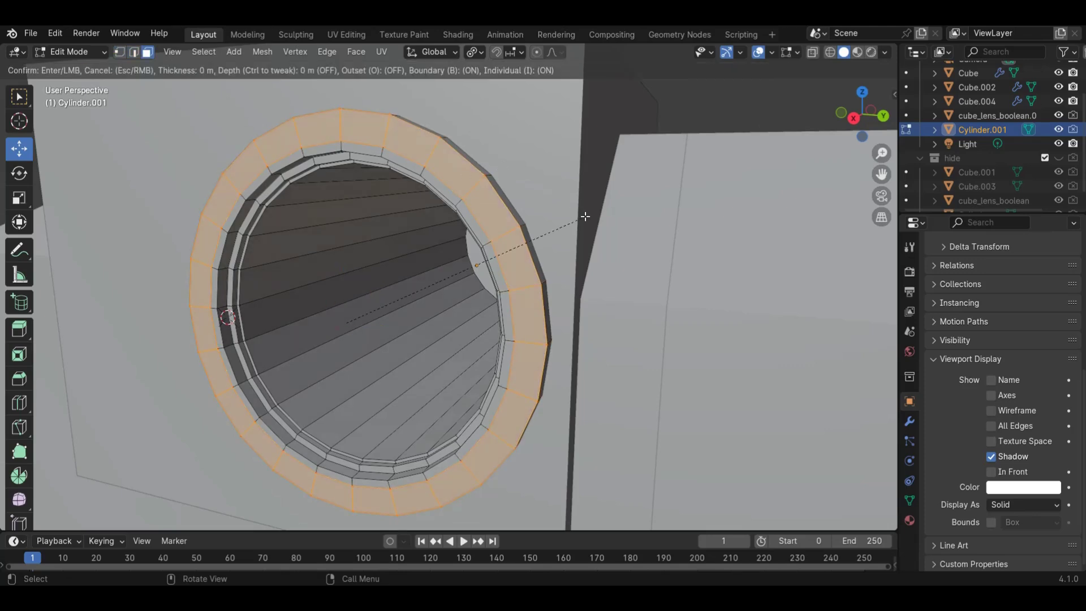
{"action": "left_click", "coordinate": [577, 220]}
{"action": "key", "text": "ctrl+z"}
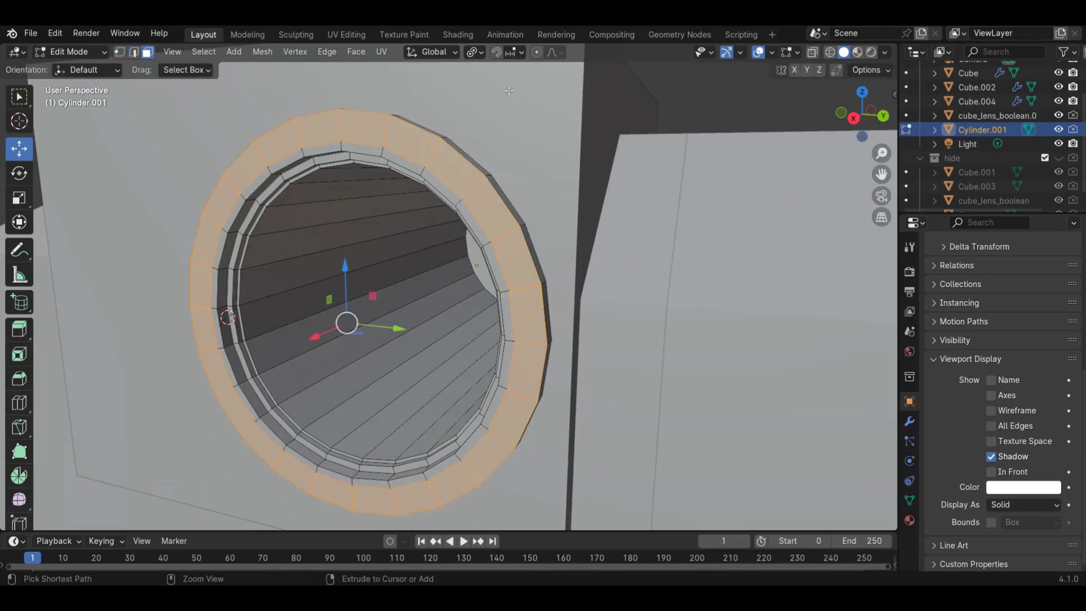
Inset each selected face of the lens rim ring individually by about 0.0045 m
{"action": "left_click", "coordinate": [481, 54]}
{"action": "left_click", "coordinate": [492, 118]}
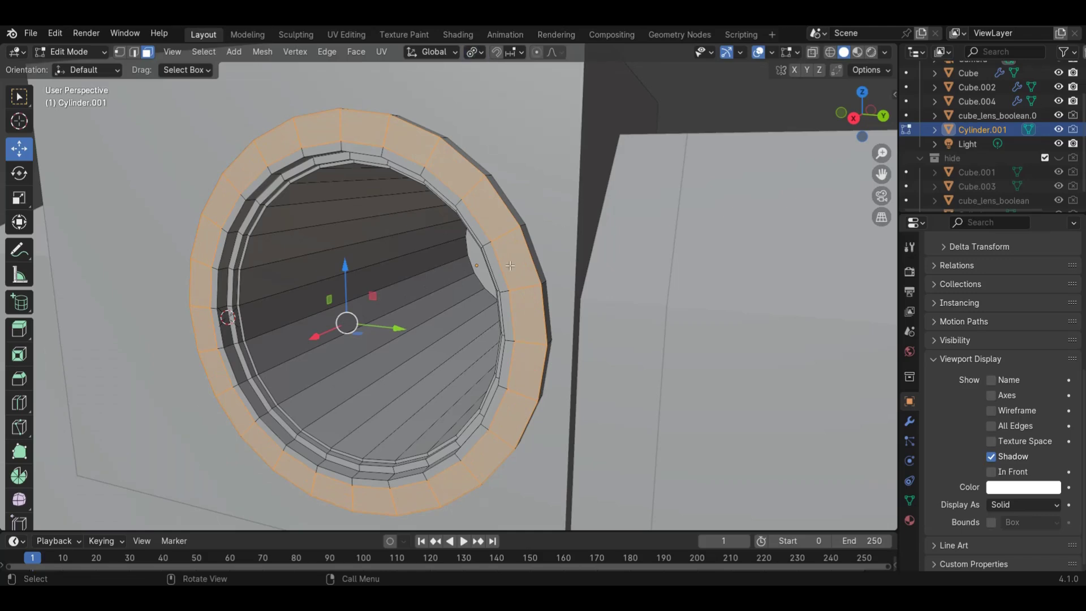
{"action": "key", "text": "i"}
{"action": "key", "text": "i"}
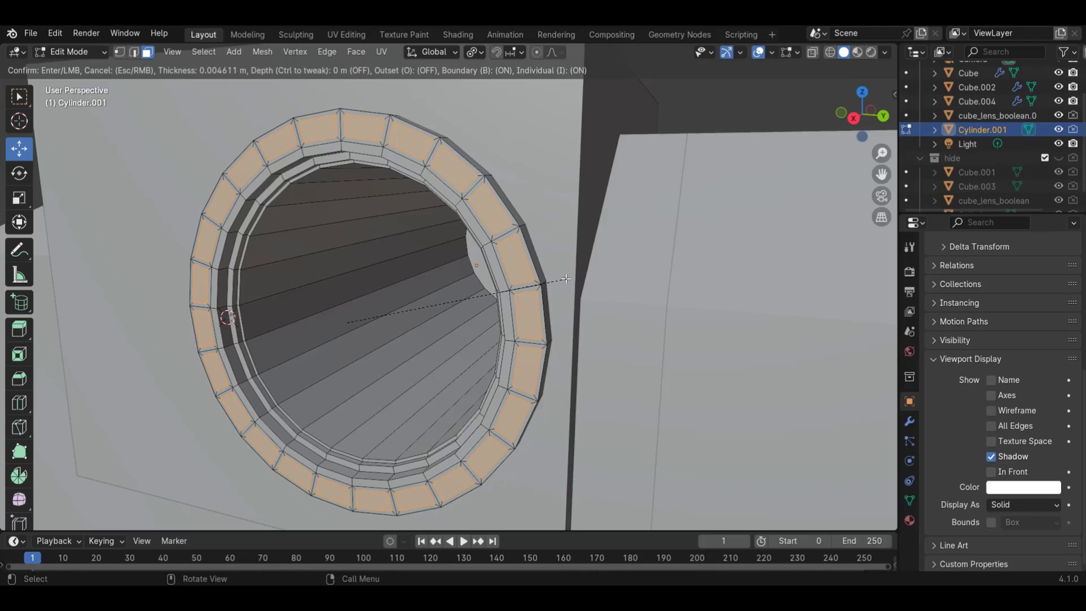
{"action": "left_click", "coordinate": [566, 279]}
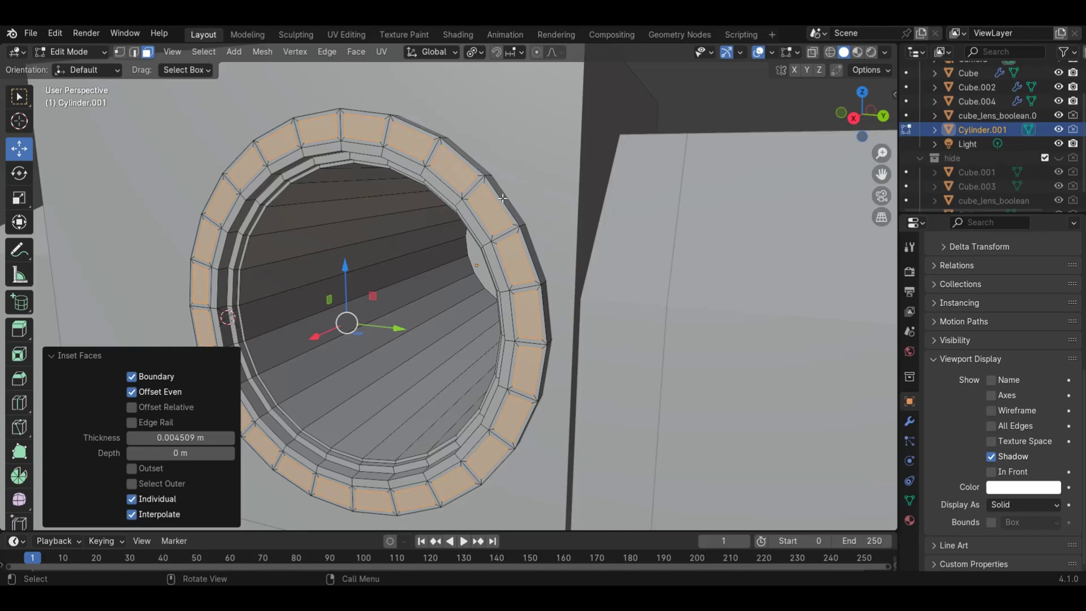
Extrude the inset rim faces inward to form a ring of recessed slots, and leave mesh editing
{"action": "mouse_move", "coordinate": [867, 120]}
{"action": "left_mouse_down"}
{"action": "mouse_move", "coordinate": [850, 147]}
{"action": "mouse_move", "coordinate": [867, 121]}
{"action": "left_mouse_up"}
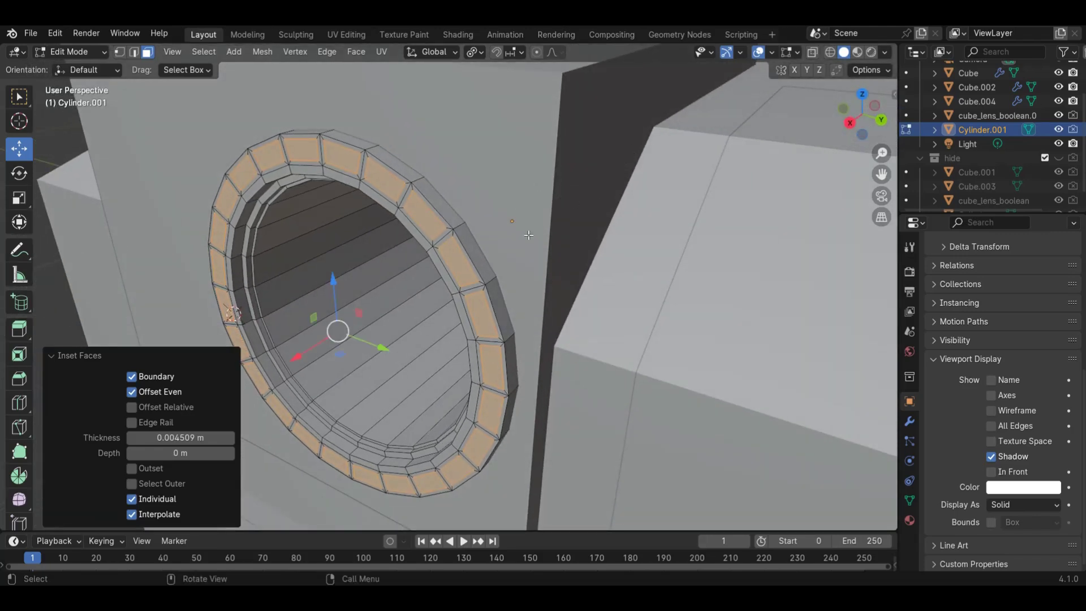
{"action": "key", "text": "e"}
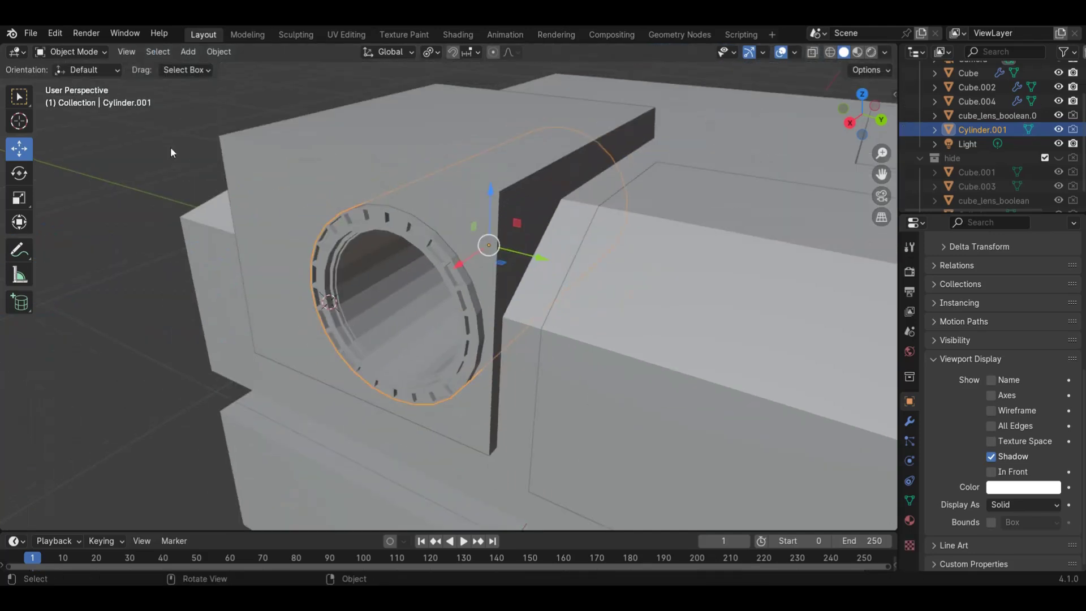
{"action": "left_click", "coordinate": [171, 153]}
{"action": "scroll", "coordinate": [609, 164], "scroll_direction": "up", "scroll_amount": 4}
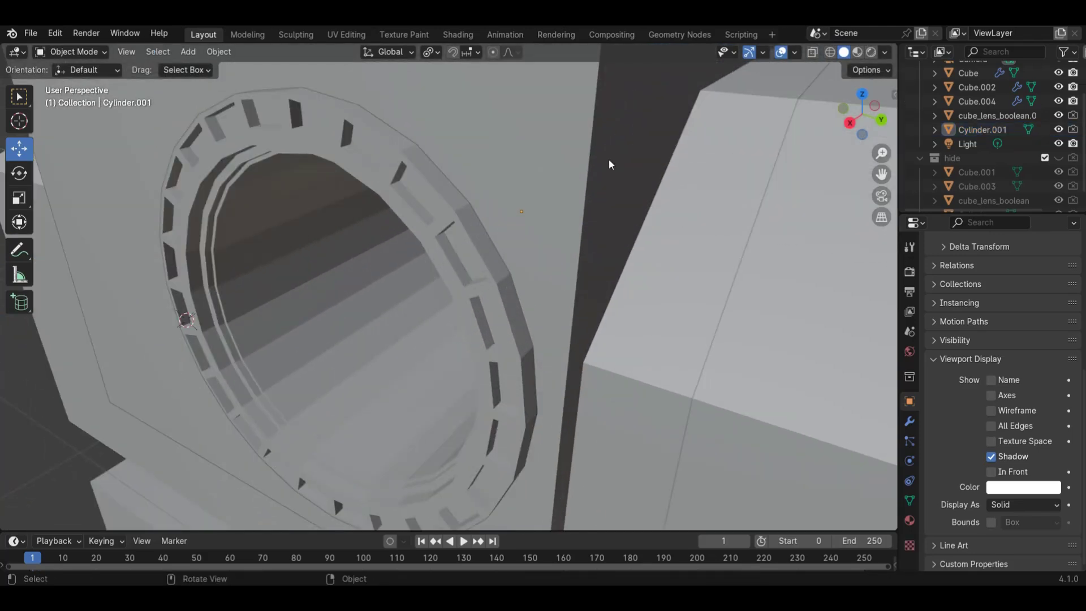
{"action": "middle_click_drag", "start_coordinate": [813, 128], "coordinate": [796, 162]}
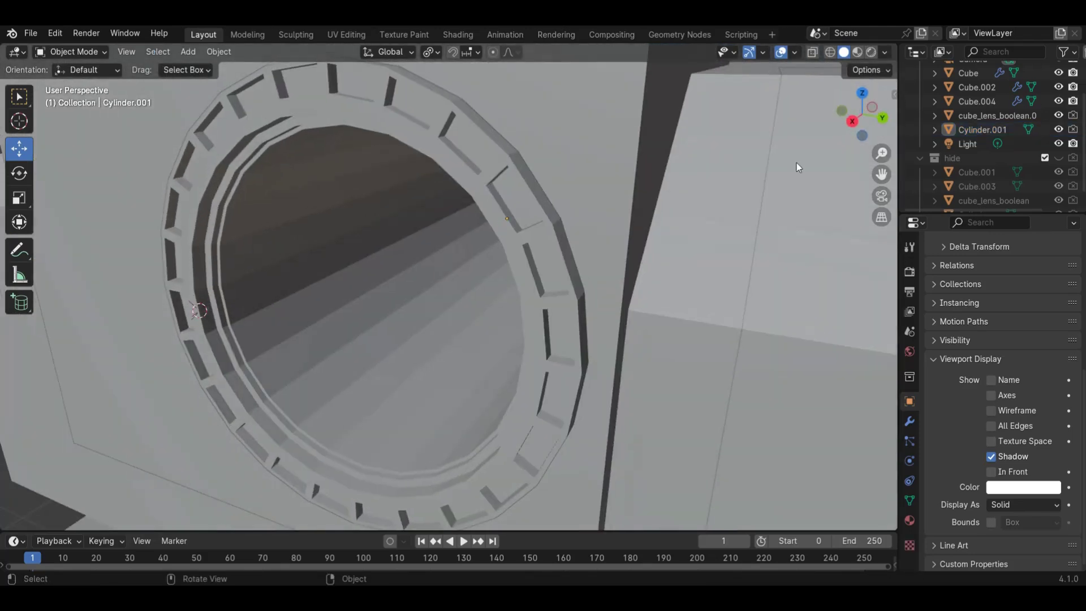
Add a Bevel modifier to the lens tube cylinder
{"action": "left_click", "coordinate": [534, 214]}
{"action": "scroll", "coordinate": [528, 214], "scroll_direction": "down", "scroll_amount": 4}
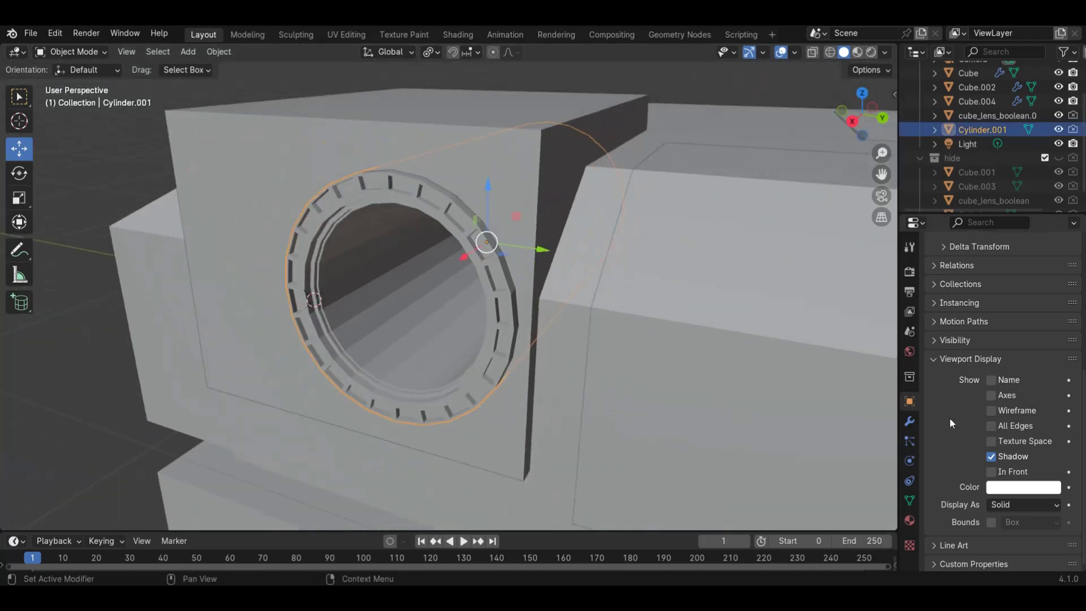
{"action": "left_click", "coordinate": [910, 422]}
{"action": "left_click", "coordinate": [991, 269]}
{"action": "type", "text": "be"}
{"action": "left_click", "coordinate": [962, 300]}
{"action": "scroll", "coordinate": [504, 317], "scroll_direction": "up", "scroll_amount": 3}
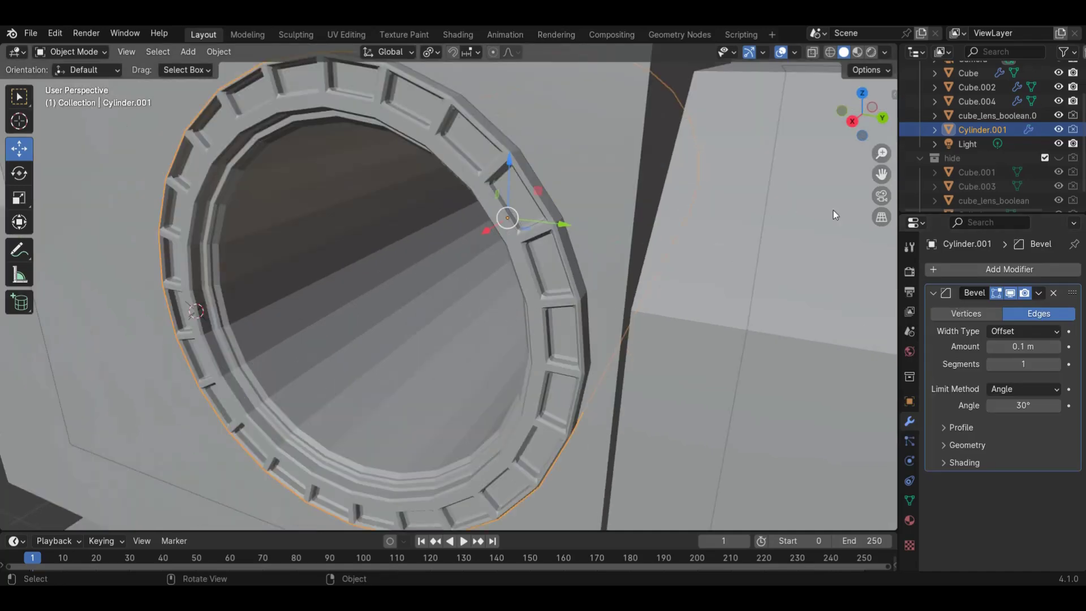
Set the lens tube's bevel amount to 0.05 m
{"action": "scroll", "coordinate": [758, 226], "scroll_direction": "up", "scroll_amount": 3}
{"action": "left_click", "coordinate": [1019, 346]}
{"action": "key", "text": "End"}
{"action": "key", "text": "BackSpace"}
{"action": "key", "text": "BackSpace"}
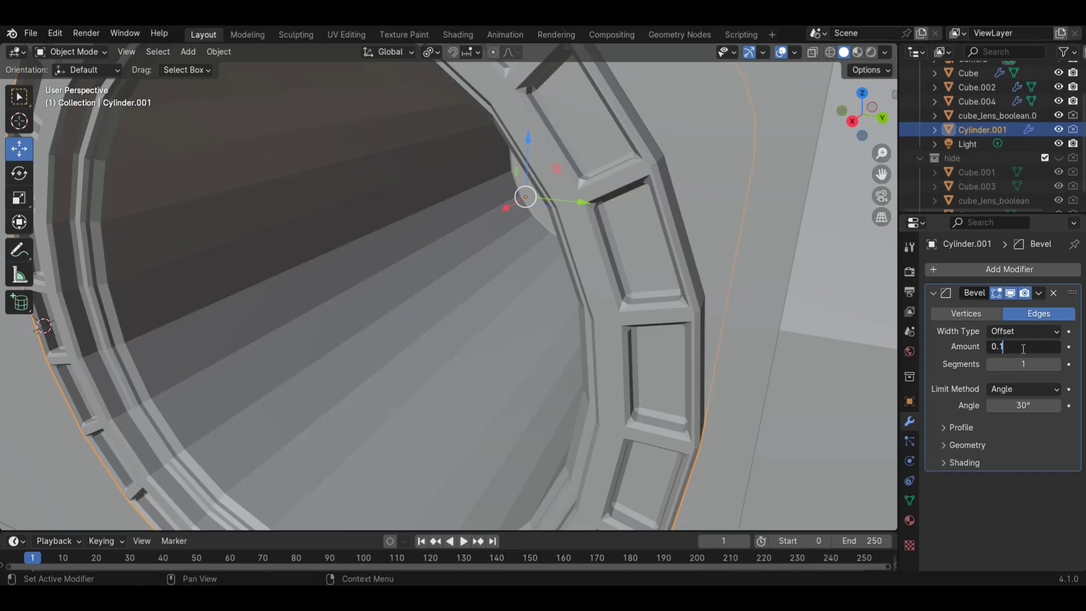
{"action": "type", "text": "05"}
{"action": "key", "text": "Return"}
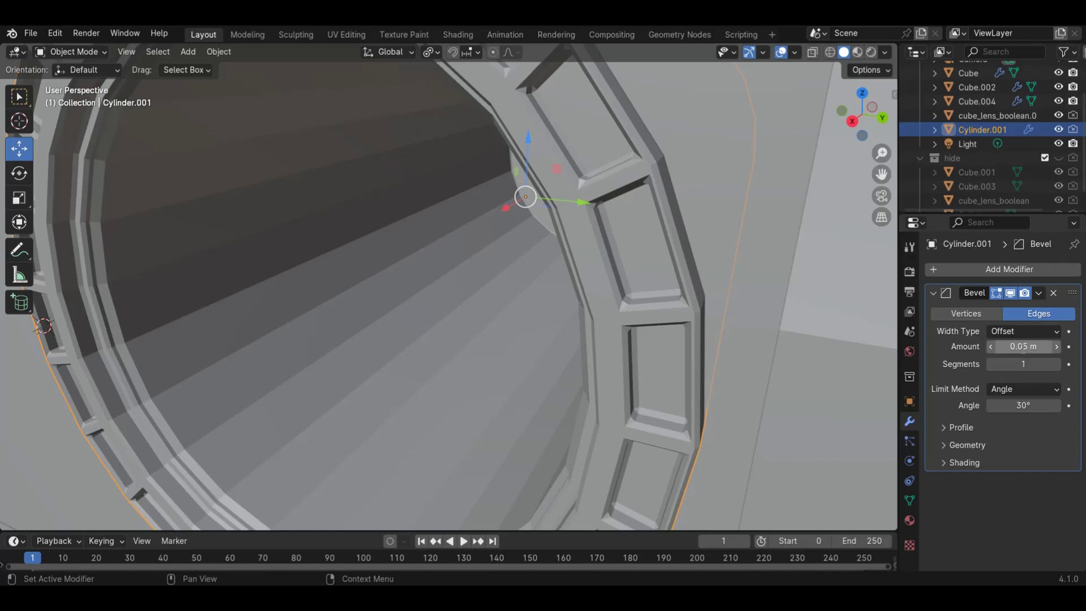
Reduce the lens tube's bevel amount to 0.005 m and further to 0.0005 m
{"action": "left_click", "coordinate": [1021, 347]}
{"action": "left_click", "coordinate": [1005, 347]}
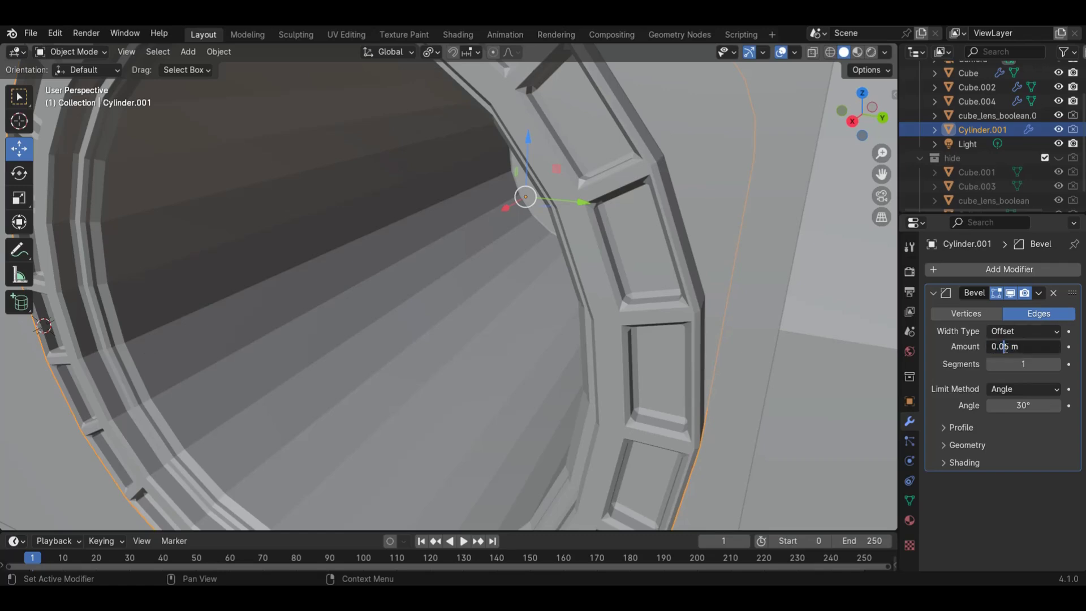
{"action": "type", "text": "0"}
{"action": "key", "text": "Return"}
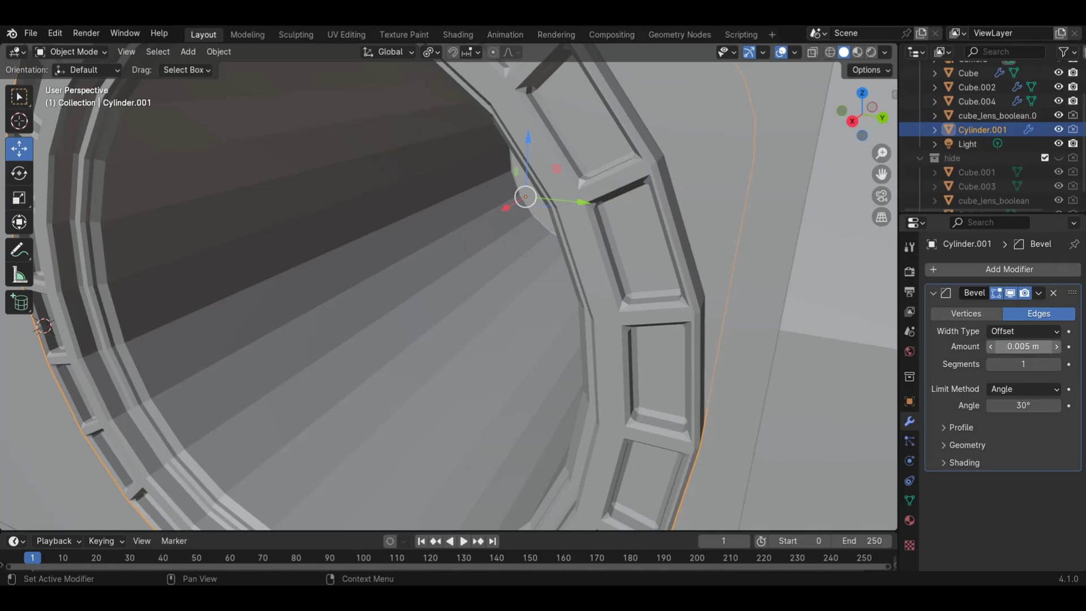
{"action": "left_click", "coordinate": [1021, 347]}
{"action": "left_click", "coordinate": [1012, 348]}
{"action": "type", "text": "0"}
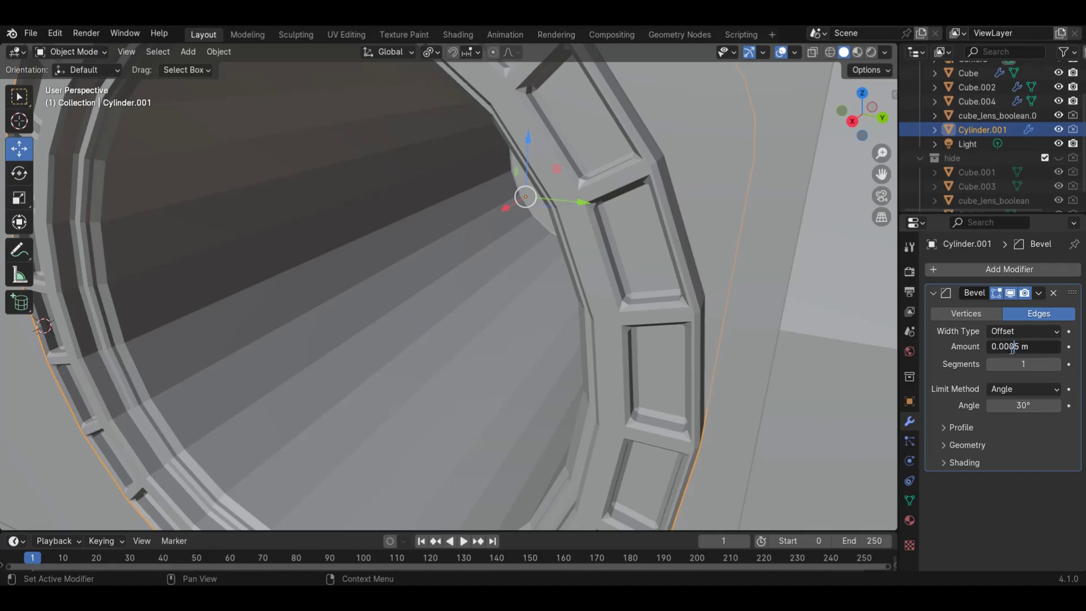
{"action": "key", "text": "Return"}
Check the rim slots' bevels up close and set the bevel amount to 0.009 m
{"action": "scroll", "coordinate": [642, 241], "scroll_direction": "up", "scroll_amount": 3}
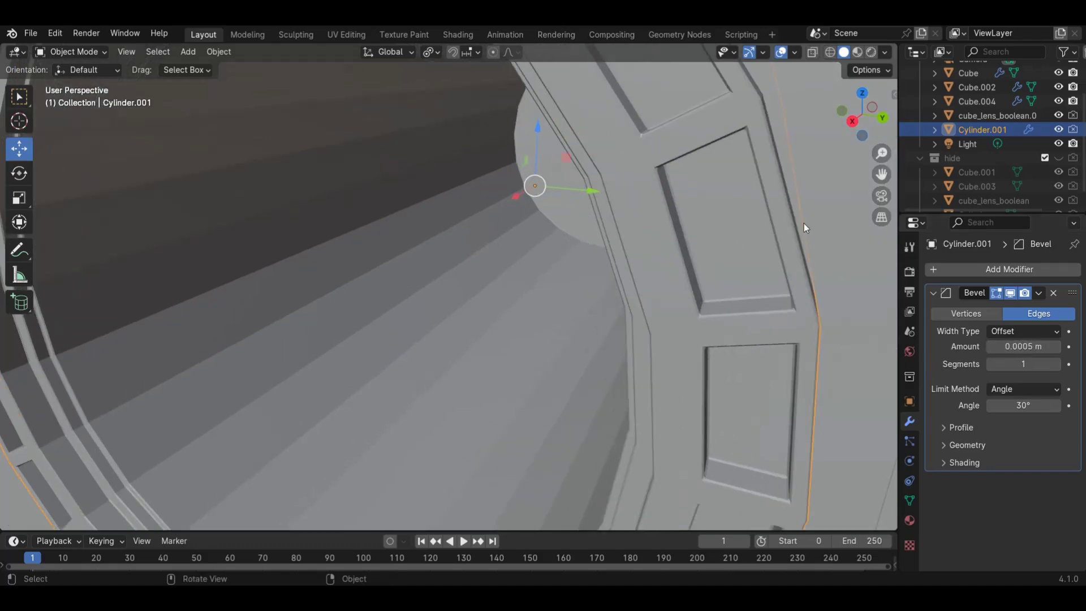
{"action": "left_click_drag", "start_coordinate": [880, 174], "coordinate": [687, 298]}
{"action": "scroll", "coordinate": [576, 303], "scroll_direction": "up", "scroll_amount": 3}
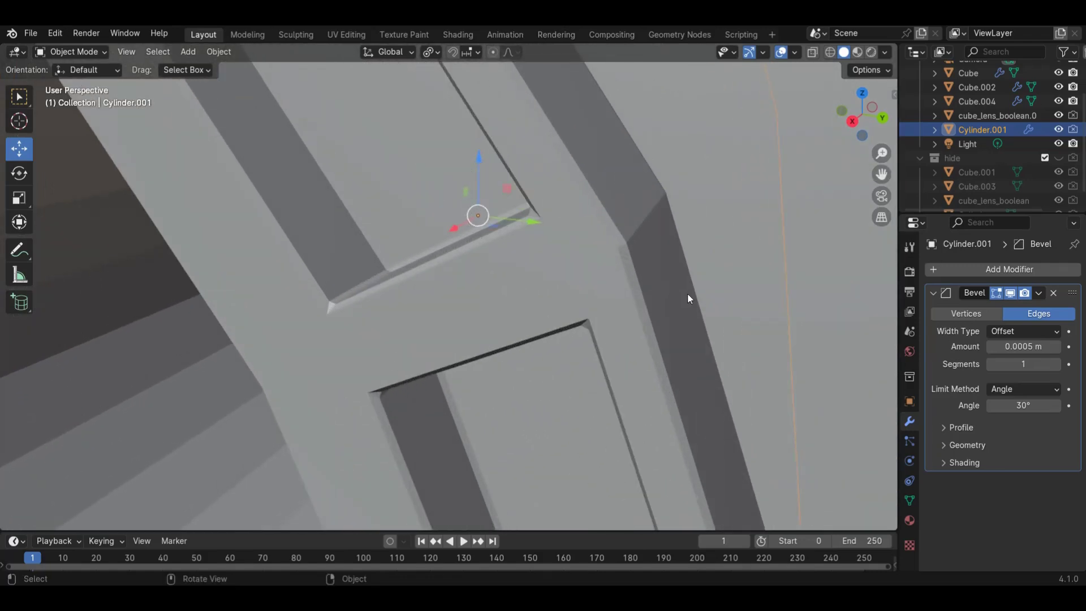
{"action": "left_click", "coordinate": [1025, 346]}
{"action": "left_click", "coordinate": [1028, 345]}
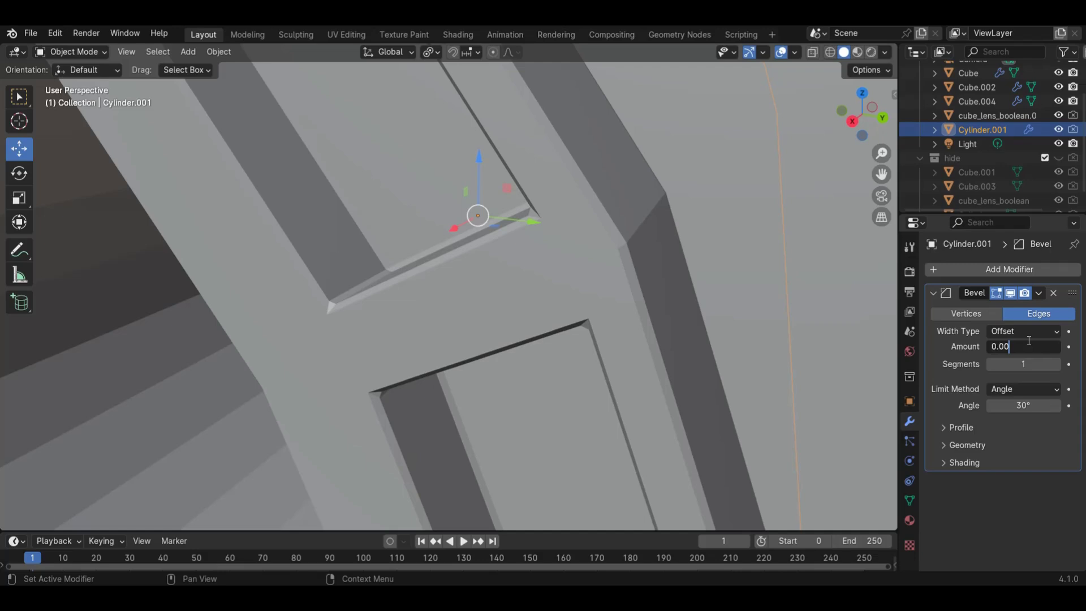
{"action": "key", "text": "Return"}
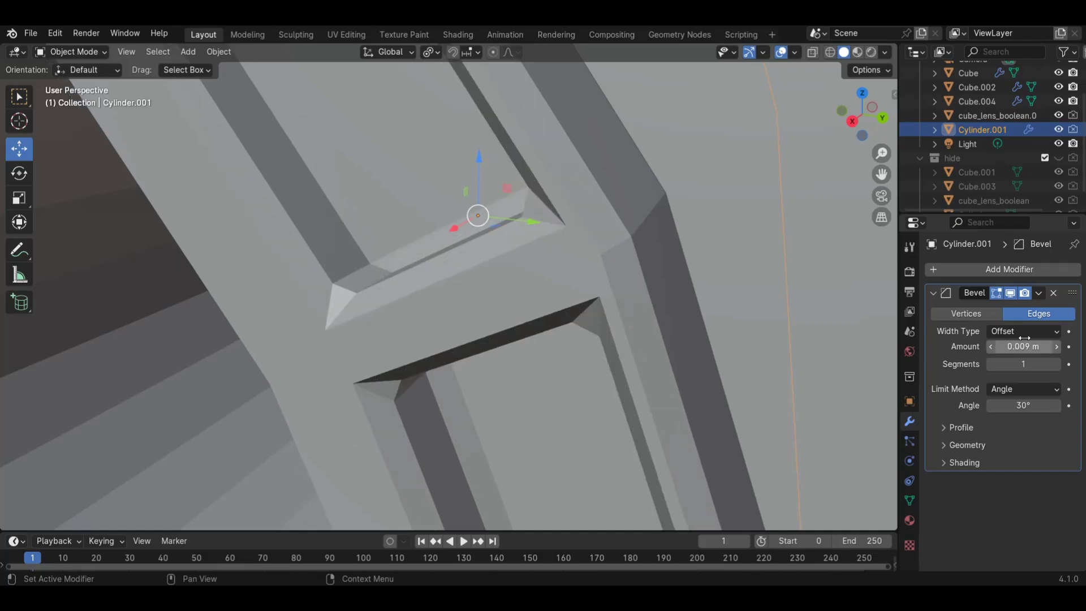
Set the lens tube's bevel amount to 0.001 m
{"action": "scroll", "coordinate": [473, 179], "scroll_direction": "down", "scroll_amount": 2}
{"action": "scroll", "coordinate": [473, 181], "scroll_direction": "up", "scroll_amount": 2}
{"action": "left_click", "coordinate": [1018, 344]}
{"action": "left_click", "coordinate": [1017, 345]}
{"action": "left_click", "coordinate": [1021, 346]}
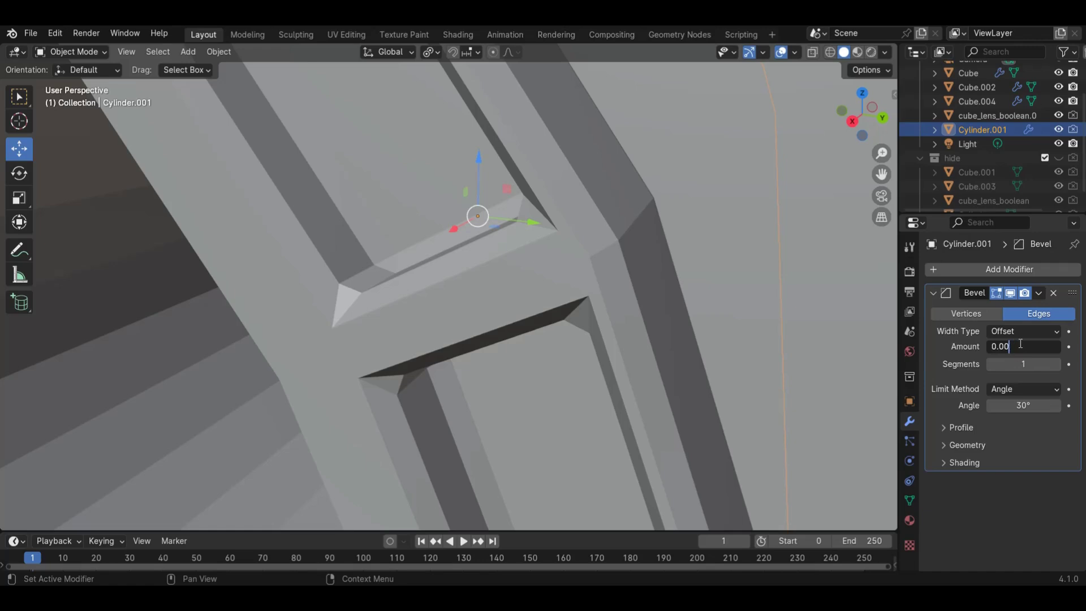
{"action": "key", "text": "Return"}
{"action": "left_click", "coordinate": [1020, 345]}
{"action": "left_click", "coordinate": [1029, 345]}
{"action": "key", "text": "Return"}
{"action": "scroll", "coordinate": [602, 296], "scroll_direction": "down", "scroll_amount": 10}
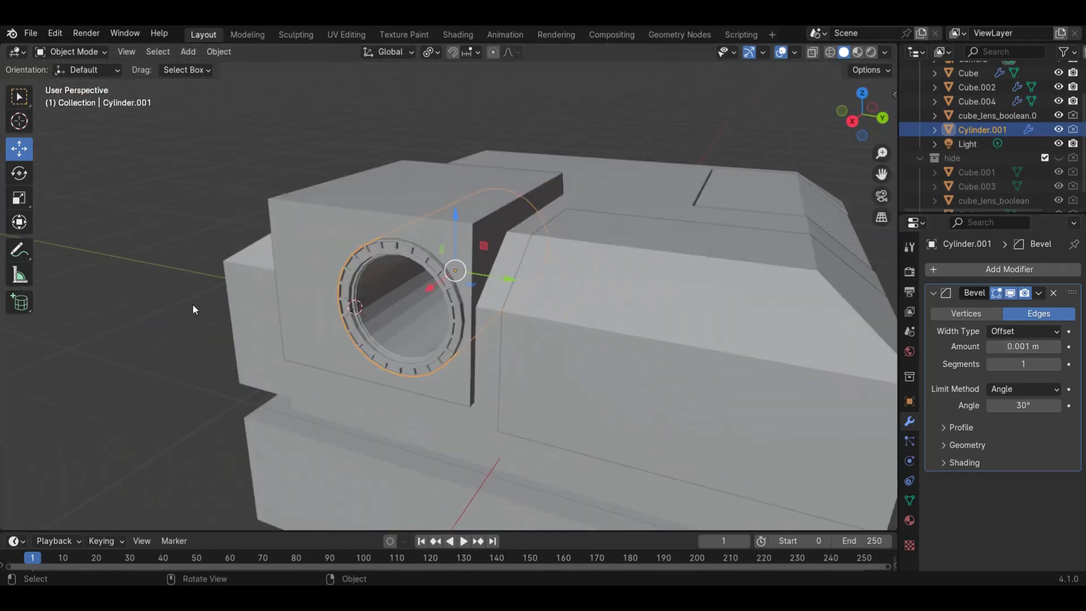
Deselect the lens tube and examine the lens block in perspective and in the right orthographic view
{"action": "left_click", "coordinate": [609, 154]}
{"action": "left_click_drag", "start_coordinate": [871, 123], "coordinate": [340, 291]}
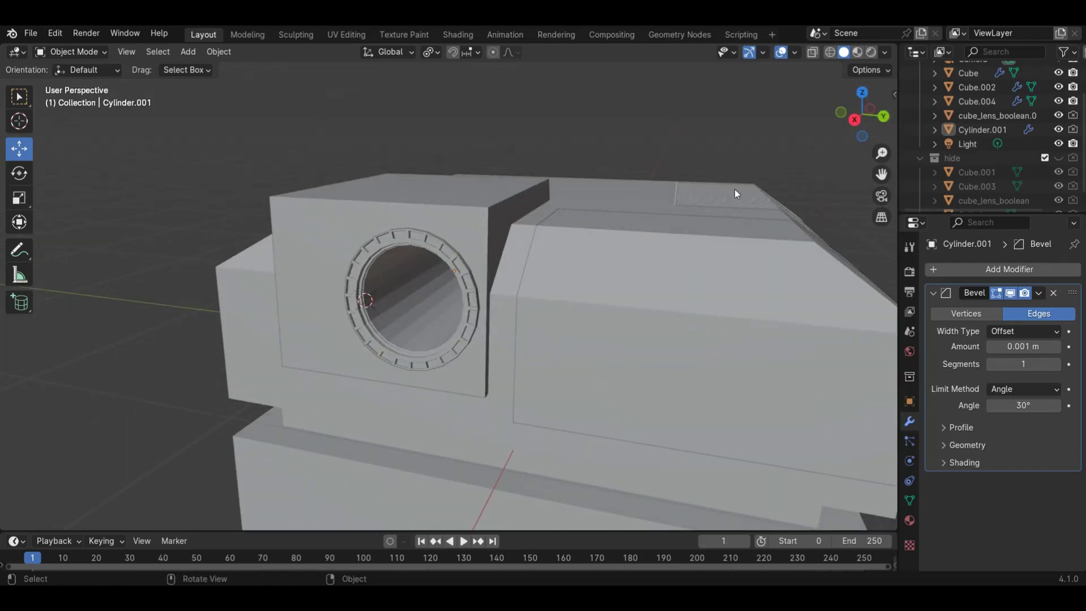
{"action": "left_click", "coordinate": [855, 119]}
{"action": "scroll", "coordinate": [802, 166], "scroll_direction": "down", "scroll_amount": 2}
{"action": "scroll", "coordinate": [752, 314], "scroll_direction": "up", "scroll_amount": 1}
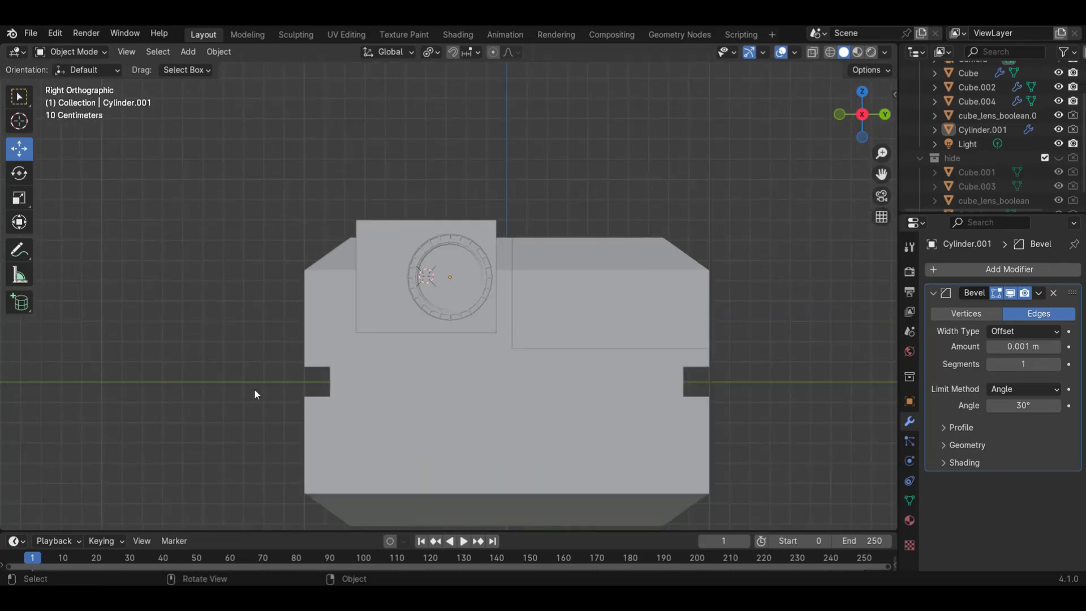
{"action": "scroll", "coordinate": [337, 305], "scroll_direction": "up", "scroll_amount": 3}
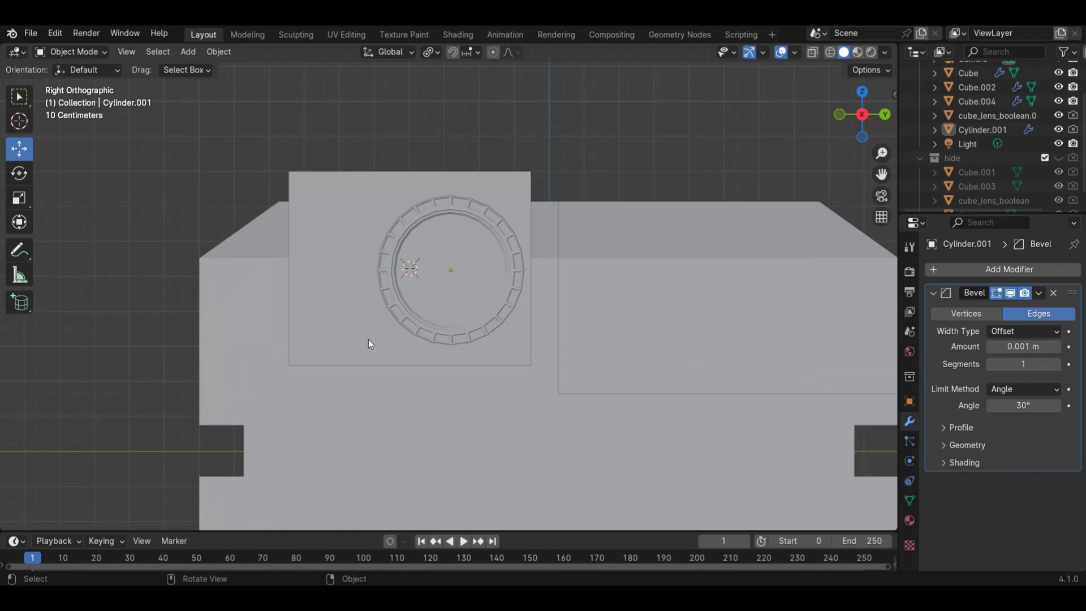
{"action": "scroll", "coordinate": [434, 326], "scroll_direction": "down", "scroll_amount": 2}
{"action": "left_click_drag", "start_coordinate": [838, 116], "coordinate": [831, 150]}
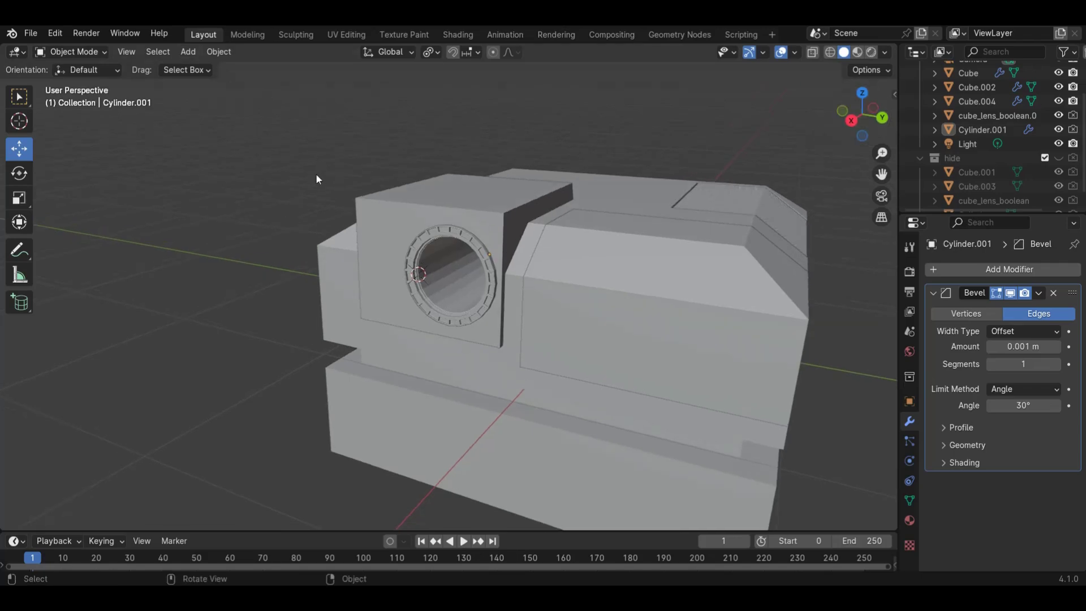
{"action": "scroll", "coordinate": [316, 176], "scroll_direction": "up", "scroll_amount": 2}
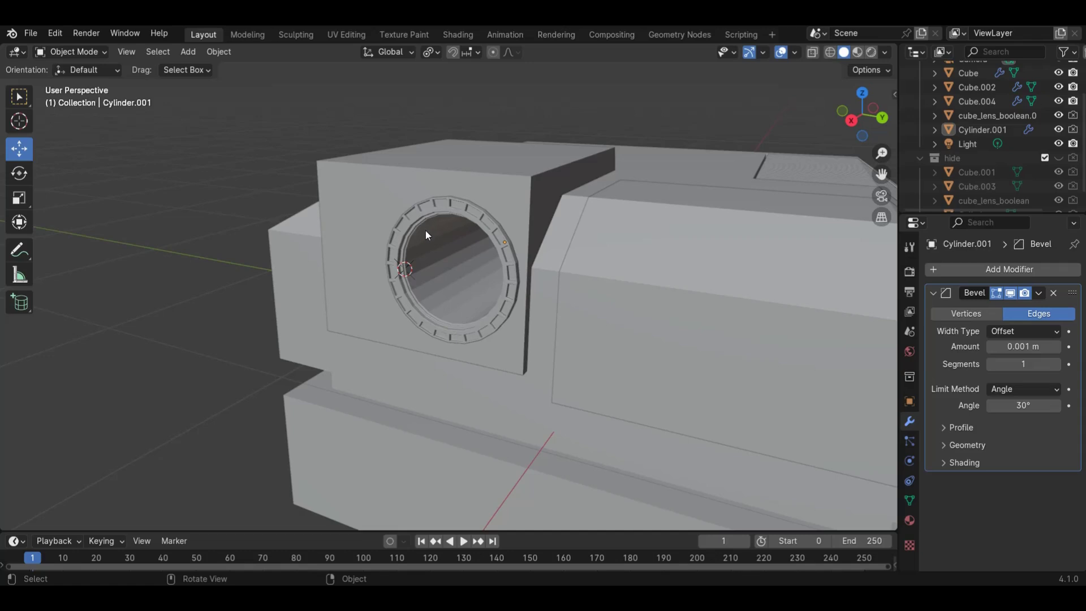
{"action": "scroll", "coordinate": [425, 212], "scroll_direction": "up", "scroll_amount": 1}
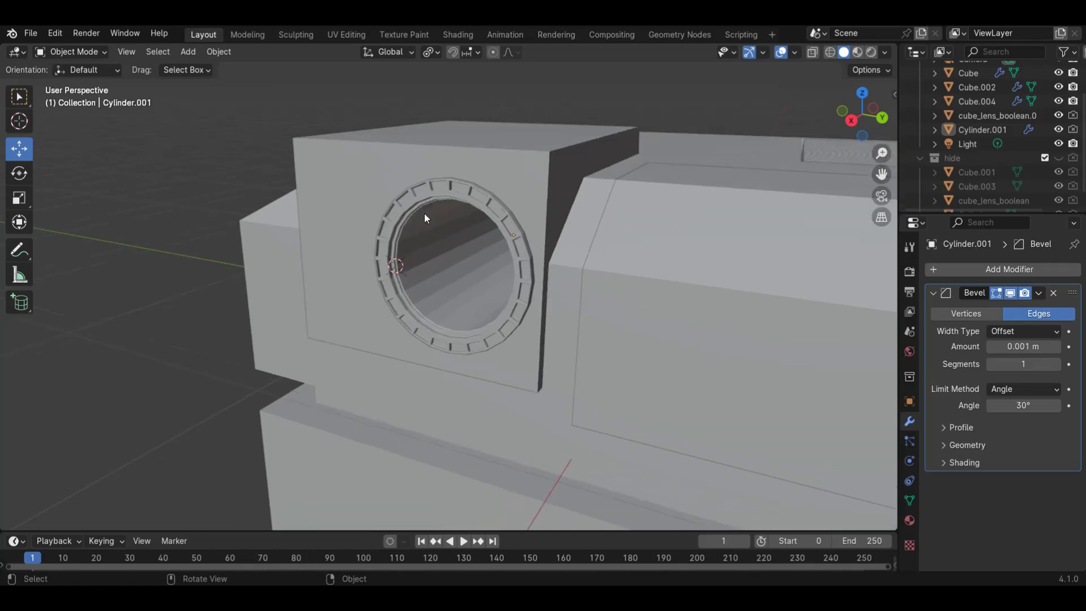
Draw a small cylinder on the lens block's front face beside the lens, at about Y -0.602 m and Z 0.639 m
{"action": "left_click", "coordinate": [341, 202]}
{"action": "left_click", "coordinate": [851, 121]}
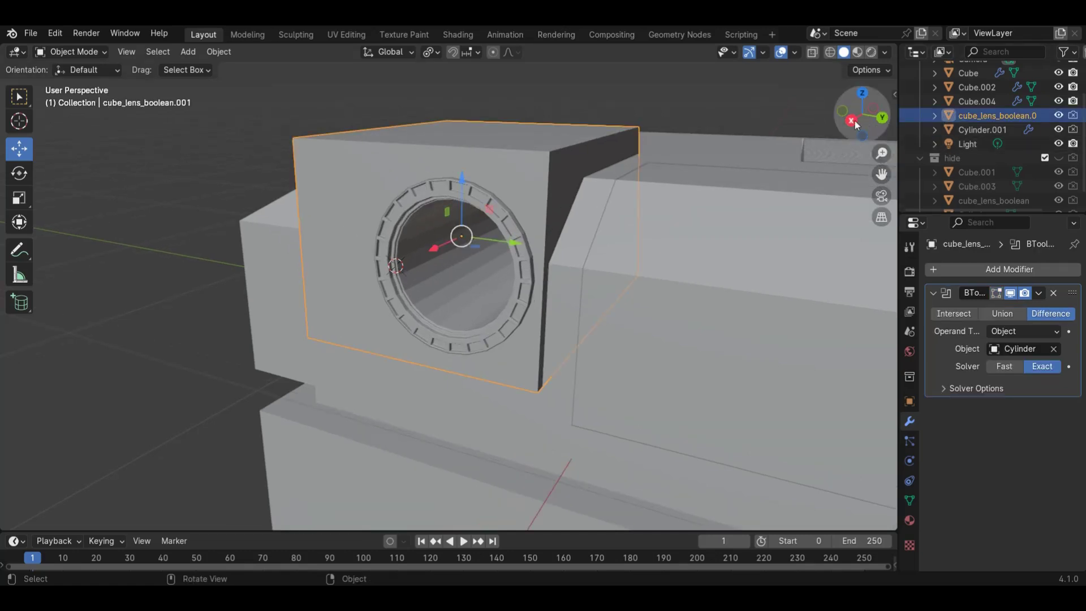
{"action": "key", "text": "shift+a"}
{"action": "mouse_move", "coordinate": [393, 253]}
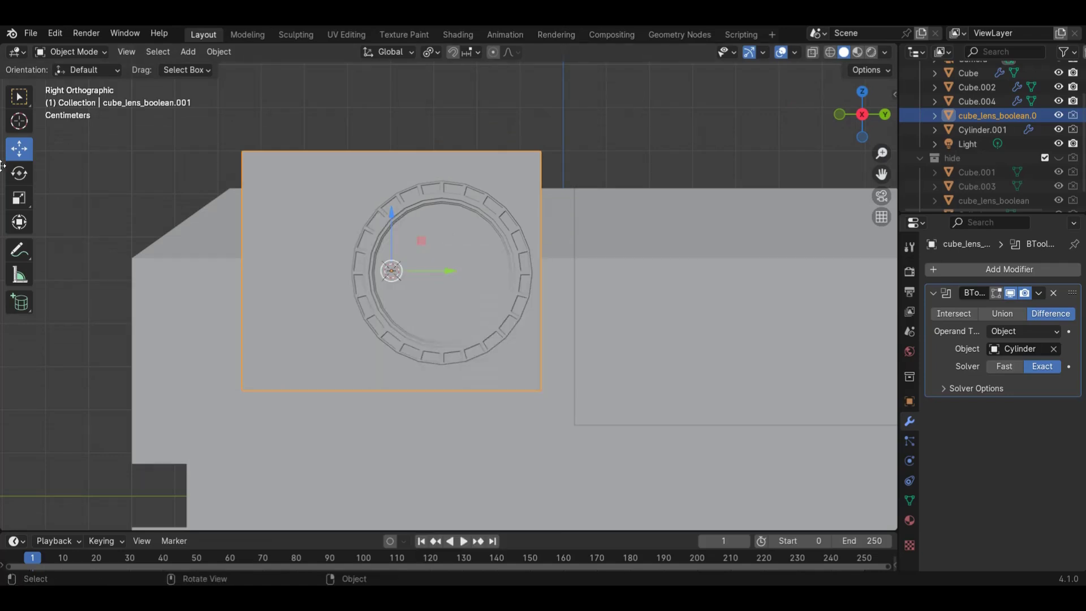
{"action": "left_click", "coordinate": [20, 304]}
{"action": "left_click_drag", "start_coordinate": [267, 184], "coordinate": [309, 257]}
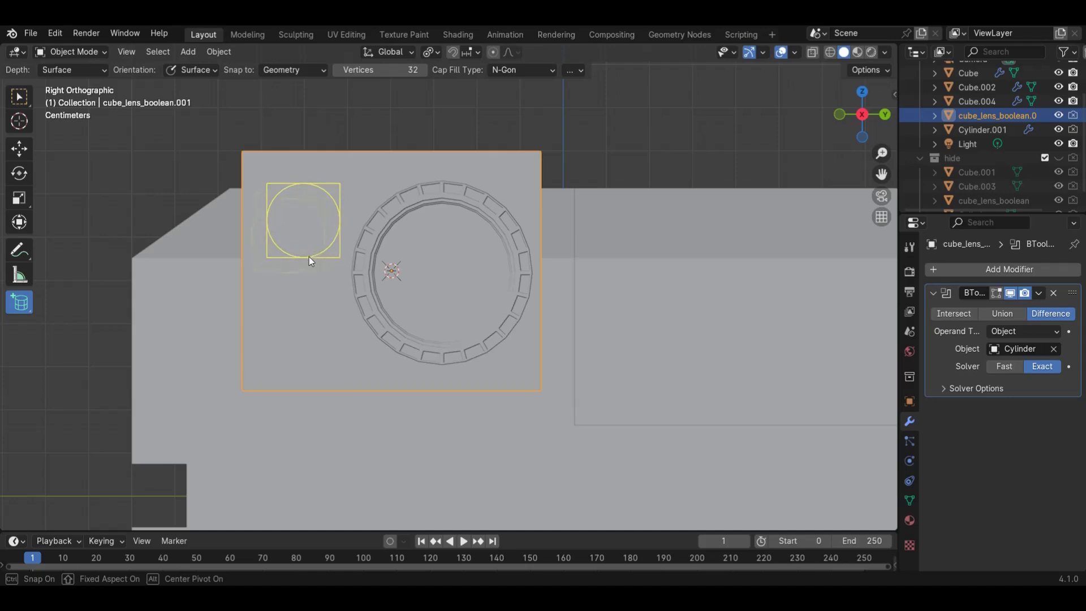
{"action": "left_click", "coordinate": [277, 270]}
Scale the small cylinder by about 2.794 along X
{"action": "left_click_drag", "start_coordinate": [875, 128], "coordinate": [781, 130]}
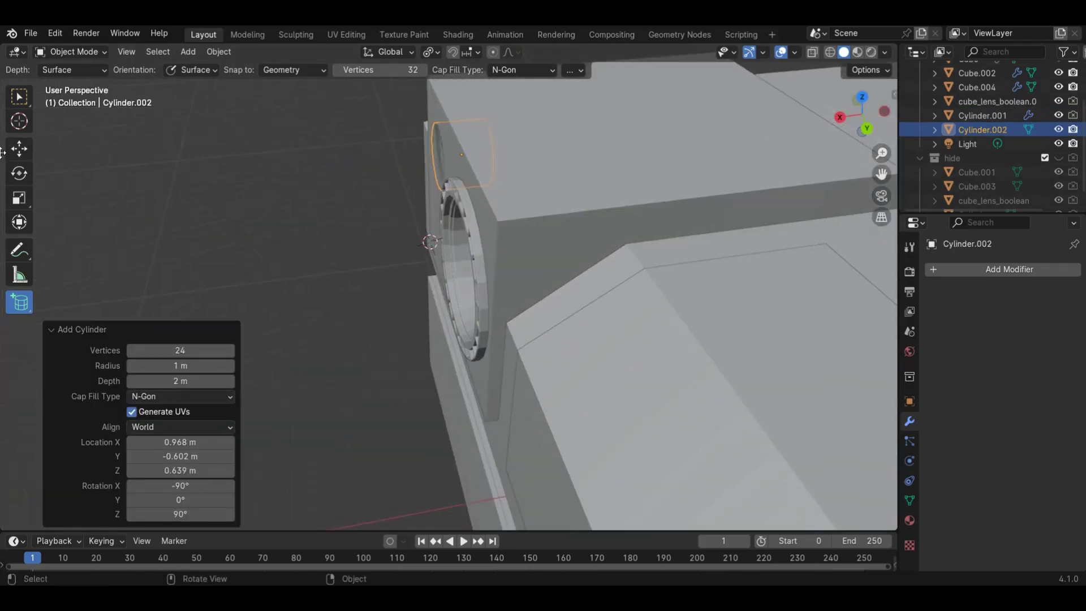
{"action": "left_click", "coordinate": [18, 148]}
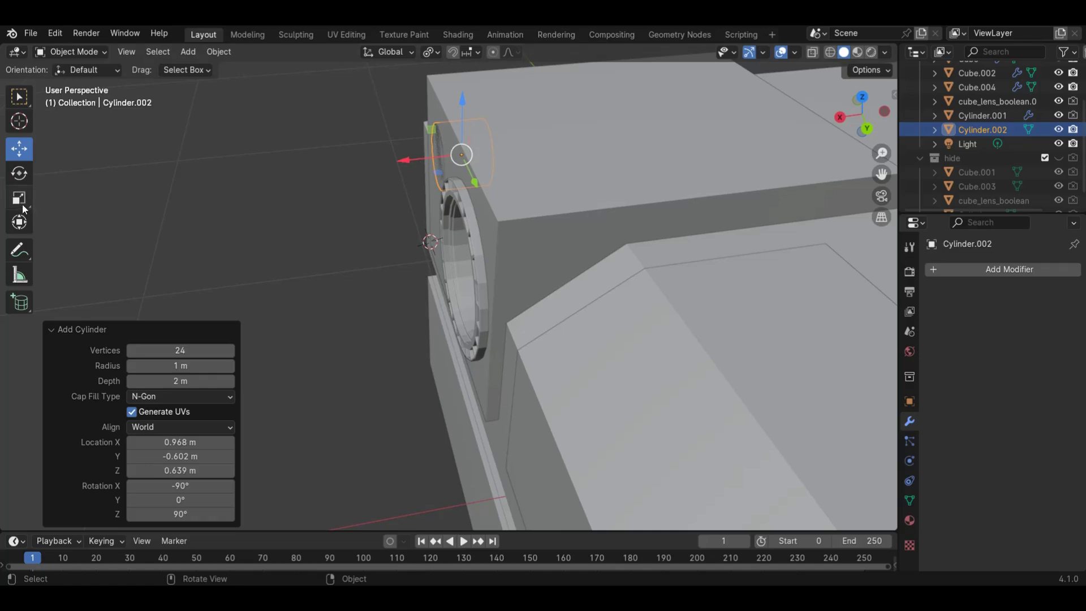
{"action": "left_click", "coordinate": [19, 198]}
{"action": "left_click_drag", "start_coordinate": [405, 160], "coordinate": [326, 168]}
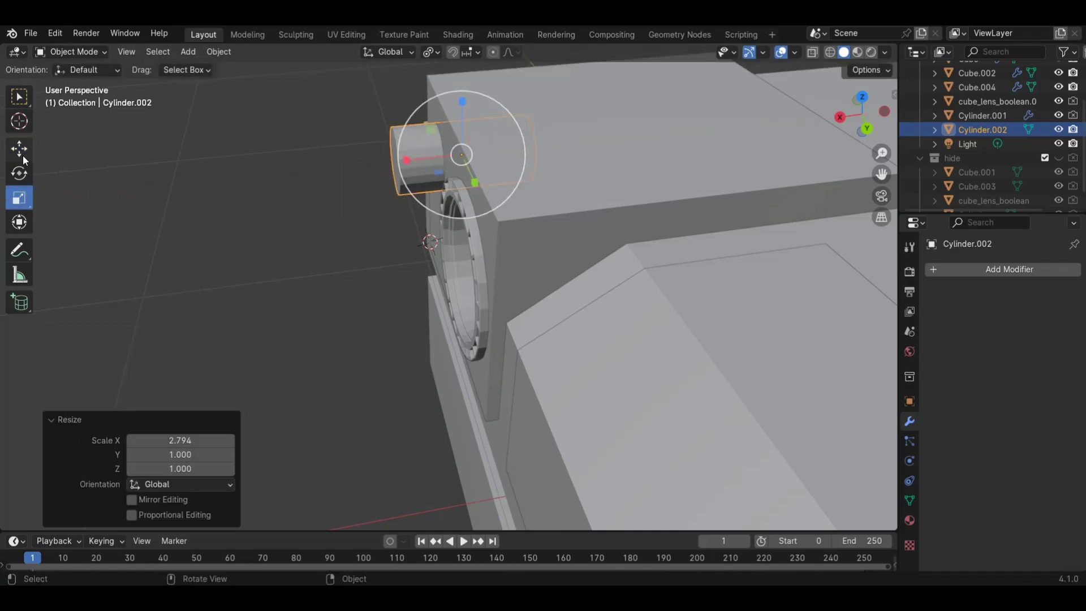
Move the small cylinder back along X into the lens block and apply its scale
{"action": "left_click", "coordinate": [18, 148]}
{"action": "left_click_drag", "start_coordinate": [415, 155], "coordinate": [453, 162]}
{"action": "key", "text": "ctrl+a"}
{"action": "left_click", "coordinate": [451, 161]}
Duplicate the small cylinder and move the copy about -0.265 m along Z in the right orthographic view
{"action": "left_click", "coordinate": [841, 115]}
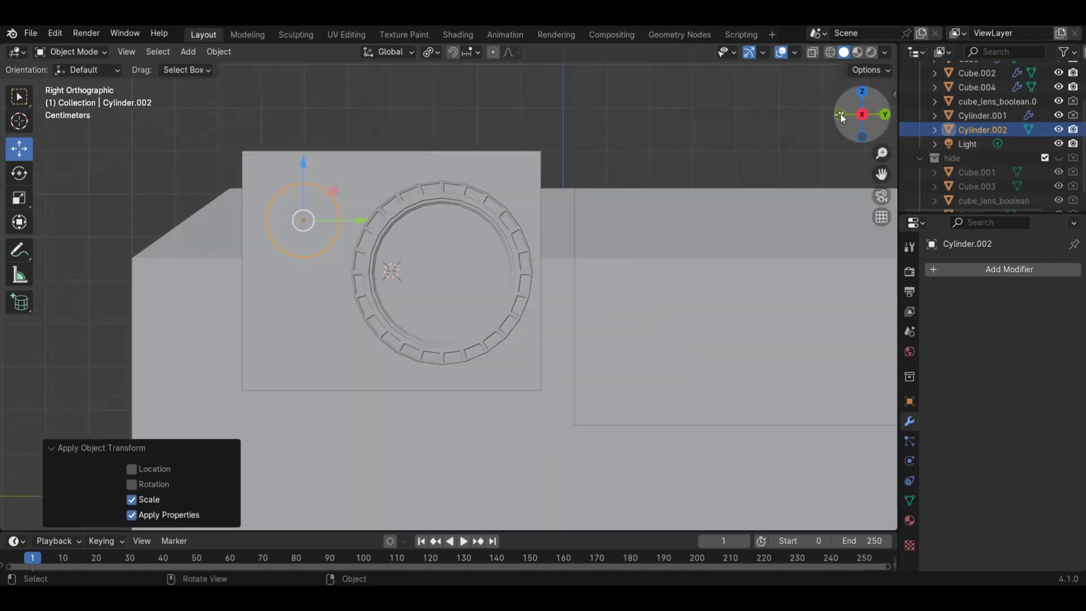
{"action": "key", "text": "shift+d"}
{"action": "right_click", "coordinate": [624, 271]}
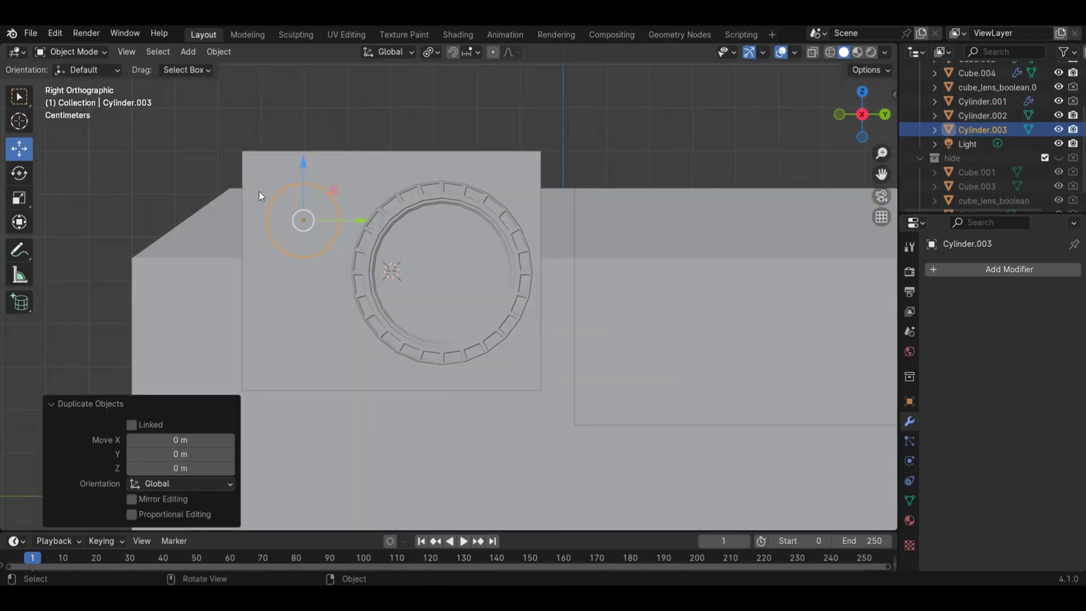
{"action": "left_click_drag", "start_coordinate": [303, 165], "coordinate": [335, 270]}
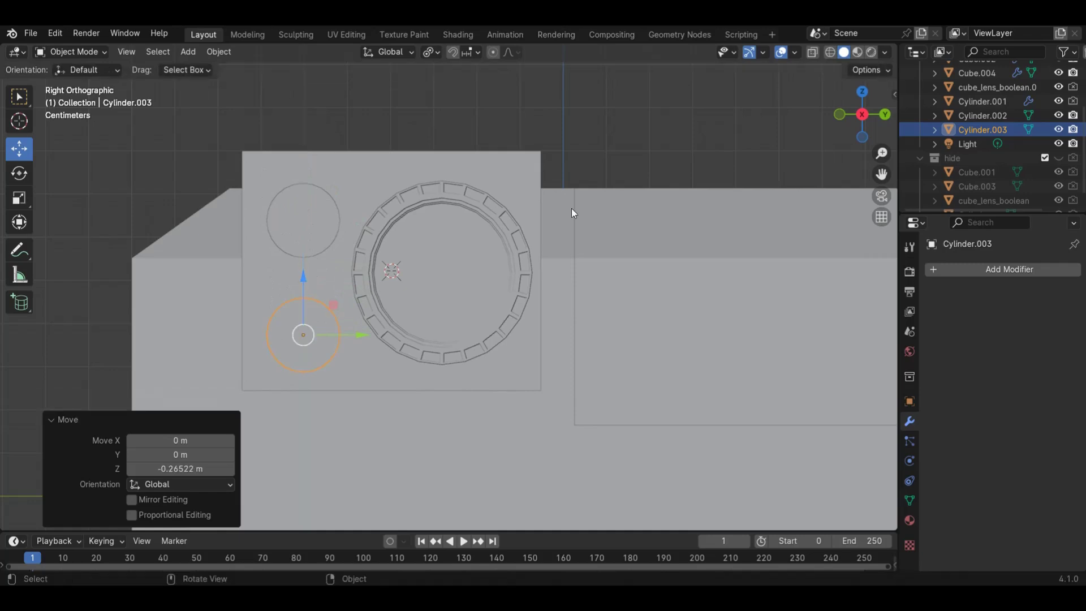
Cut both small cylinders out of the lens block with a Bool Tool brush Difference
{"action": "left_click_drag", "start_coordinate": [871, 111], "coordinate": [846, 133]}
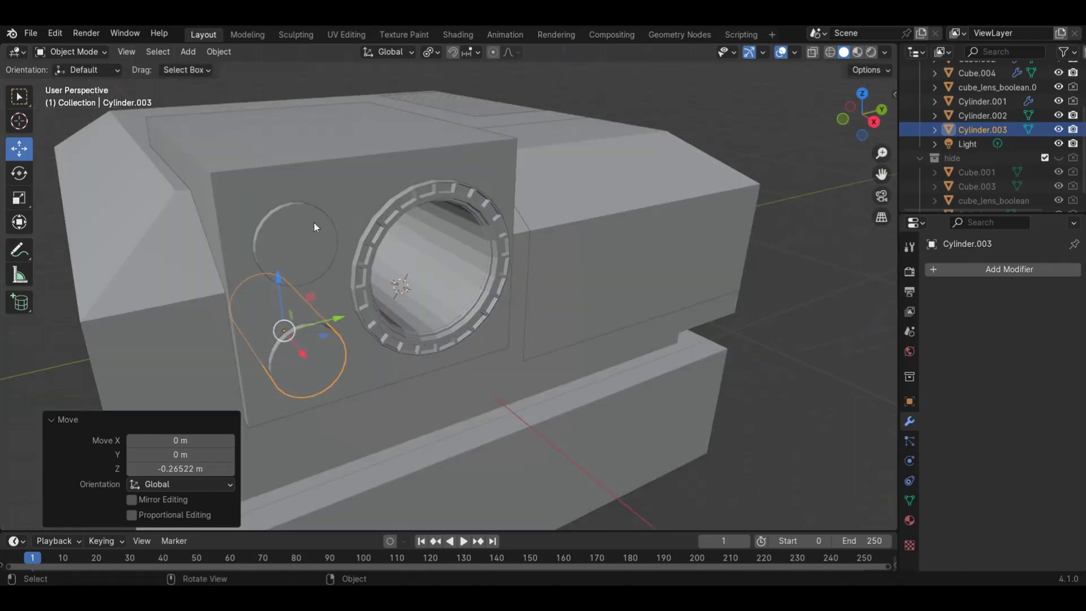
{"action": "left_click", "coordinate": [286, 228], "text": "shift"}
{"action": "left_click", "coordinate": [375, 189], "text": "shift"}
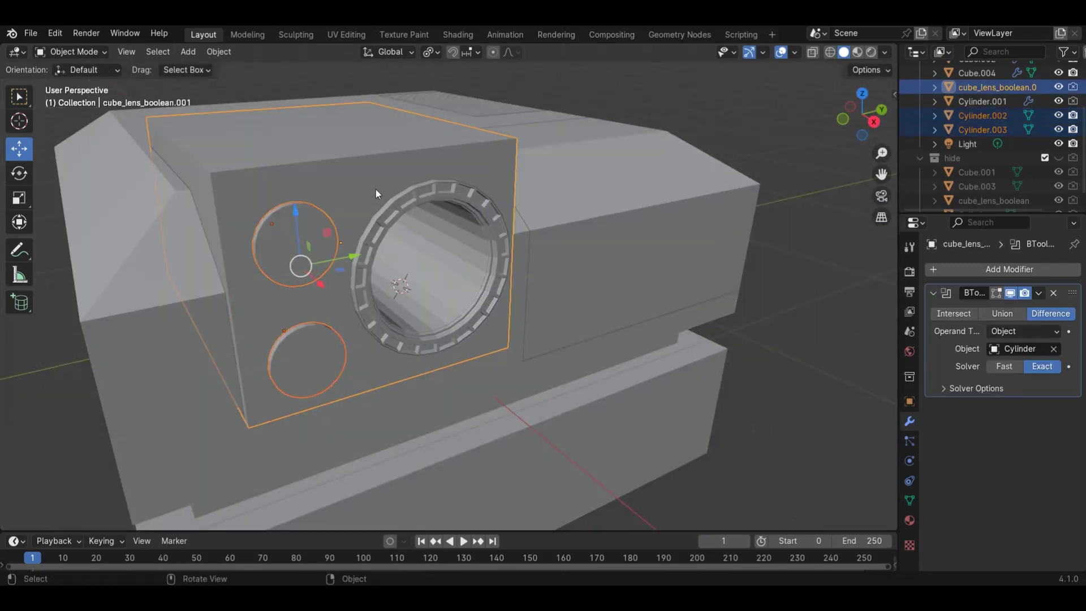
{"action": "key", "text": "shift+ctrl+b"}
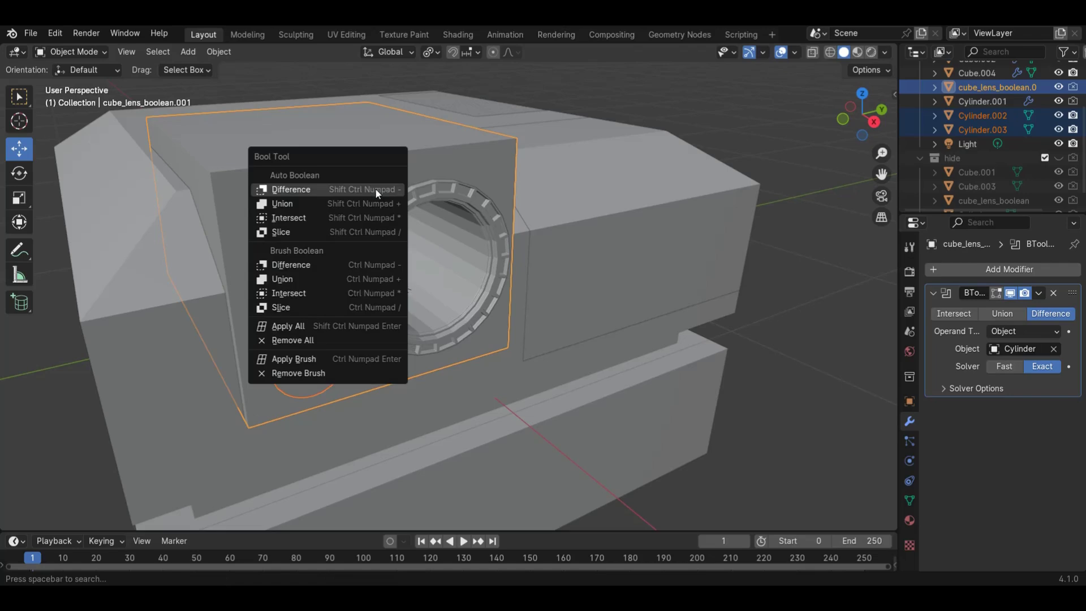
{"action": "left_click", "coordinate": [341, 265]}
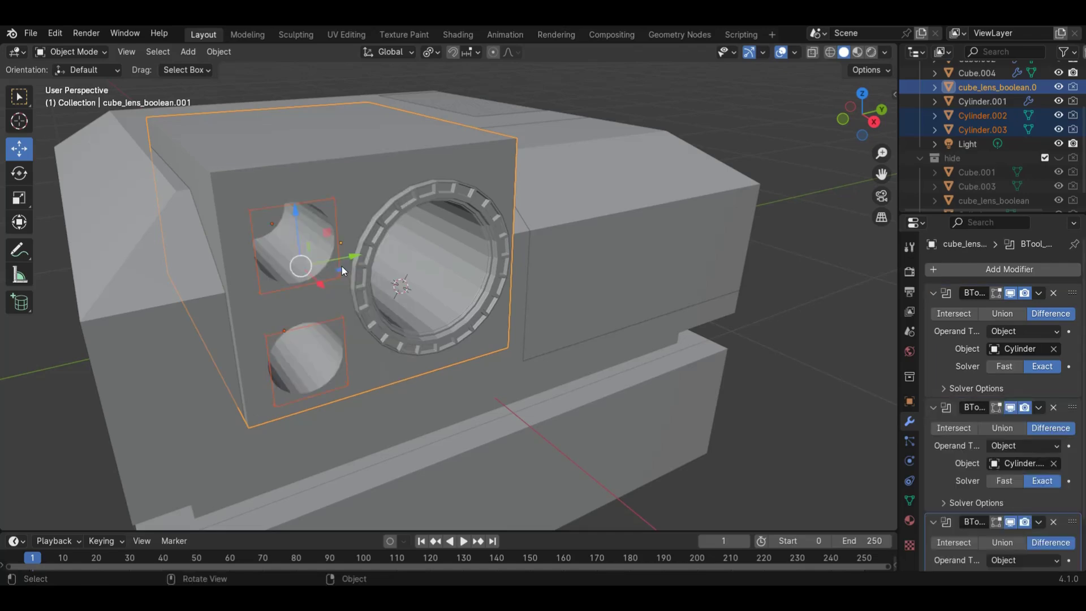
{"action": "left_click", "coordinate": [812, 140]}
Move the two small cutter cylinders into the hide collection
{"action": "mouse_move", "coordinate": [315, 194]}
{"action": "middle_mouse_down"}
{"action": "mouse_move", "coordinate": [345, 192]}
{"action": "mouse_move", "coordinate": [295, 198]}
{"action": "middle_mouse_up"}
{"action": "left_click", "coordinate": [317, 192]}
{"action": "left_click", "coordinate": [317, 193]}
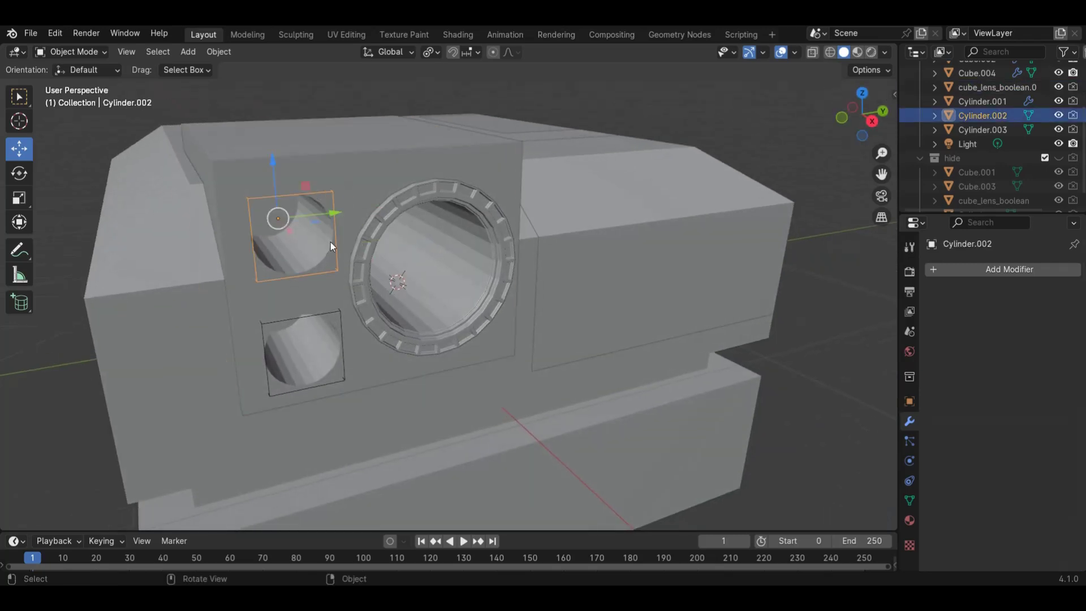
{"action": "left_click", "coordinate": [338, 314], "text": "shift"}
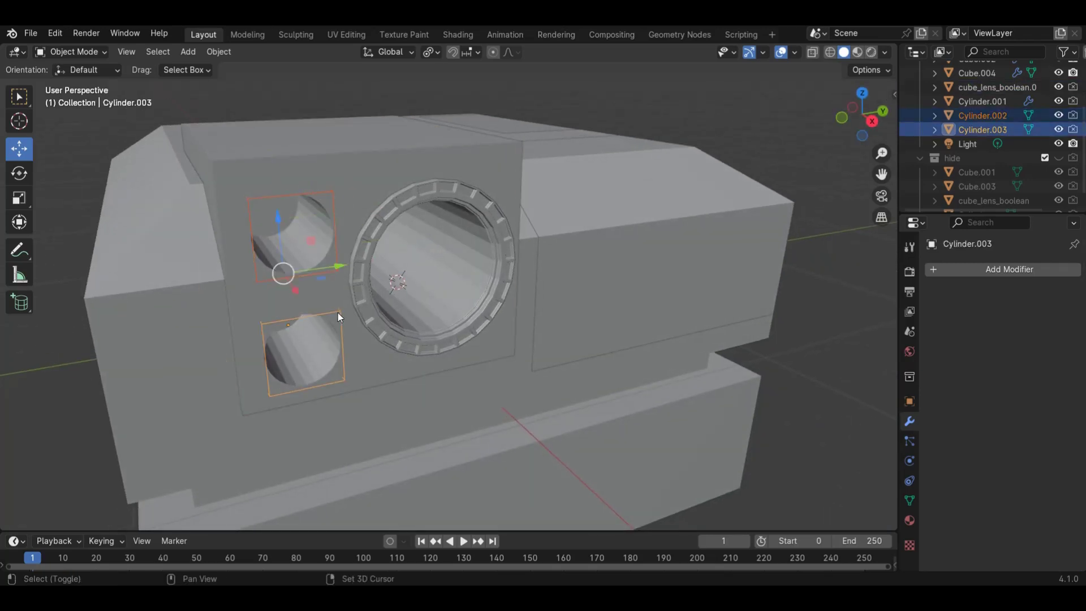
{"action": "key", "text": "m"}
{"action": "left_click", "coordinate": [337, 314]}
Raise the top face of the lens block slightly along Z in Edit Mode
{"action": "scroll", "coordinate": [368, 274], "scroll_direction": "down", "scroll_amount": 2}
{"action": "left_click_drag", "start_coordinate": [871, 116], "coordinate": [806, 113]}
{"action": "left_click", "coordinate": [535, 229]}
{"action": "key", "text": "Tab"}
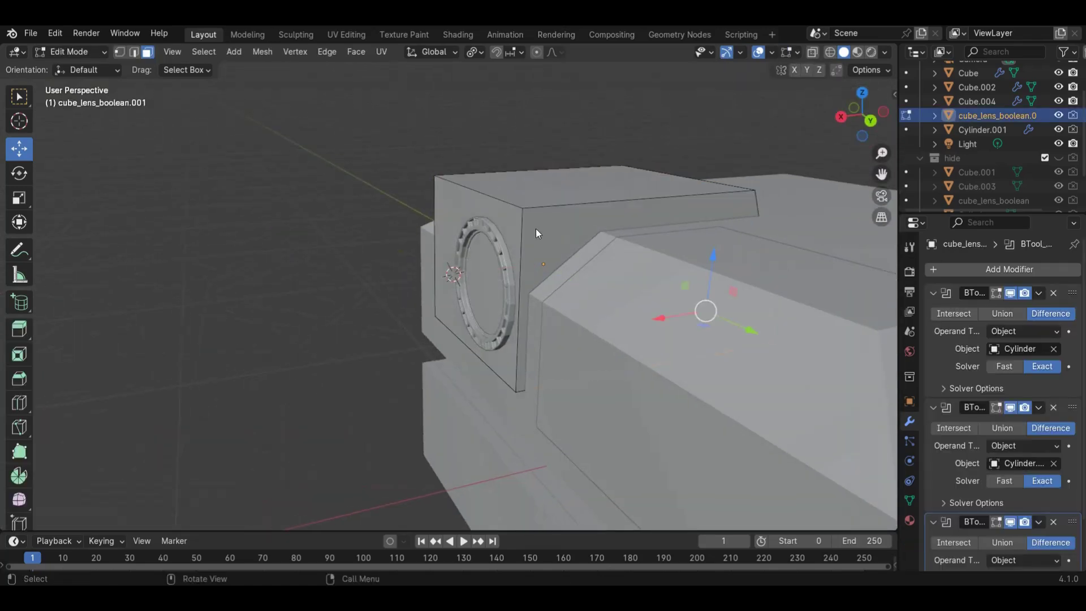
{"action": "key", "text": "1"}
{"action": "left_click", "coordinate": [523, 208]}
{"action": "left_click", "coordinate": [429, 173], "text": "shift"}
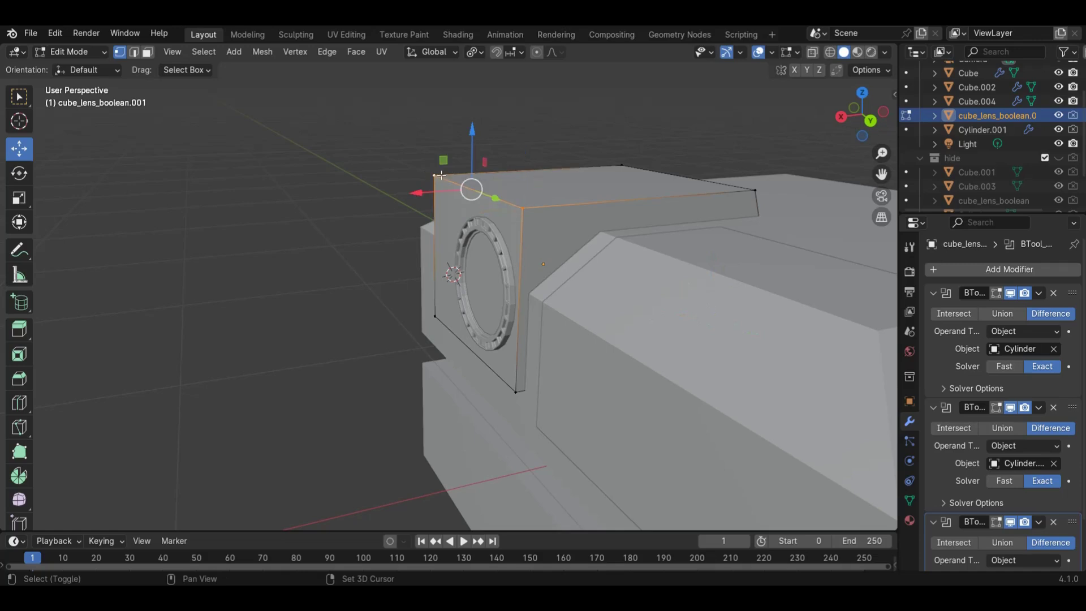
{"action": "left_click", "coordinate": [621, 166], "text": "shift"}
{"action": "key", "text": "3"}
{"action": "left_click", "coordinate": [621, 169]}
{"action": "left_click_drag", "start_coordinate": [584, 138], "coordinate": [587, 121]}
{"action": "key", "text": "Tab"}
{"action": "left_click", "coordinate": [406, 147]}
{"action": "left_click_drag", "start_coordinate": [857, 112], "coordinate": [738, 166]}
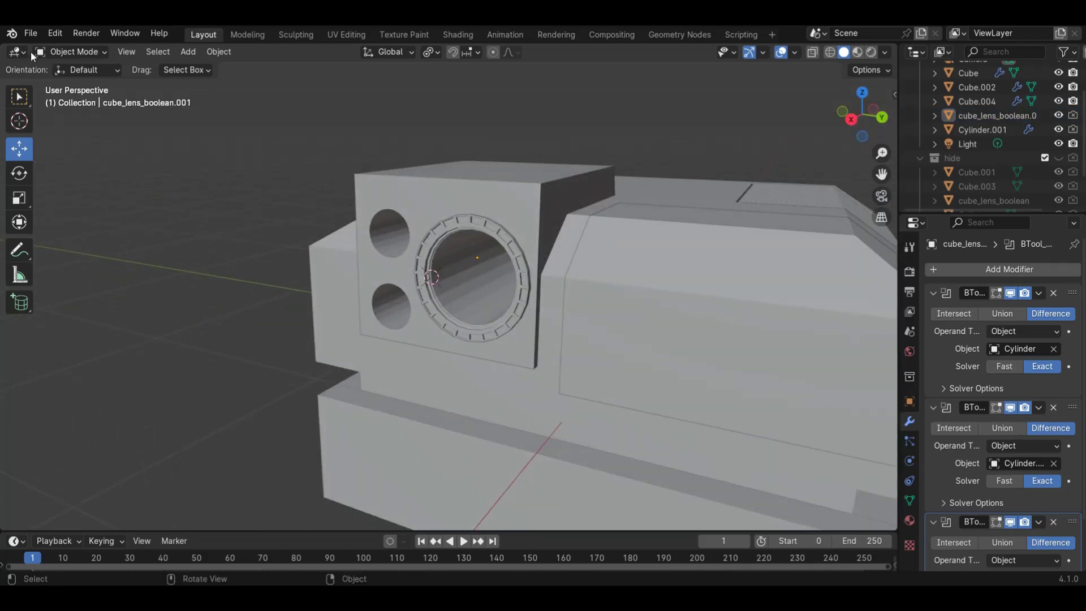
Save the file and search the add-ons in the preferences for "extra"
{"action": "key", "text": "ctrl+s"}
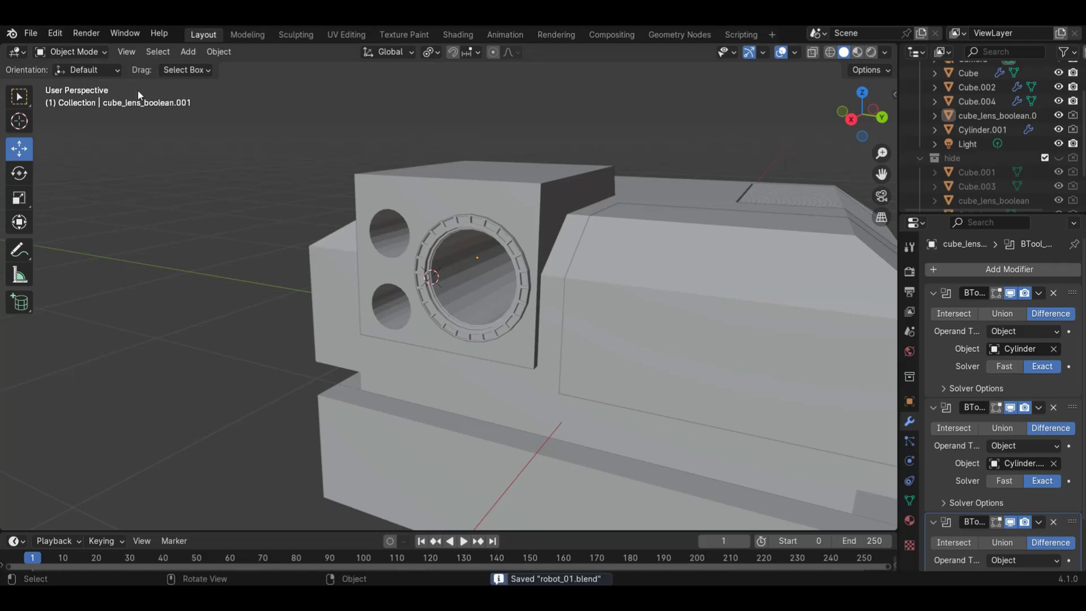
{"action": "left_click", "coordinate": [57, 36]}
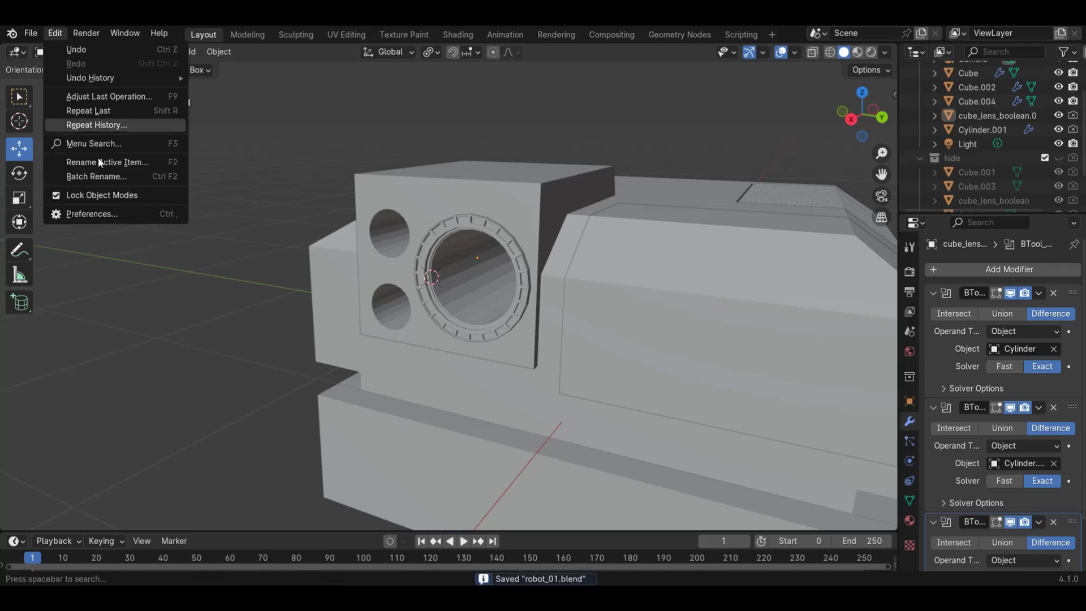
{"action": "left_click", "coordinate": [111, 214]}
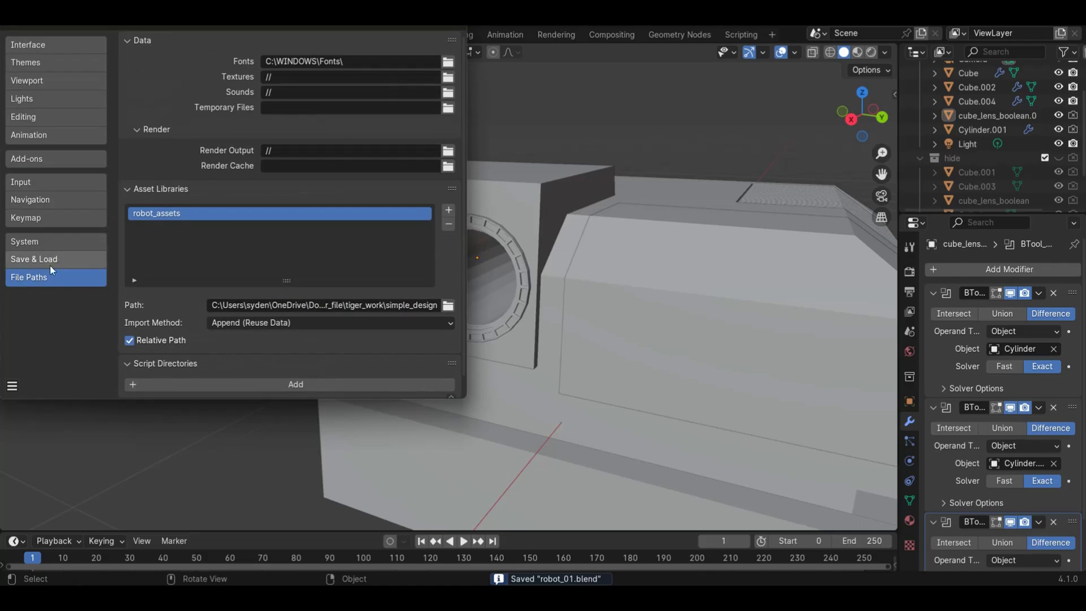
{"action": "left_click", "coordinate": [39, 162]}
{"action": "left_click", "coordinate": [417, 59]}
{"action": "type", "text": "extra"}
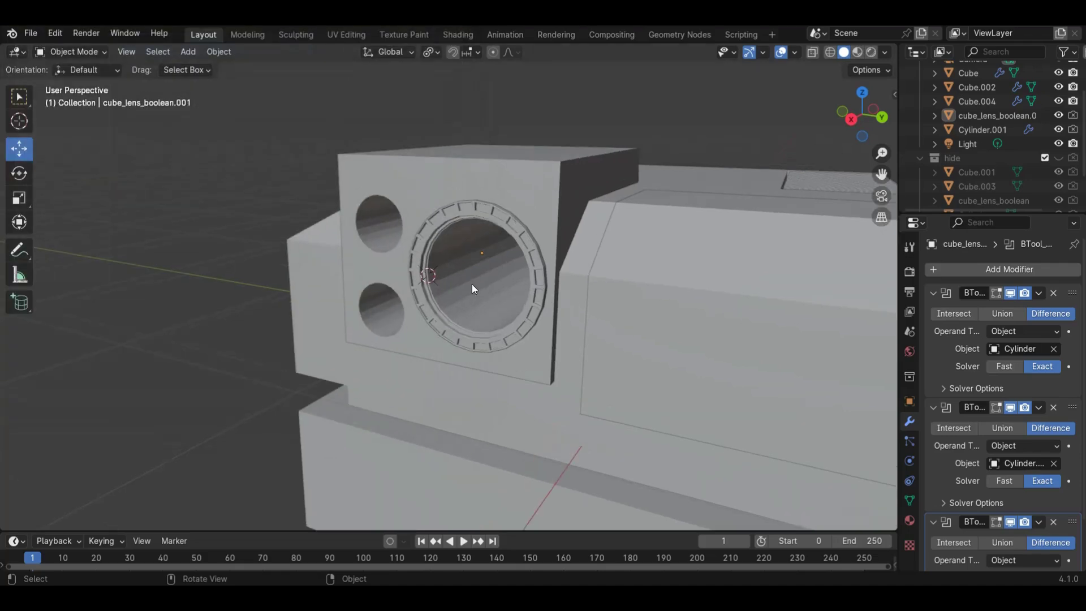
Snap the 3D cursor to the centre of the lens tube's inner front edge loop
{"action": "left_click", "coordinate": [507, 222]}
{"action": "scroll", "coordinate": [507, 229], "scroll_direction": "up", "scroll_amount": 6}
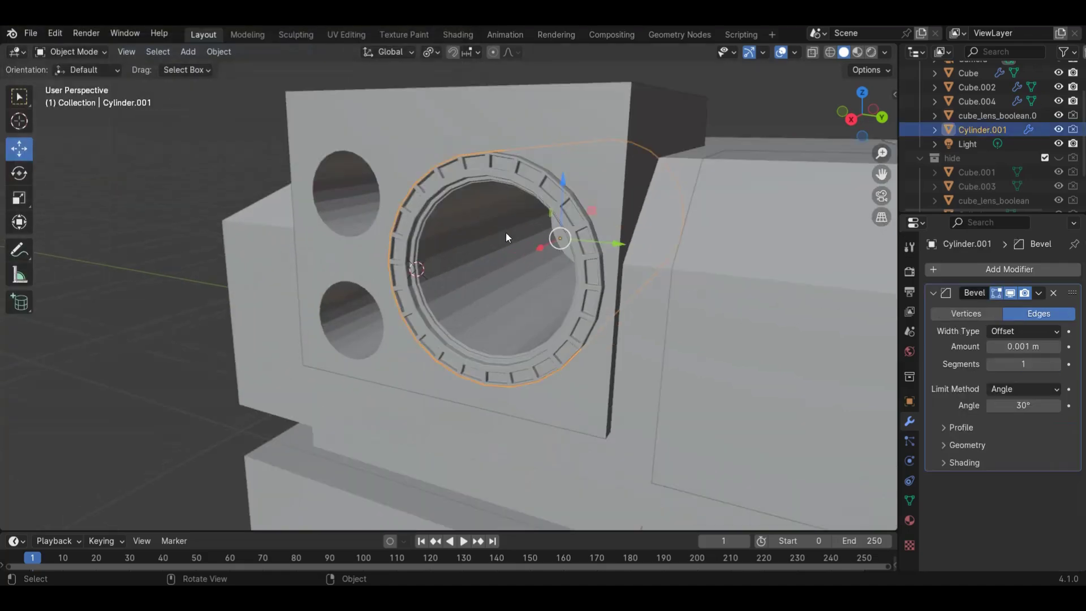
{"action": "key", "text": "Tab"}
{"action": "left_click", "coordinate": [537, 107]}
{"action": "key", "text": "2"}
{"action": "left_click", "coordinate": [485, 111]}
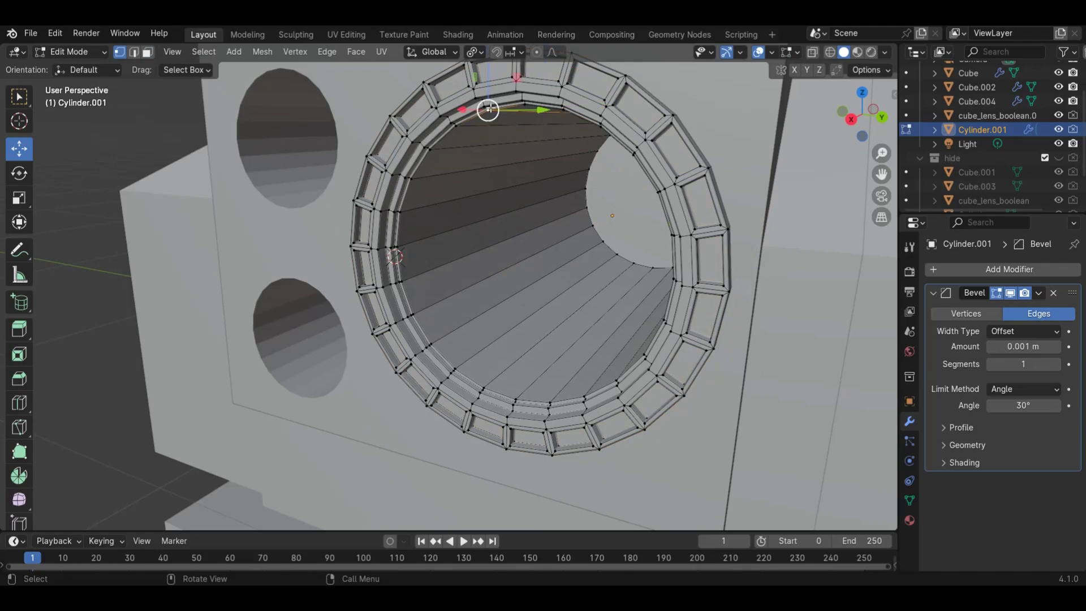
{"action": "left_click", "coordinate": [509, 107], "text": "alt"}
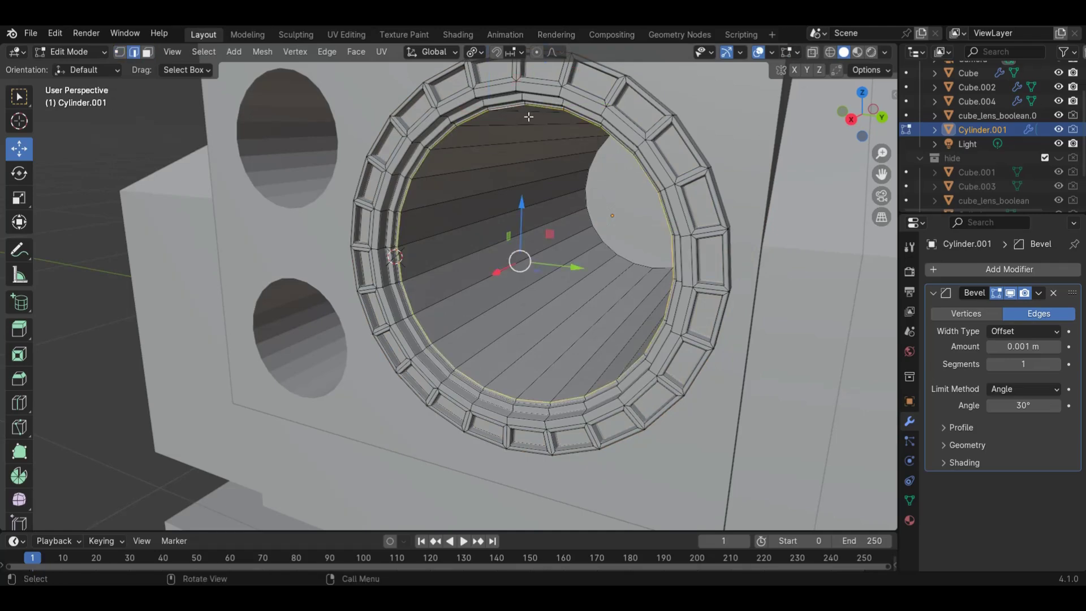
{"action": "key", "text": "shift+s"}
{"action": "left_click", "coordinate": [555, 216]}
{"action": "key", "text": "Tab"}
Add a Round Cube mesh at the 3D cursor using the Quadsphere preset
{"action": "scroll", "coordinate": [565, 229], "scroll_direction": "down", "scroll_amount": 5}
{"action": "key", "text": "shift+a"}
{"action": "mouse_move", "coordinate": [564, 230]}
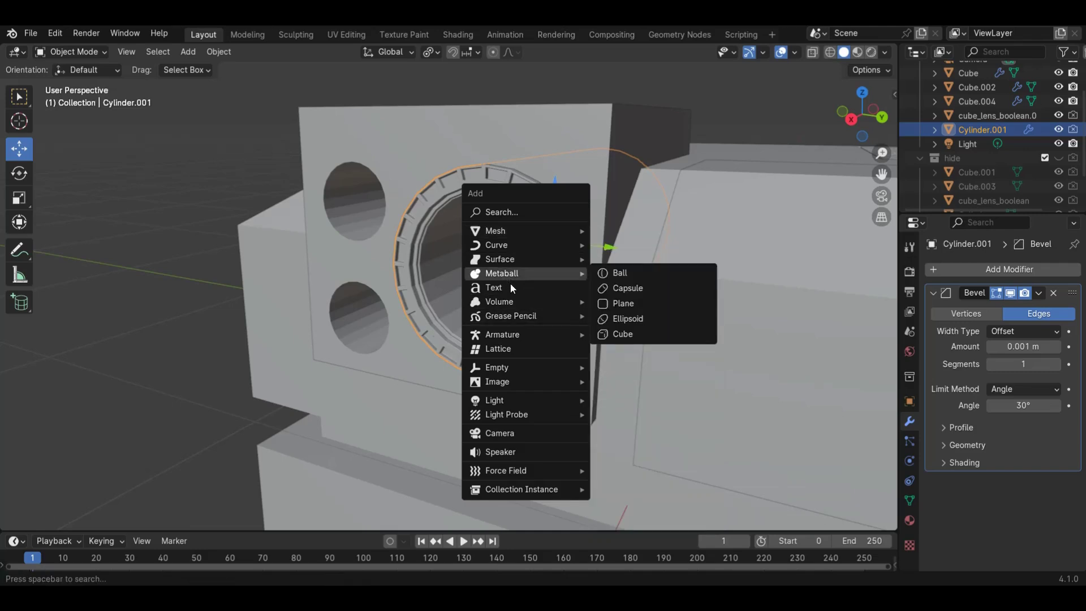
{"action": "mouse_move", "coordinate": [514, 301]}
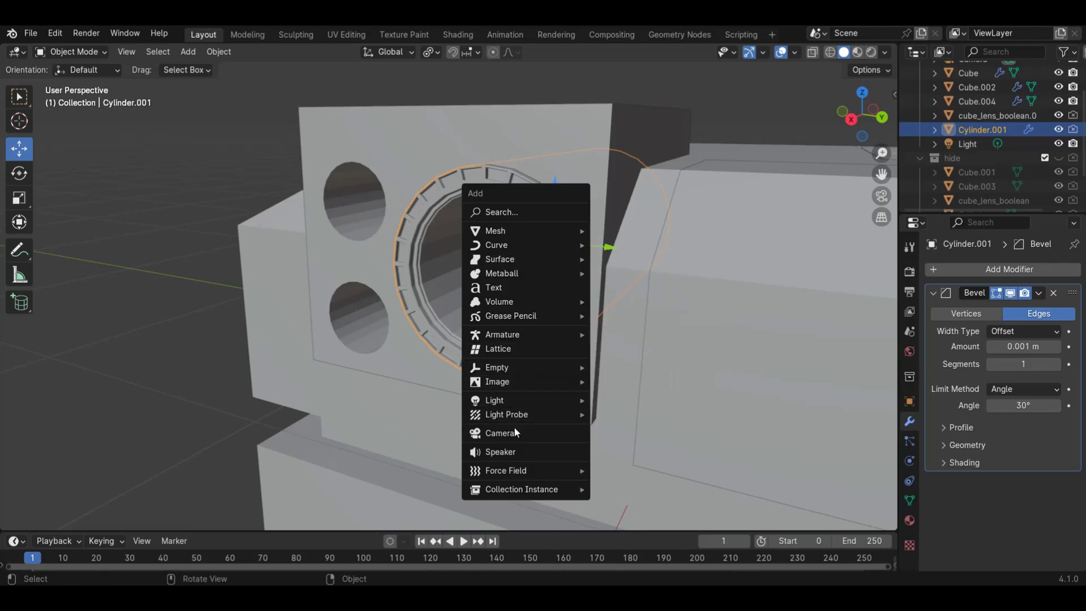
{"action": "mouse_move", "coordinate": [509, 235]}
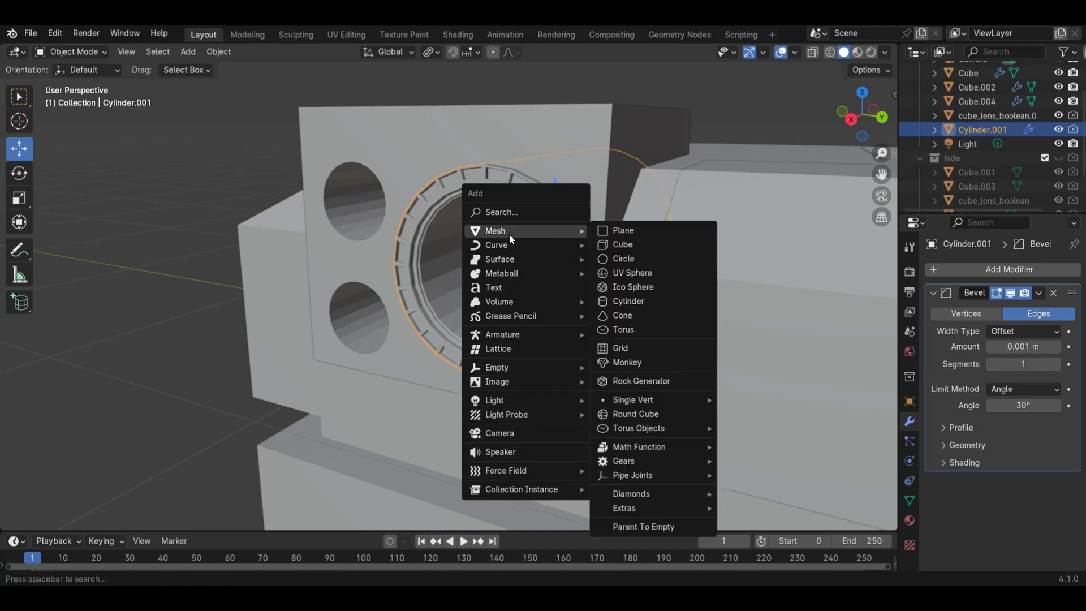
{"action": "left_click", "coordinate": [647, 414]}
{"action": "scroll", "coordinate": [583, 368], "scroll_direction": "down", "scroll_amount": 5}
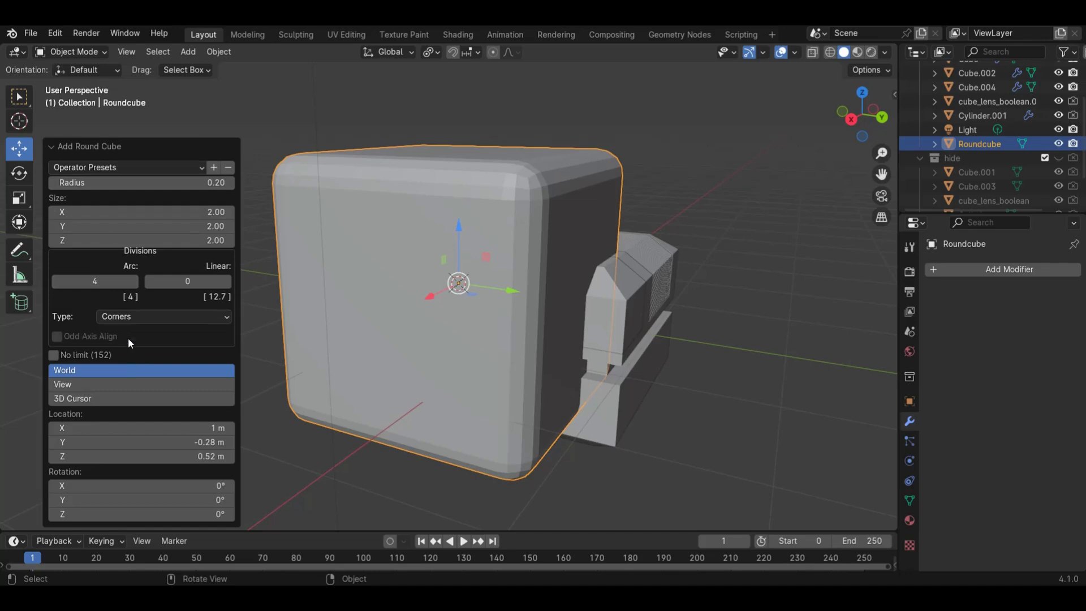
{"action": "left_click", "coordinate": [126, 168]}
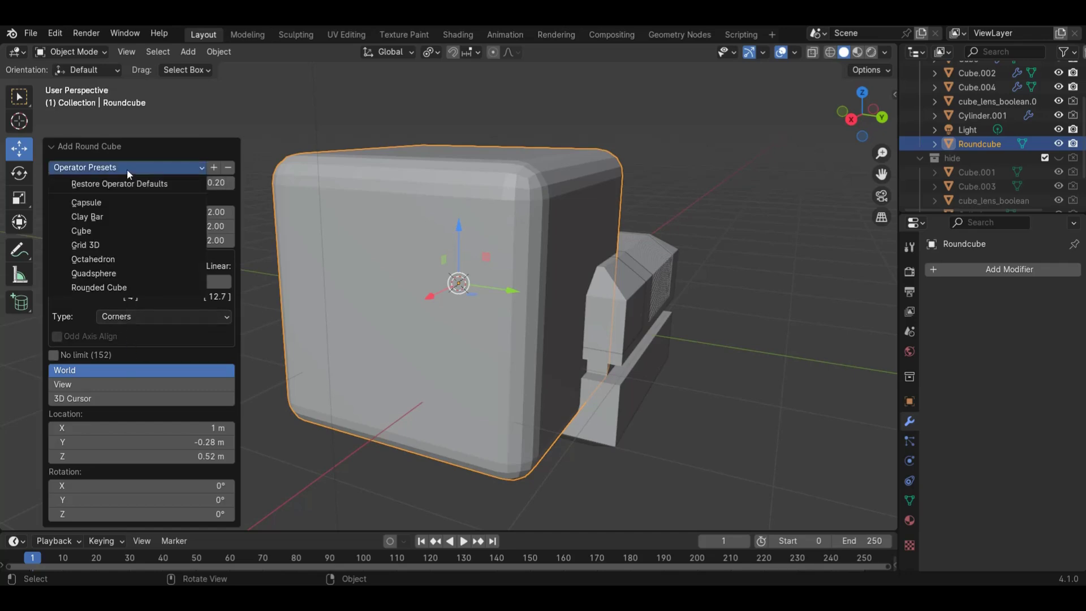
{"action": "left_click", "coordinate": [129, 273]}
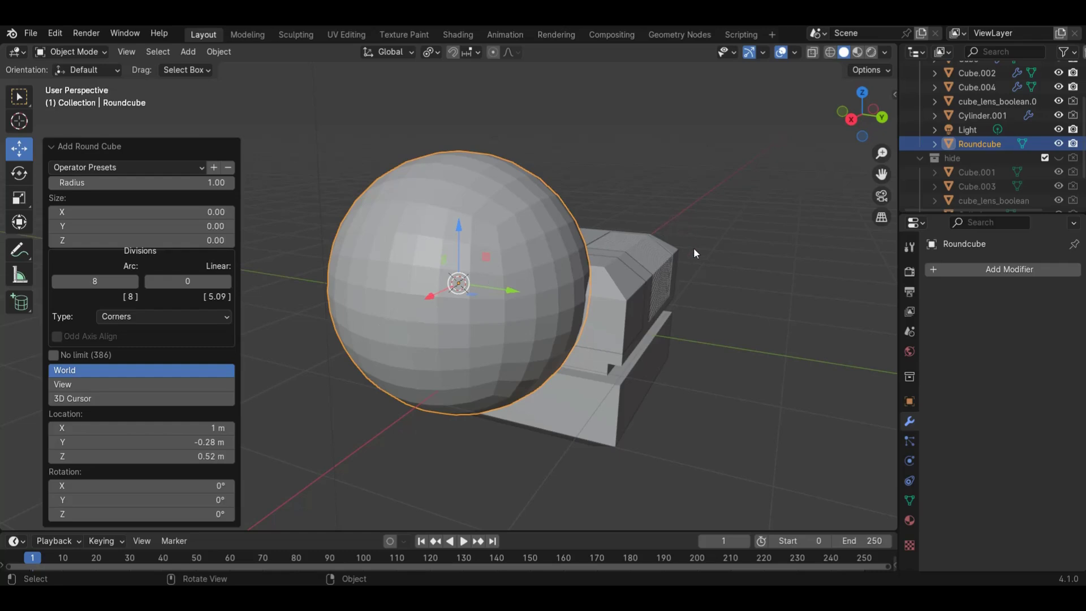
Scale the quadsphere uniformly by about 0.170 to fit inside the lens ring
{"action": "left_click", "coordinate": [719, 345]}
{"action": "left_click", "coordinate": [555, 303]}
{"action": "key", "text": "s"}
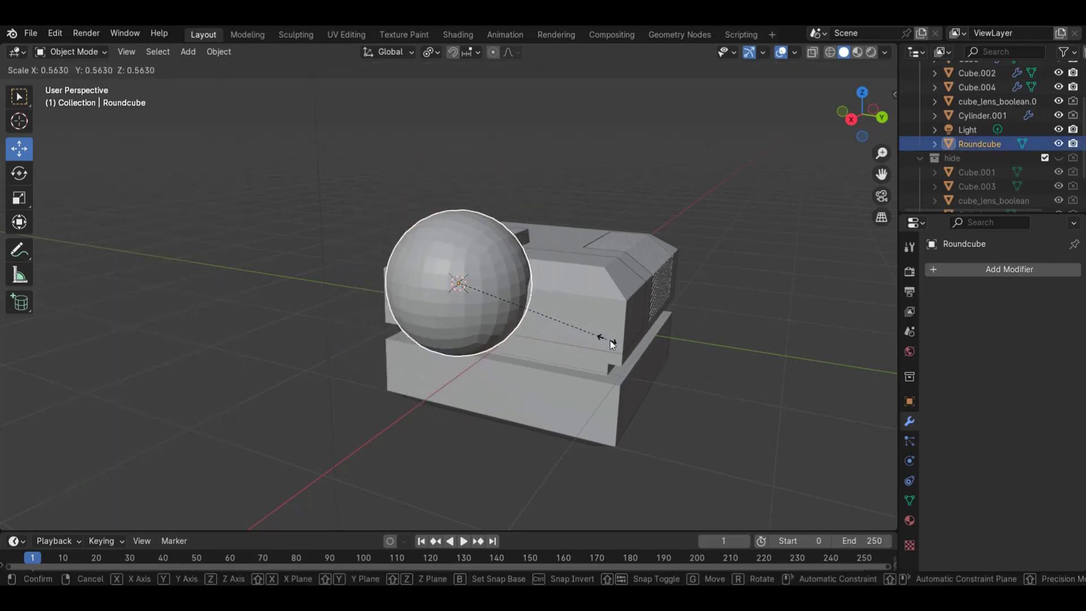
{"action": "left_click", "coordinate": [505, 297]}
{"action": "key", "text": "KP_Decimal"}
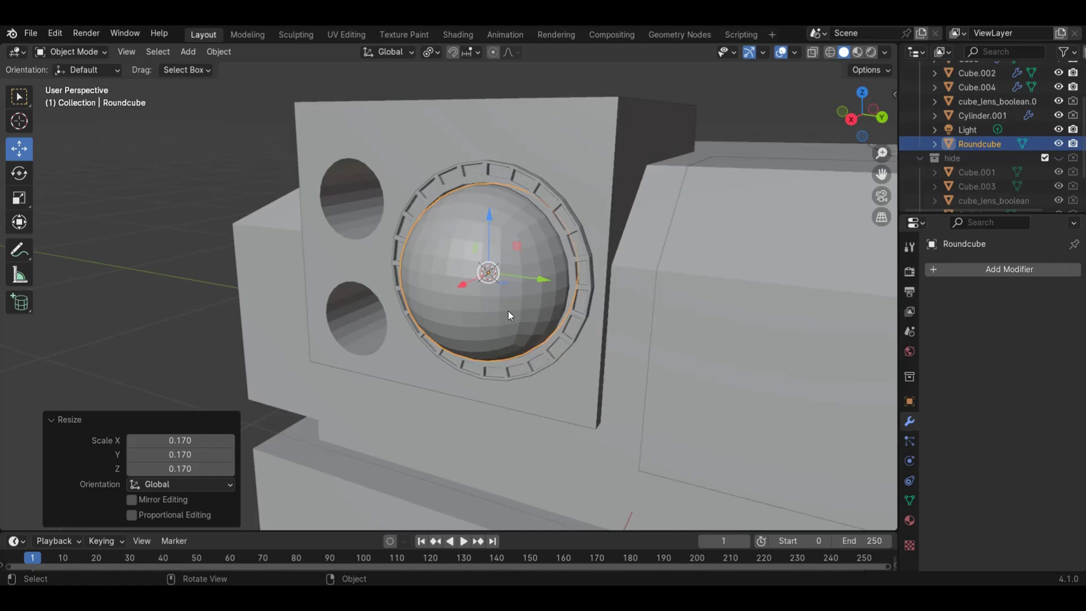
Flatten the quadsphere along X by a factor of about 0.211 from the back orthographic view
{"action": "left_click", "coordinate": [882, 117]}
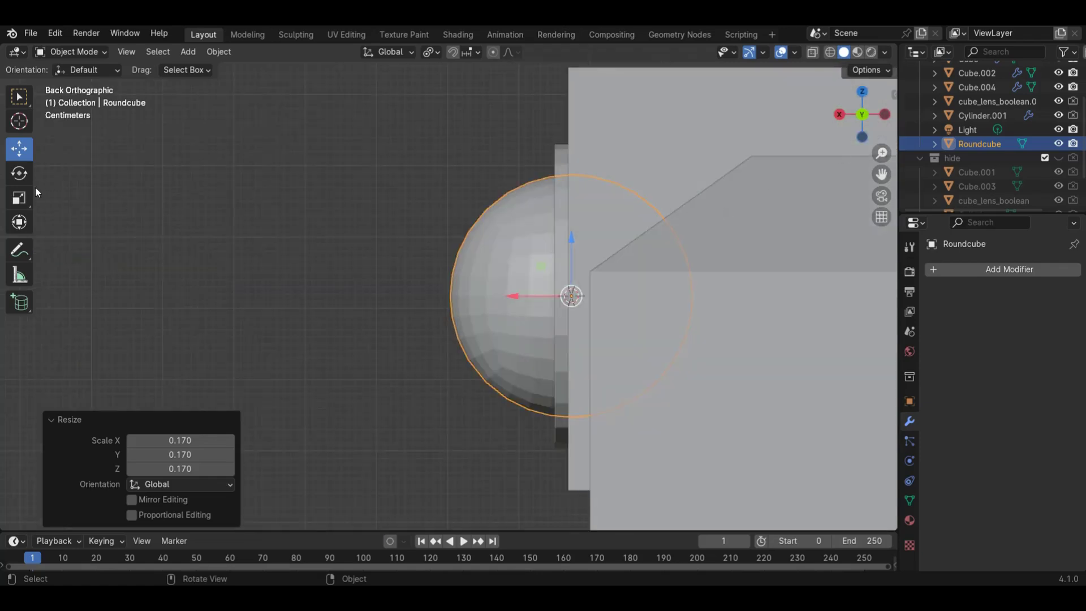
{"action": "left_click", "coordinate": [19, 198]}
{"action": "left_click_drag", "start_coordinate": [517, 297], "coordinate": [560, 297]}
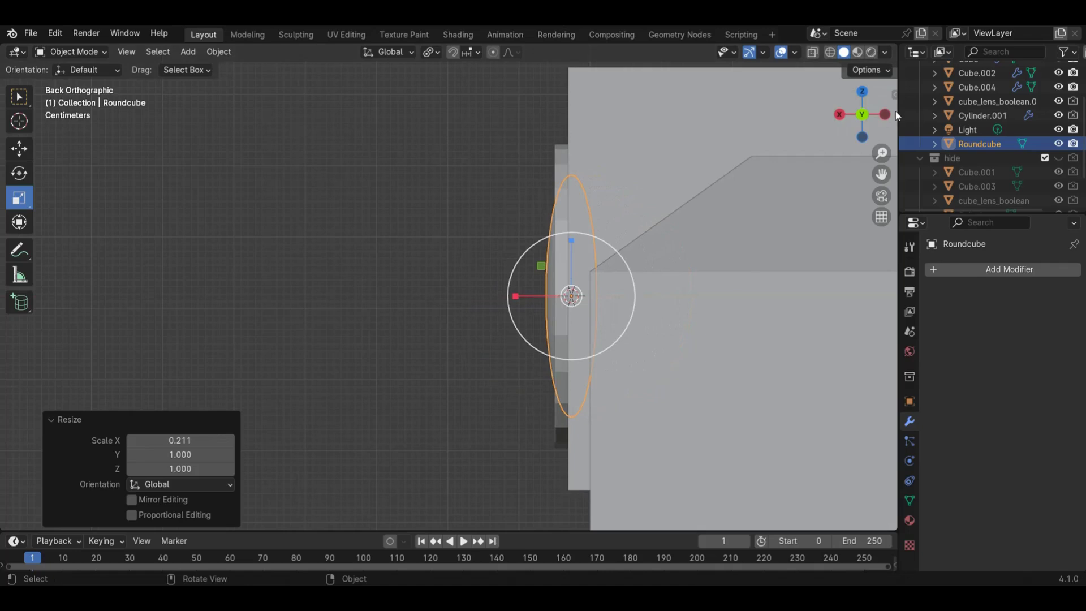
Scale the flattened lens uniformly by about 0.942 in the right orthographic view to fit the tube opening
{"action": "left_click", "coordinate": [841, 115]}
{"action": "scroll", "coordinate": [825, 158], "scroll_direction": "down", "scroll_amount": 5}
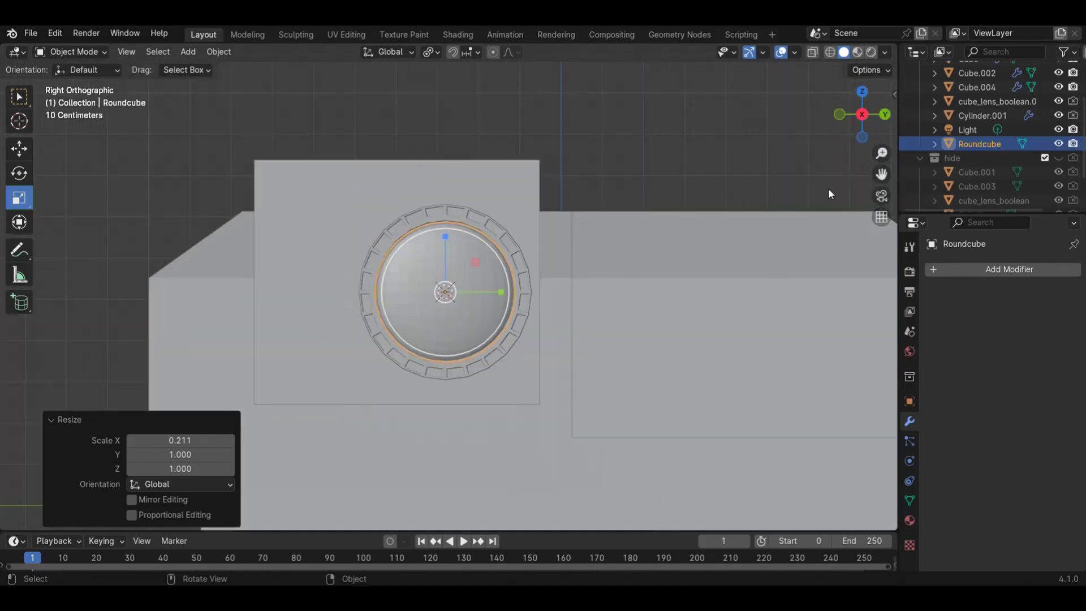
{"action": "key", "text": "s"}
{"action": "left_click", "coordinate": [799, 252]}
{"action": "middle_click_drag", "start_coordinate": [799, 252], "coordinate": [636, 235]}
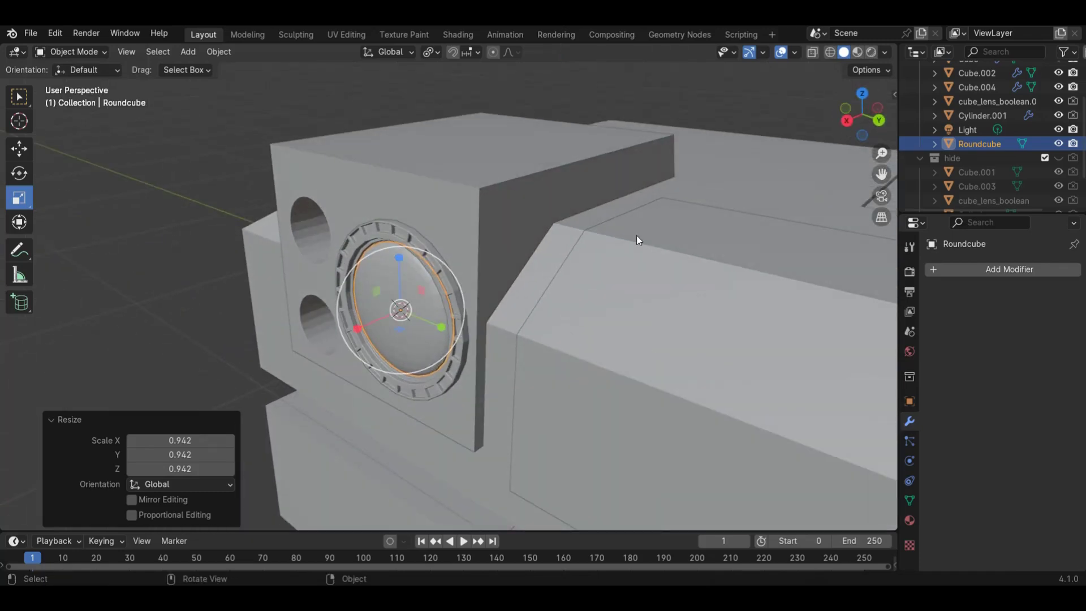
Thicken the main lens along X by about 1.39 and apply its scale
{"action": "scroll", "coordinate": [371, 329], "scroll_direction": "up", "scroll_amount": 1}
{"action": "key", "text": "s"}
{"action": "key", "text": "x"}
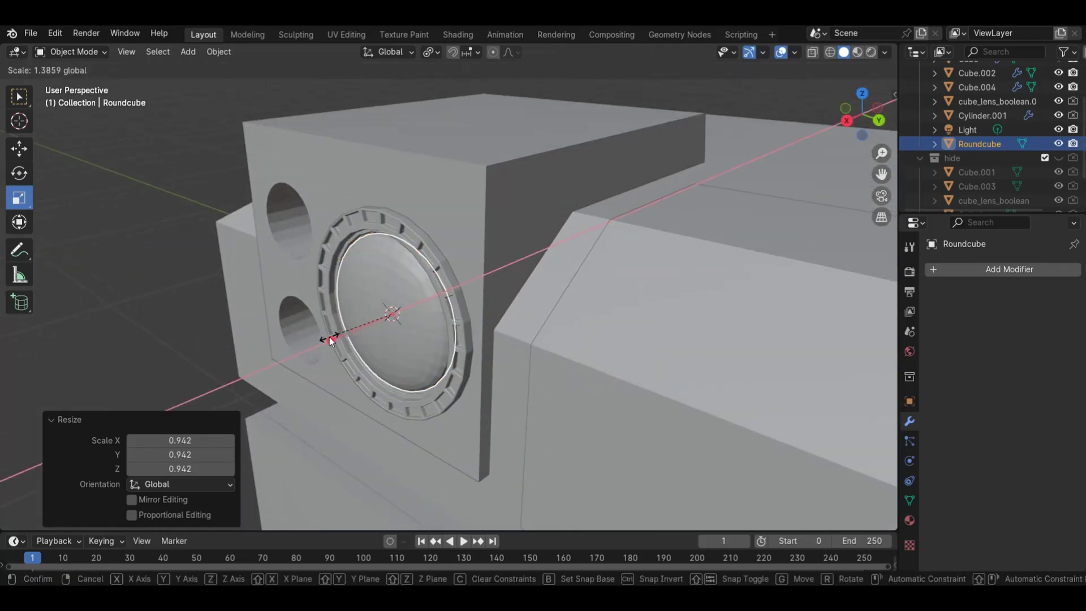
{"action": "left_click", "coordinate": [331, 340]}
{"action": "key", "text": "ctrl+a"}
{"action": "left_click", "coordinate": [372, 338]}
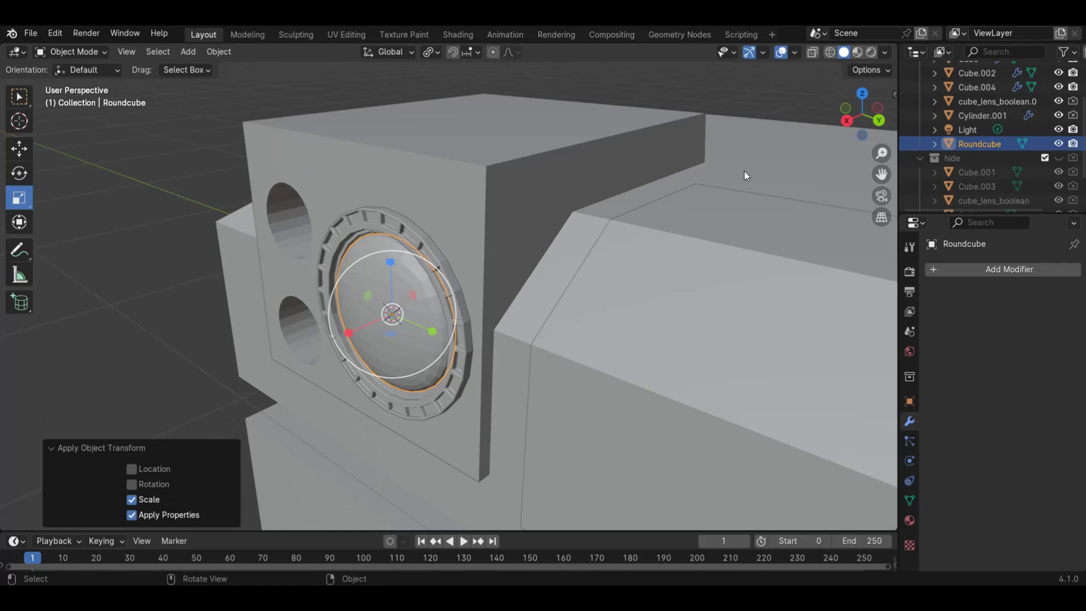
Duplicate the main lens and move the copy along Y and about 0.104 m up in Z to the upper small hole
{"action": "scroll", "coordinate": [620, 281], "scroll_direction": "up", "scroll_amount": 1}
{"action": "key", "text": "shift+d"}
{"action": "right_click", "coordinate": [444, 304]}
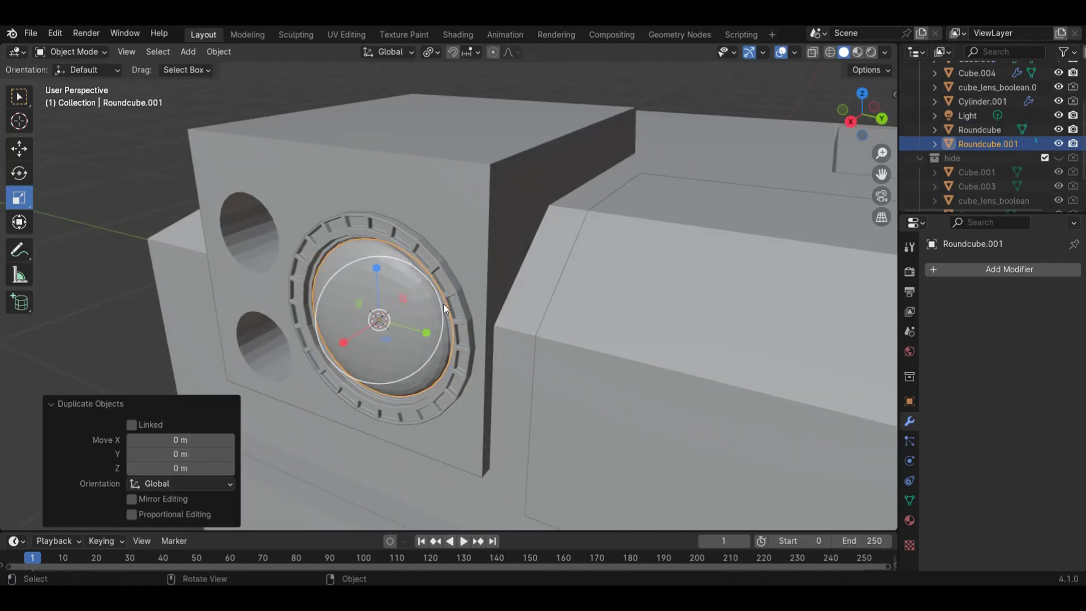
{"action": "left_click", "coordinate": [16, 151]}
{"action": "left_click_drag", "start_coordinate": [426, 336], "coordinate": [322, 259]}
Scale the duplicated lens uniformly by about 0.497
{"action": "key", "text": "s"}
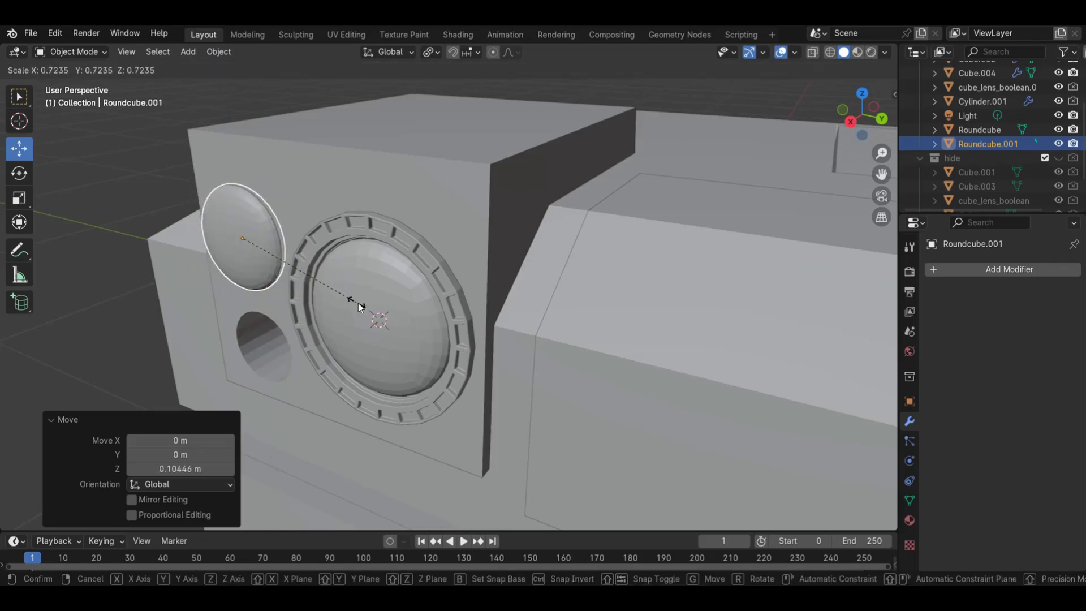
{"action": "left_click", "coordinate": [316, 297]}
{"action": "left_click", "coordinate": [852, 123]}
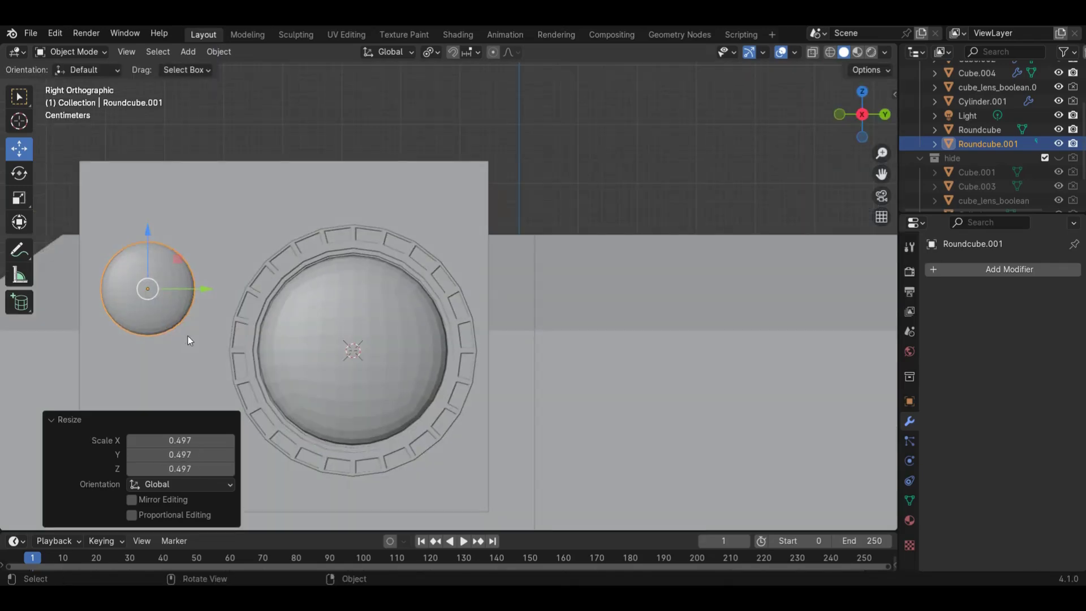
Align the duplicated lens with the upper small hole and scale it by about 1.060 to fill the opening
{"action": "left_click_drag", "start_coordinate": [868, 101], "coordinate": [729, 184]}
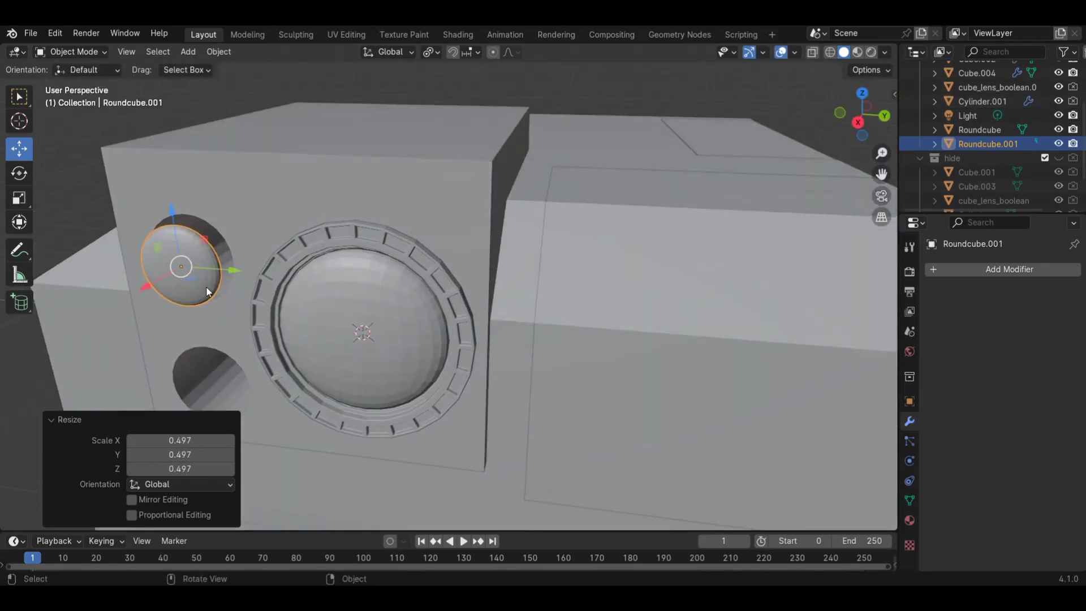
{"action": "key", "text": "g"}
{"action": "key", "text": "y"}
{"action": "left_click", "coordinate": [184, 236]}
{"action": "left_click_drag", "start_coordinate": [240, 270], "coordinate": [234, 268]}
{"action": "key", "text": "s"}
{"action": "left_click", "coordinate": [298, 314]}
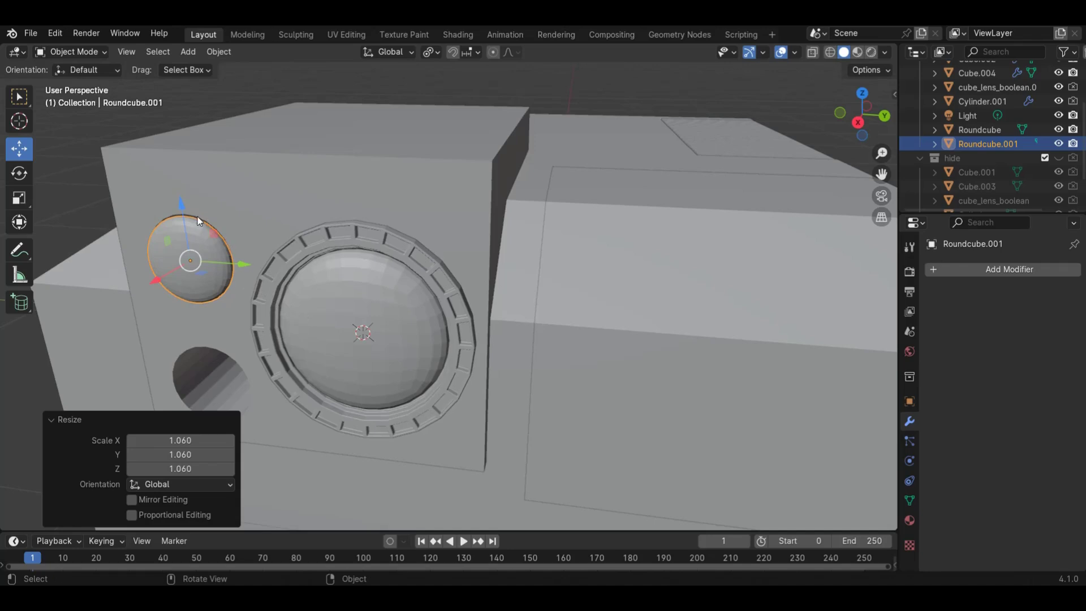
Nudge the upper small lens about 0.003 m up in Z and about 0.009 m back along X into its hole
{"action": "left_click_drag", "start_coordinate": [184, 219], "coordinate": [151, 217]}
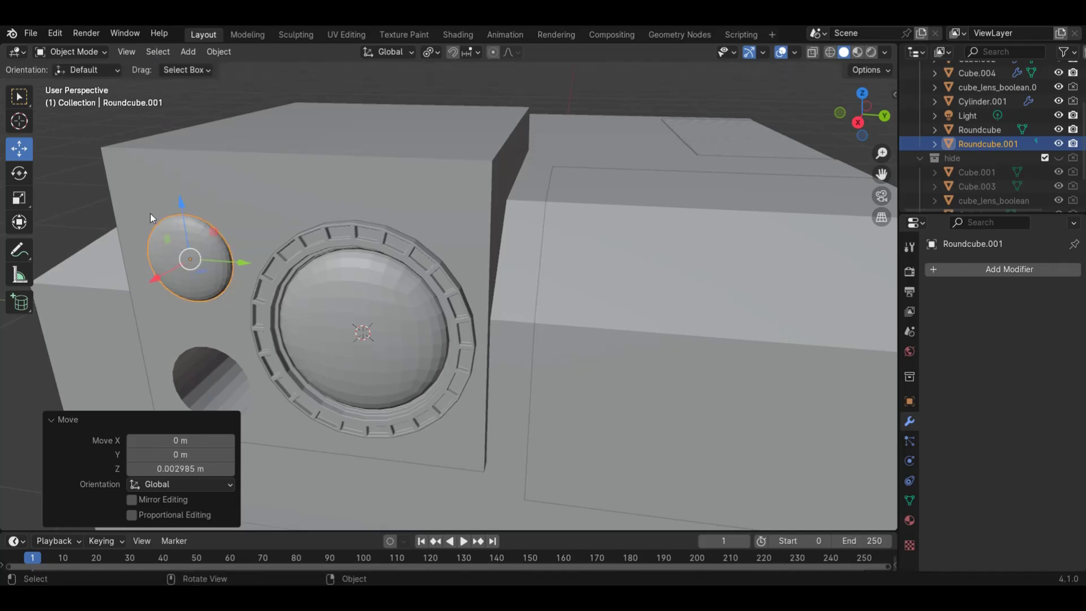
{"action": "left_click", "coordinate": [19, 197]}
{"action": "left_click_drag", "start_coordinate": [150, 280], "coordinate": [131, 263]}
{"action": "left_click", "coordinate": [19, 149]}
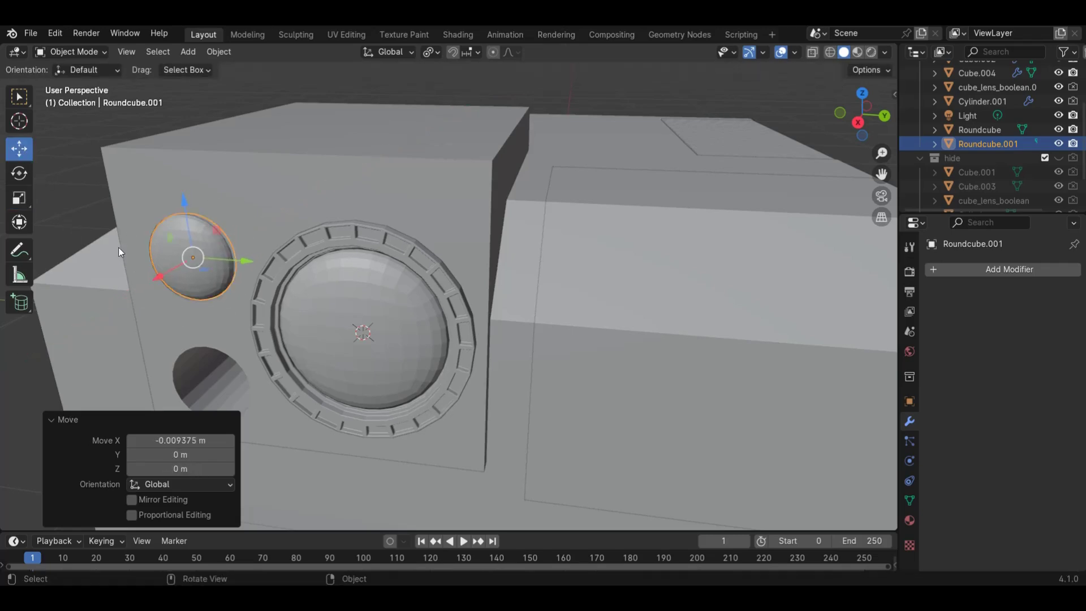
{"action": "scroll", "coordinate": [90, 213], "scroll_direction": "down", "scroll_amount": 4}
{"action": "left_click", "coordinate": [89, 213]}
Duplicate the upper small lens and move the copy about 0.266 m down in Z into the lower small hole
{"action": "left_click_drag", "start_coordinate": [862, 113], "coordinate": [834, 101]}
{"action": "key", "text": "shift+d"}
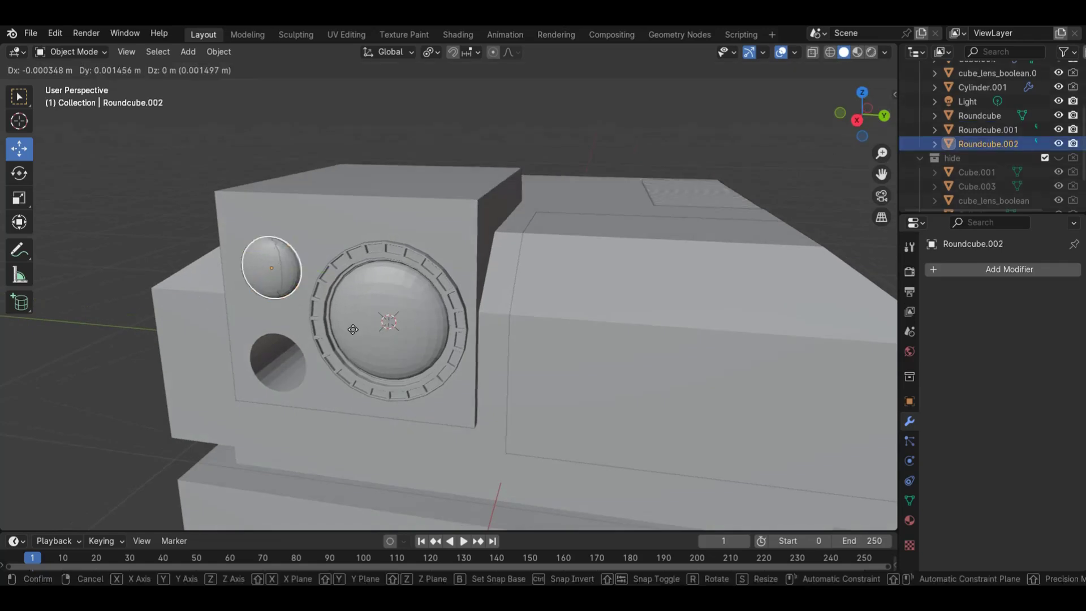
{"action": "left_click", "coordinate": [352, 331]}
{"action": "left_click_drag", "start_coordinate": [269, 215], "coordinate": [288, 309]}
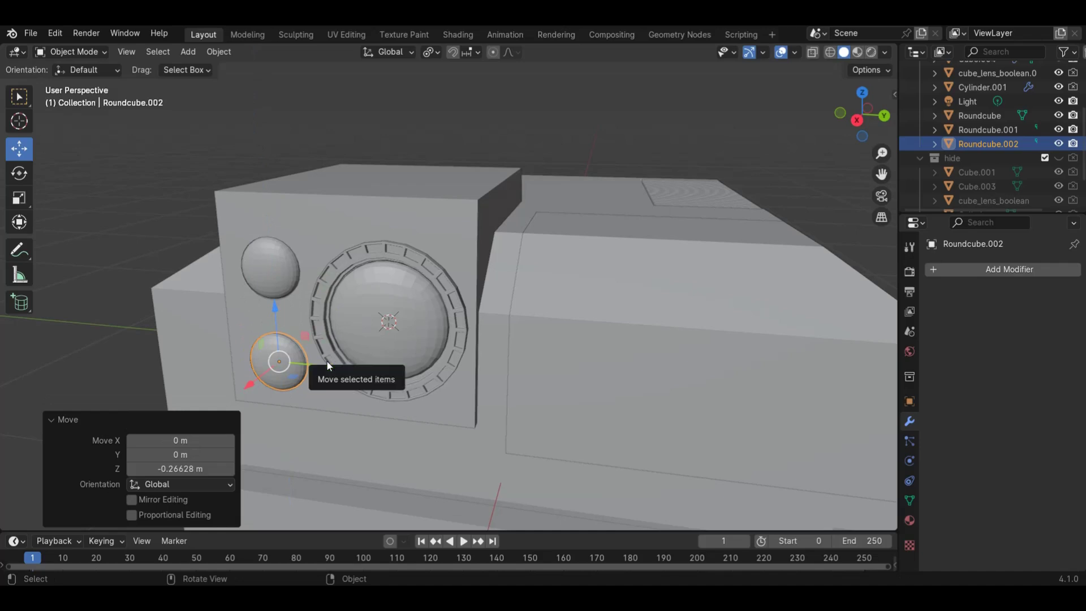
{"action": "left_click_drag", "start_coordinate": [328, 366], "coordinate": [323, 366]}
{"action": "left_click", "coordinate": [123, 190]}
{"action": "scroll", "coordinate": [303, 230], "scroll_direction": "down", "scroll_amount": 2}
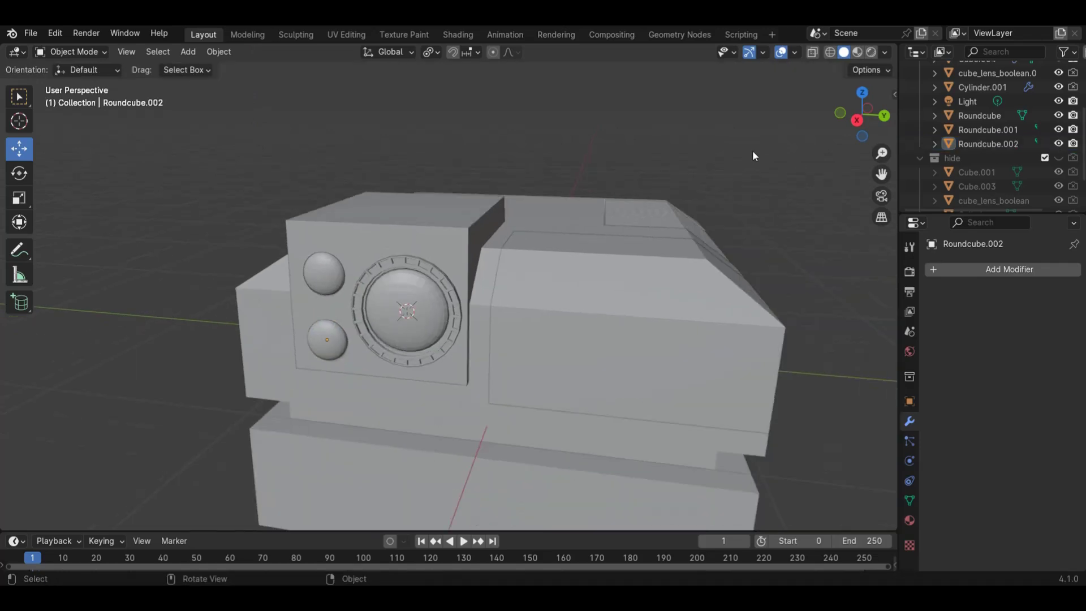
Apply the scale of both small lenses and join them into one object
{"action": "left_click_drag", "start_coordinate": [851, 129], "coordinate": [803, 135]}
{"action": "scroll", "coordinate": [315, 361], "scroll_direction": "up", "scroll_amount": 3}
{"action": "left_click", "coordinate": [310, 330]}
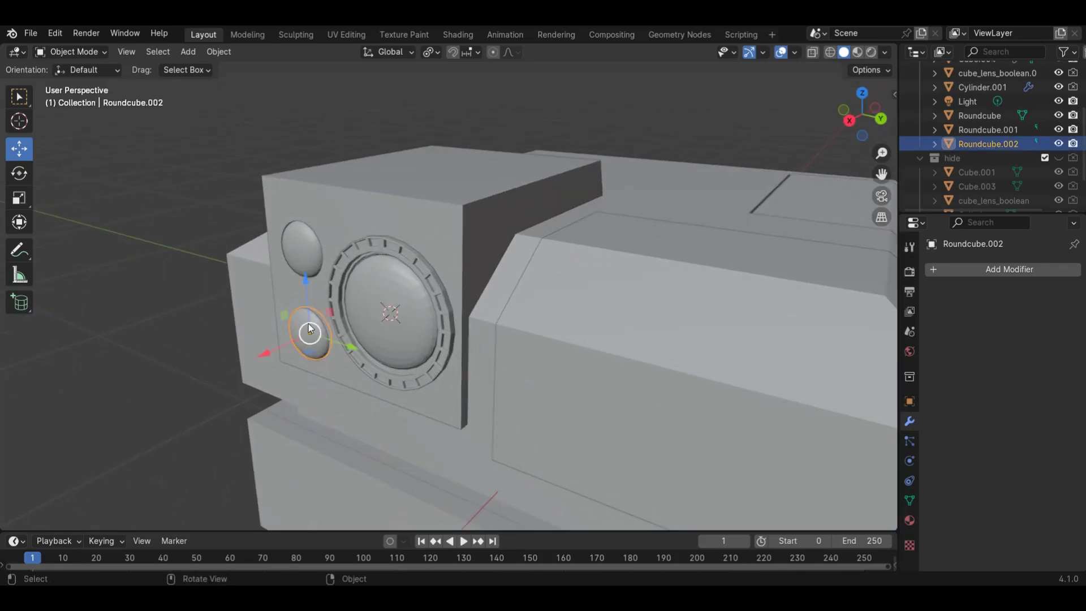
{"action": "key", "text": "ctrl+a"}
{"action": "left_click", "coordinate": [310, 328]}
{"action": "left_click", "coordinate": [294, 252]}
{"action": "key", "text": "ctrl+a"}
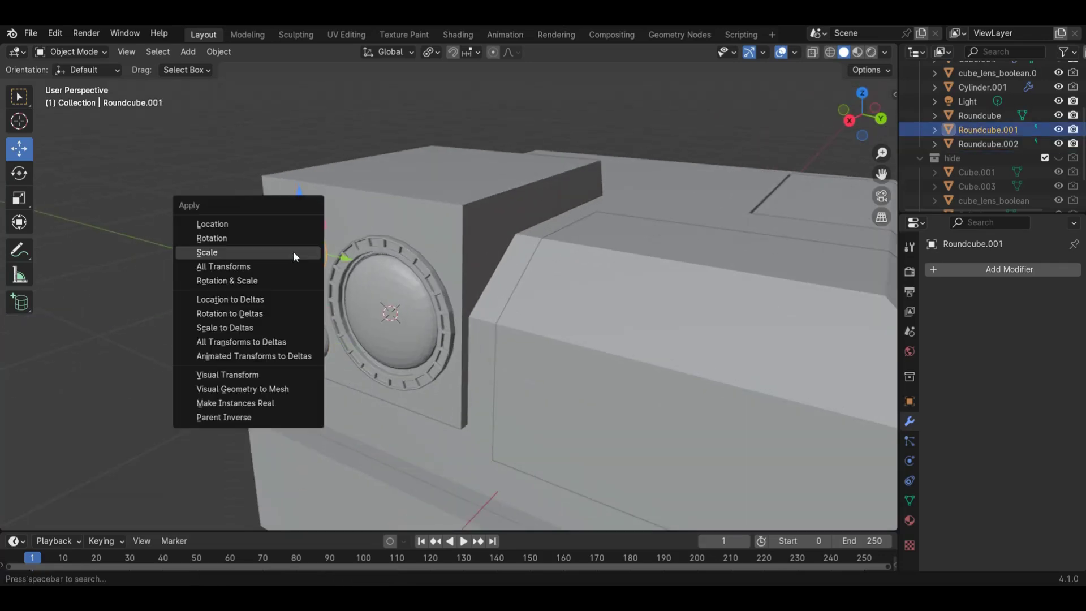
{"action": "left_click", "coordinate": [293, 252]}
{"action": "left_click", "coordinate": [298, 347], "text": "shift"}
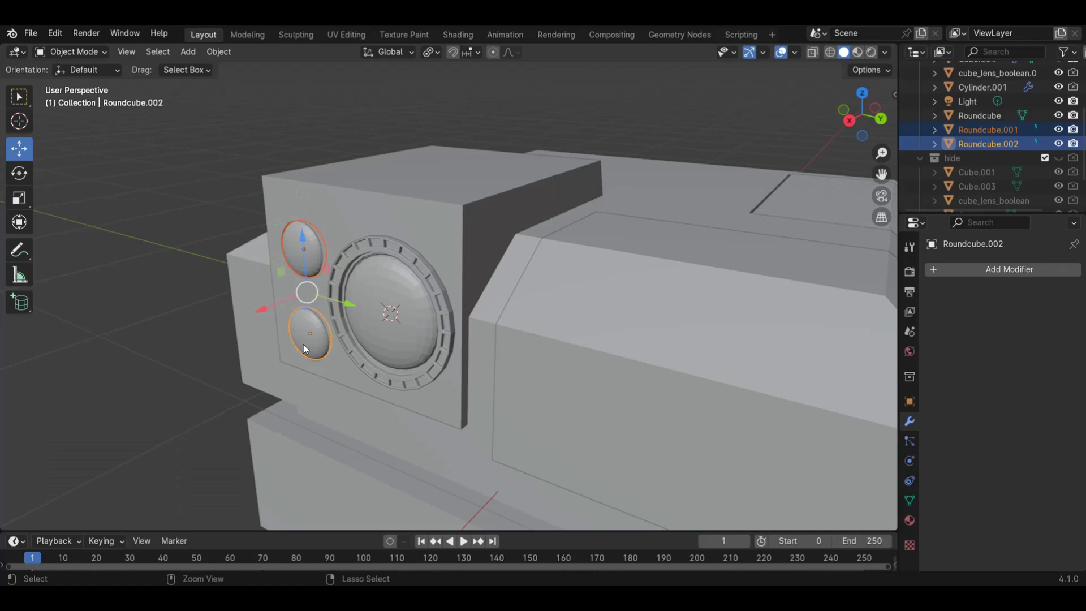
In local view, duplicate the main lens about 0.077 m back along X and scale the copy uniformly by about 0.77
{"action": "left_click", "coordinate": [417, 339]}
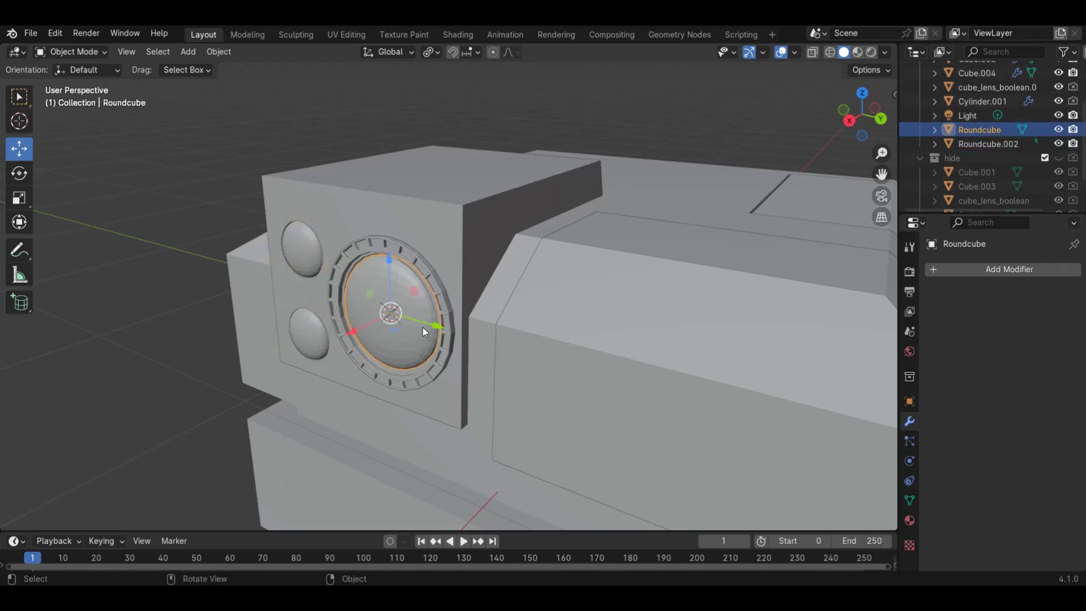
{"action": "key", "text": "KP_Divide"}
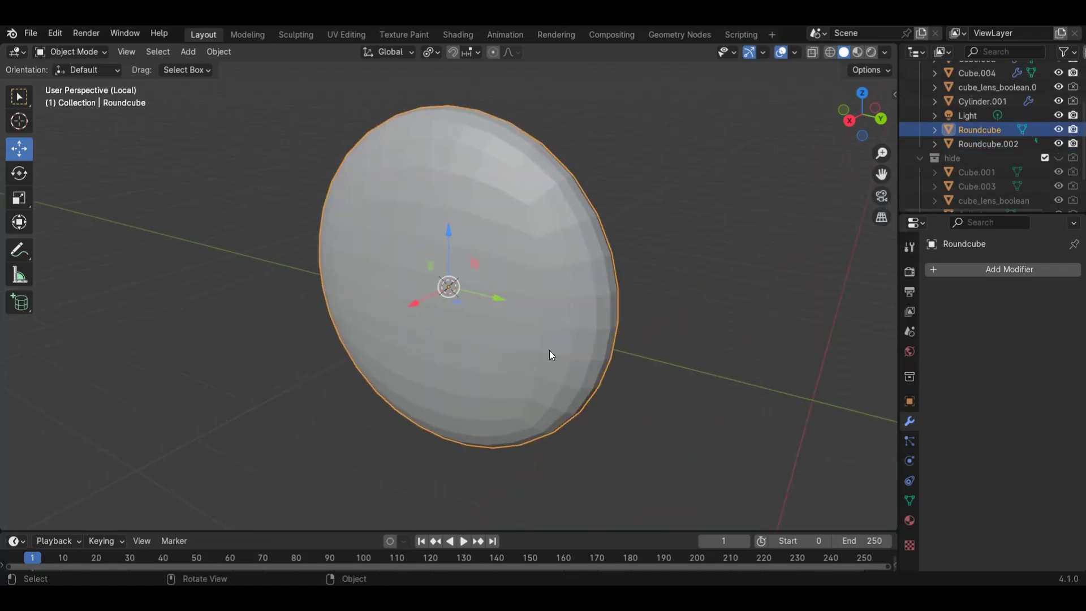
{"action": "left_click_drag", "start_coordinate": [871, 116], "coordinate": [626, 391]}
{"action": "key", "text": "shift+d"}
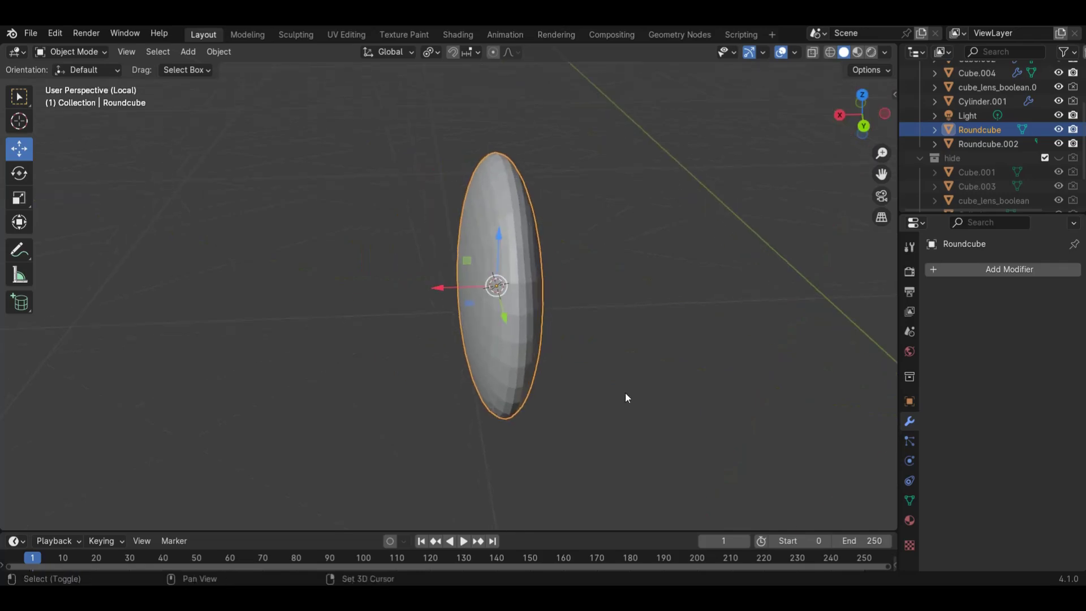
{"action": "right_click", "coordinate": [625, 392]}
{"action": "left_click_drag", "start_coordinate": [460, 284], "coordinate": [529, 286]}
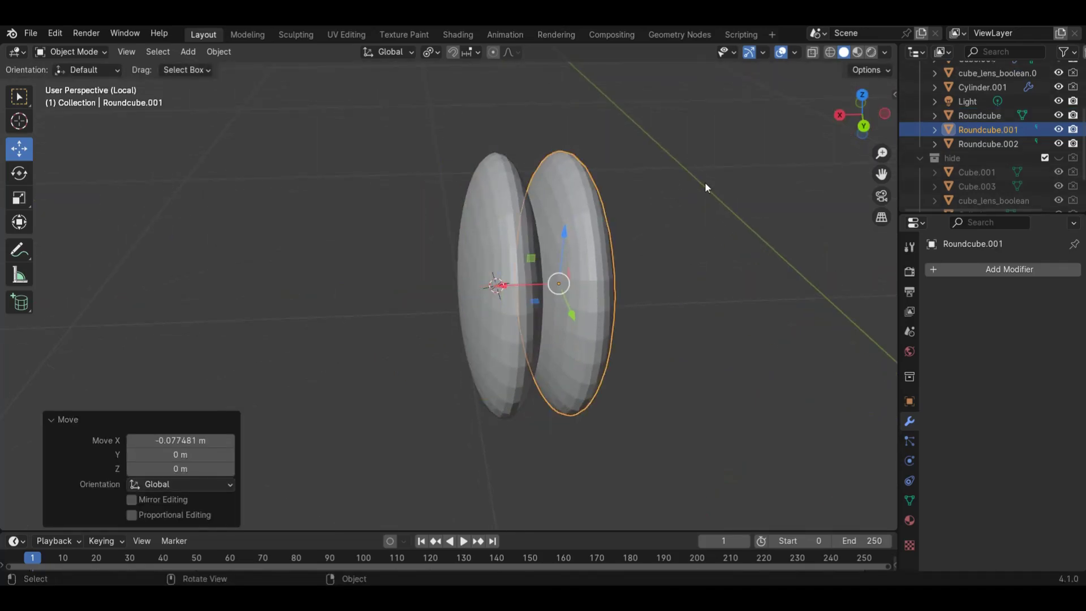
{"action": "left_click", "coordinate": [858, 134]}
{"action": "key", "text": "s"}
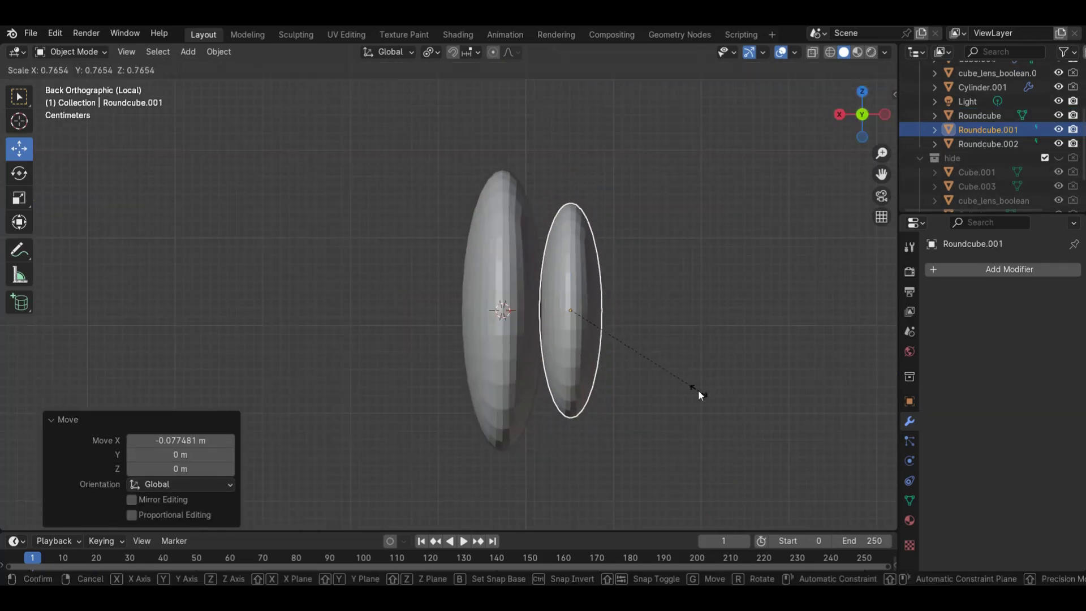
{"action": "left_click", "coordinate": [694, 395]}
Duplicate the reduced lens, move the new copy about 0.067 m back along X and scale it down uniformly
{"action": "key", "text": "shift+d"}
{"action": "right_click", "coordinate": [636, 369]}
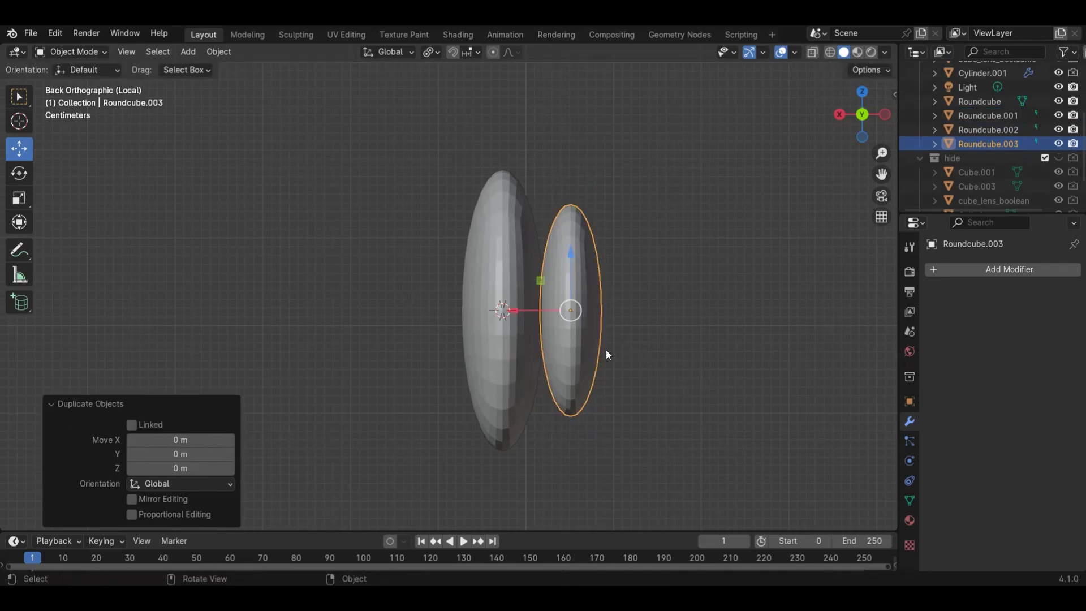
{"action": "left_click_drag", "start_coordinate": [531, 310], "coordinate": [589, 310]}
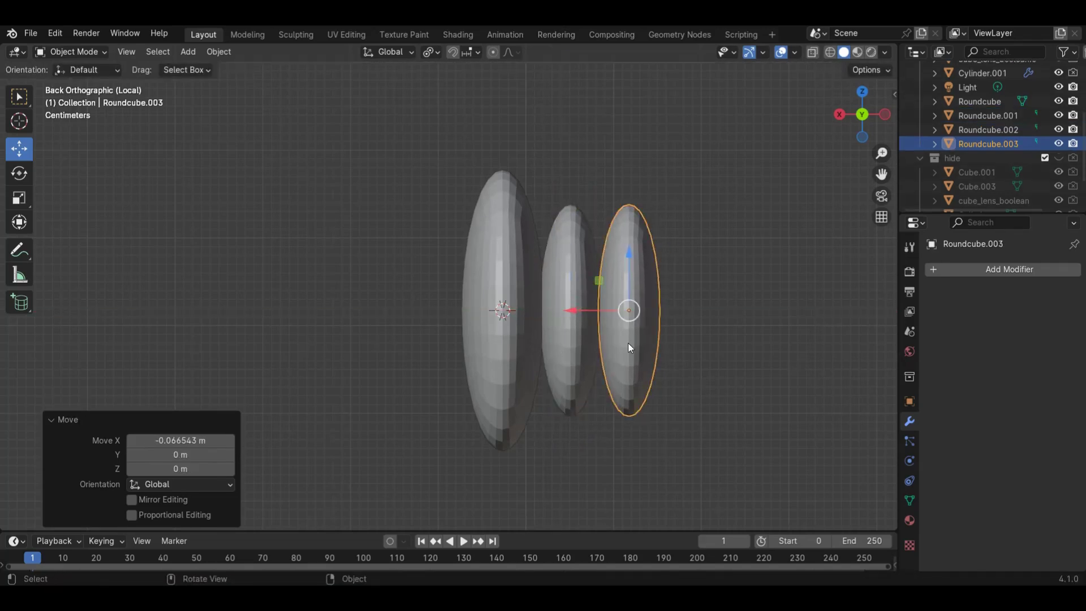
{"action": "key", "text": "s"}
{"action": "left_click", "coordinate": [646, 359]}
Apply the scale of all three stacked lenses and join them into a single object
{"action": "left_click", "coordinate": [571, 310]}
{"action": "key", "text": "ctrl+a"}
{"action": "left_click", "coordinate": [571, 308]}
{"action": "left_click", "coordinate": [485, 287]}
{"action": "key", "text": "ctrl+a"}
{"action": "left_click", "coordinate": [494, 289]}
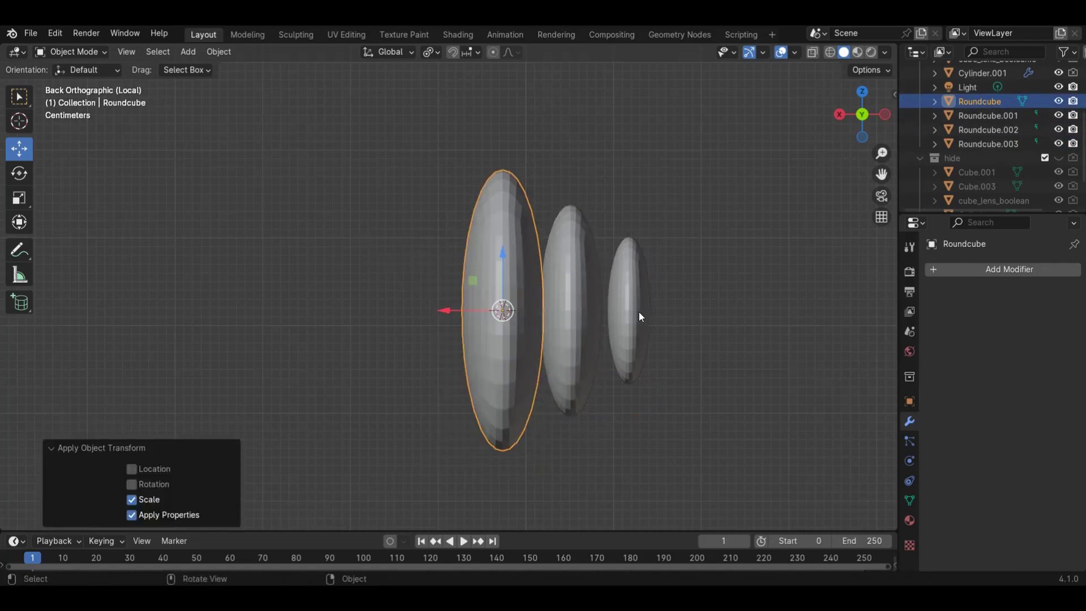
{"action": "left_click", "coordinate": [640, 311]}
{"action": "key", "text": "ctrl+a"}
{"action": "left_click", "coordinate": [638, 312]}
{"action": "left_click_drag", "start_coordinate": [464, 255], "coordinate": [726, 390]}
{"action": "key", "text": "ctrl+j"}
{"action": "key", "text": "alt+a"}
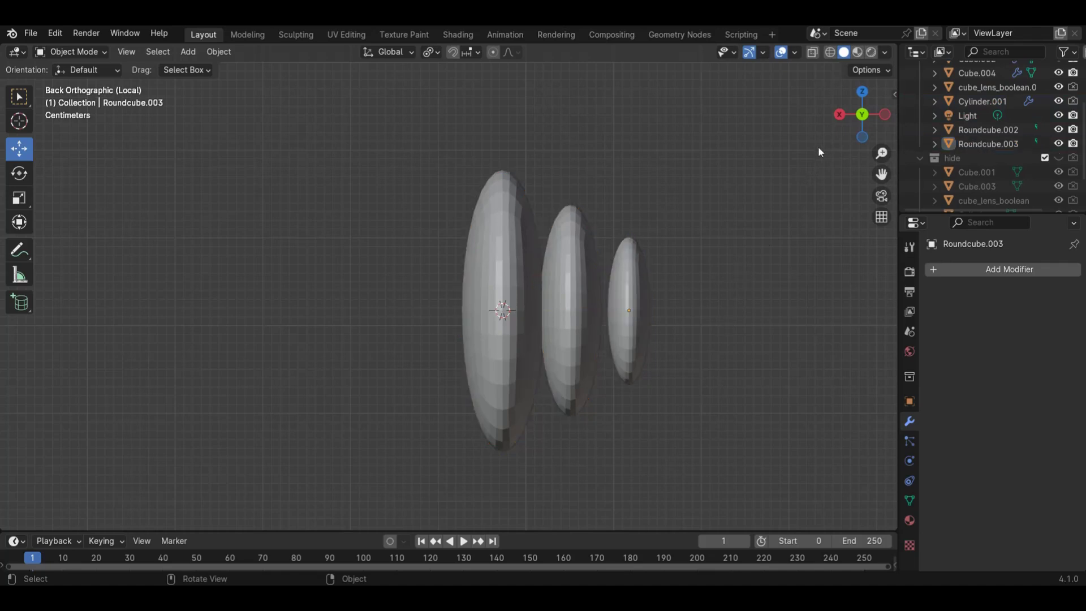
Shift the smallest and middle lens pieces slightly back along X in the joined mesh, and return to the full model
{"action": "left_click", "coordinate": [625, 281]}
{"action": "key", "text": "Tab"}
{"action": "left_click", "coordinate": [578, 297]}
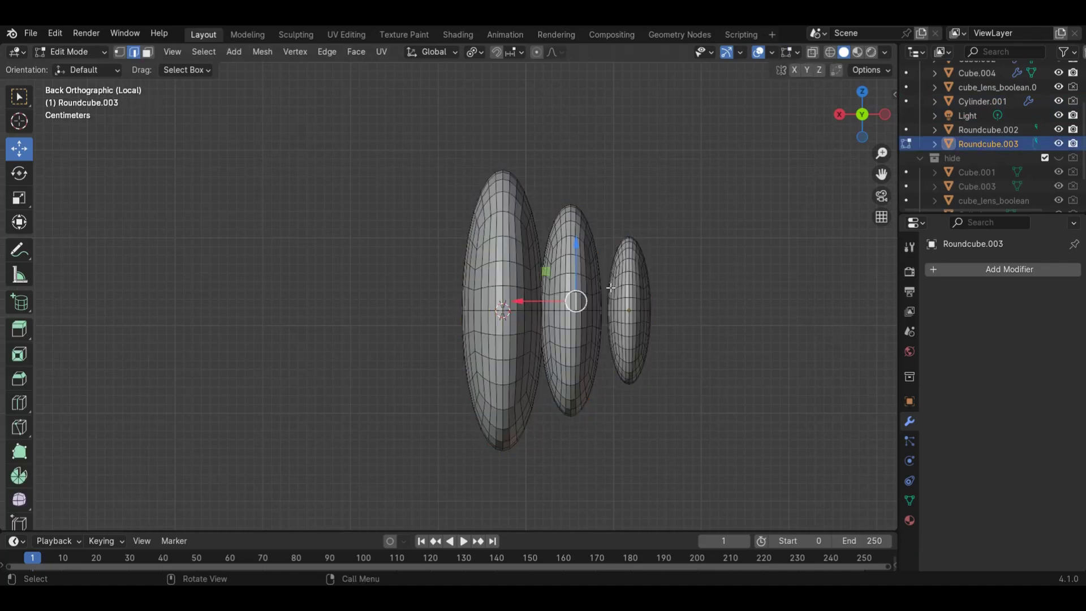
{"action": "key", "text": "l"}
{"action": "left_click_drag", "start_coordinate": [591, 311], "coordinate": [594, 310]}
{"action": "key", "text": "ctrl+z"}
{"action": "left_click", "coordinate": [706, 181]}
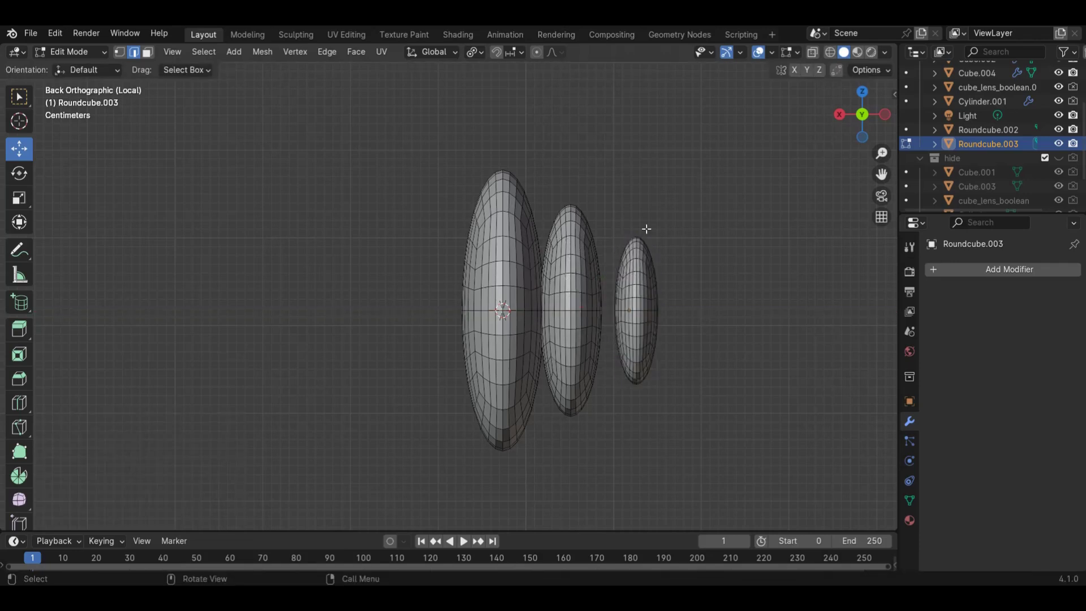
{"action": "key", "text": "l"}
{"action": "left_click_drag", "start_coordinate": [536, 308], "coordinate": [541, 309]}
{"action": "left_click", "coordinate": [681, 219]}
{"action": "key", "text": "Tab"}
{"action": "left_click", "coordinate": [744, 206]}
{"action": "key", "text": "KP_Divide"}
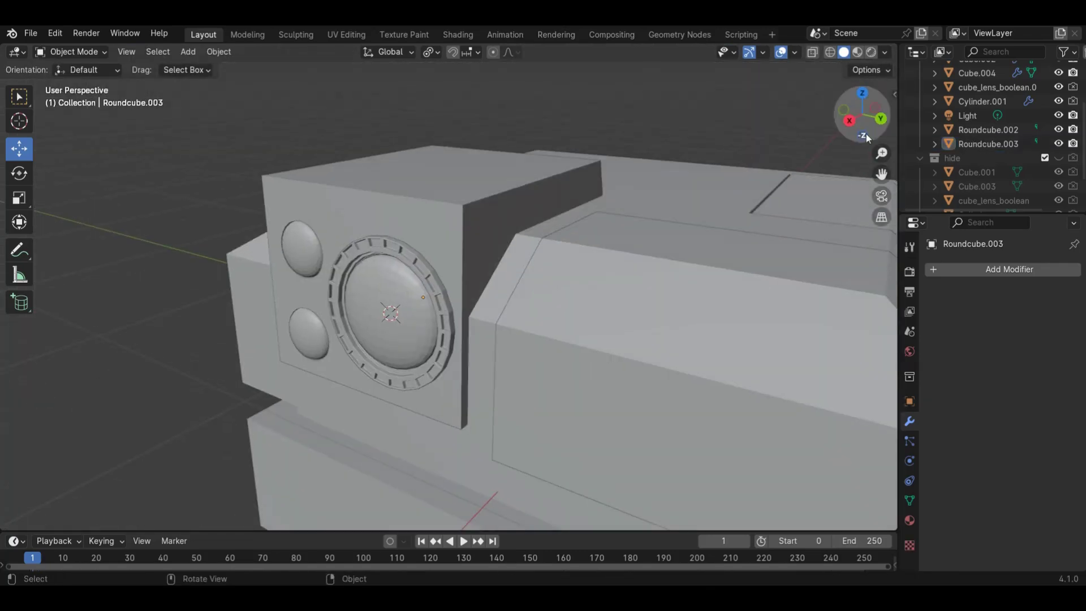
Inspect the main and small lenses in the block from several angles, with see-through display on and off
{"action": "left_click_drag", "start_coordinate": [846, 116], "coordinate": [822, 107]}
{"action": "left_click", "coordinate": [813, 53]}
{"action": "left_click_drag", "start_coordinate": [890, 120], "coordinate": [884, 97]}
{"action": "left_click", "coordinate": [813, 53]}
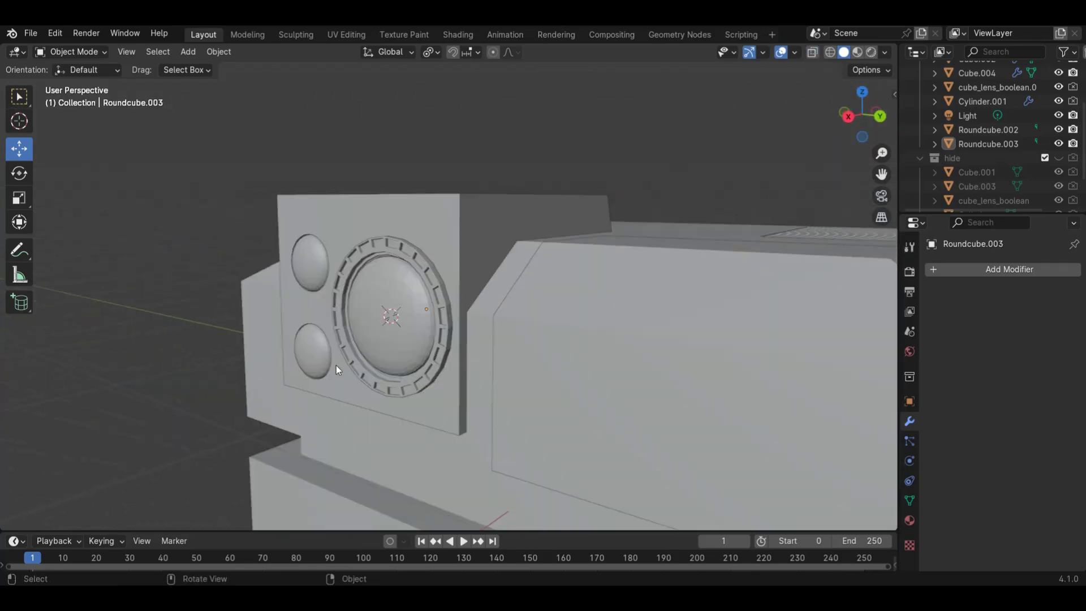
{"action": "scroll", "coordinate": [408, 308], "scroll_direction": "down", "scroll_amount": 2}
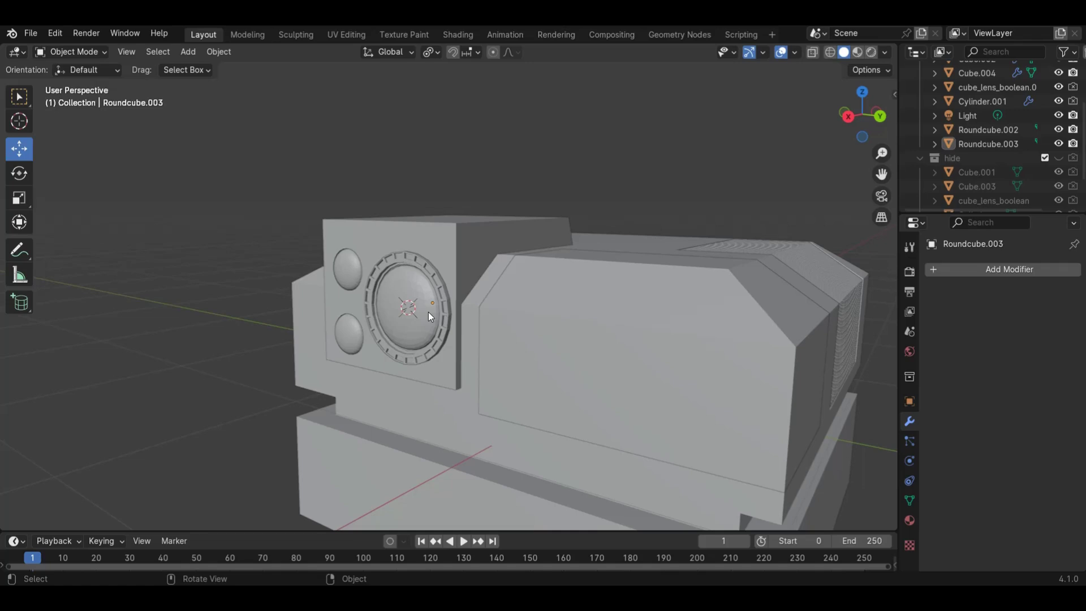
{"action": "scroll", "coordinate": [512, 311], "scroll_direction": "up", "scroll_amount": 2}
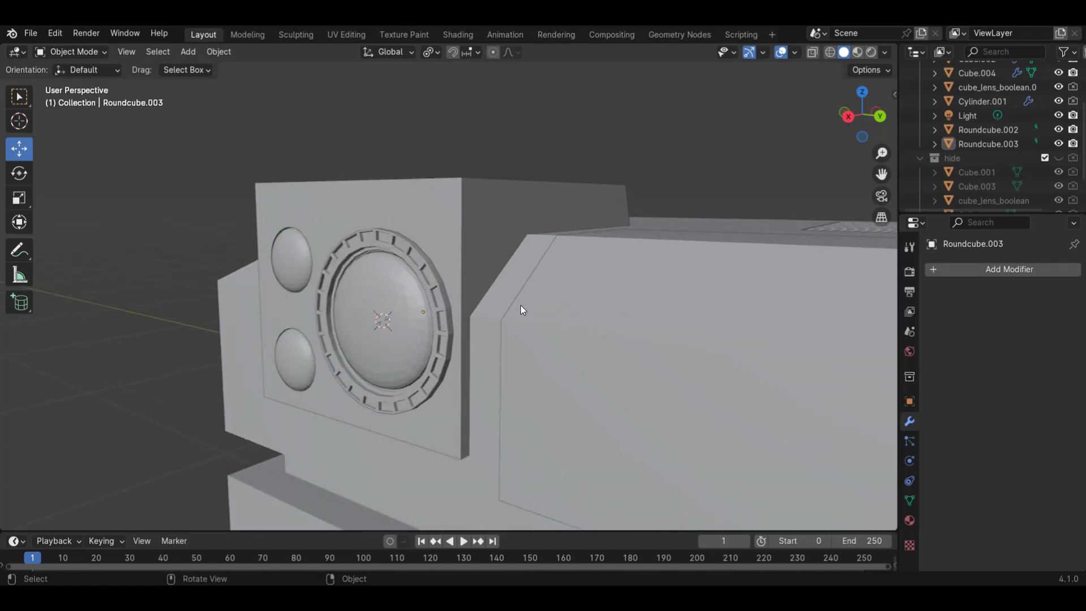
{"action": "left_click", "coordinate": [848, 117]}
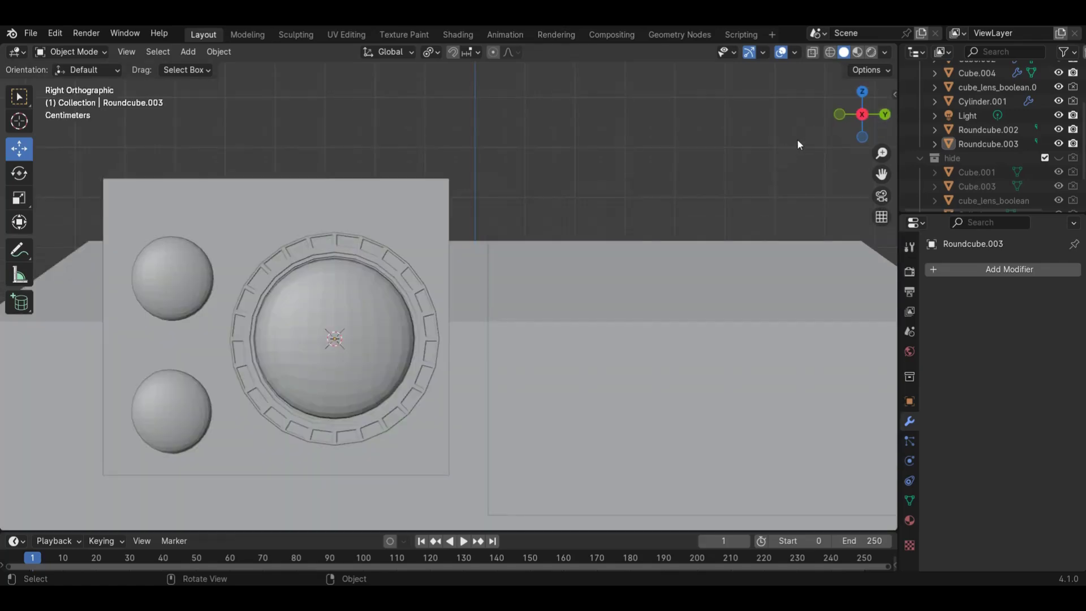
{"action": "left_click_drag", "start_coordinate": [875, 174], "coordinate": [944, 81]}
{"action": "scroll", "coordinate": [602, 273], "scroll_direction": "up", "scroll_amount": 1}
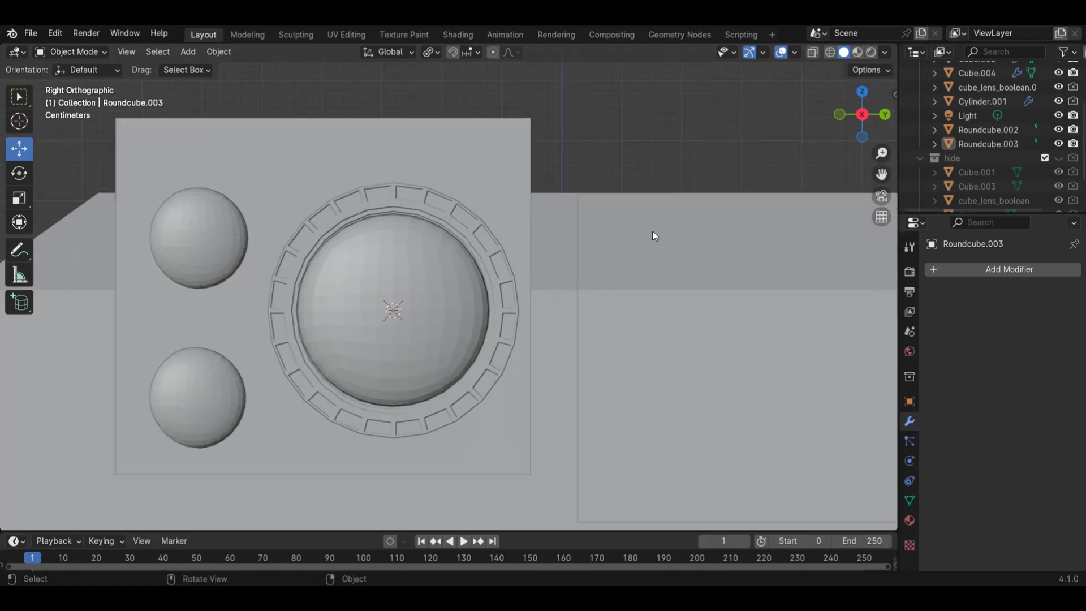
{"action": "left_click_drag", "start_coordinate": [850, 125], "coordinate": [490, 301]}
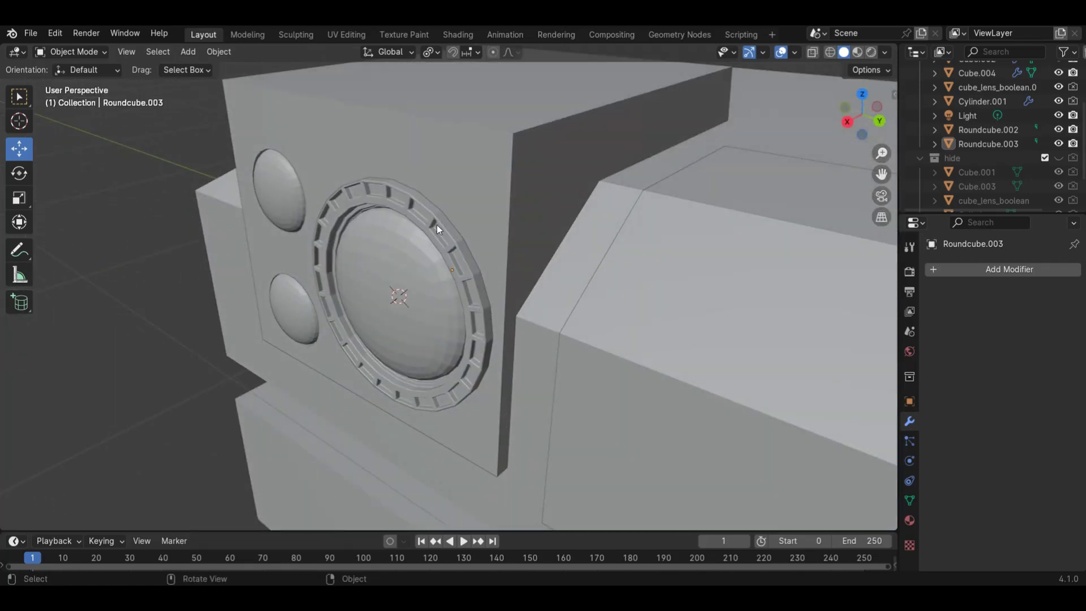
Add a single loop cut around the outer wall of the main lens tube, slid to a factor of about -0.425
{"action": "key", "text": "Tab"}
{"action": "scroll", "coordinate": [464, 249], "scroll_direction": "up", "scroll_amount": 3}
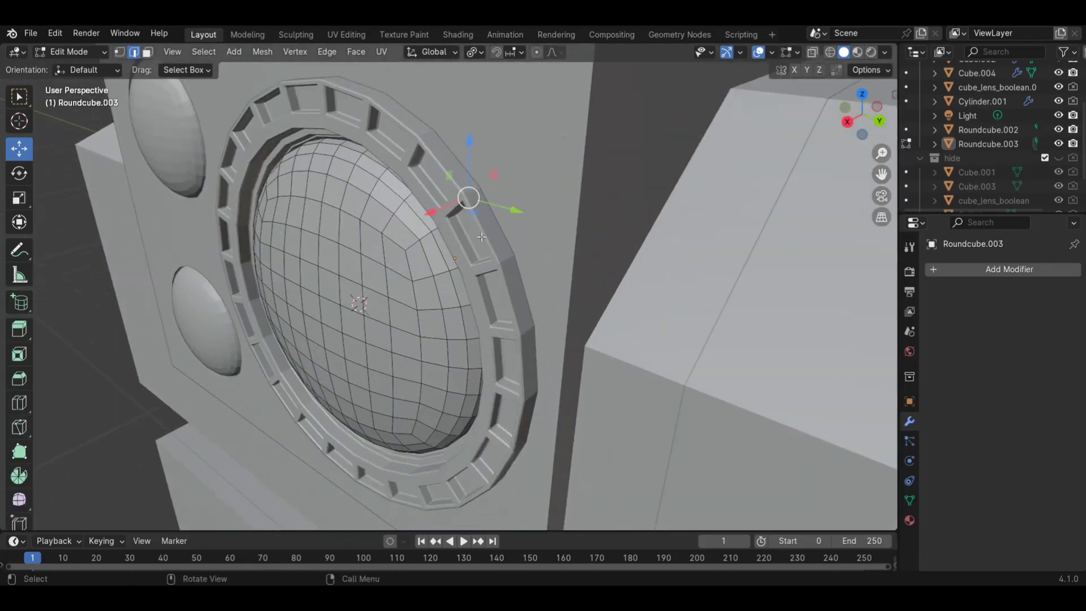
{"action": "key", "text": "Tab"}
{"action": "left_click", "coordinate": [480, 236]}
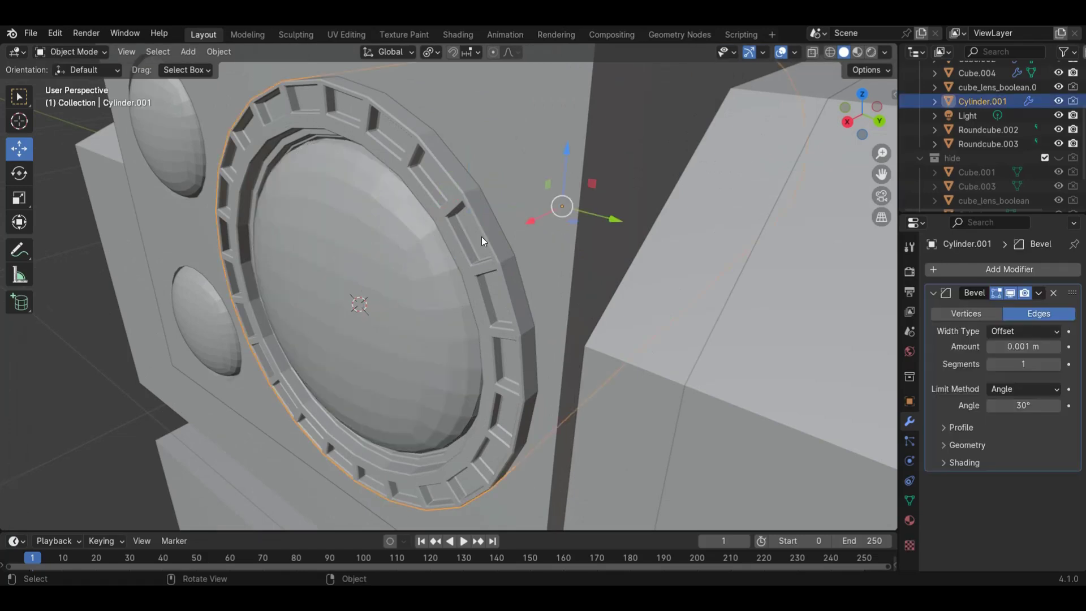
{"action": "key", "text": "Tab"}
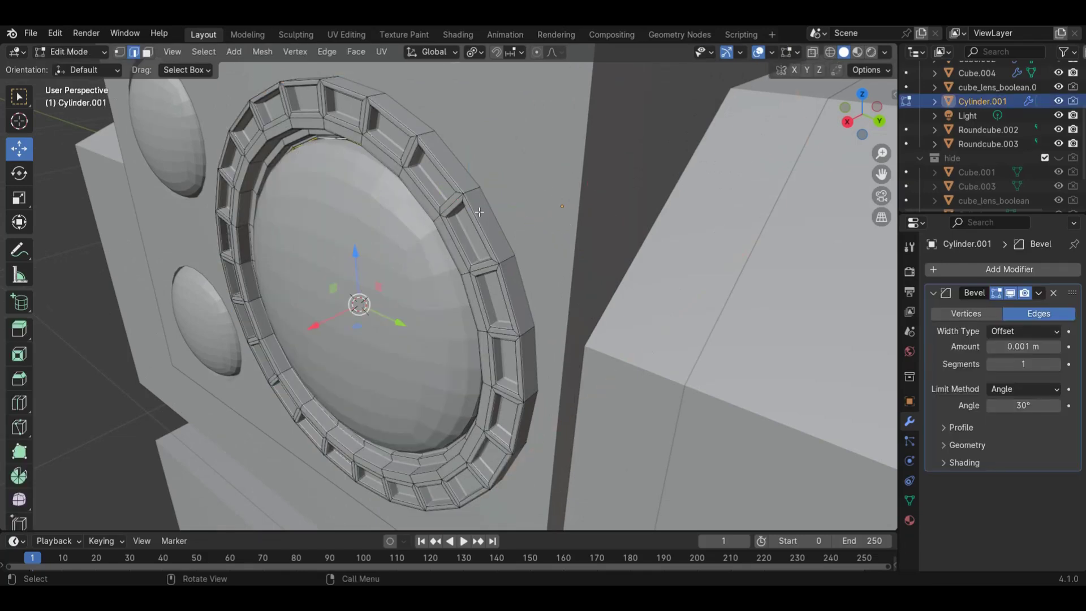
{"action": "left_click", "coordinate": [457, 182], "text": "alt"}
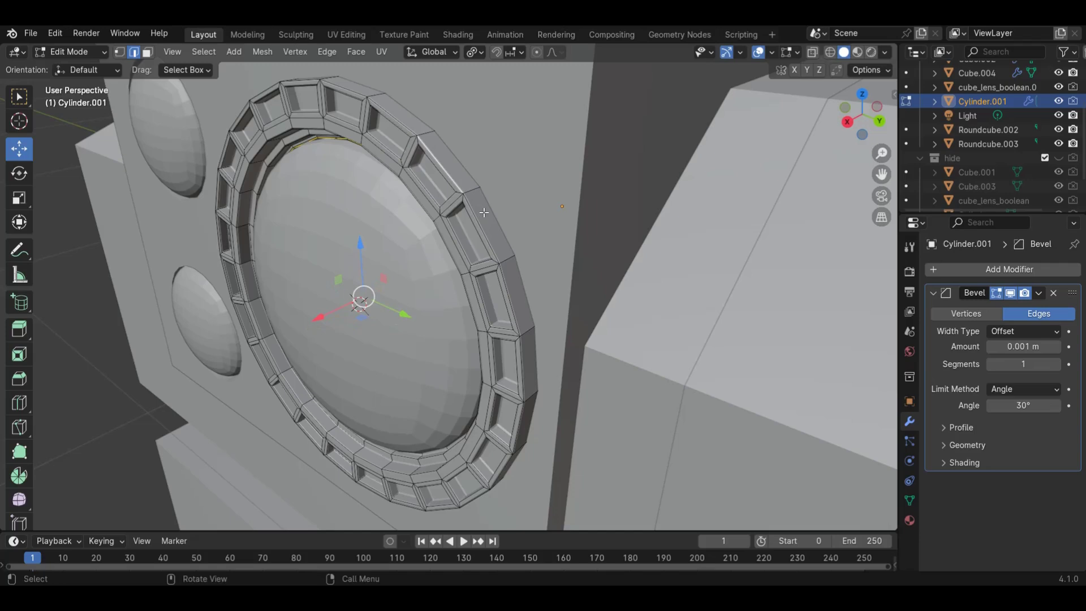
{"action": "left_click", "coordinate": [17, 403]}
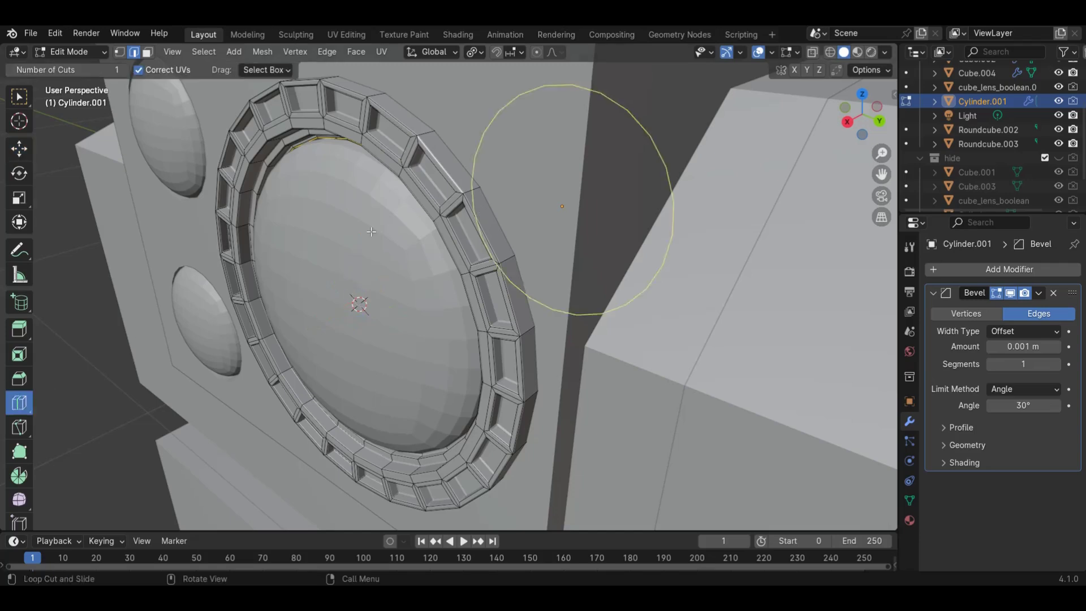
{"action": "left_click", "coordinate": [473, 190]}
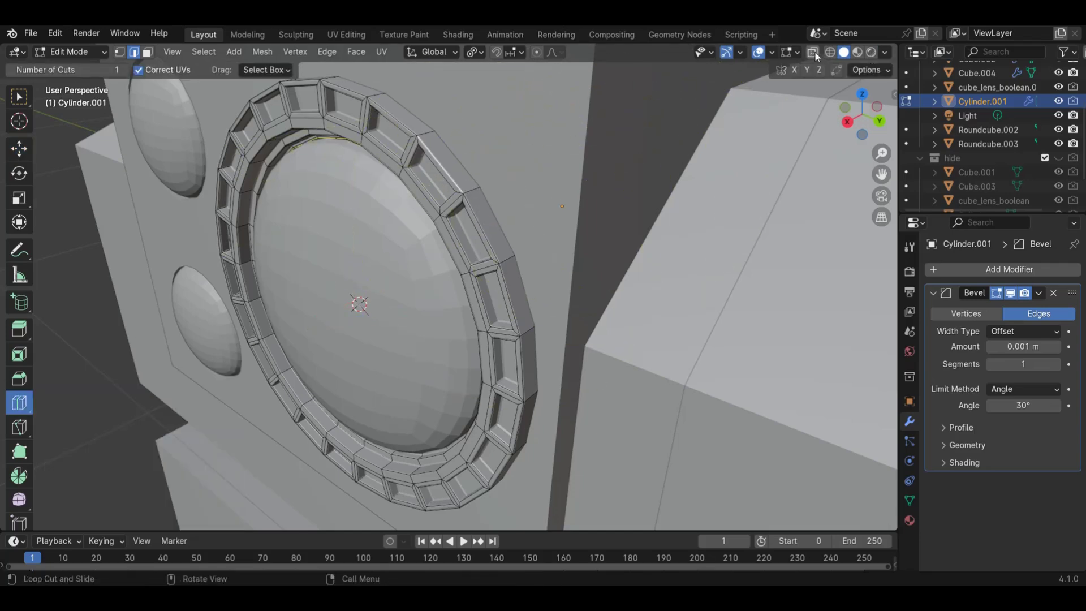
{"action": "left_click", "coordinate": [813, 52]}
{"action": "left_click_drag", "start_coordinate": [626, 138], "coordinate": [473, 187]}
{"action": "left_click", "coordinate": [814, 53]}
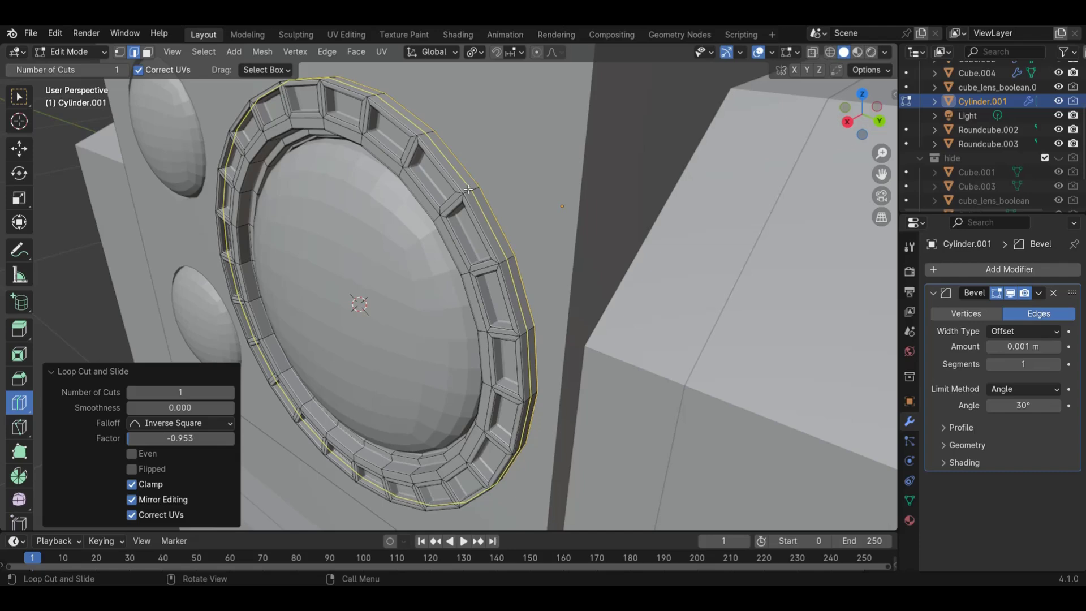
{"action": "left_click_drag", "start_coordinate": [472, 191], "coordinate": [477, 194]}
Duplicate the new edge loop in place and separate the copy into its own object
{"action": "left_click", "coordinate": [19, 96]}
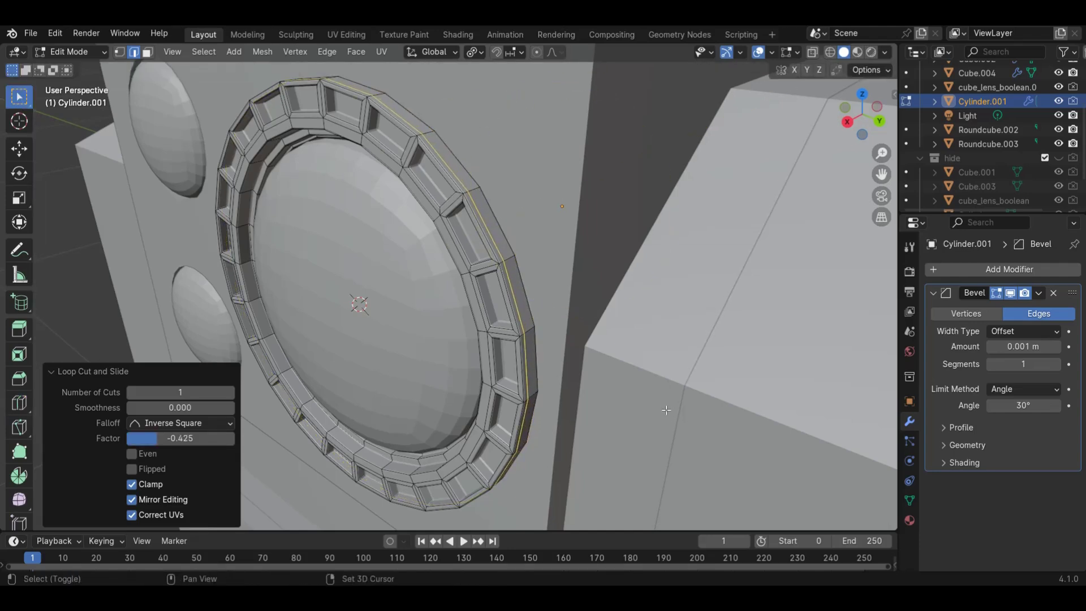
{"action": "key", "text": "shift+d"}
{"action": "right_click", "coordinate": [653, 364]}
{"action": "key", "text": "p"}
{"action": "left_click", "coordinate": [654, 365]}
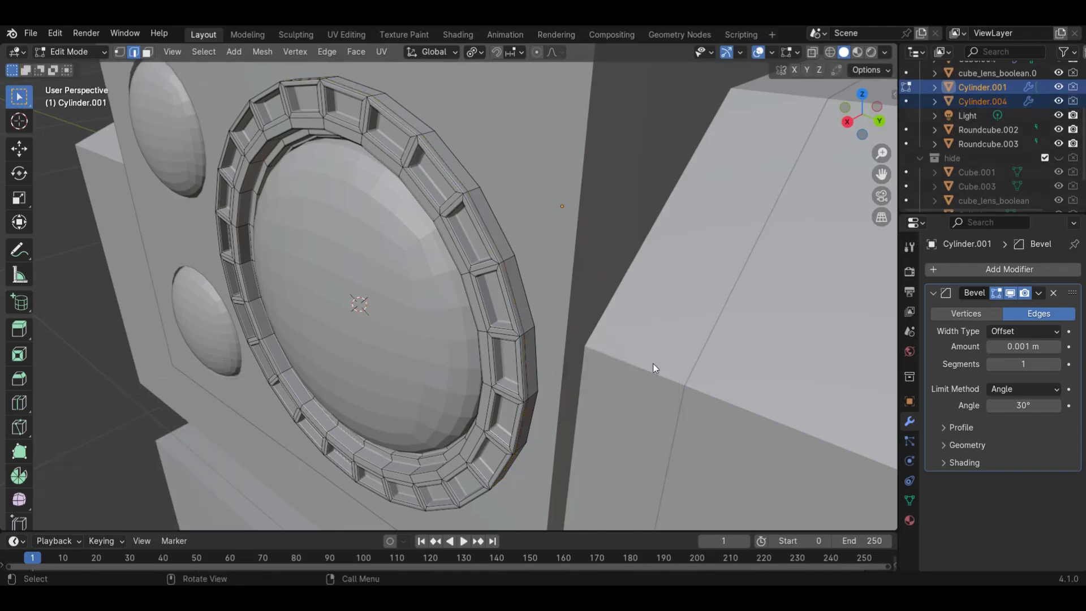
Select the separated edge loop in its own object and move it about 0.003 m along X
{"action": "key", "text": "Tab"}
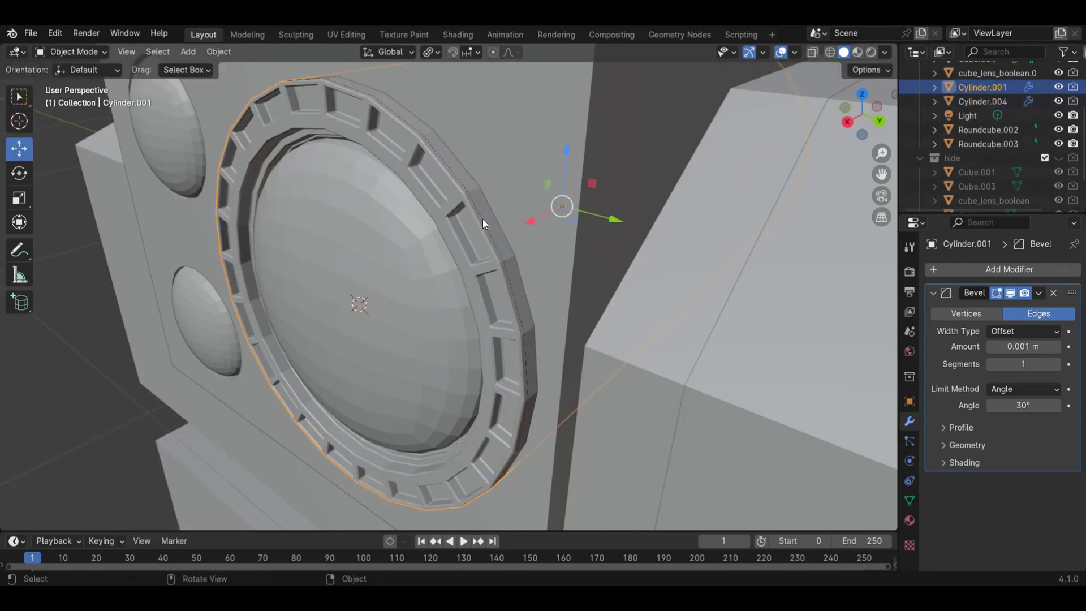
{"action": "left_click", "coordinate": [483, 221]}
{"action": "key", "text": "Tab"}
{"action": "left_click", "coordinate": [524, 294], "text": "alt"}
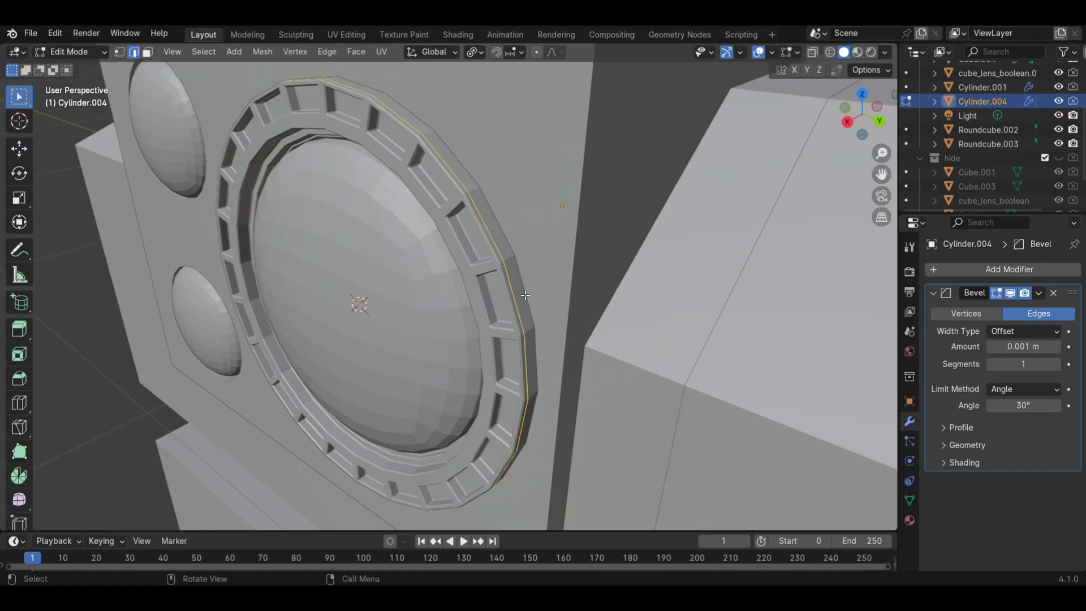
{"action": "left_click", "coordinate": [847, 121]}
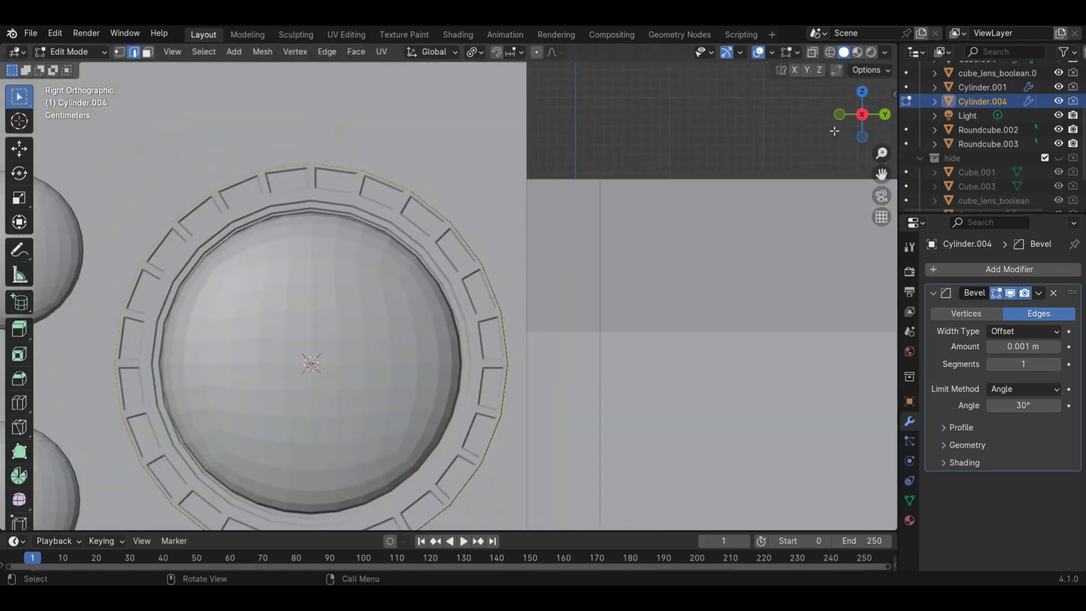
{"action": "left_click_drag", "start_coordinate": [888, 124], "coordinate": [911, 122]}
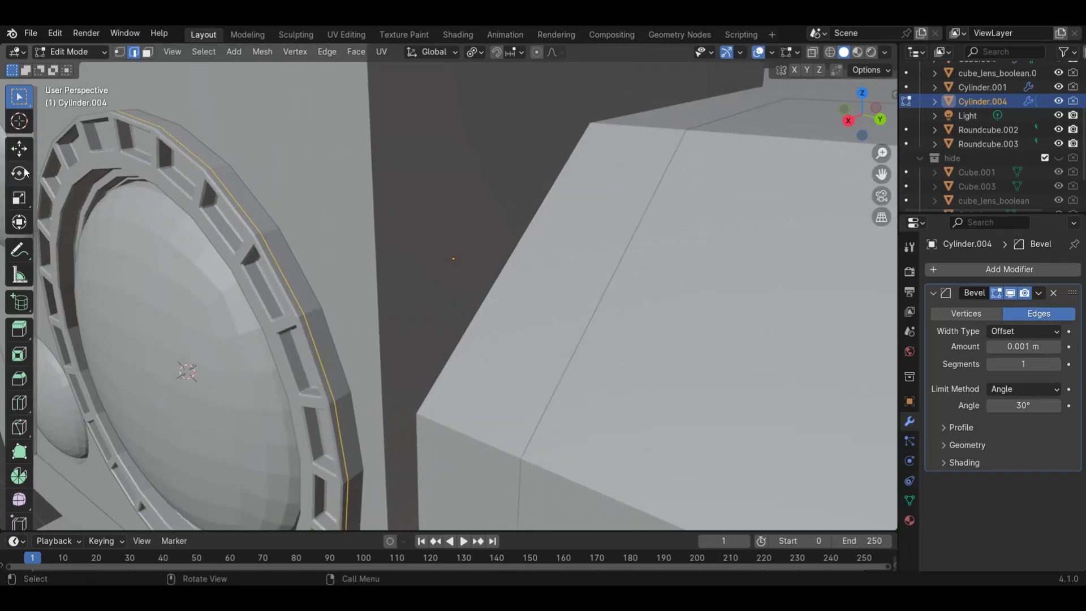
{"action": "left_click", "coordinate": [19, 148]}
{"action": "left_click_drag", "start_coordinate": [113, 406], "coordinate": [127, 400]}
{"action": "scroll", "coordinate": [493, 310], "scroll_direction": "down", "scroll_amount": 3}
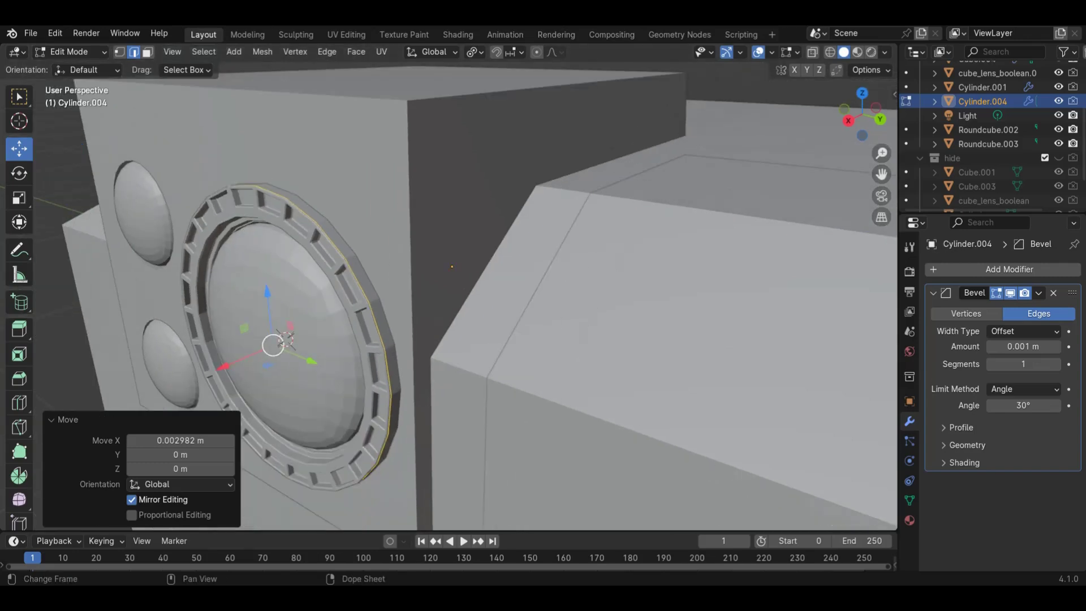
{"action": "left_click", "coordinate": [882, 559]}
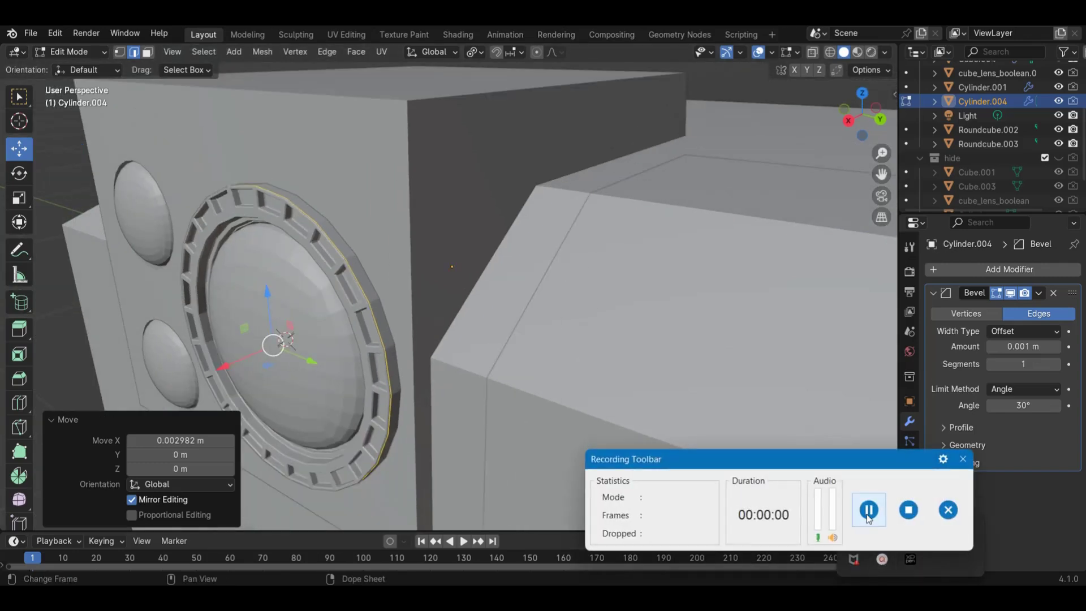
{"action": "left_click", "coordinate": [963, 459]}
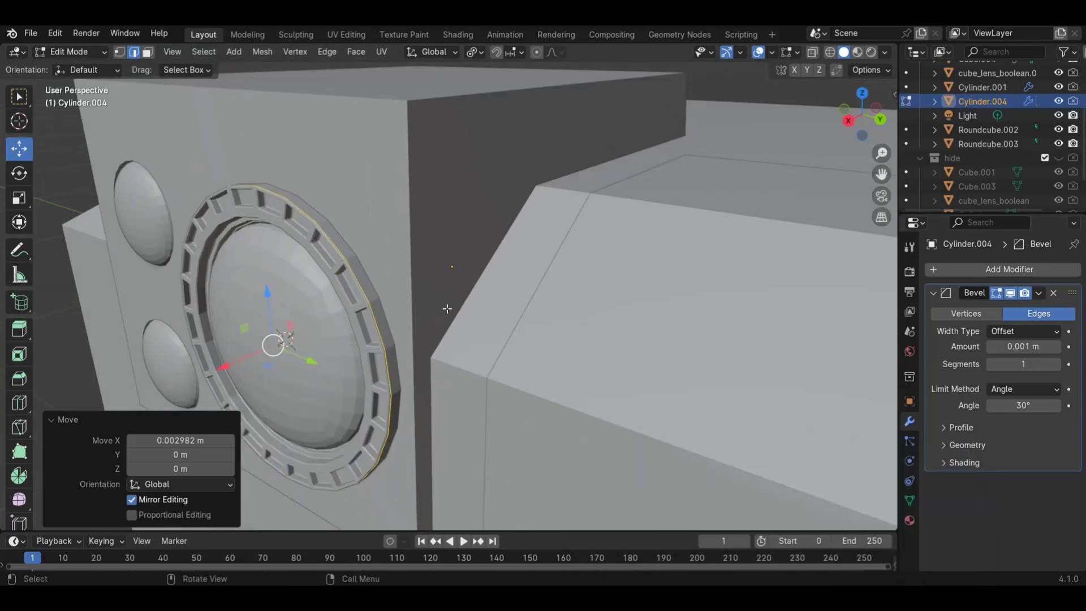
Extrude the separated edge loop outward by scaling it to about 1.058, forming a flat ring around the lens tube
{"action": "scroll", "coordinate": [580, 229], "scroll_direction": "up", "scroll_amount": 2}
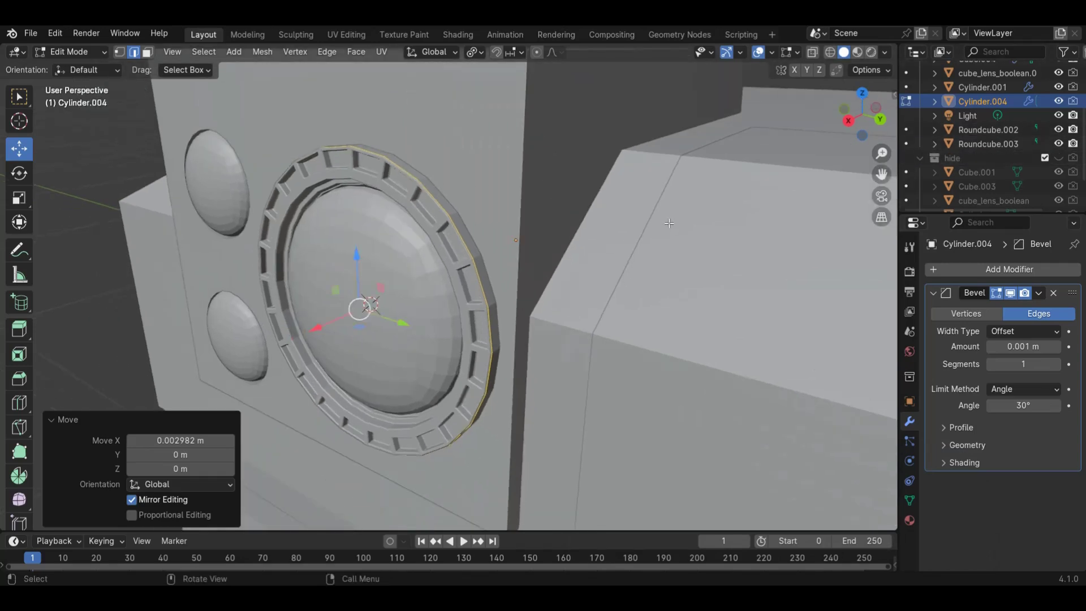
{"action": "key", "text": "Tab"}
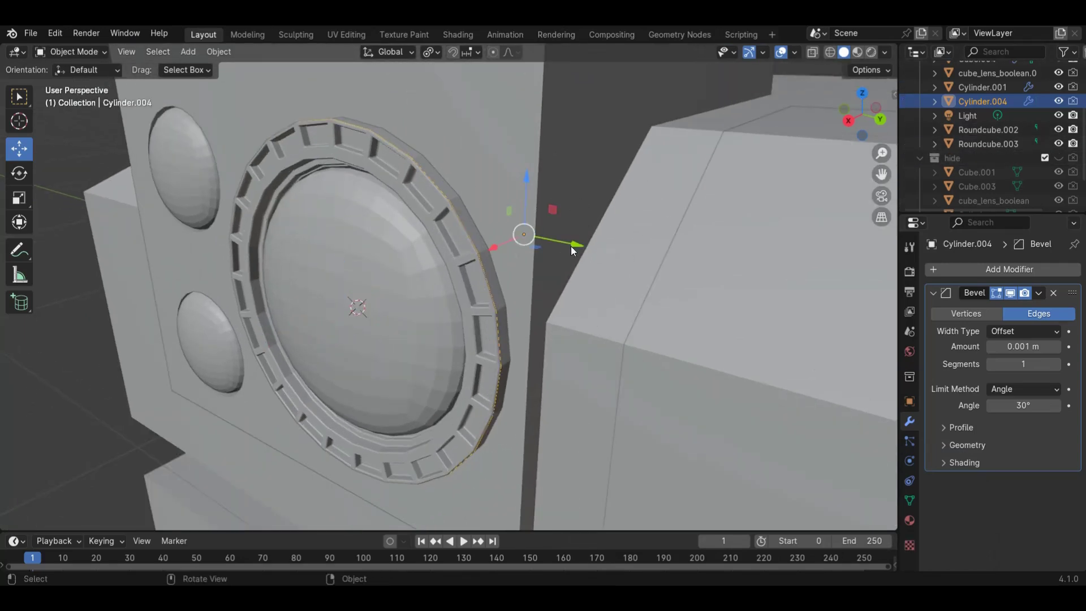
{"action": "key", "text": "Tab"}
{"action": "key", "text": "s"}
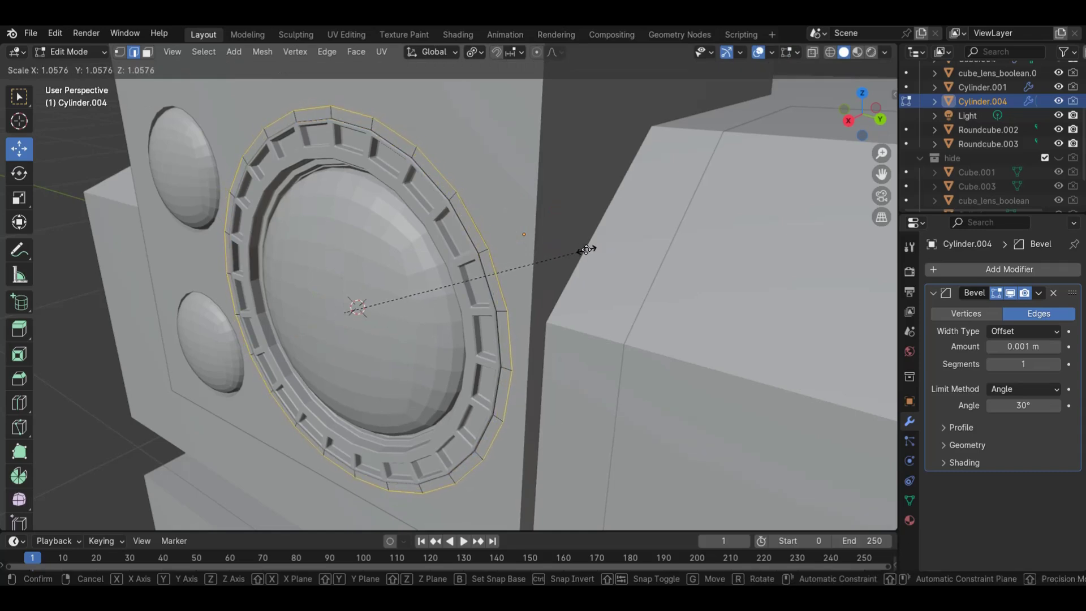
{"action": "left_click", "coordinate": [588, 248]}
{"action": "left_click_drag", "start_coordinate": [848, 116], "coordinate": [759, 133]}
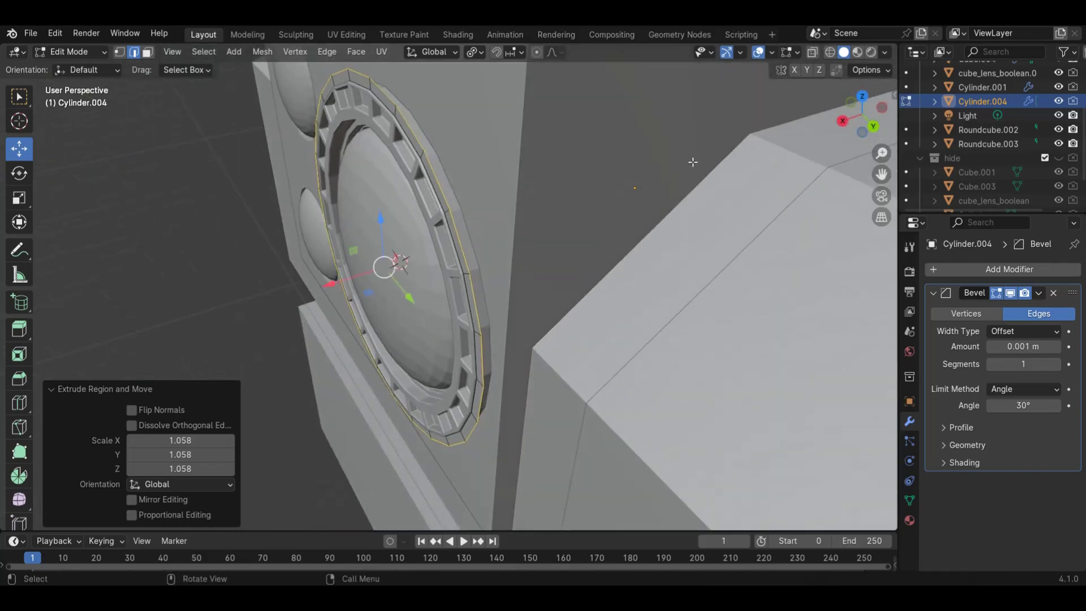
{"action": "key", "text": "g"}
{"action": "left_click", "coordinate": [622, 174]}
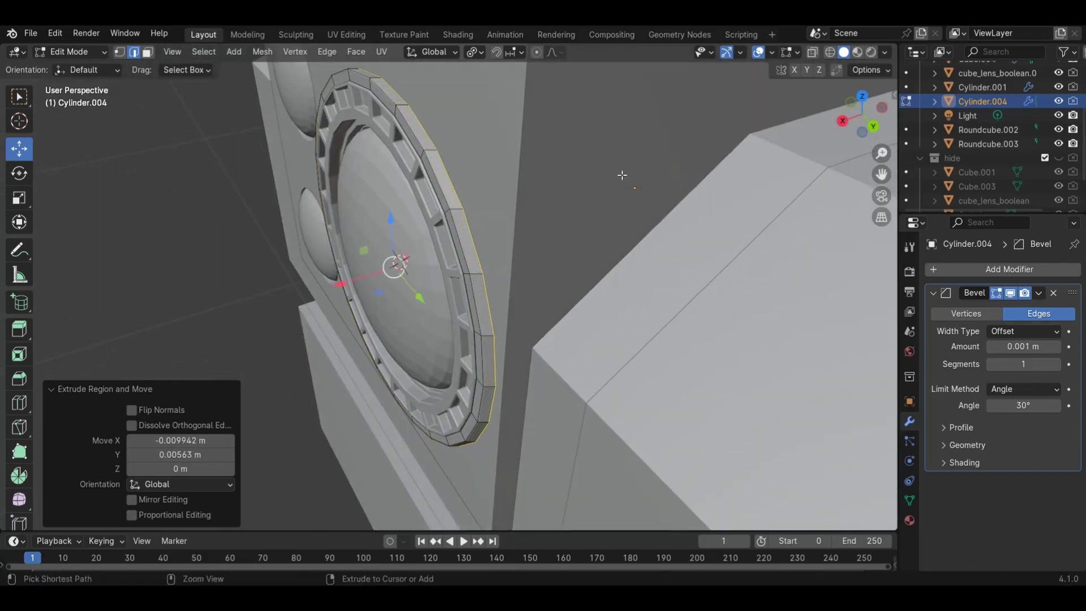
{"action": "key", "text": "ctrl+z"}
Extrude the ring's outer edge loop back along X by about -0.015 m to form its outer wall
{"action": "key", "text": "g"}
{"action": "key", "text": "x"}
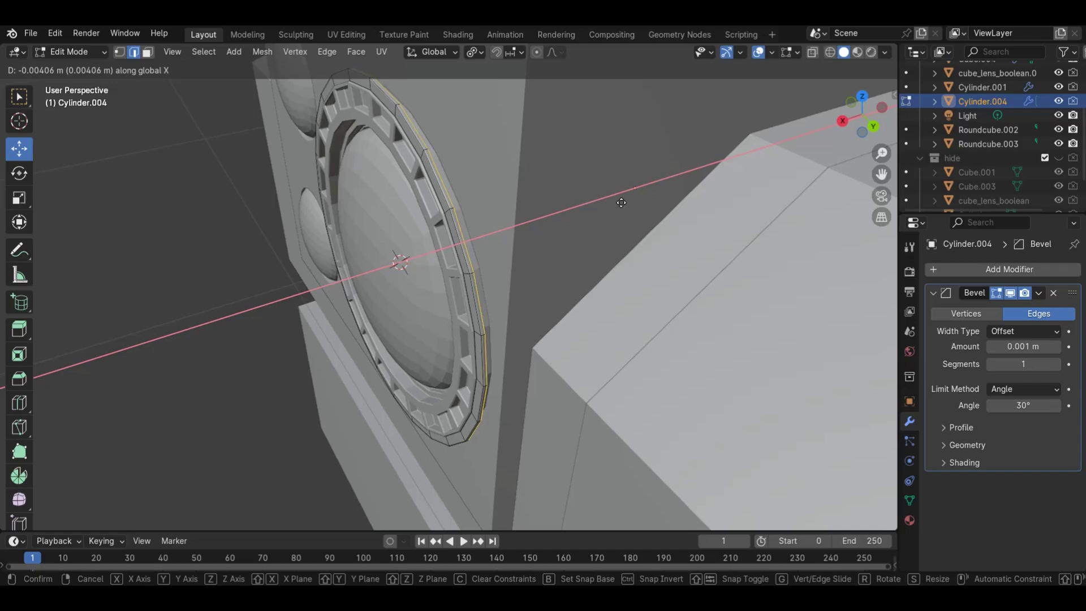
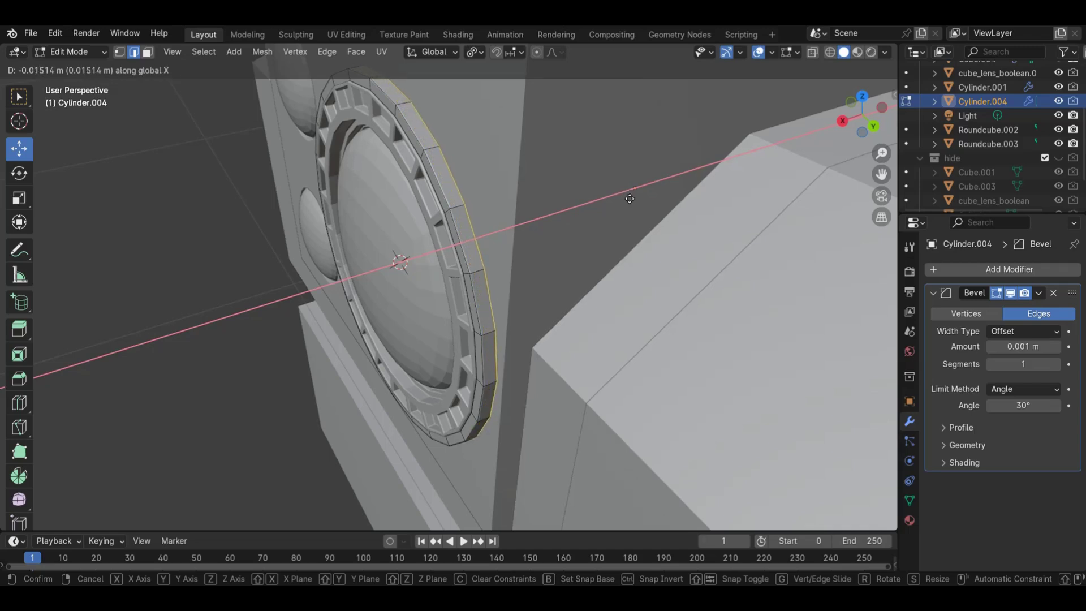
{"action": "left_click", "coordinate": [633, 197]}
Isolate the ring and select both of its open edge loops, the inner front one and the outer back one
{"action": "key", "text": "KP_Divide"}
{"action": "middle_click_drag", "start_coordinate": [829, 129], "coordinate": [798, 161]}
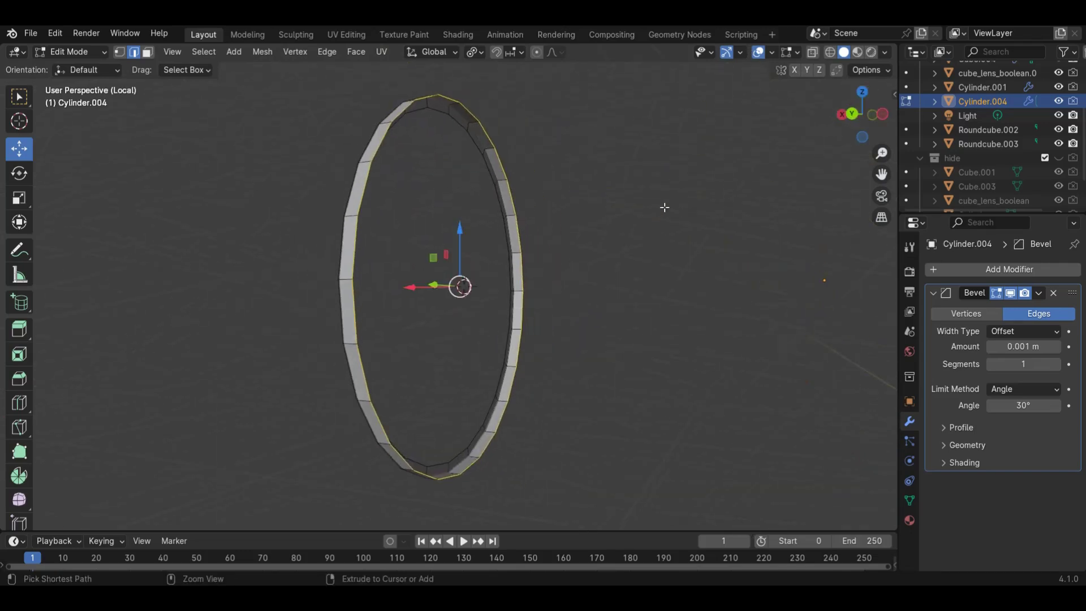
{"action": "key", "text": "alt+z"}
{"action": "left_click", "coordinate": [430, 107], "text": "alt"}
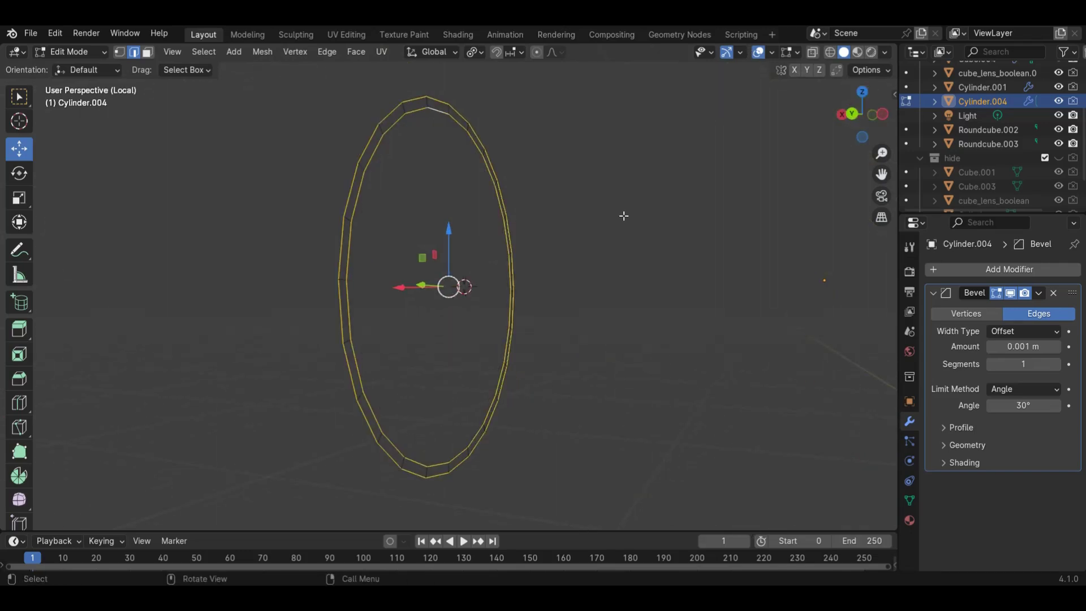
{"action": "left_click_drag", "start_coordinate": [850, 112], "coordinate": [575, 297]}
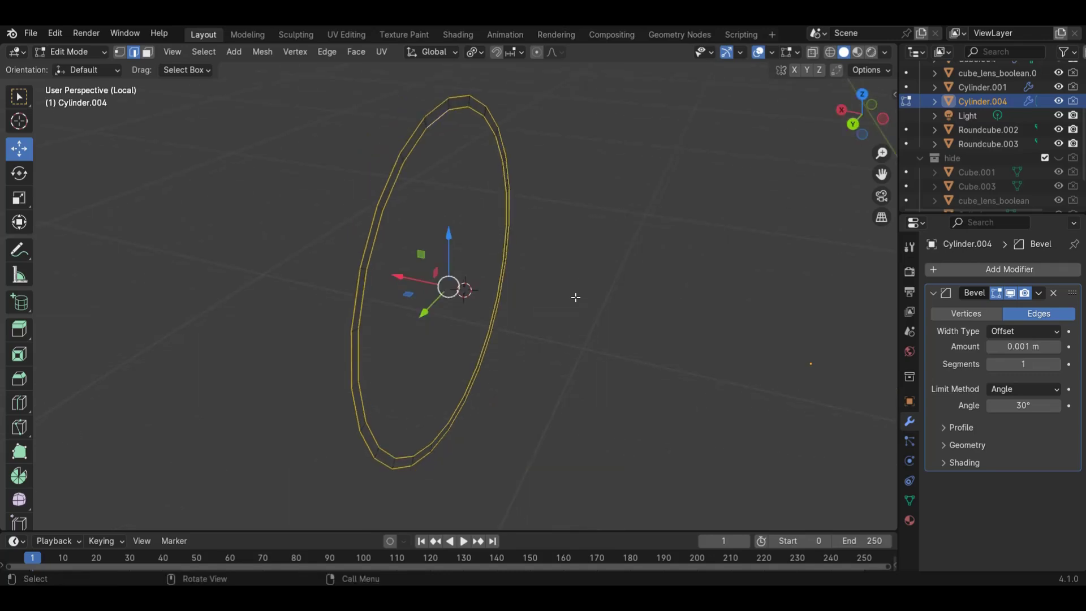
Nudge the two selected edge loops slightly along X, checking the ring against the full model
{"action": "left_click_drag", "start_coordinate": [411, 275], "coordinate": [556, 268]}
{"action": "right_click", "coordinate": [555, 268]}
{"action": "key", "text": "g"}
{"action": "key", "text": "x"}
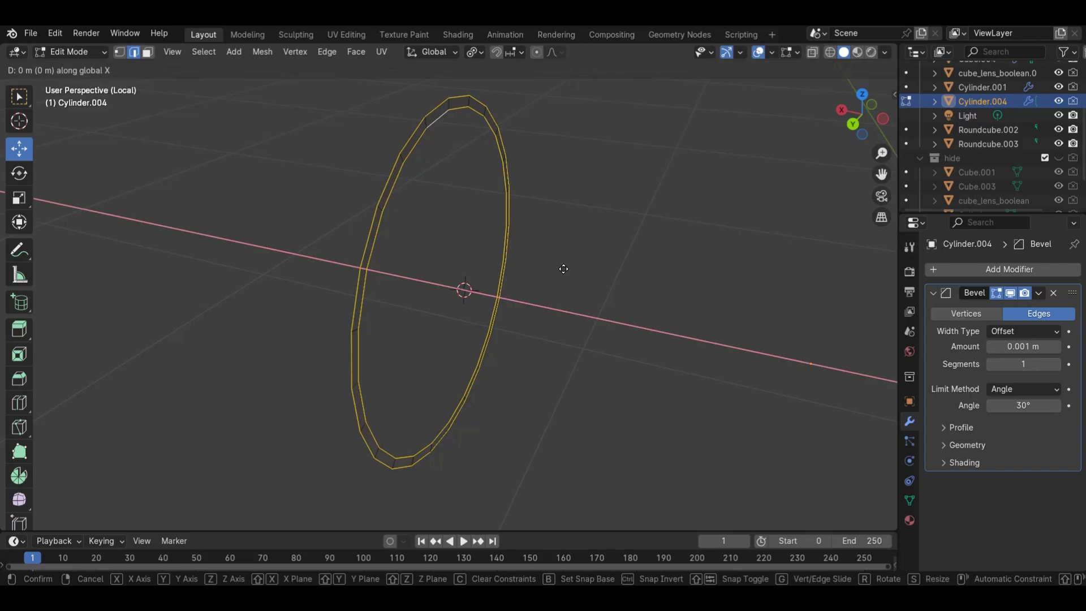
{"action": "left_click", "coordinate": [564, 273]}
{"action": "key", "text": "KP_Divide"}
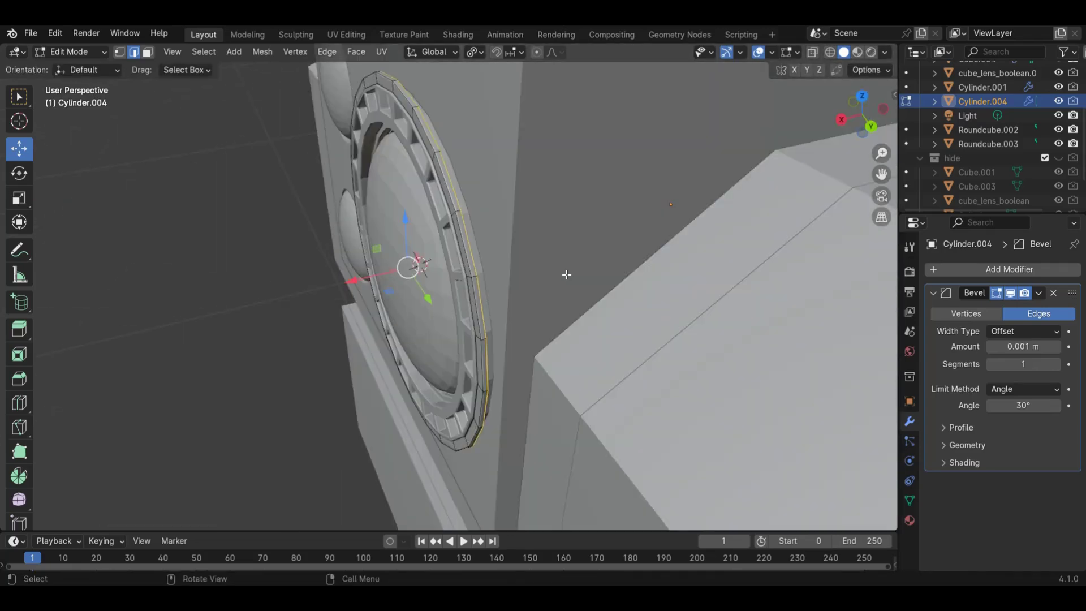
{"action": "scroll", "coordinate": [420, 281], "scroll_direction": "up", "scroll_amount": 4}
{"action": "left_click_drag", "start_coordinate": [299, 271], "coordinate": [303, 271]}
{"action": "middle_click_drag", "start_coordinate": [362, 249], "coordinate": [572, 216]}
Isolate the ring again and show the LoopTools operations available for the selected edge loops
{"action": "key", "text": "KP_Divide"}
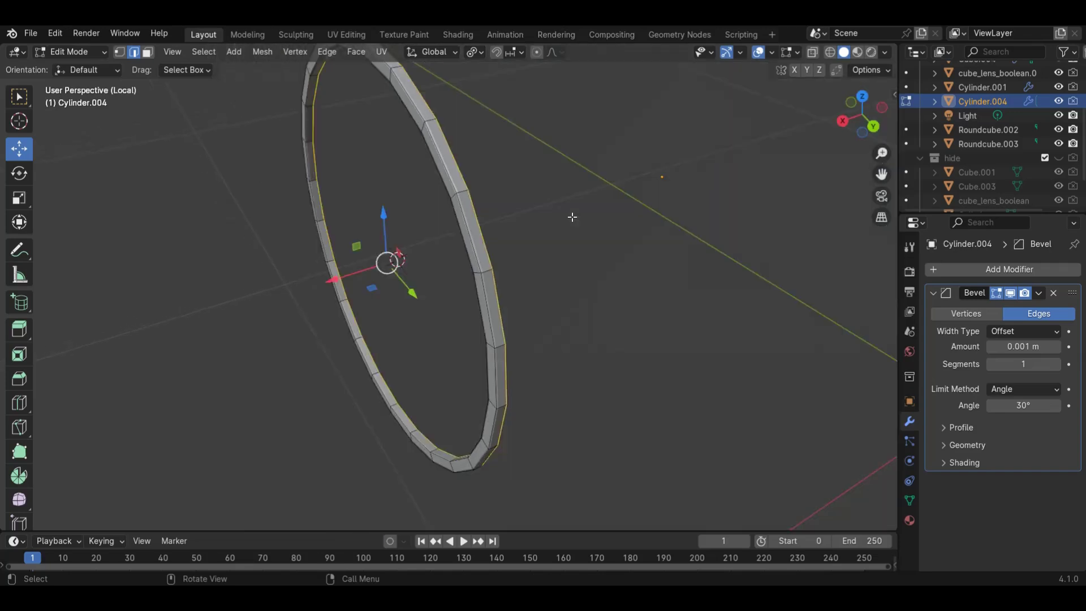
{"action": "middle_click_drag", "start_coordinate": [830, 123], "coordinate": [769, 167]}
{"action": "scroll", "coordinate": [735, 187], "scroll_direction": "up", "scroll_amount": 3}
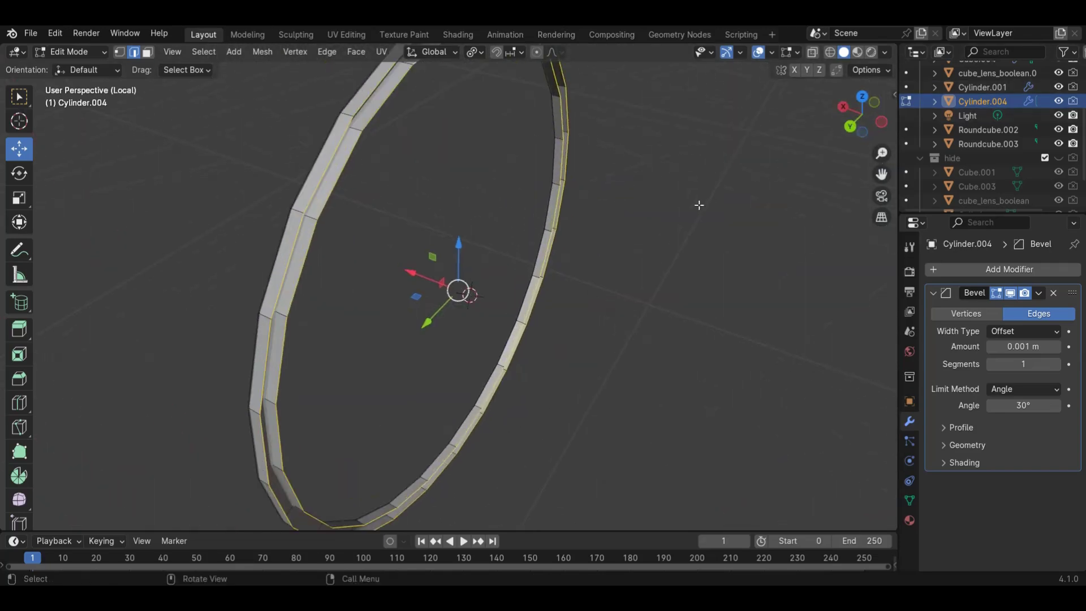
{"action": "key", "text": "ctrl+e"}
{"action": "mouse_move", "coordinate": [698, 121]}
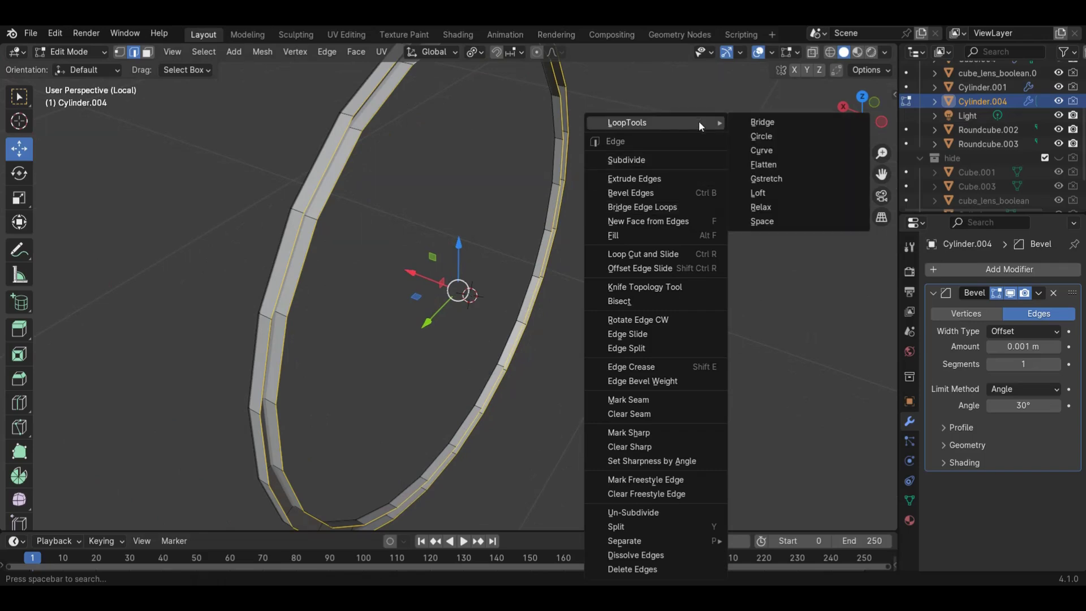
Search the add-ons in the preferences for "loop" to check whether LoopTools is enabled
{"action": "left_click", "coordinate": [55, 34]}
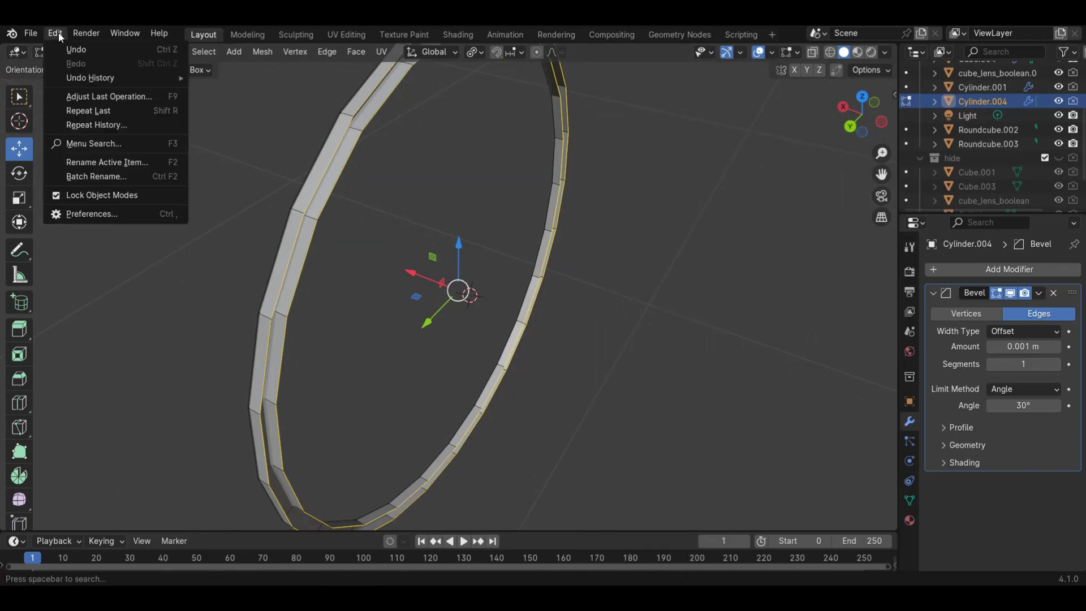
{"action": "mouse_move", "coordinate": [86, 33]}
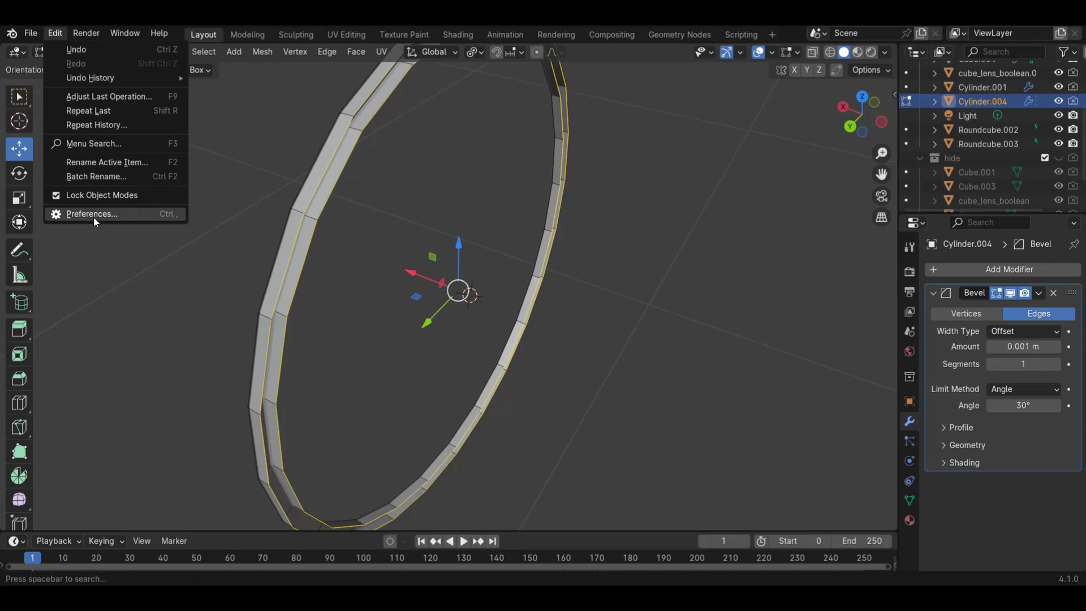
{"action": "left_click", "coordinate": [93, 216]}
{"action": "left_click", "coordinate": [447, 65]}
{"action": "key", "text": "BackSpace"}
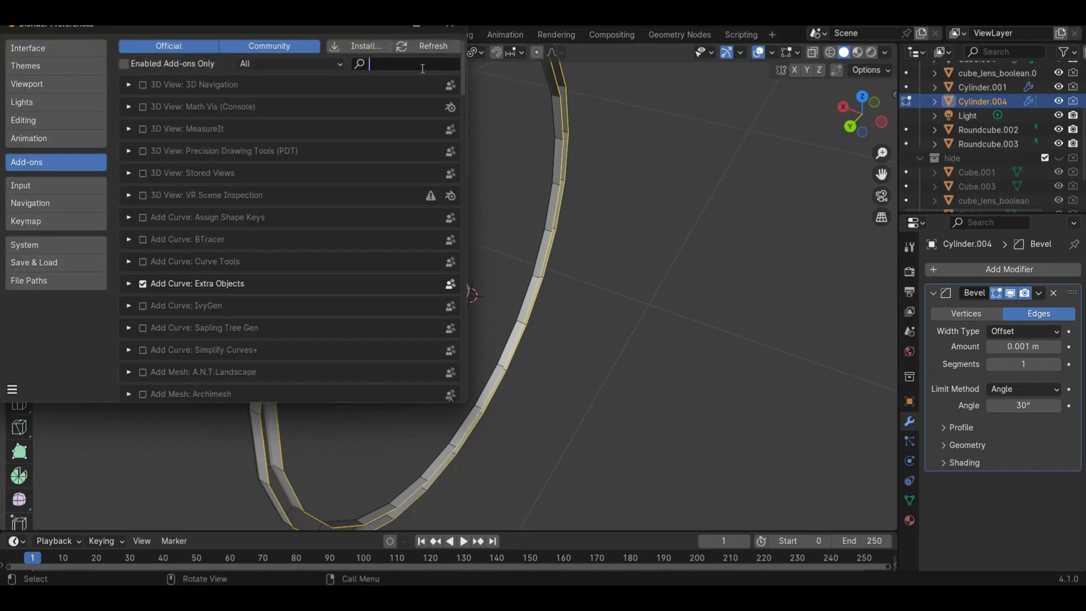
{"action": "type", "text": "loop"}
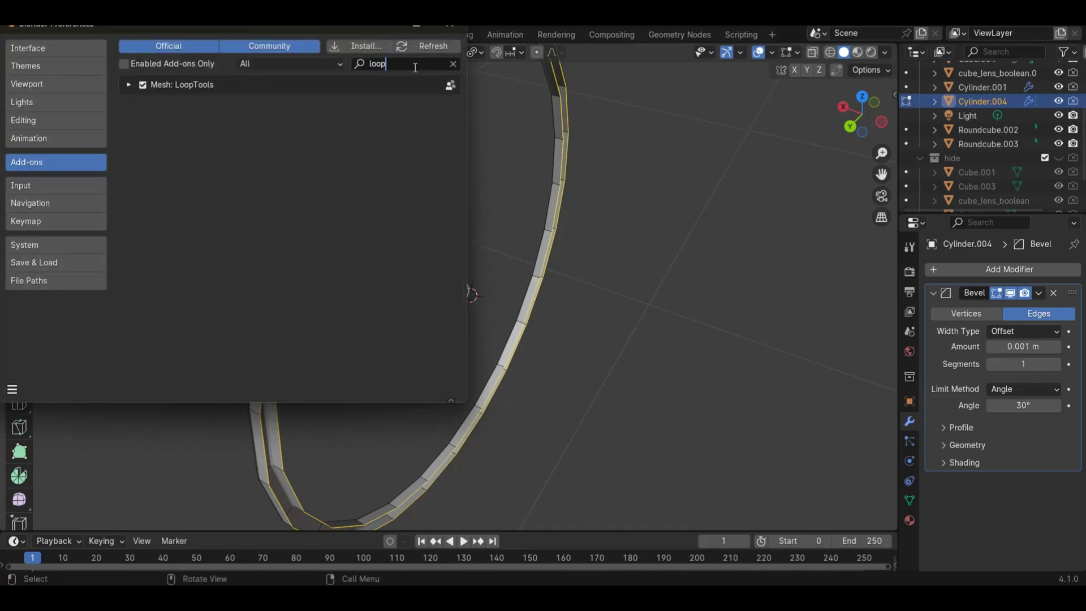
{"action": "left_click", "coordinate": [453, 28]}
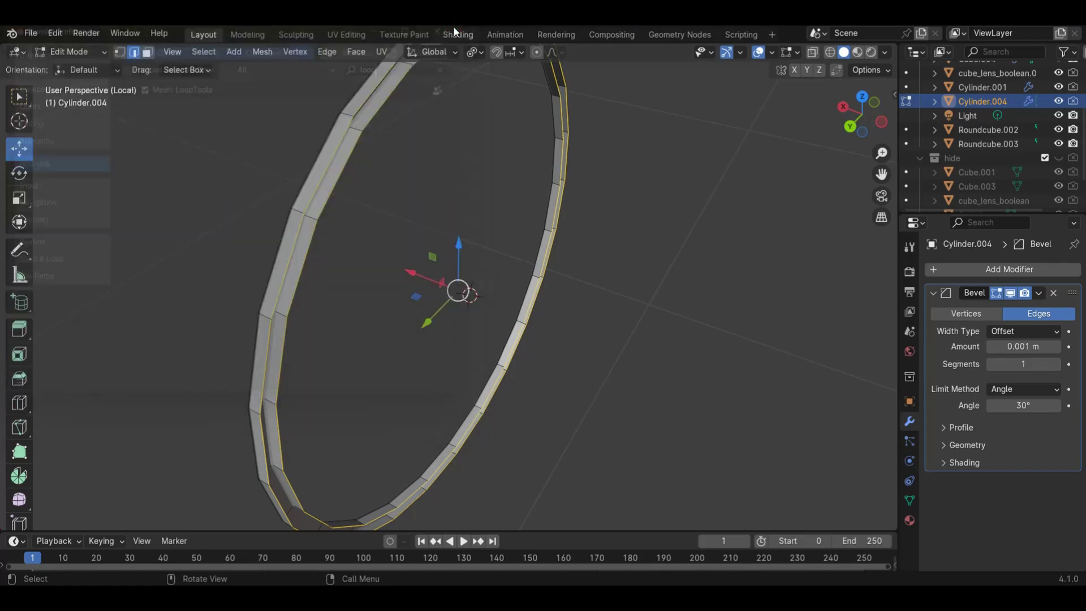
Try the LoopTools Bridge operation twice on the ring's two selected edge loops, undoing it each time
{"action": "scroll", "coordinate": [591, 208], "scroll_direction": "down", "scroll_amount": 3}
{"action": "right_click", "coordinate": [591, 208]}
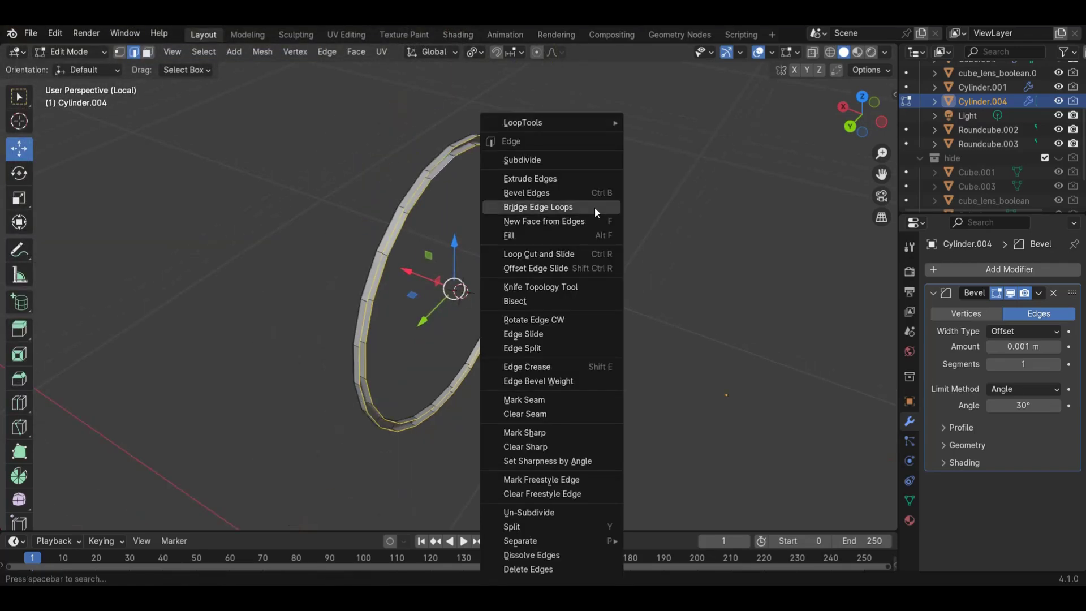
{"action": "mouse_move", "coordinate": [578, 124]}
{"action": "left_click", "coordinate": [658, 123]}
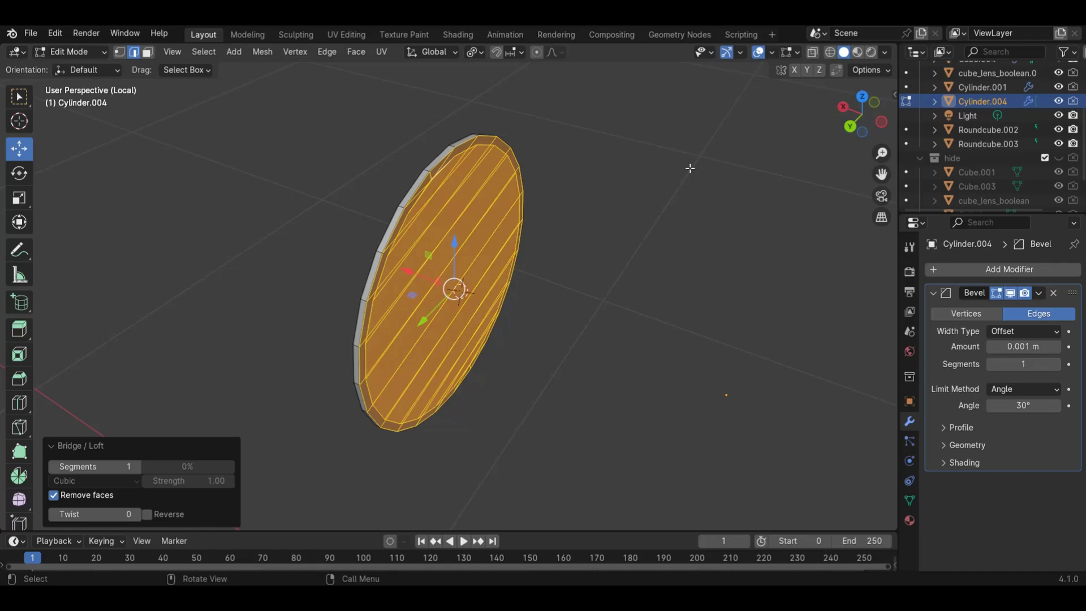
{"action": "left_click_drag", "start_coordinate": [860, 113], "coordinate": [829, 140]}
{"action": "key", "text": "ctrl+z"}
{"action": "middle_click_drag", "start_coordinate": [829, 140], "coordinate": [709, 195]}
{"action": "right_click", "coordinate": [709, 194]}
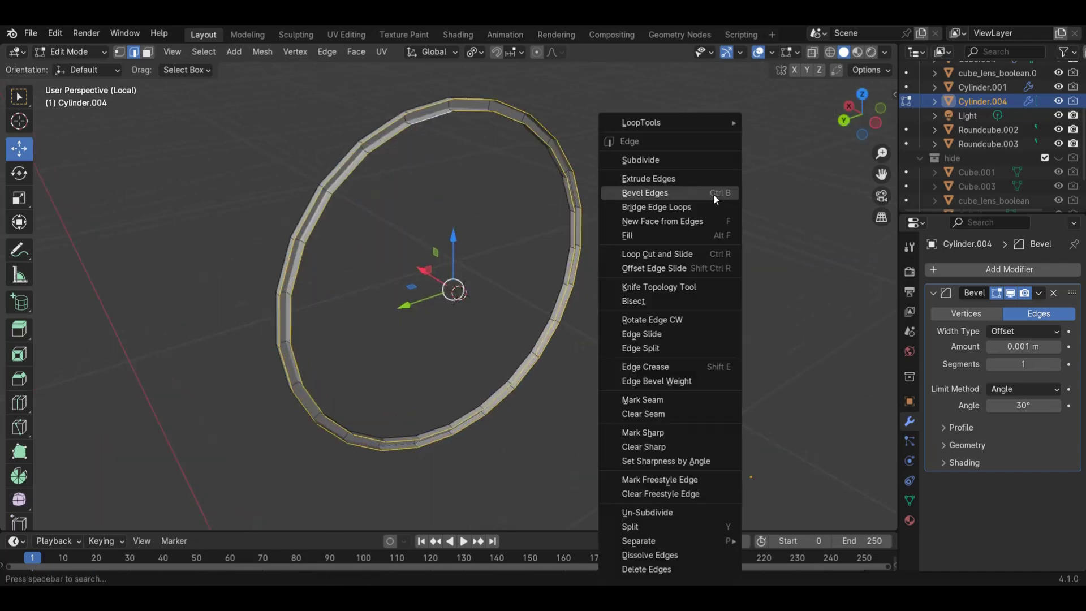
{"action": "mouse_move", "coordinate": [718, 123]}
{"action": "left_click", "coordinate": [787, 121]}
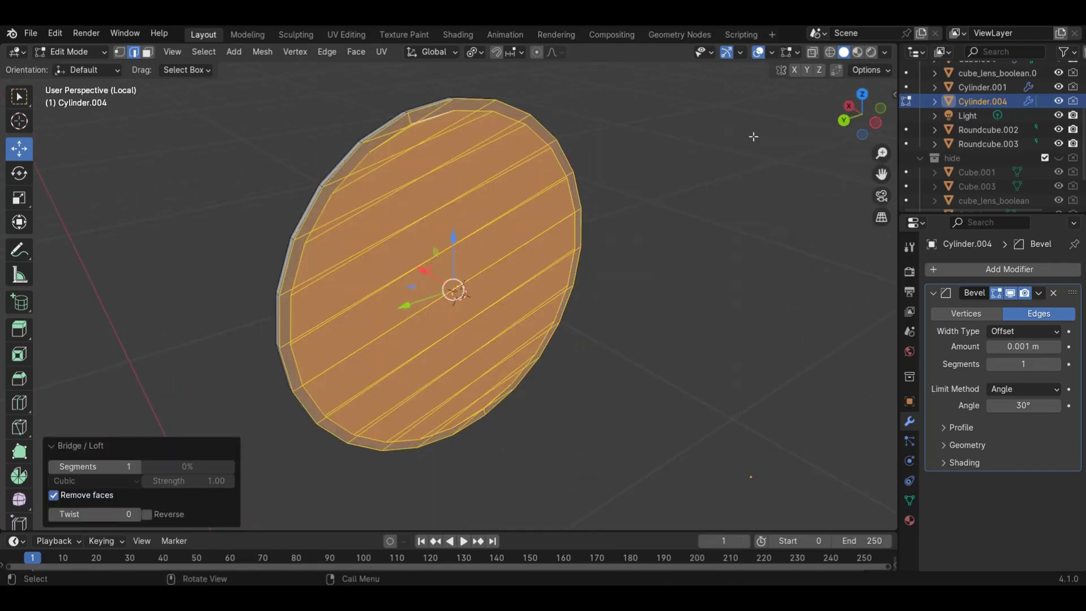
{"action": "key", "text": "ctrl+z"}
Try to fill the two selected edge loops with new faces, and undo the fill
{"action": "middle_click_drag", "start_coordinate": [760, 130], "coordinate": [793, 141]}
{"action": "right_click", "coordinate": [730, 164]}
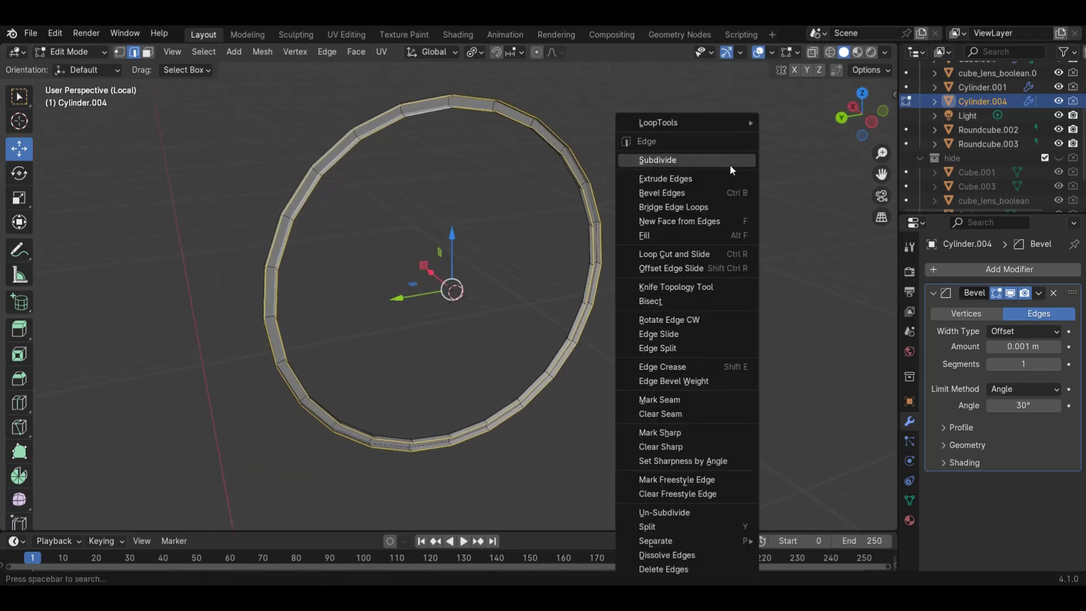
{"action": "key", "text": "f"}
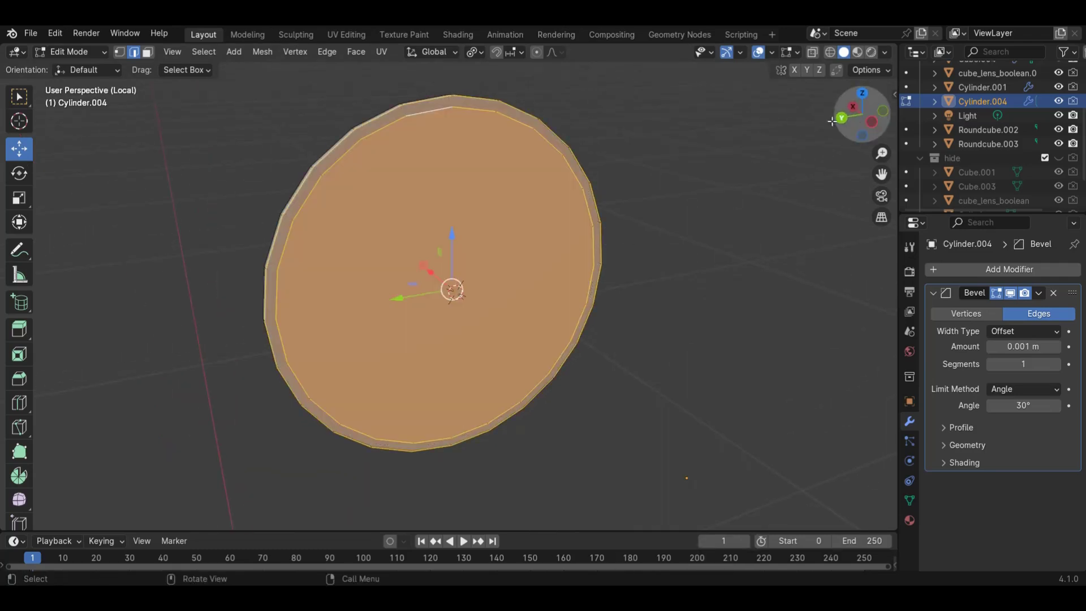
{"action": "middle_click_drag", "start_coordinate": [839, 128], "coordinate": [877, 125]}
{"action": "key", "text": "ctrl+z"}
Switch to the Select Box tool and select the two edge loops bordering the ring's open side
{"action": "left_click", "coordinate": [784, 144]}
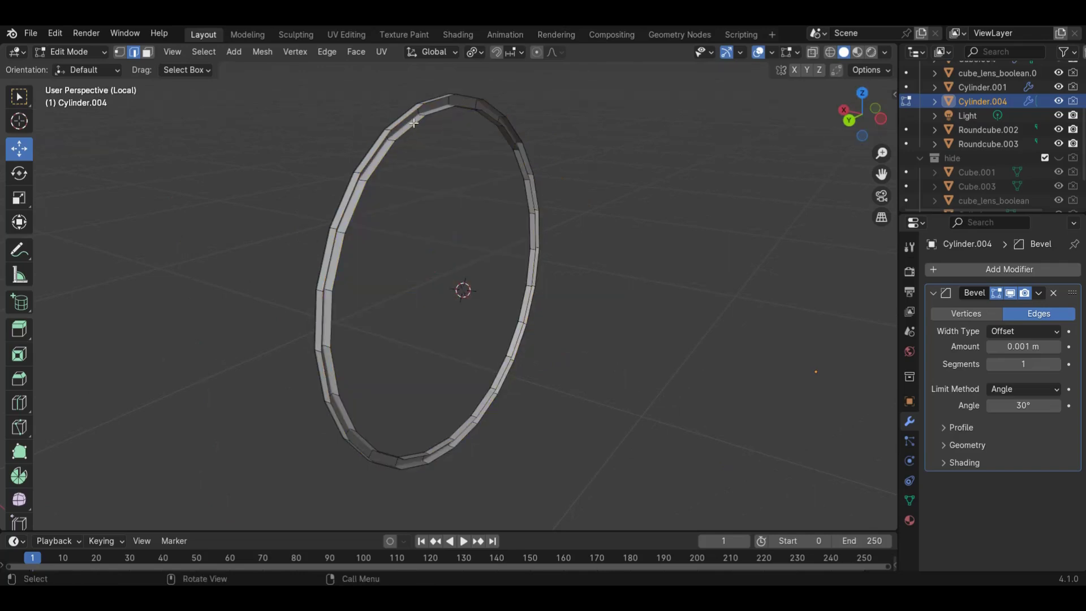
{"action": "left_click", "coordinate": [412, 123]}
{"action": "left_click", "coordinate": [696, 131]}
{"action": "key", "text": "ctrl+z"}
{"action": "key", "text": "ctrl+z"}
{"action": "key", "text": "ctrl+z"}
{"action": "left_click", "coordinate": [493, 113], "text": "alt"}
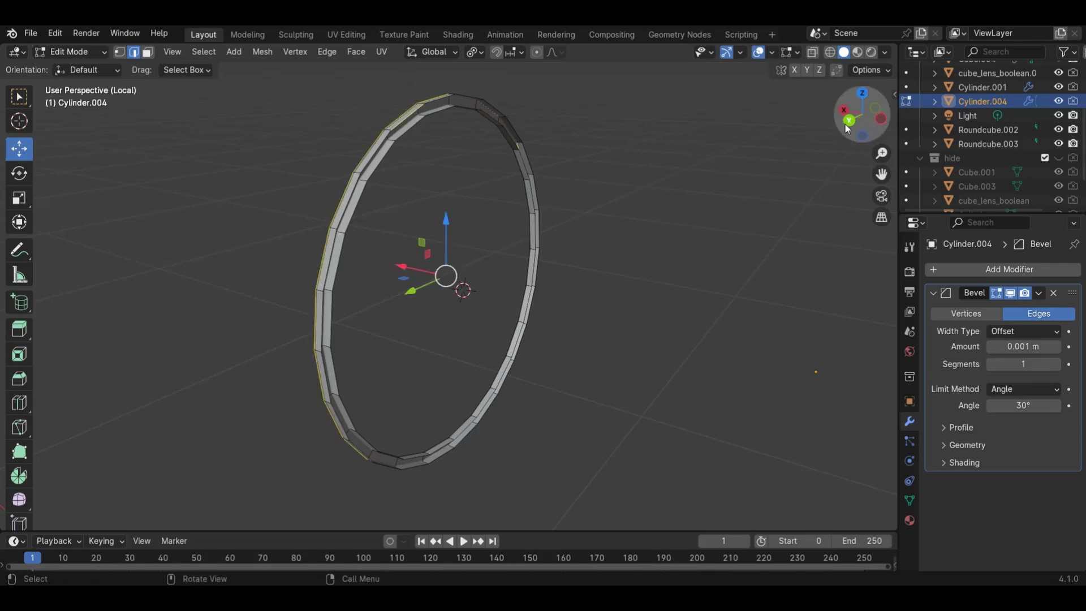
{"action": "left_click_drag", "start_coordinate": [861, 114], "coordinate": [758, 158]}
{"action": "left_click", "coordinate": [473, 106]}
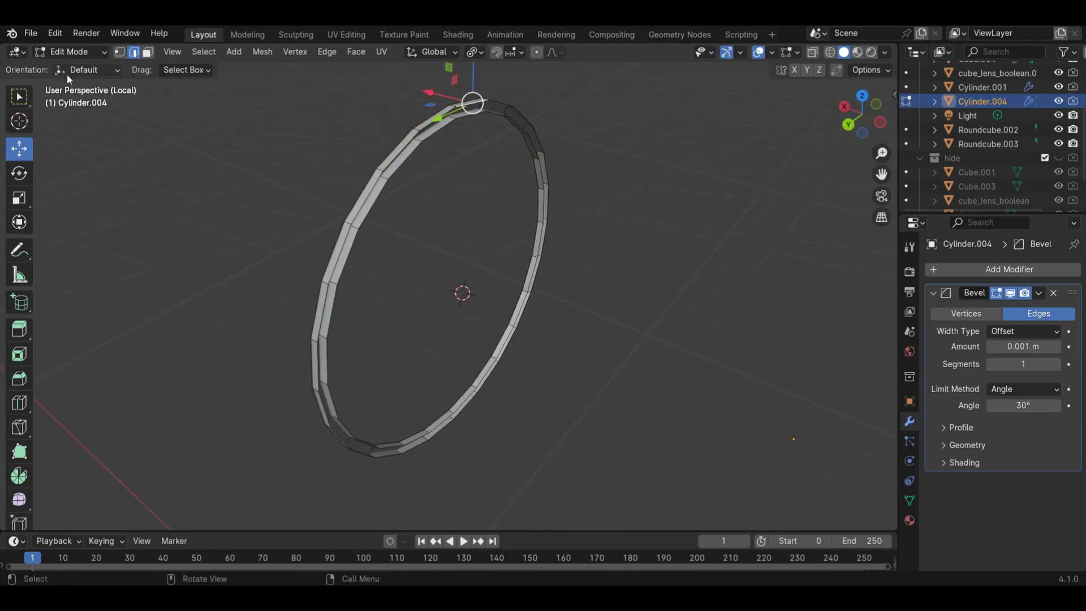
{"action": "left_click", "coordinate": [19, 97]}
{"action": "left_click", "coordinate": [445, 120], "text": "alt"}
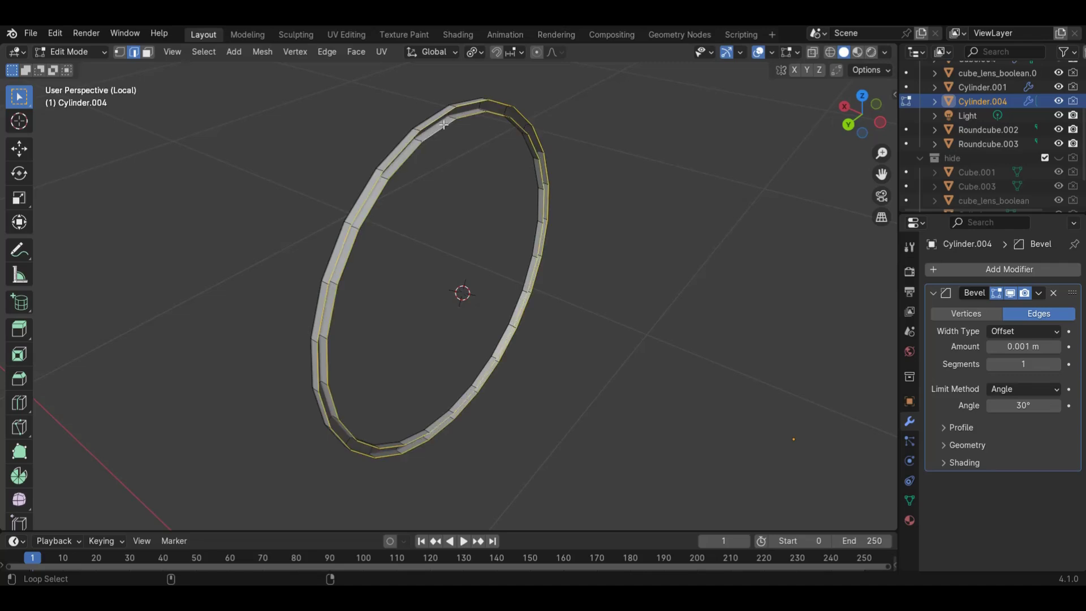
Try a LoopTools Loft between the two selected loops with 3 segments, twist 48 and strength 3, and undo it
{"action": "key", "text": "ctrl+f"}
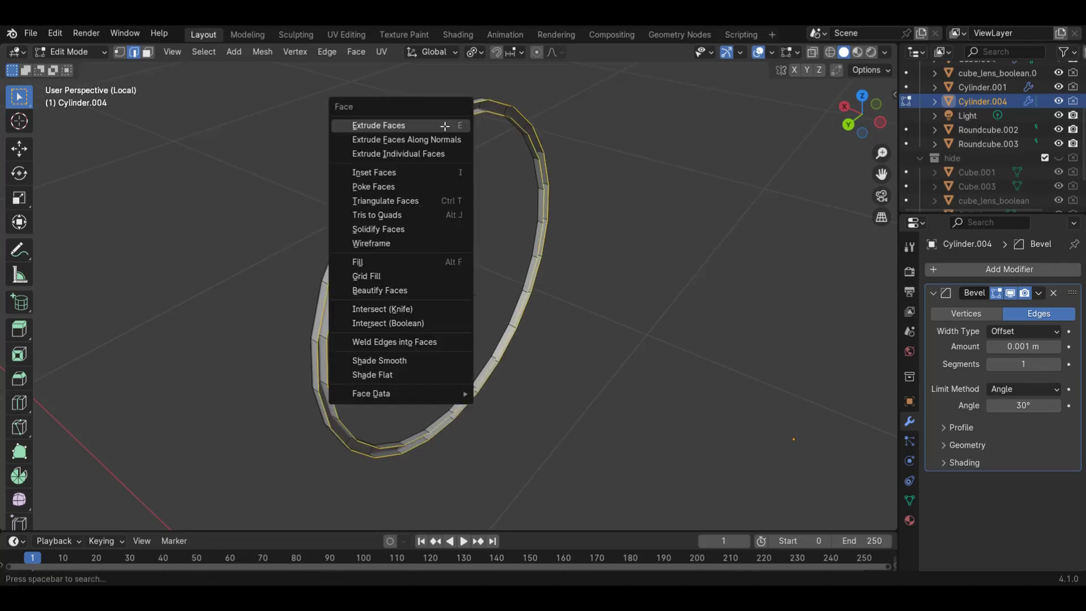
{"action": "key", "text": "Escape"}
{"action": "key", "text": "ctrl+e"}
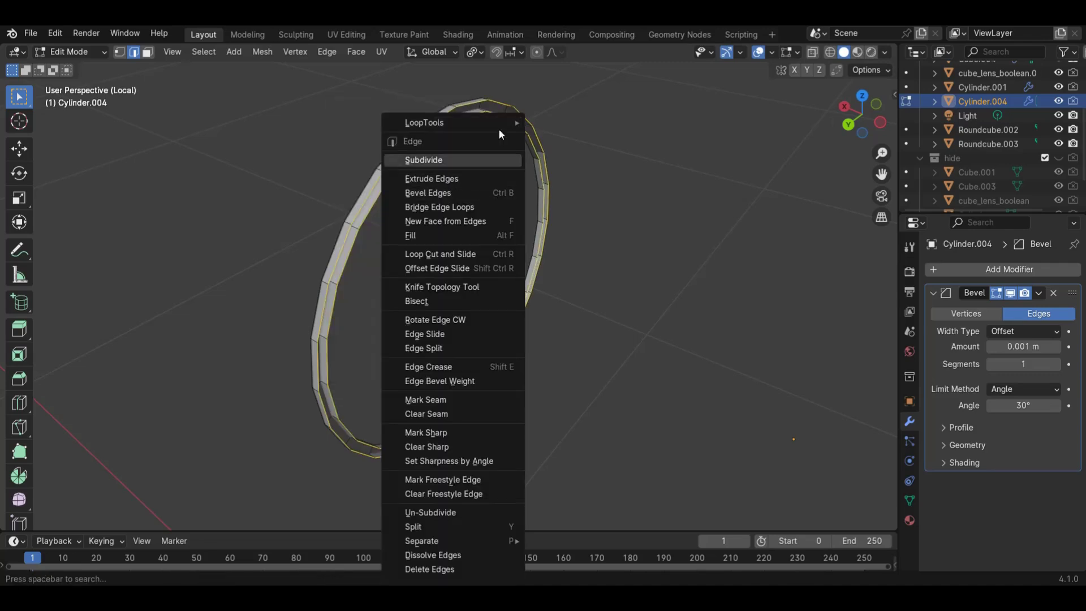
{"action": "mouse_move", "coordinate": [502, 124]}
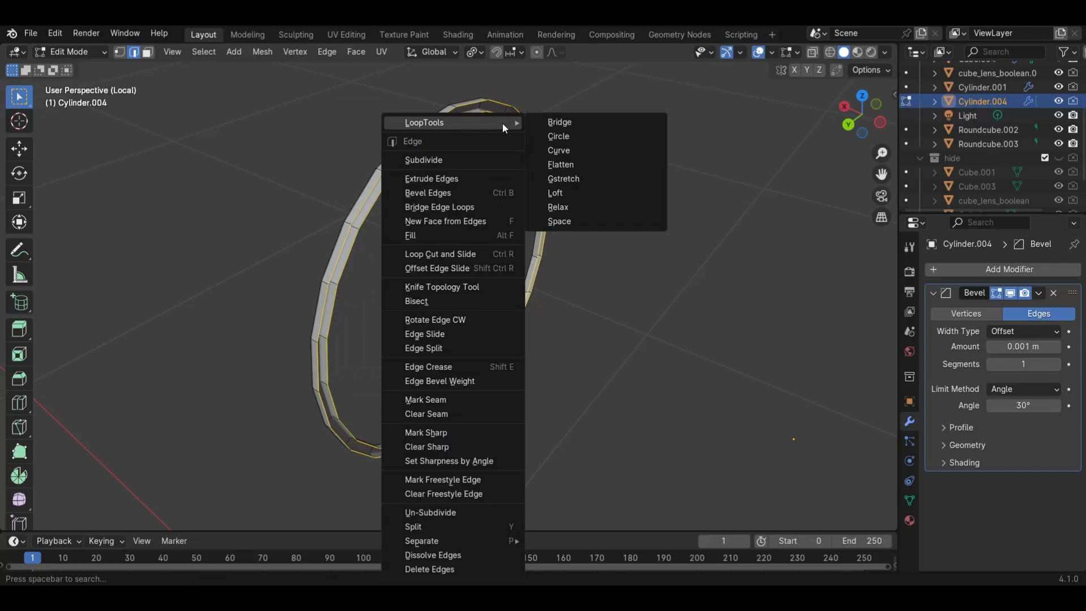
{"action": "left_click", "coordinate": [565, 192]}
{"action": "left_click_drag", "start_coordinate": [842, 109], "coordinate": [833, 113]}
{"action": "left_click", "coordinate": [138, 454]}
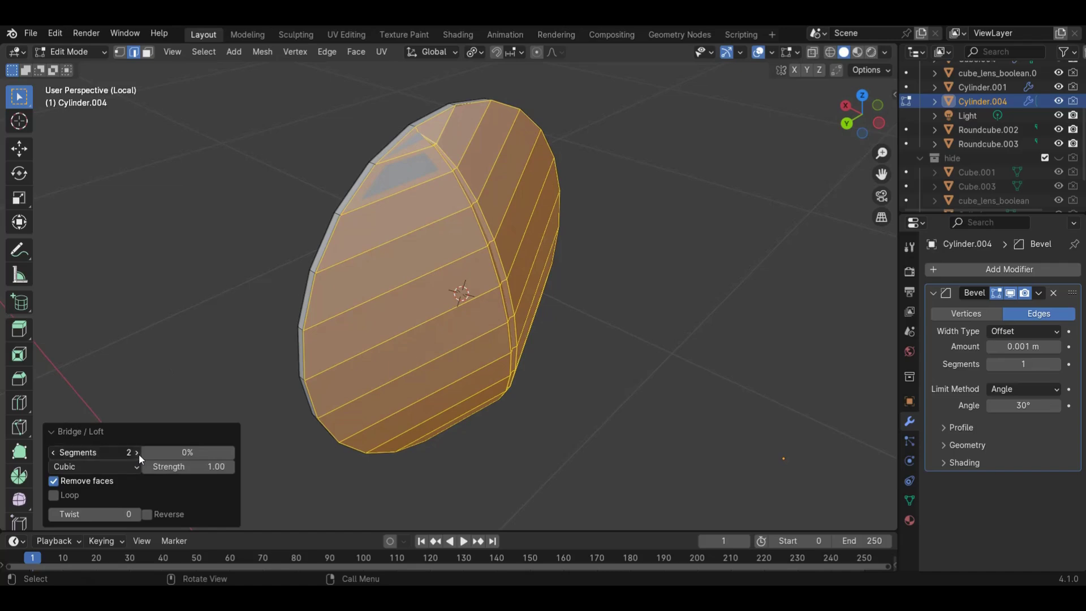
{"action": "left_click", "coordinate": [138, 454]}
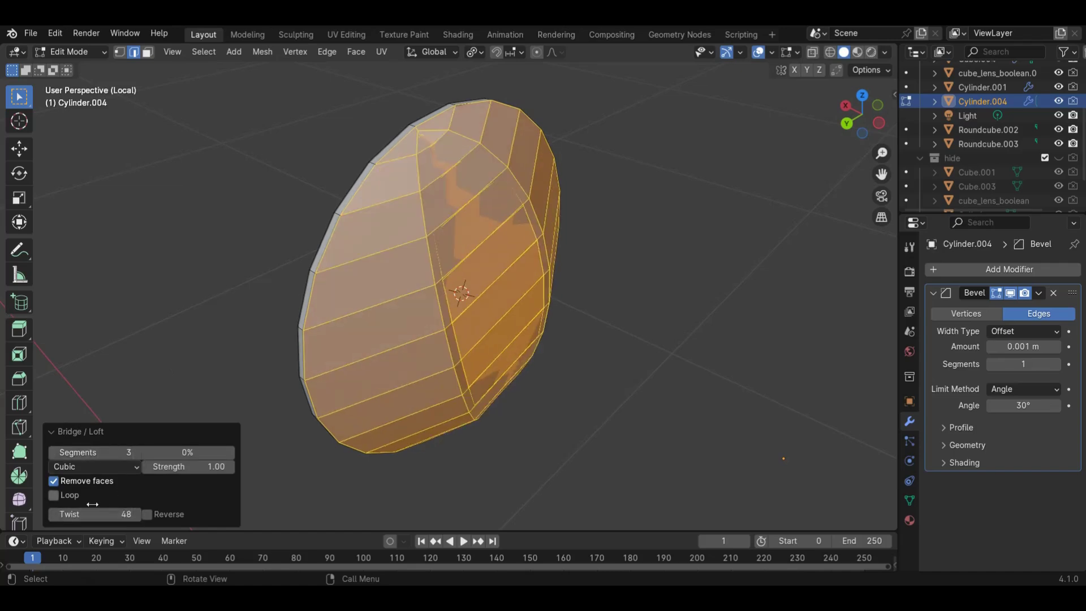
{"action": "left_click", "coordinate": [170, 467]}
{"action": "type", "text": "3"}
{"action": "key", "text": "Return"}
{"action": "key", "text": "ctrl+z"}
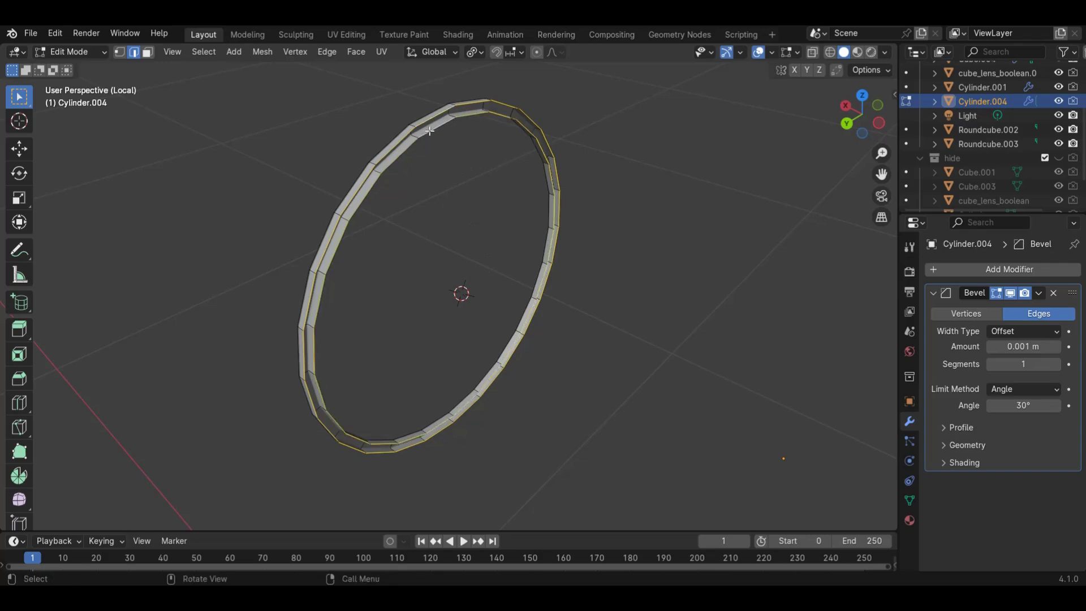
Leave mesh editing and turn on the Face Orientation overlay to check the ring's normals
{"action": "left_click_drag", "start_coordinate": [880, 175], "coordinate": [876, 175]}
{"action": "scroll", "coordinate": [812, 212], "scroll_direction": "up", "scroll_amount": 2}
{"action": "key", "text": "Tab"}
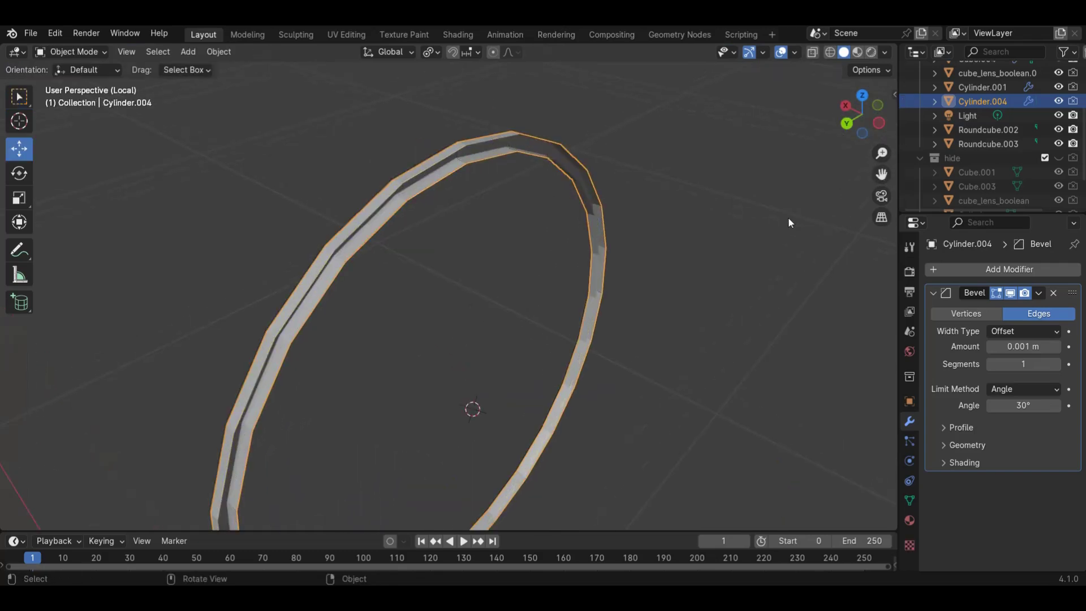
{"action": "left_click", "coordinate": [794, 53]}
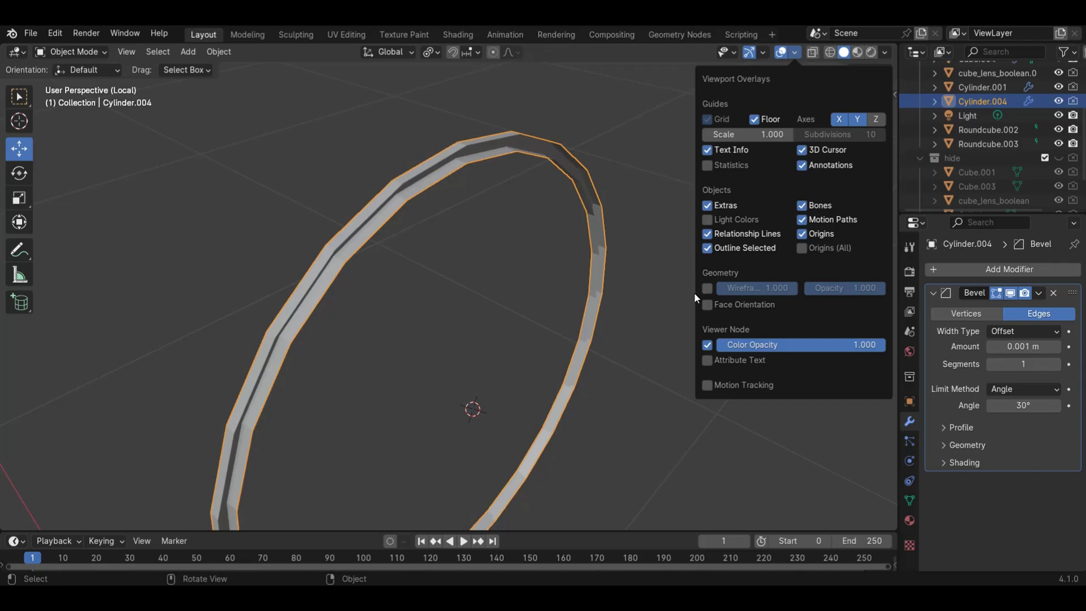
{"action": "left_click", "coordinate": [707, 305]}
{"action": "scroll", "coordinate": [519, 274], "scroll_direction": "down", "scroll_amount": 2}
{"action": "left_click_drag", "start_coordinate": [881, 112], "coordinate": [820, 150]}
Recalculate the normals of all the ring's faces to the outside
{"action": "key", "text": "Tab"}
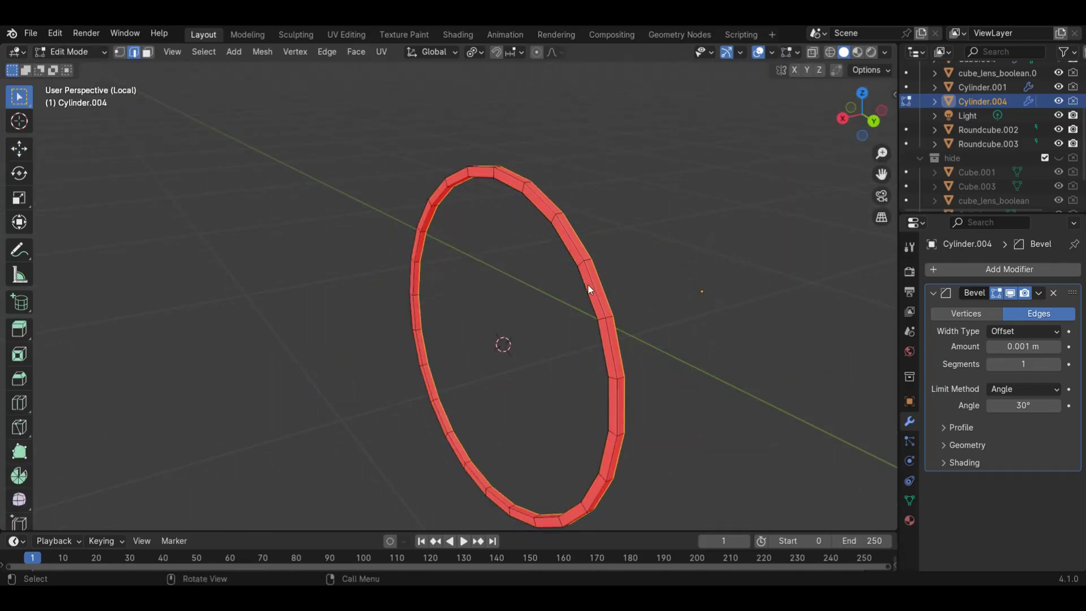
{"action": "key", "text": "a"}
{"action": "key", "text": "shift+n"}
{"action": "key", "text": "Tab"}
{"action": "left_click_drag", "start_coordinate": [878, 115], "coordinate": [775, 153]}
{"action": "scroll", "coordinate": [677, 230], "scroll_direction": "up", "scroll_amount": 2}
Try a LoopTools Bridge on the ring's open edge loops with 1 segment and a varied twist, and undo it
{"action": "key", "text": "Tab"}
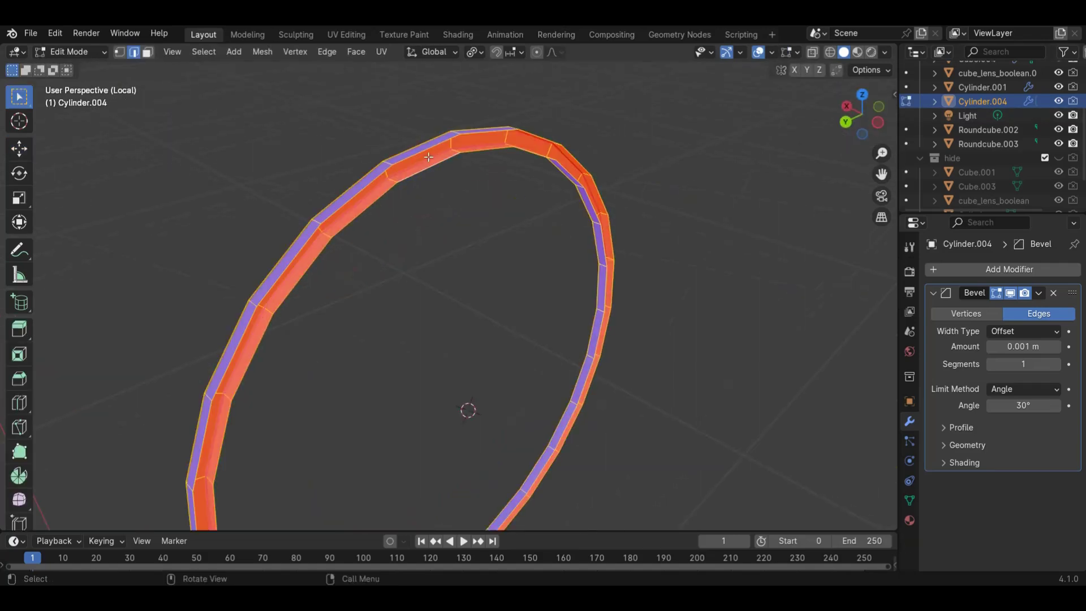
{"action": "left_click", "coordinate": [440, 142]}
{"action": "left_click", "coordinate": [445, 144]}
{"action": "left_click", "coordinate": [484, 134], "text": "alt"}
{"action": "right_click", "coordinate": [488, 148]}
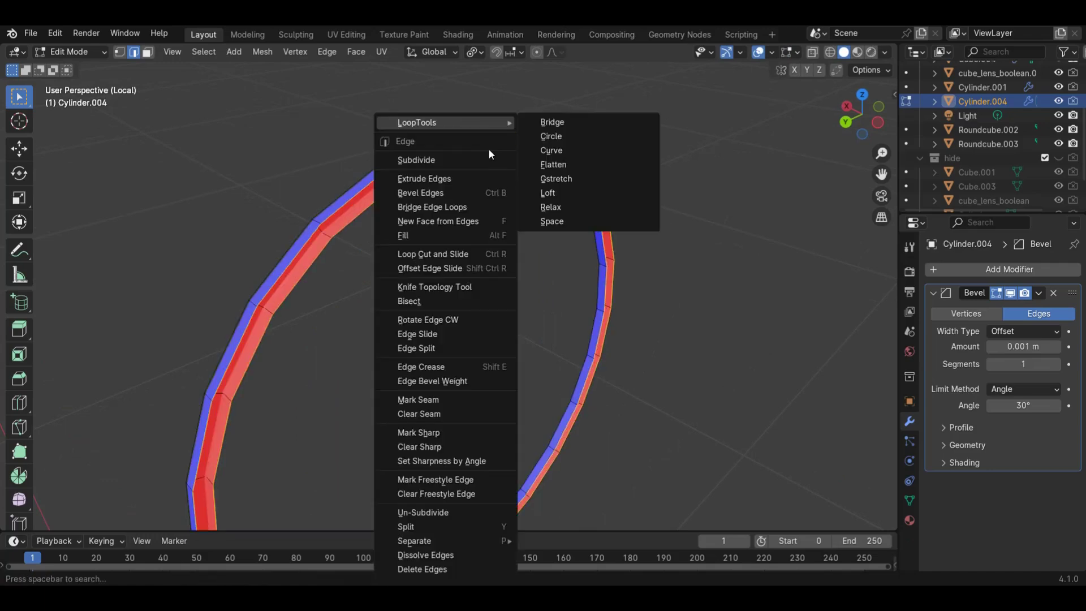
{"action": "mouse_move", "coordinate": [498, 122]}
{"action": "left_click", "coordinate": [620, 122]}
{"action": "scroll", "coordinate": [619, 118], "scroll_direction": "down", "scroll_amount": 3}
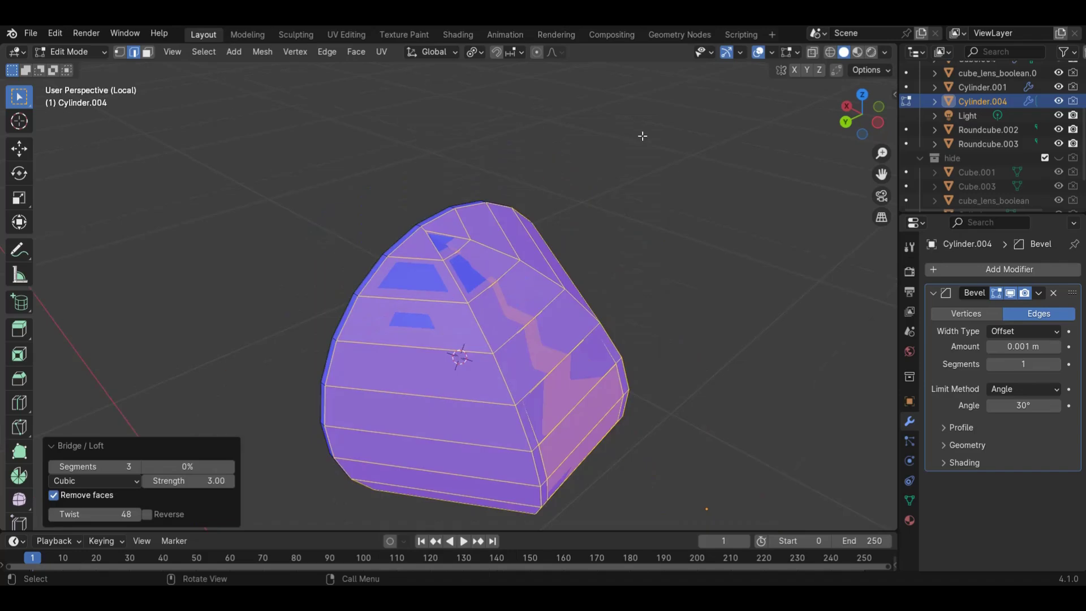
{"action": "double_click", "coordinate": [107, 466]}
{"action": "type", "text": "1"}
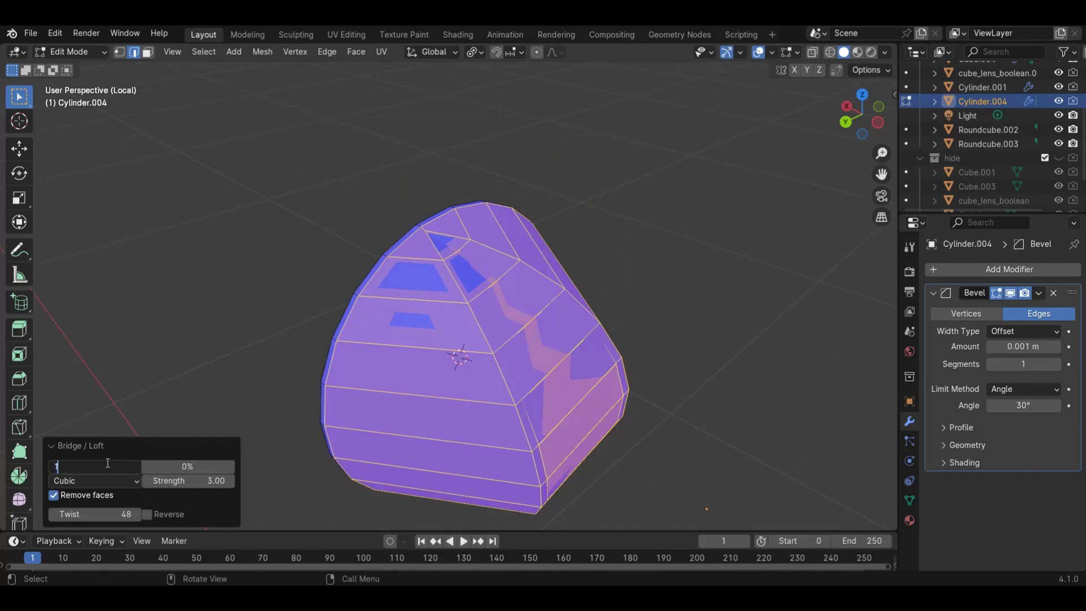
{"action": "key", "text": "Return"}
{"action": "left_click_drag", "start_coordinate": [101, 519], "coordinate": [949, 175]}
{"action": "key", "text": "ctrl+z"}
Try to create a new face from the inner and outer edge loops of the ring's open side, and undo it
{"action": "scroll", "coordinate": [689, 308], "scroll_direction": "up", "scroll_amount": 2}
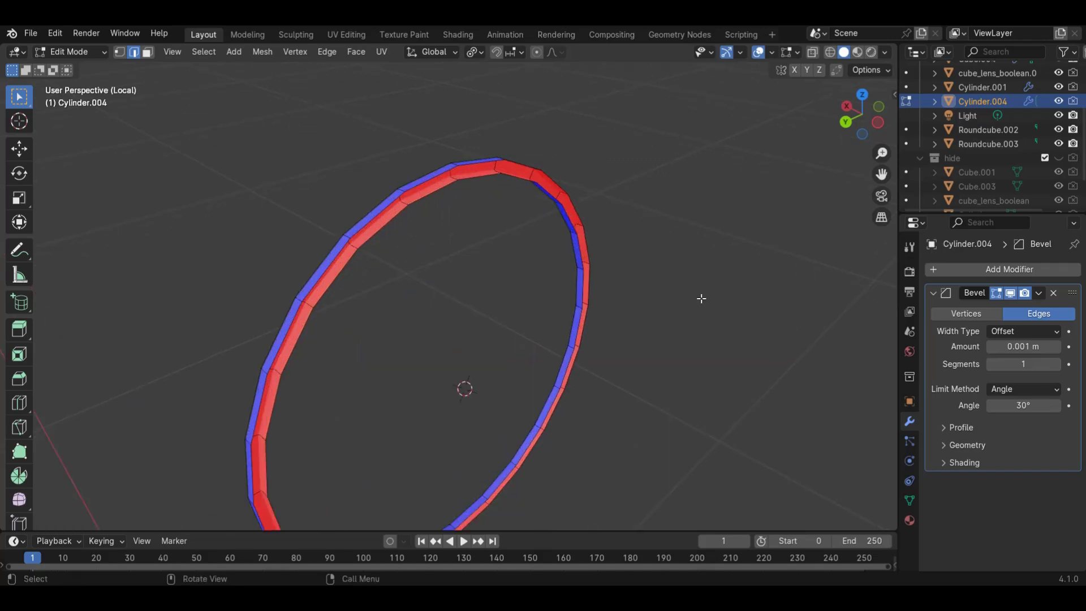
{"action": "left_click", "coordinate": [482, 166], "text": "alt"}
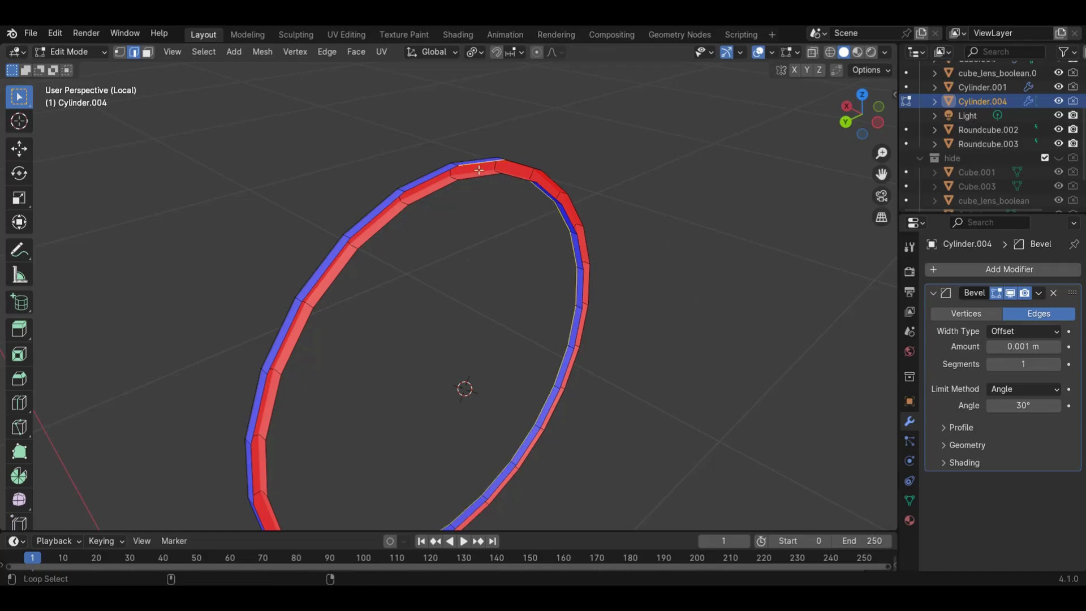
{"action": "left_click", "coordinate": [523, 177], "text": "alt"}
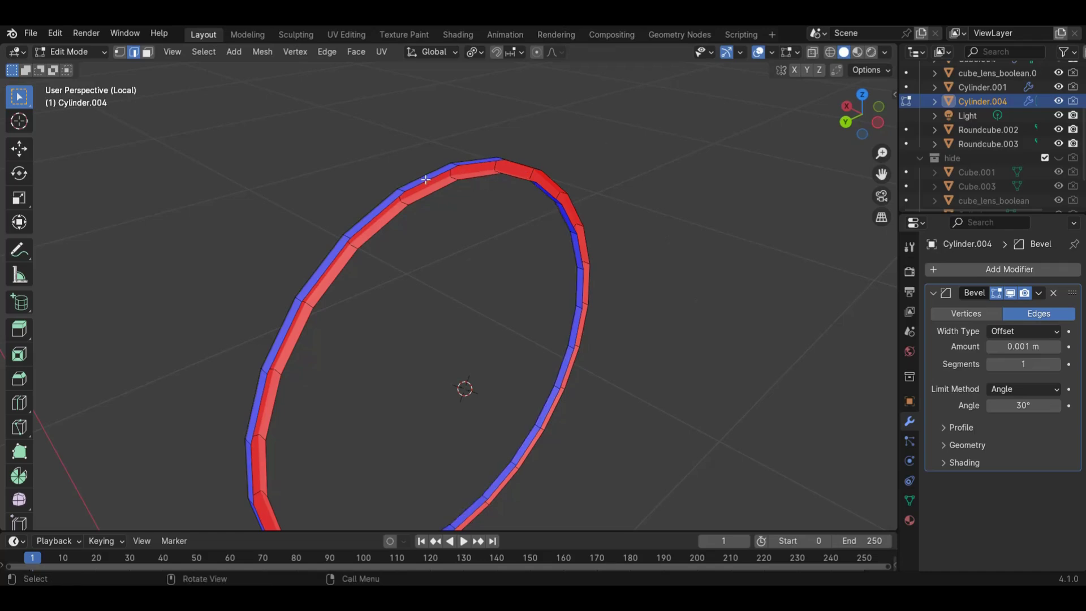
{"action": "left_click", "coordinate": [395, 201], "text": "alt"}
{"action": "left_click", "coordinate": [396, 218], "text": "alt"}
{"action": "key", "text": "f"}
{"action": "key", "text": "ctrl+z"}
Try the Fill operation between the two selected edge loops, inspect the triangulated faces, and undo it
{"action": "right_click", "coordinate": [492, 189]}
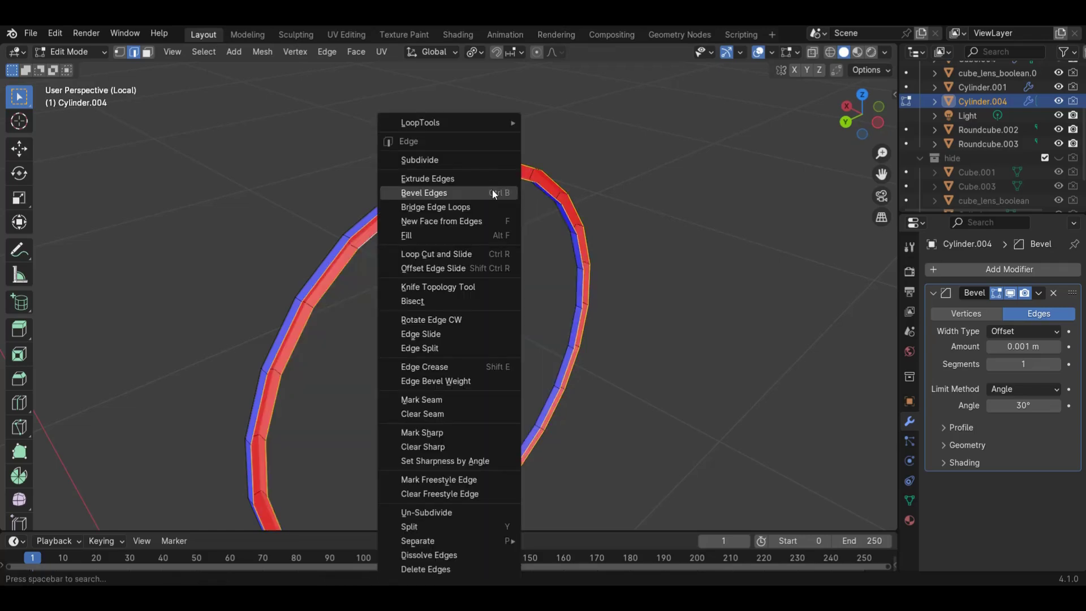
{"action": "left_click", "coordinate": [479, 235]}
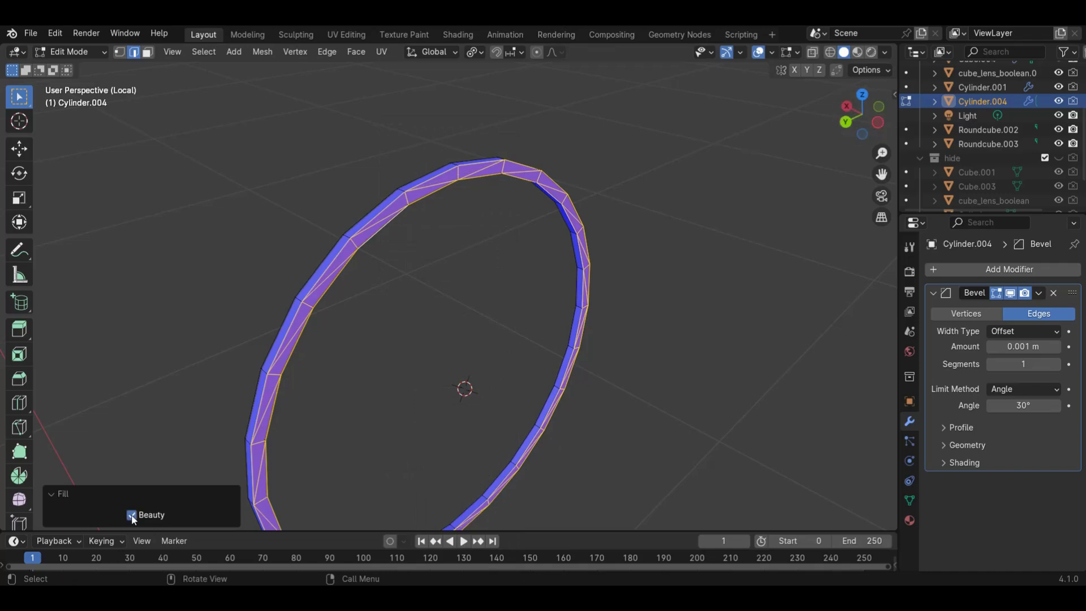
{"action": "left_click", "coordinate": [754, 205]}
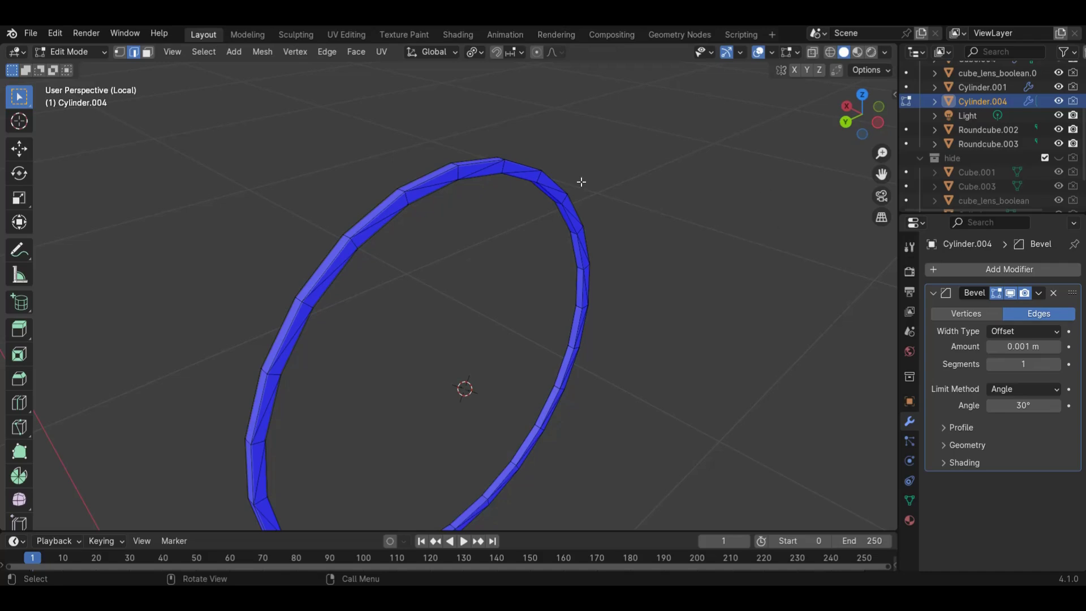
{"action": "left_click_drag", "start_coordinate": [836, 130], "coordinate": [772, 141]}
{"action": "key", "text": "a"}
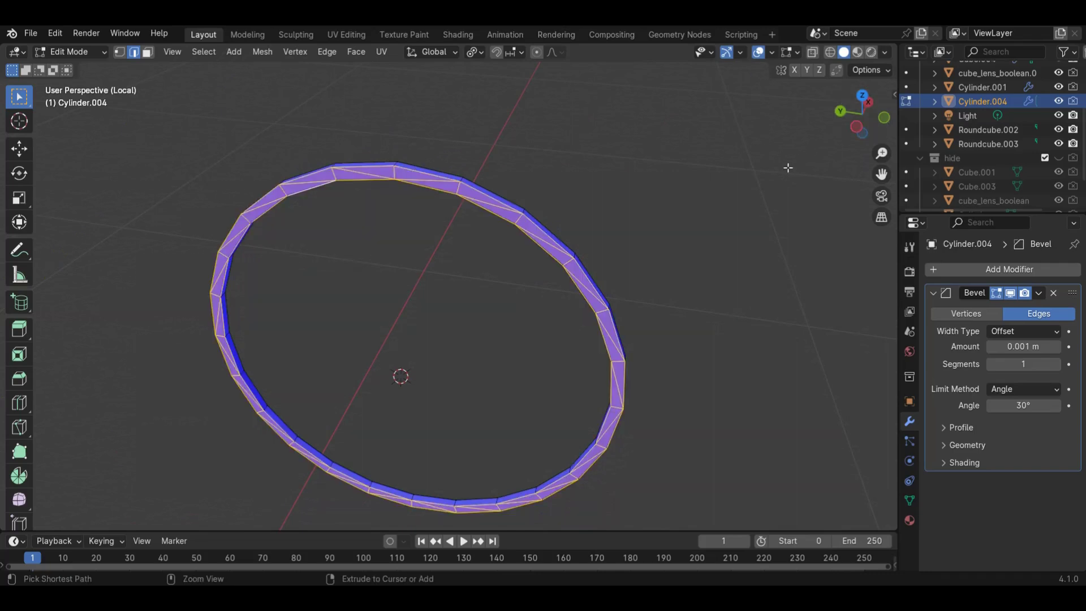
{"action": "key", "text": "ctrl+z"}
Create a new face from the inner edge loop of the ring's open side
{"action": "left_click", "coordinate": [509, 219]}
{"action": "left_click", "coordinate": [549, 247], "text": "alt"}
{"action": "key", "text": "f"}
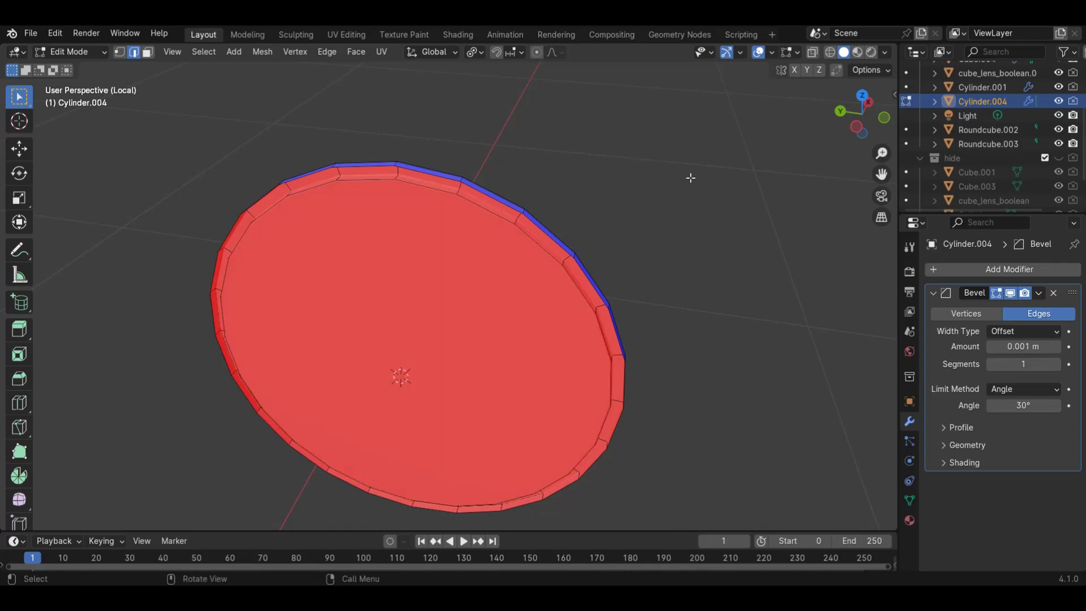
Select the loop around the new disc face, try the LoopTools Bridge operation on it, and undo it
{"action": "scroll", "coordinate": [712, 179], "scroll_direction": "up", "scroll_amount": 3}
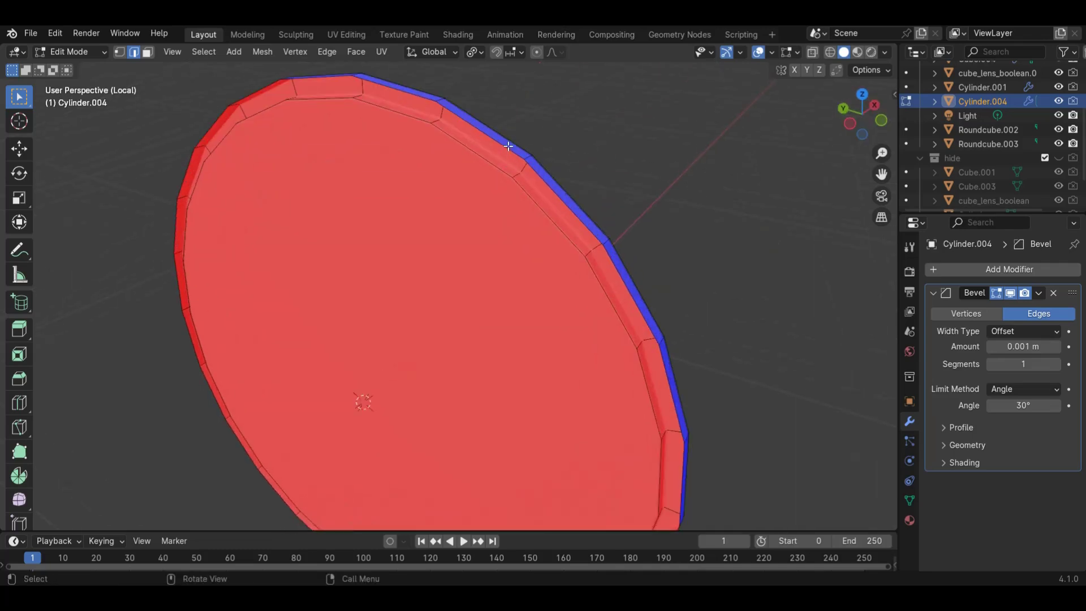
{"action": "left_click", "coordinate": [486, 157], "text": "alt"}
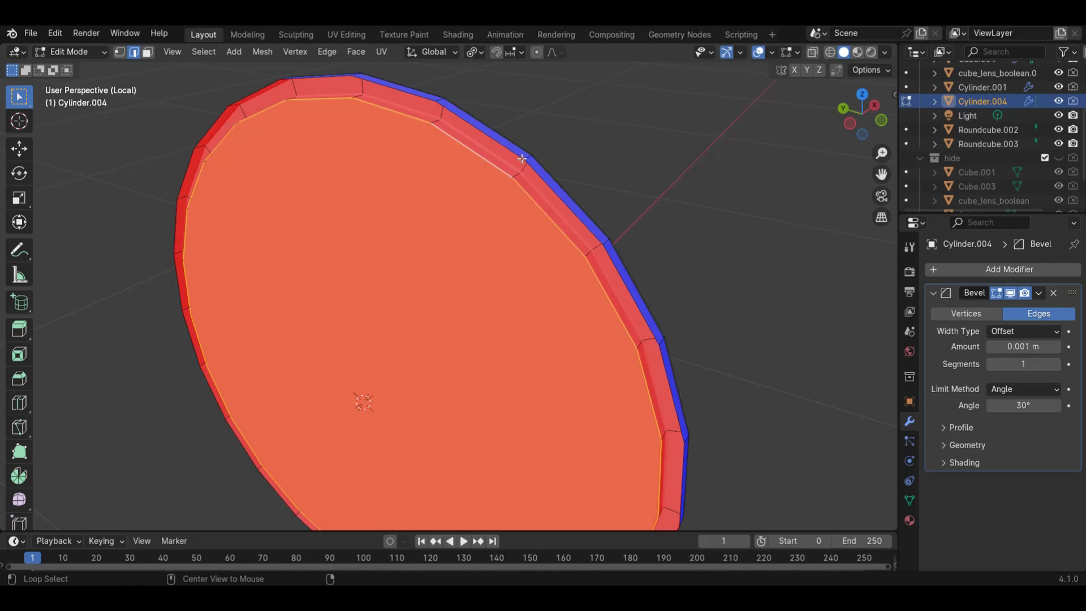
{"action": "key", "text": "alt+a"}
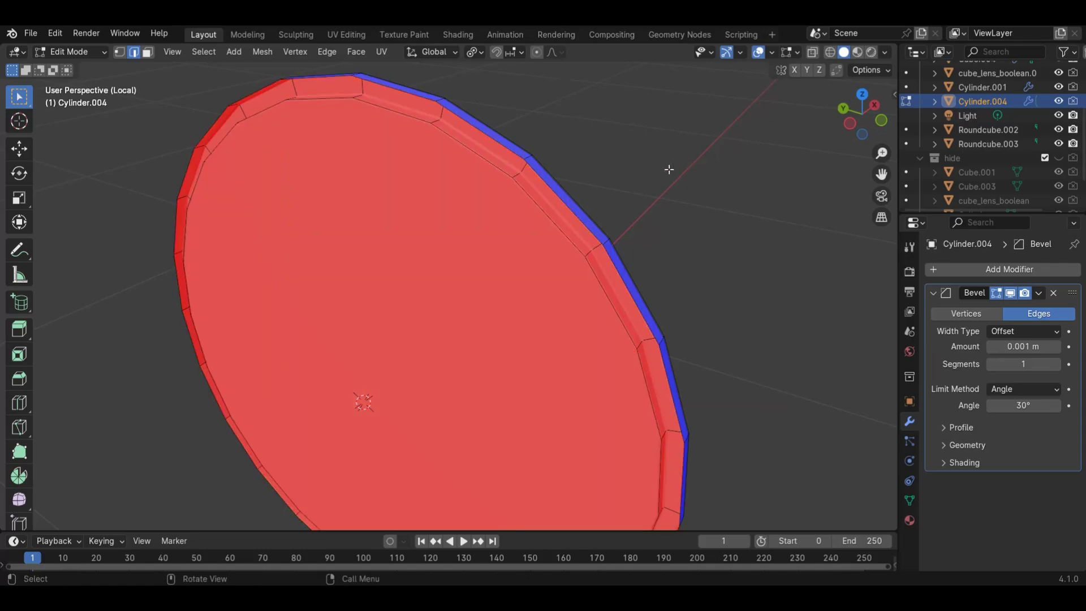
{"action": "left_click", "coordinate": [544, 209], "text": "alt"}
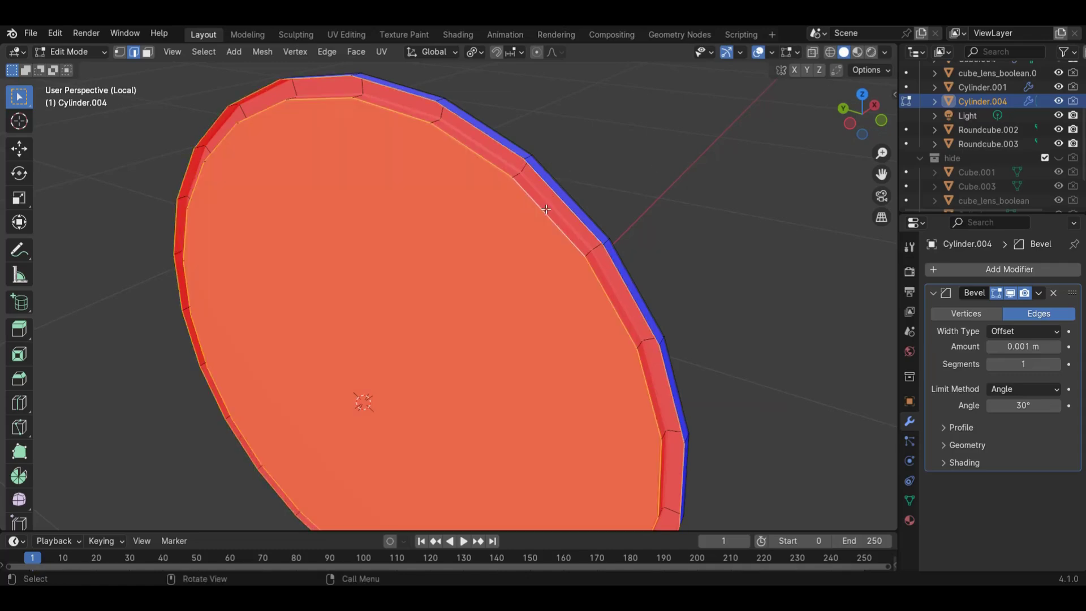
{"action": "right_click", "coordinate": [547, 210]}
{"action": "mouse_move", "coordinate": [551, 96]}
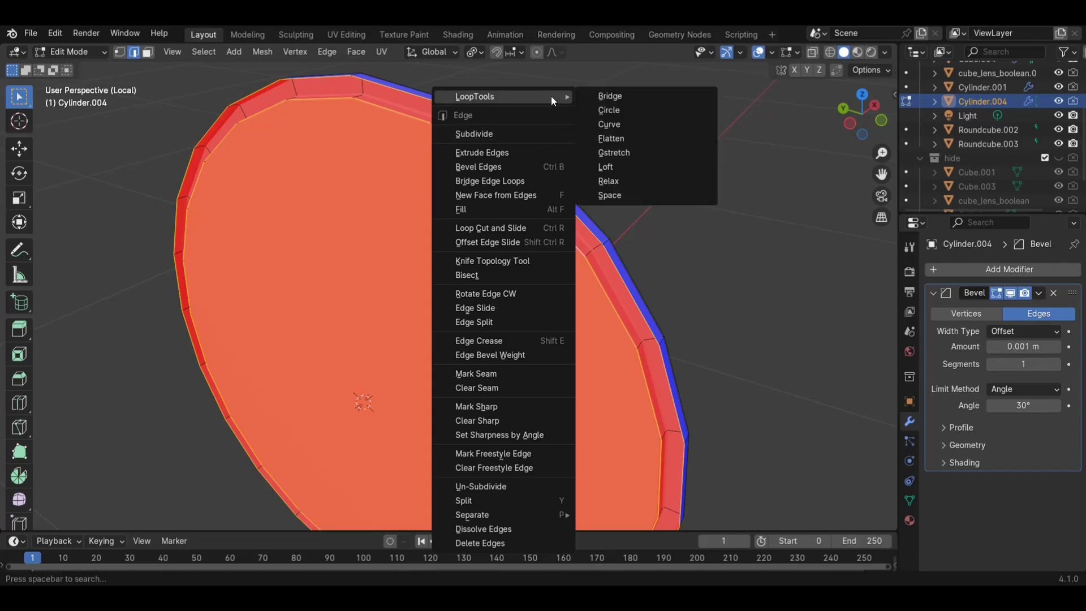
{"action": "left_click", "coordinate": [607, 97]}
{"action": "key", "text": "ctrl+z"}
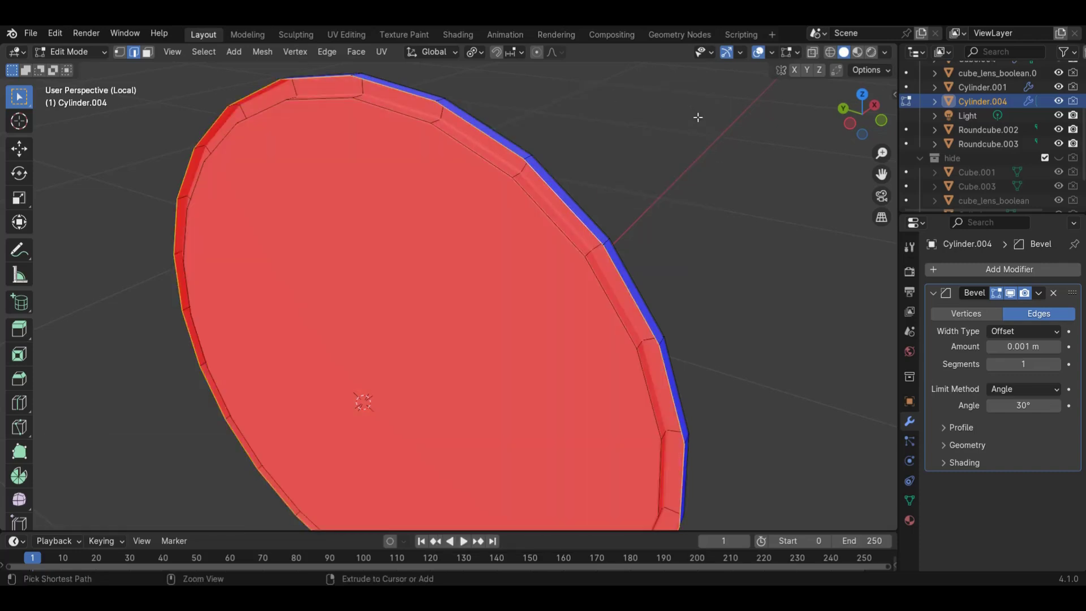
Switch to face selection and delete the disc face covering the ring's centre
{"action": "key", "text": "3"}
{"action": "left_click", "coordinate": [542, 300]}
{"action": "key", "text": "x"}
{"action": "key", "text": "Escape"}
{"action": "key", "text": "x"}
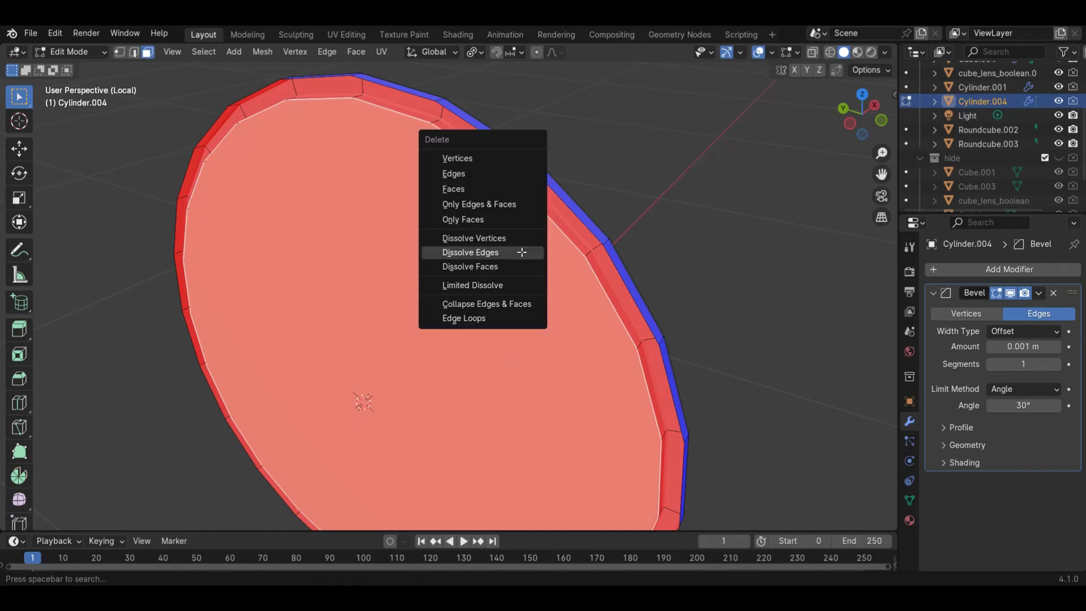
{"action": "left_click", "coordinate": [510, 187]}
{"action": "scroll", "coordinate": [564, 204], "scroll_direction": "up", "scroll_amount": 2}
{"action": "left_click", "coordinate": [585, 170]}
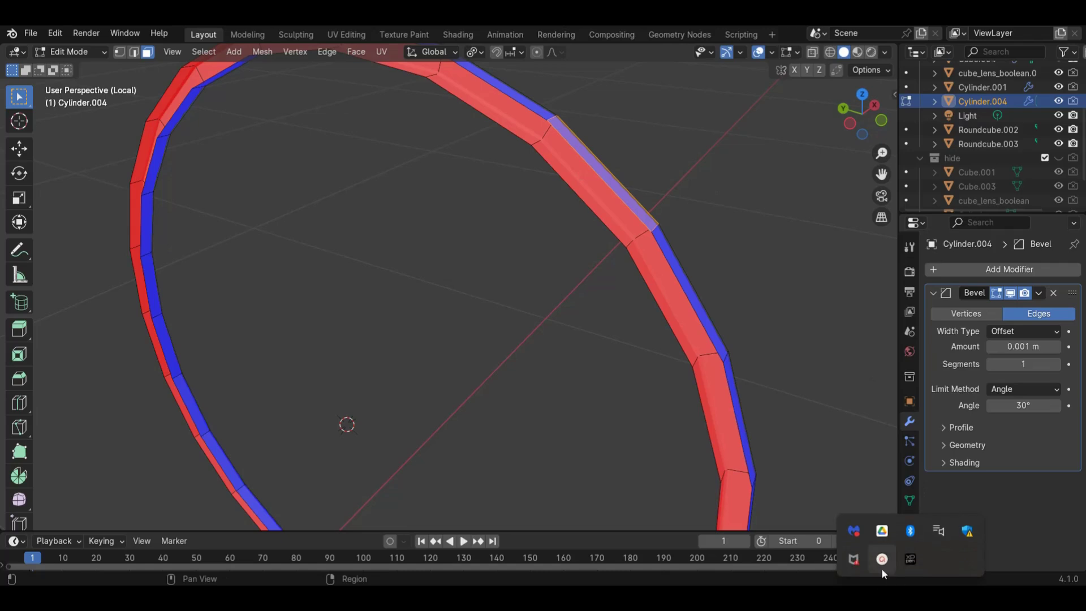
{"action": "left_click", "coordinate": [879, 561]}
{"action": "left_click", "coordinate": [968, 548]}
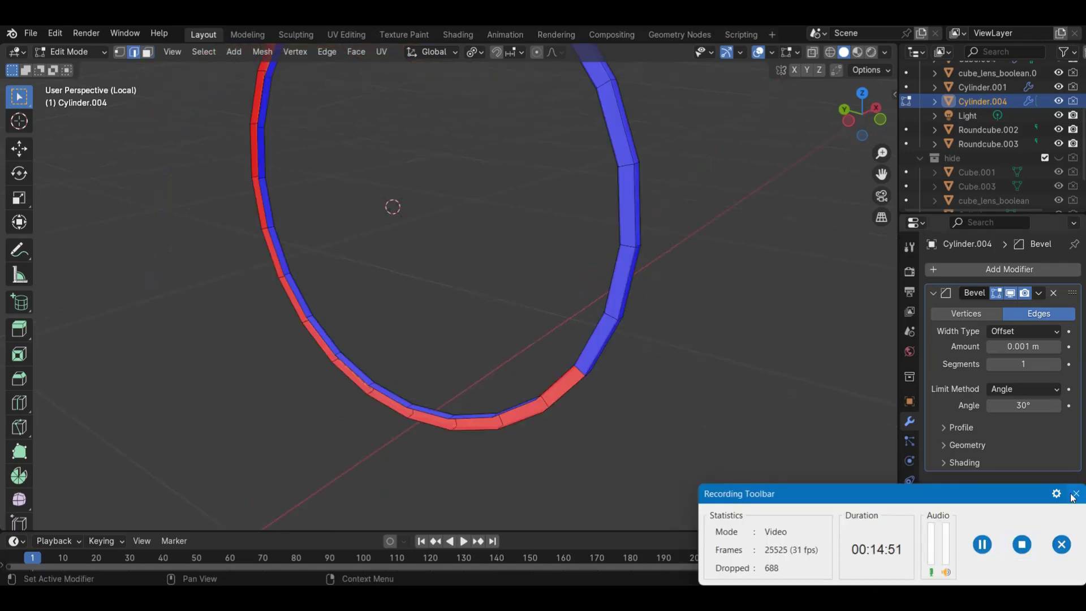
Switch to the left orthographic view to examine which segments of the ring's open side are still unfilled
{"action": "left_click_drag", "start_coordinate": [859, 120], "coordinate": [850, 131]}
{"action": "left_click", "coordinate": [849, 121]}
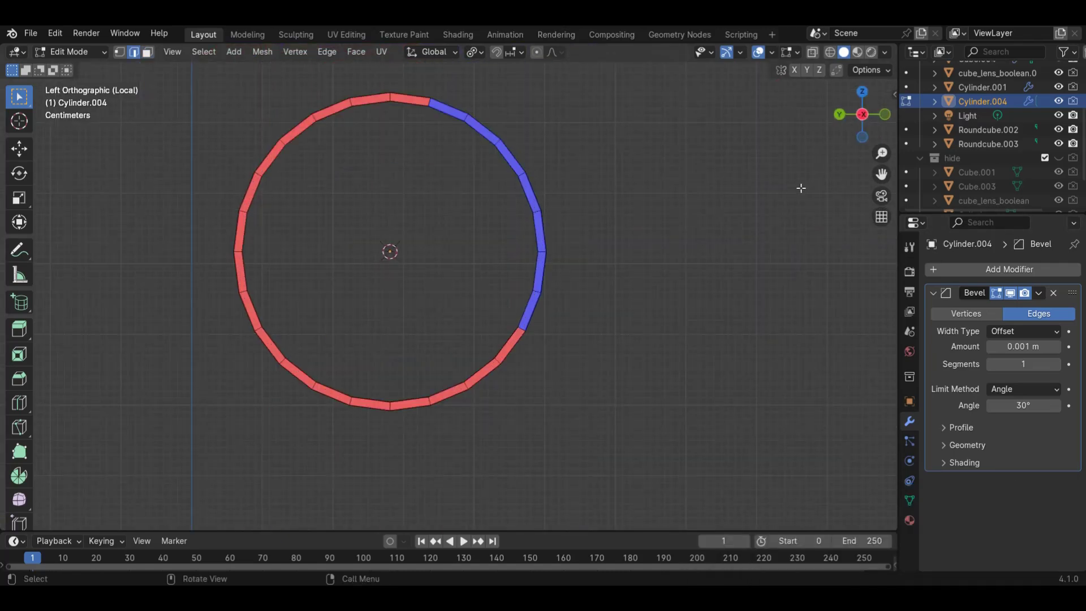
Turn on X-ray, try to delete the edges of the ring's open-side edge loops, and undo the deletion
{"action": "key", "text": "Tab"}
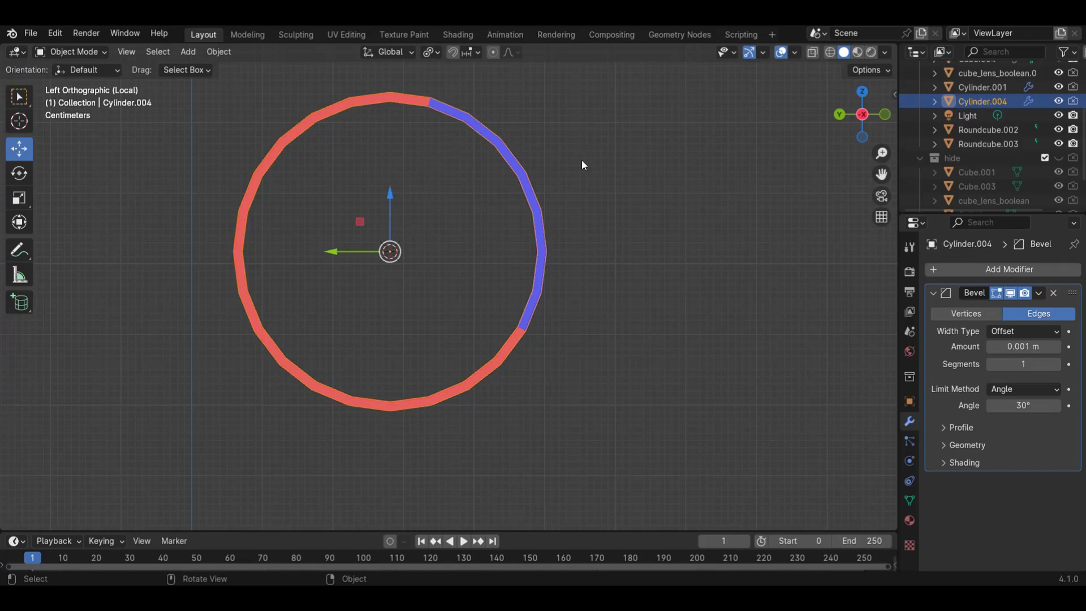
{"action": "key", "text": "Tab"}
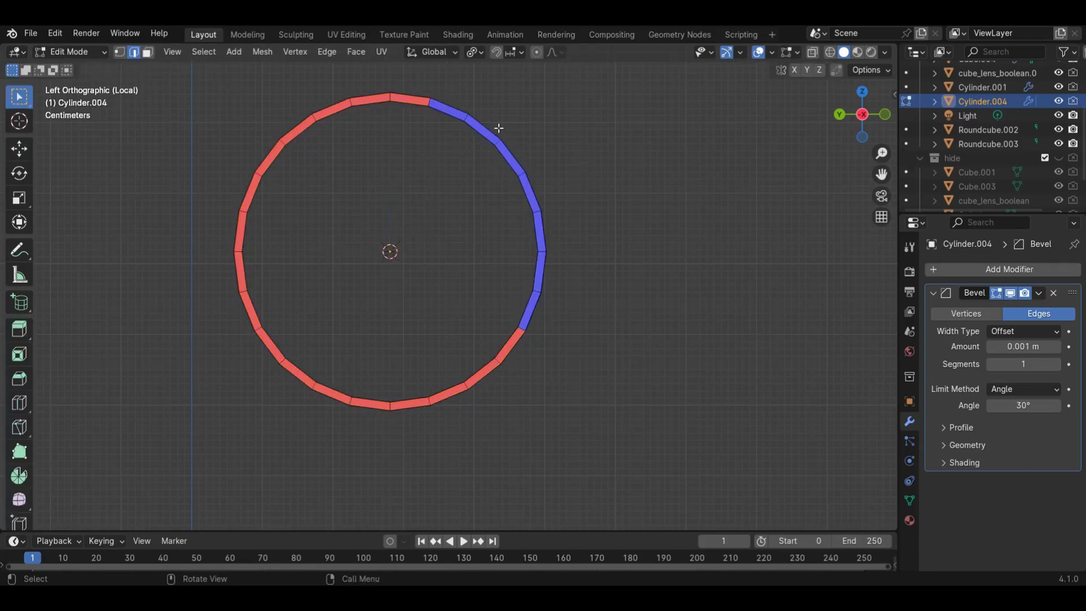
{"action": "left_click", "coordinate": [813, 52]}
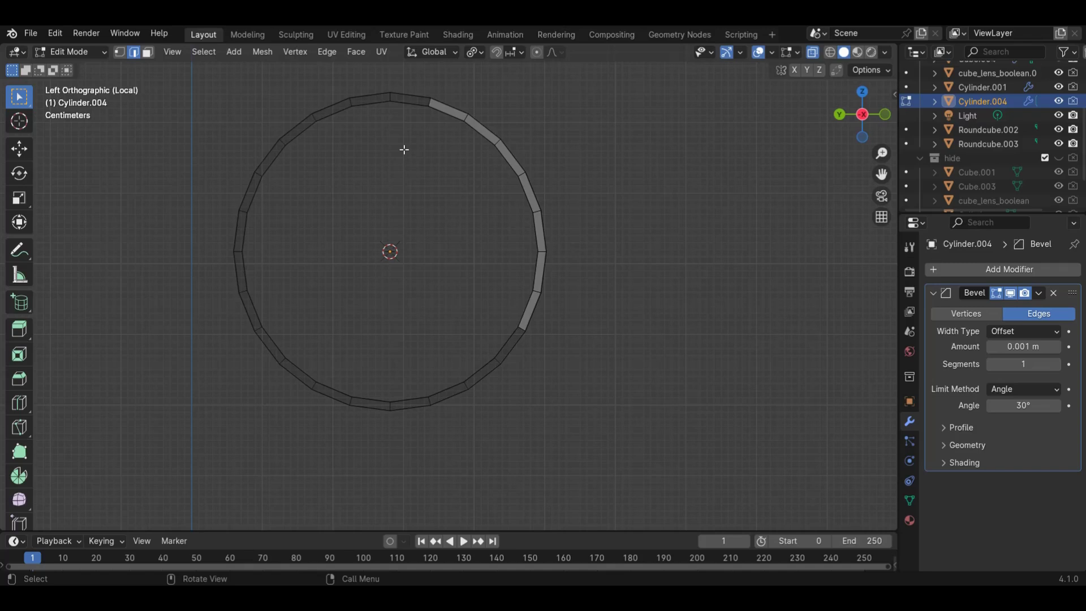
{"action": "key", "text": "1"}
{"action": "key", "text": "2"}
{"action": "left_click", "coordinate": [351, 108], "text": "alt"}
{"action": "middle_click_drag", "start_coordinate": [771, 105], "coordinate": [485, 110]}
{"action": "left_click", "coordinate": [468, 123], "text": "alt+shift"}
{"action": "left_click", "coordinate": [436, 103], "text": "alt+shift"}
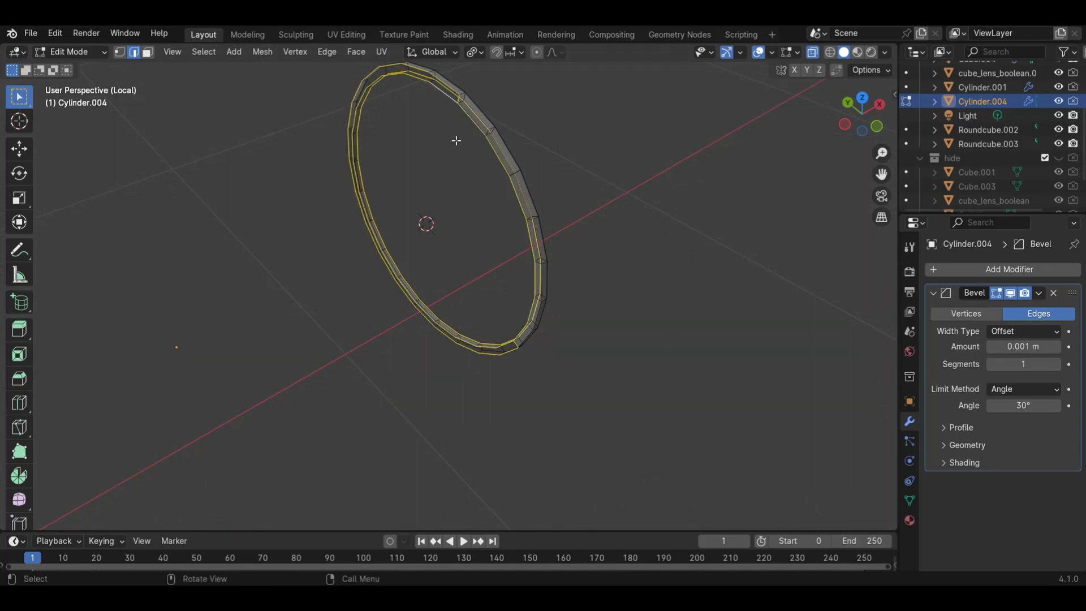
{"action": "key", "text": "x"}
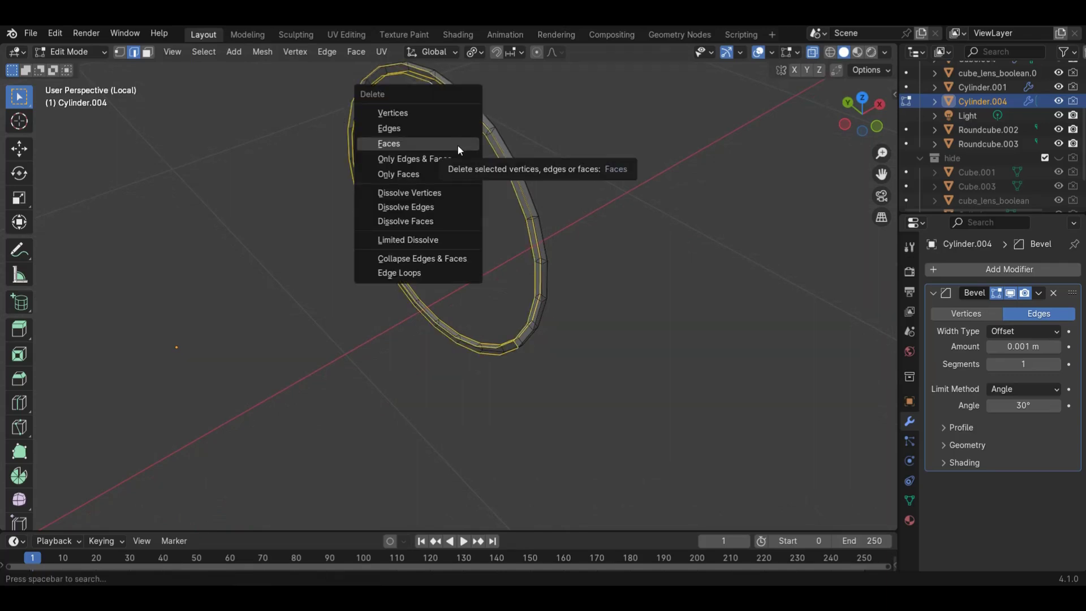
{"action": "left_click", "coordinate": [449, 130]}
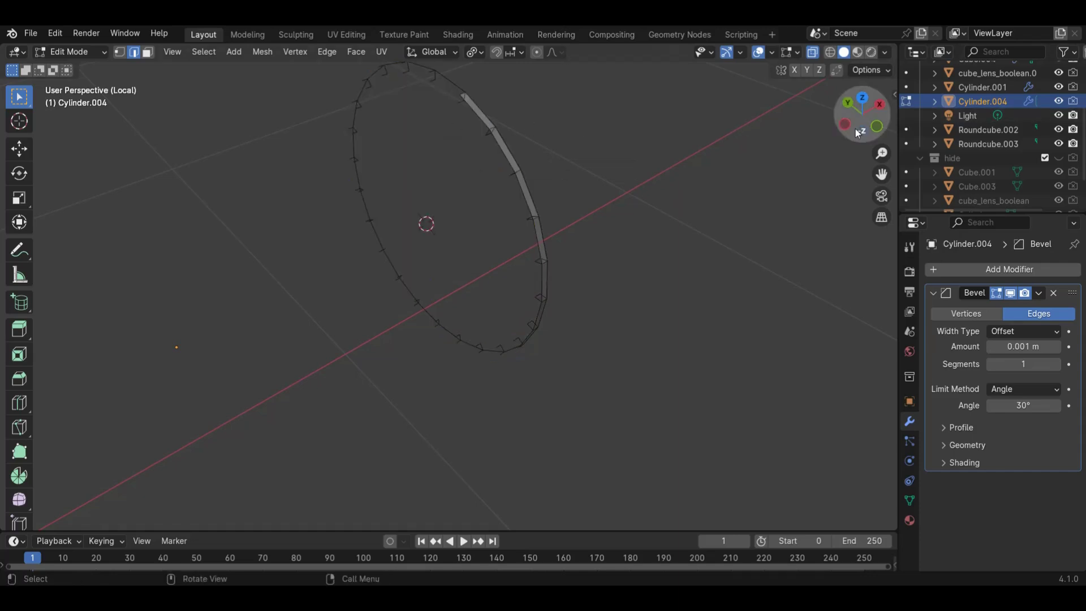
{"action": "key", "text": "a"}
{"action": "key", "text": "ctrl+z"}
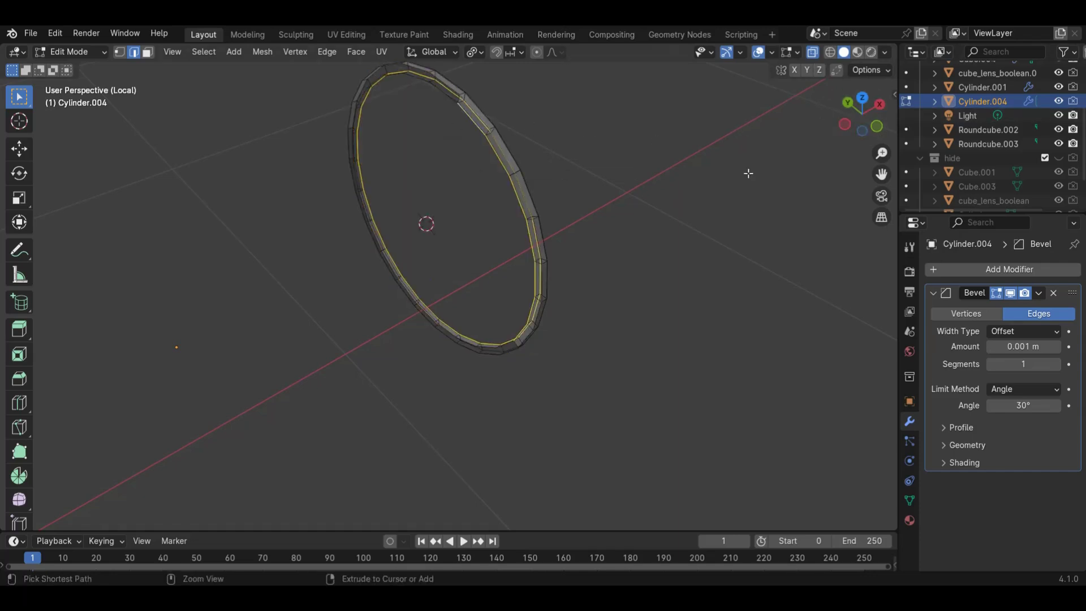
Turn off X-ray, select the seven adjacent correctly oriented faces on the ring's open side, and delete these faces
{"action": "left_click", "coordinate": [813, 53]}
{"action": "left_click_drag", "start_coordinate": [871, 108], "coordinate": [783, 143]}
{"action": "key", "text": "3"}
{"action": "left_click", "coordinate": [463, 103], "text": "shift"}
{"action": "left_click", "coordinate": [494, 126], "text": "shift"}
{"action": "left_click", "coordinate": [525, 161], "text": "shift"}
{"action": "left_click", "coordinate": [541, 195], "text": "shift"}
{"action": "left_click", "coordinate": [549, 246], "text": "shift"}
{"action": "left_click", "coordinate": [545, 277], "text": "shift"}
{"action": "left_click", "coordinate": [533, 307], "text": "shift"}
{"action": "key", "text": "x"}
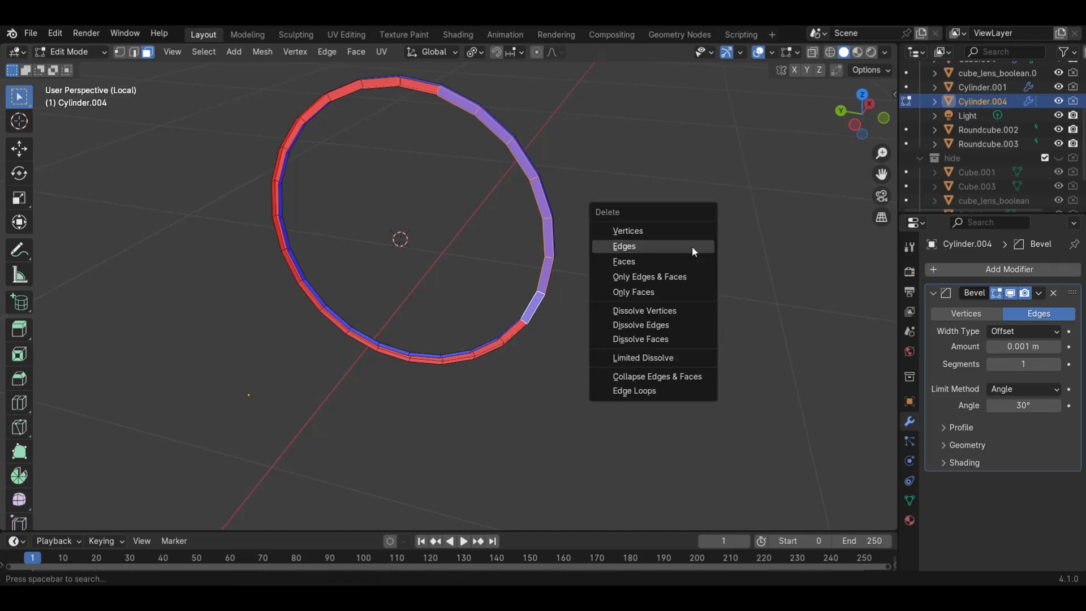
{"action": "left_click", "coordinate": [681, 262]}
In the front view with X-ray on, select all vertices on the ring's open side and delete them
{"action": "left_click_drag", "start_coordinate": [844, 114], "coordinate": [720, 217]}
{"action": "left_click", "coordinate": [843, 124]}
{"action": "scroll", "coordinate": [834, 127], "scroll_direction": "up", "scroll_amount": 2}
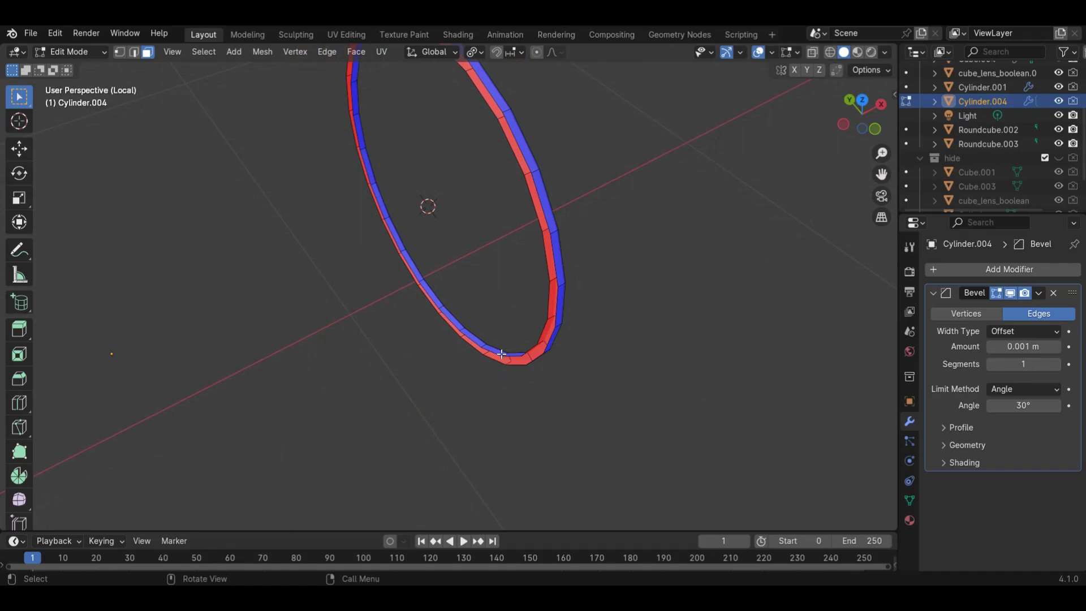
{"action": "left_click_drag", "start_coordinate": [855, 121], "coordinate": [777, 146]}
{"action": "key", "text": "alt+a"}
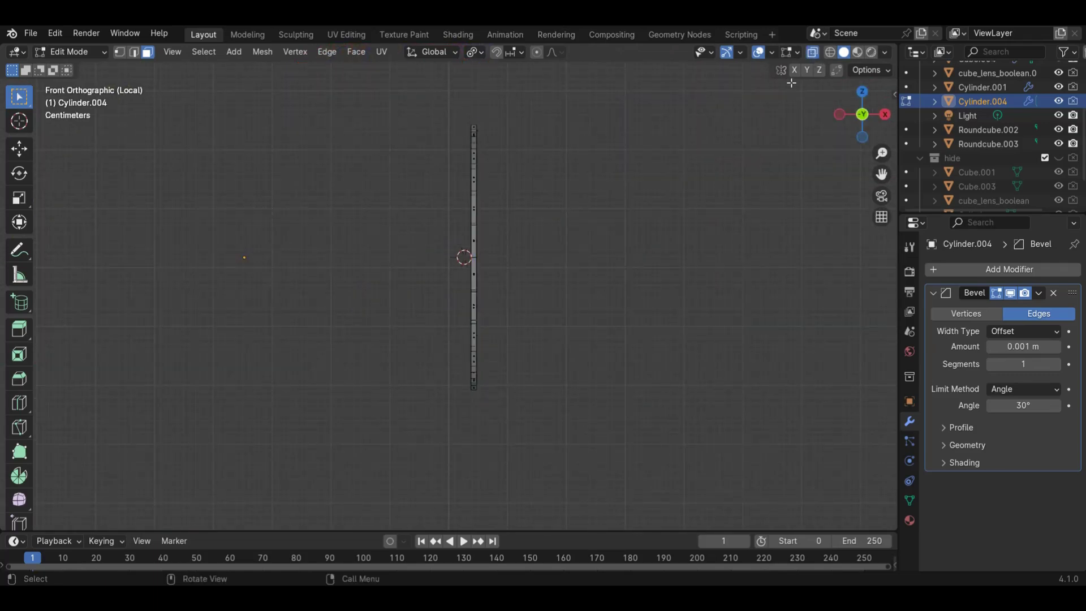
{"action": "key", "text": "1"}
{"action": "left_click_drag", "start_coordinate": [435, 78], "coordinate": [474, 439]}
{"action": "key", "text": "x"}
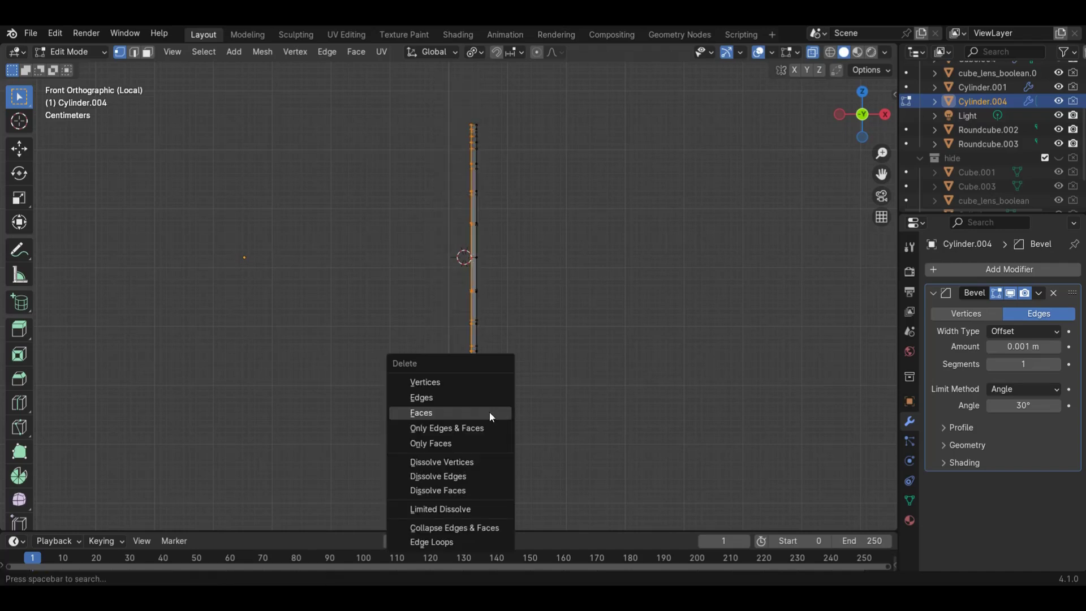
{"action": "left_click", "coordinate": [477, 383]}
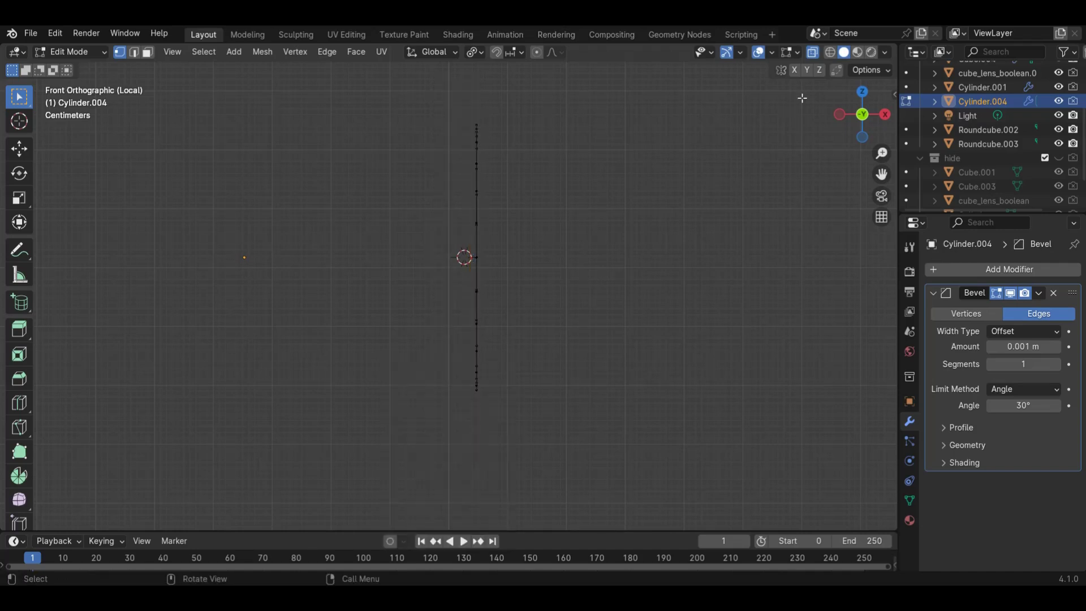
Extrude the whole remaining flat ring along its normal to give it thickness, and leave local view
{"action": "left_click_drag", "start_coordinate": [863, 103], "coordinate": [762, 137]}
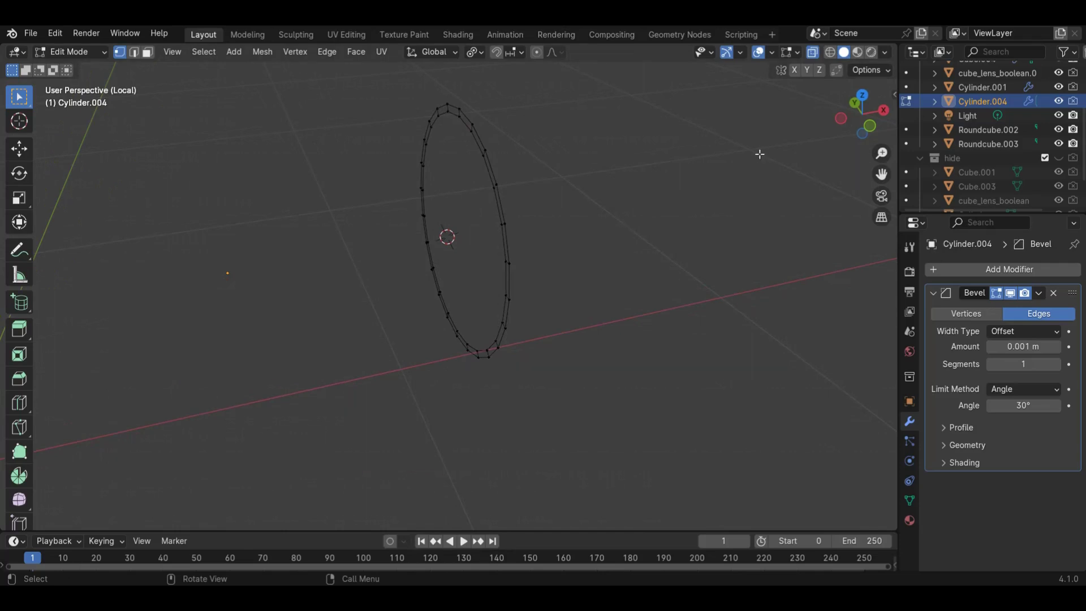
{"action": "key", "text": "a"}
{"action": "key", "text": "e"}
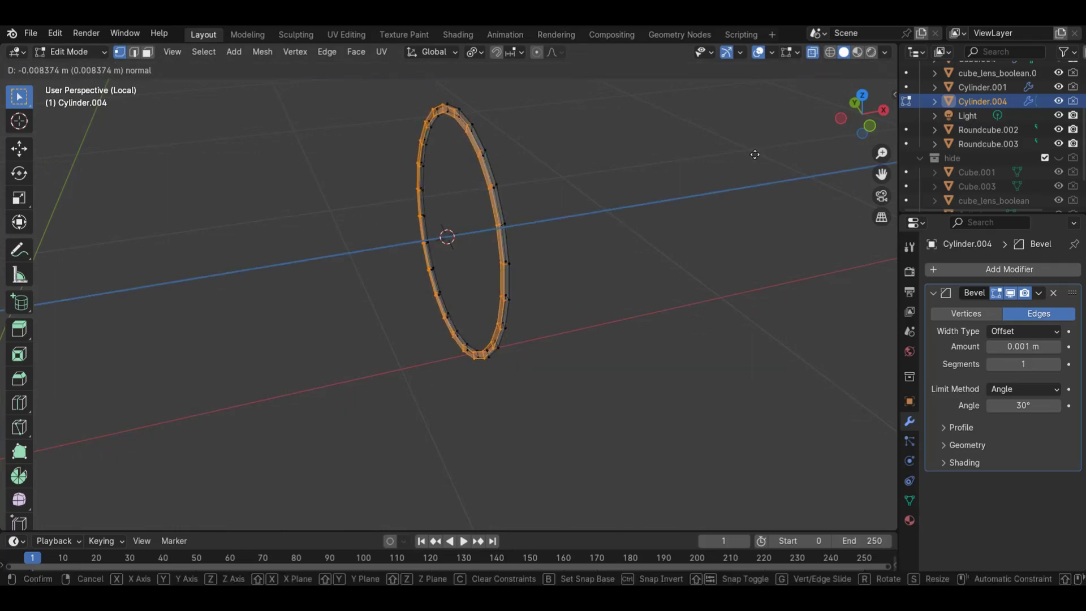
{"action": "left_click", "coordinate": [765, 150]}
{"action": "key", "text": "KP_Divide"}
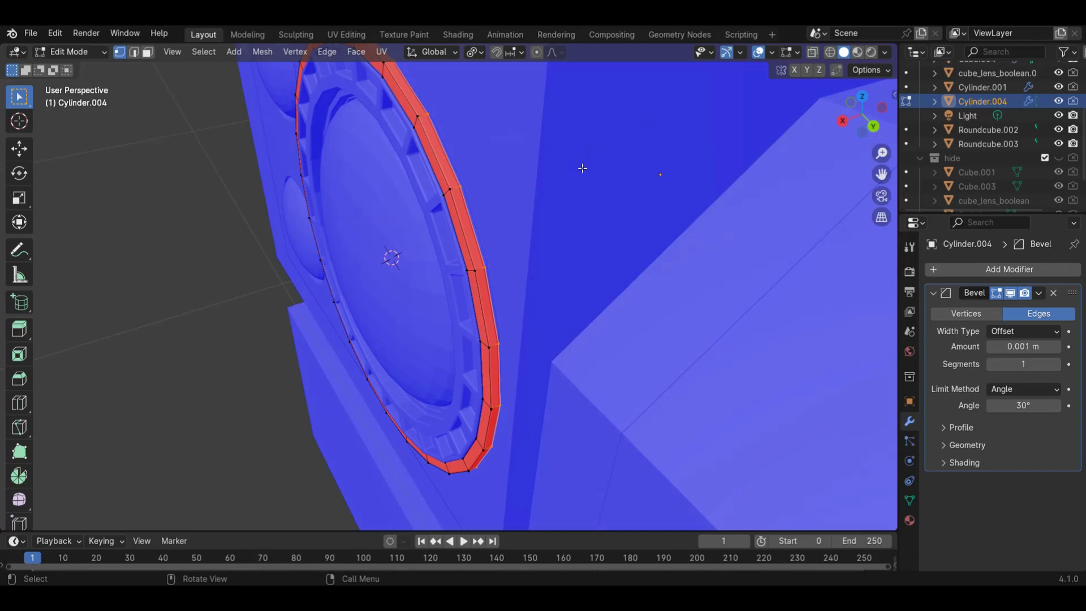
Try moving the ring along the X axis, undo it, and recalculate the ring's normals outward before returning to Object Mode
{"action": "left_click", "coordinate": [18, 152]}
{"action": "left_click_drag", "start_coordinate": [329, 271], "coordinate": [434, 227]}
{"action": "scroll", "coordinate": [434, 227], "scroll_direction": "down", "scroll_amount": 1}
{"action": "left_click_drag", "start_coordinate": [876, 118], "coordinate": [768, 179]}
{"action": "key", "text": "ctrl+z"}
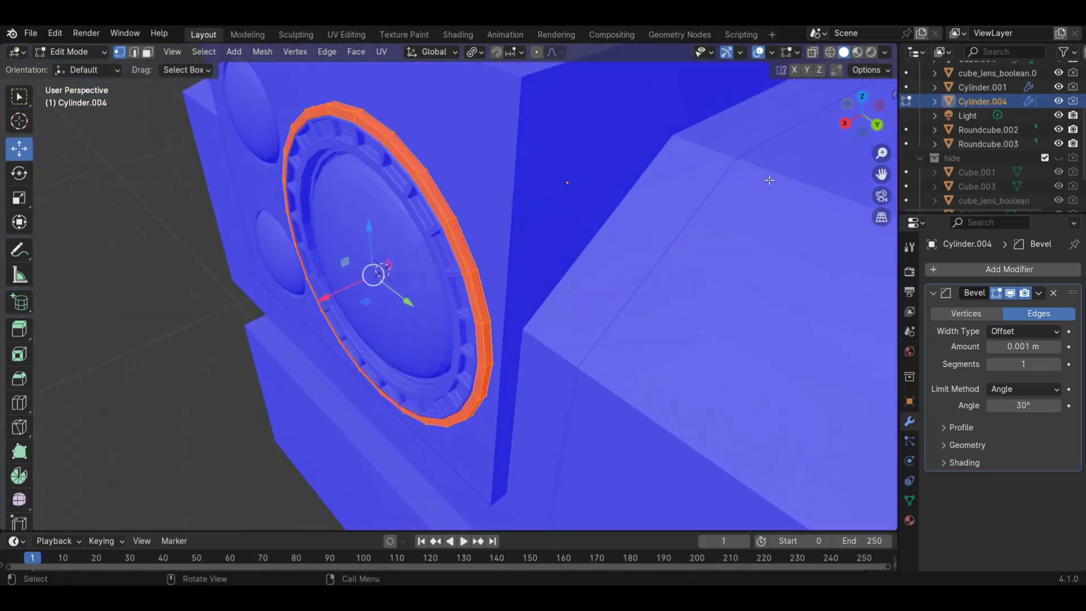
{"action": "key", "text": "alt+a"}
{"action": "key", "text": "Tab"}
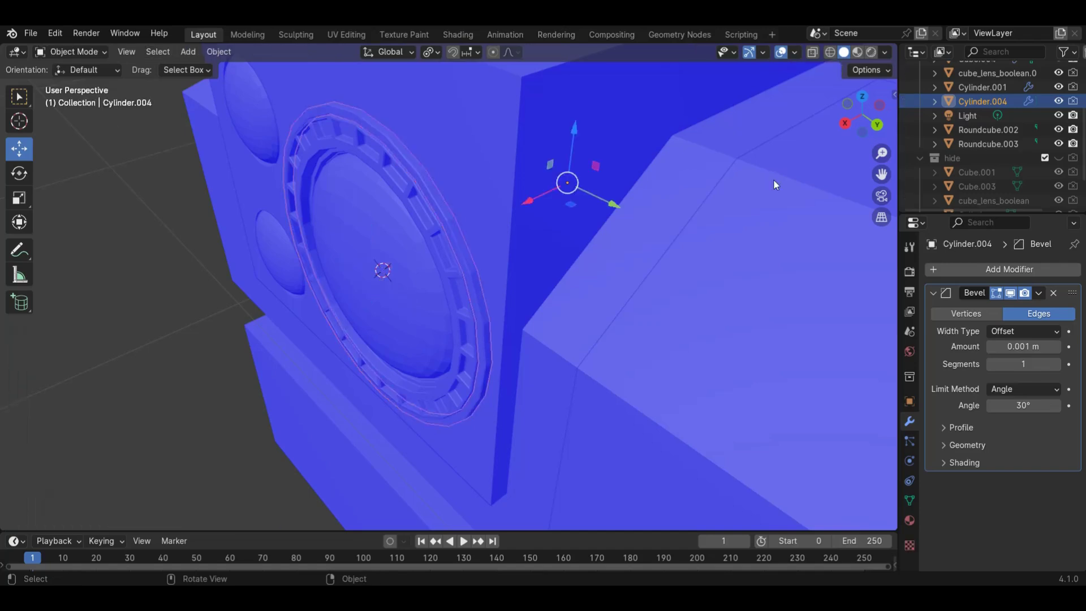
Hide the viewport overlays and set the ring object's origin to its geometry
{"action": "scroll", "coordinate": [775, 169], "scroll_direction": "down", "scroll_amount": 1}
{"action": "left_click", "coordinate": [787, 55]}
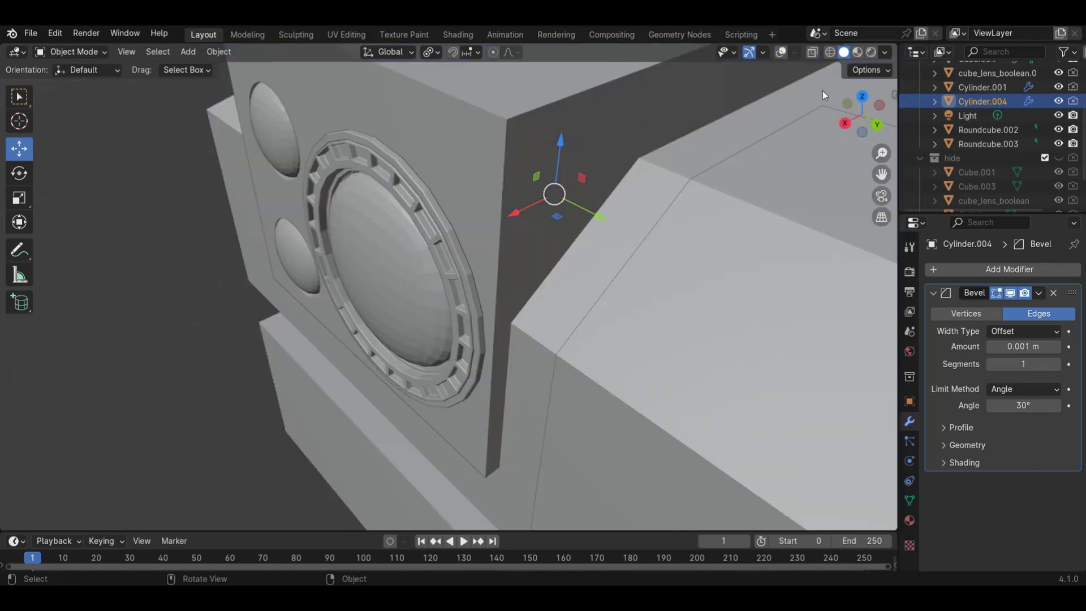
{"action": "middle_click_drag", "start_coordinate": [823, 91], "coordinate": [622, 215]}
{"action": "scroll", "coordinate": [599, 230], "scroll_direction": "up", "scroll_amount": 4}
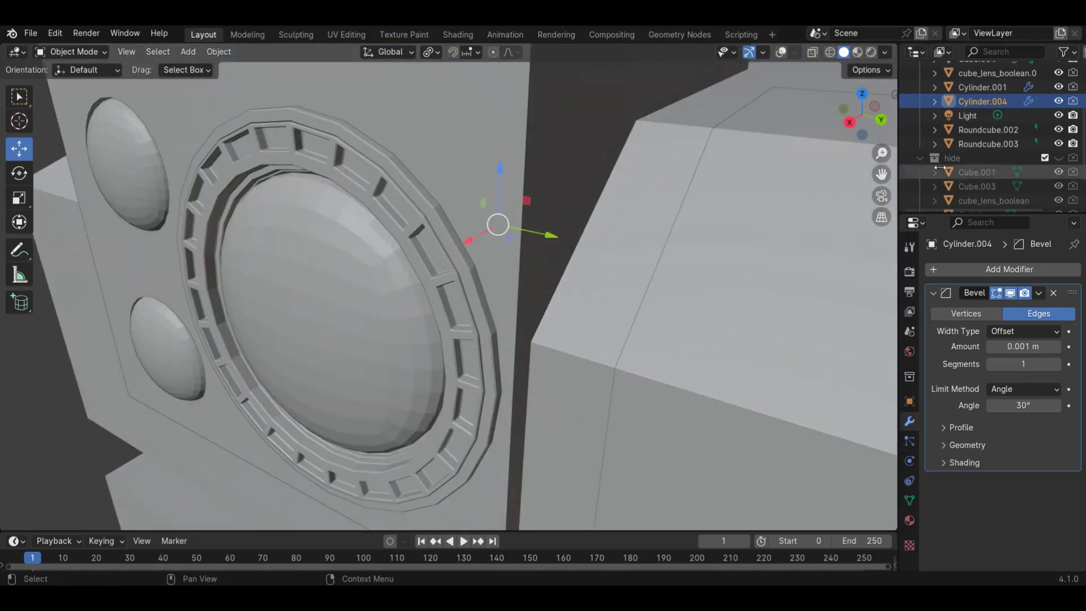
{"action": "middle_click_drag", "start_coordinate": [398, 182], "coordinate": [492, 225], "text": "shift"}
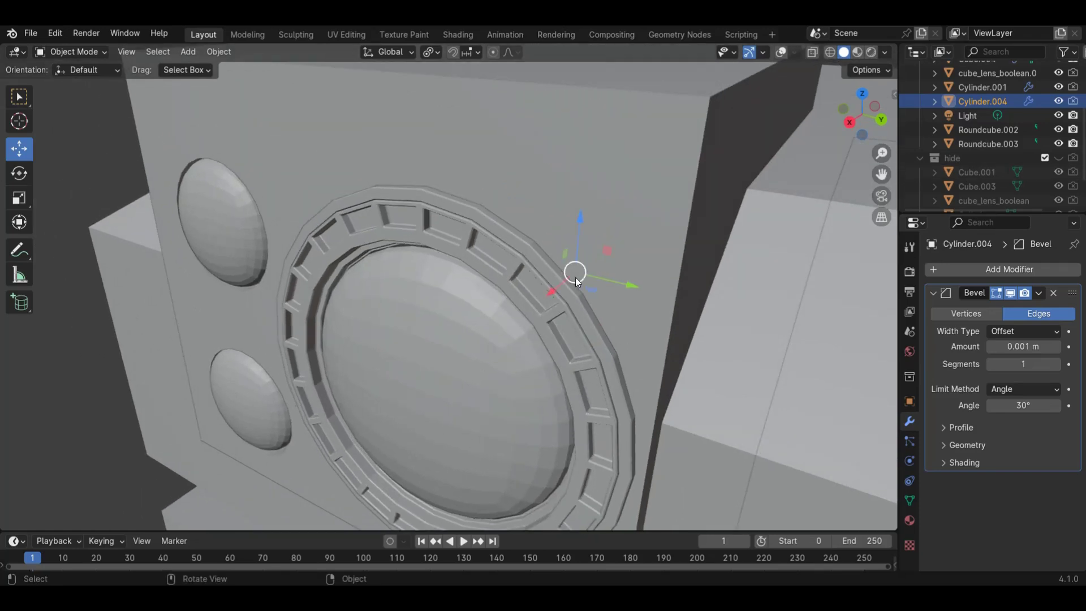
{"action": "left_click", "coordinate": [232, 51]}
{"action": "mouse_move", "coordinate": [238, 83]}
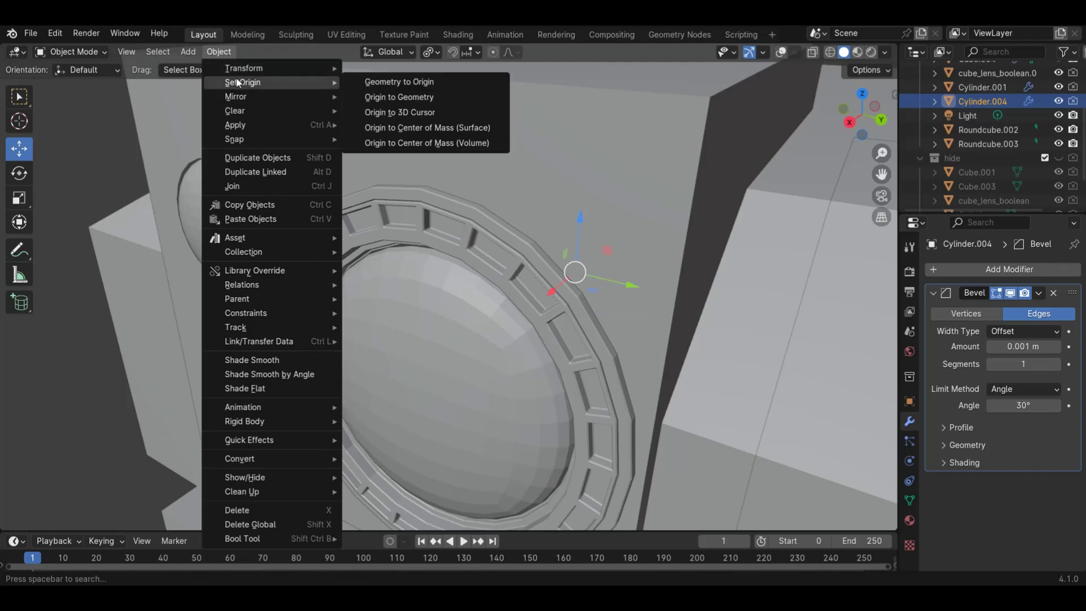
{"action": "left_click", "coordinate": [383, 98]}
{"action": "scroll", "coordinate": [411, 180], "scroll_direction": "down", "scroll_amount": 5}
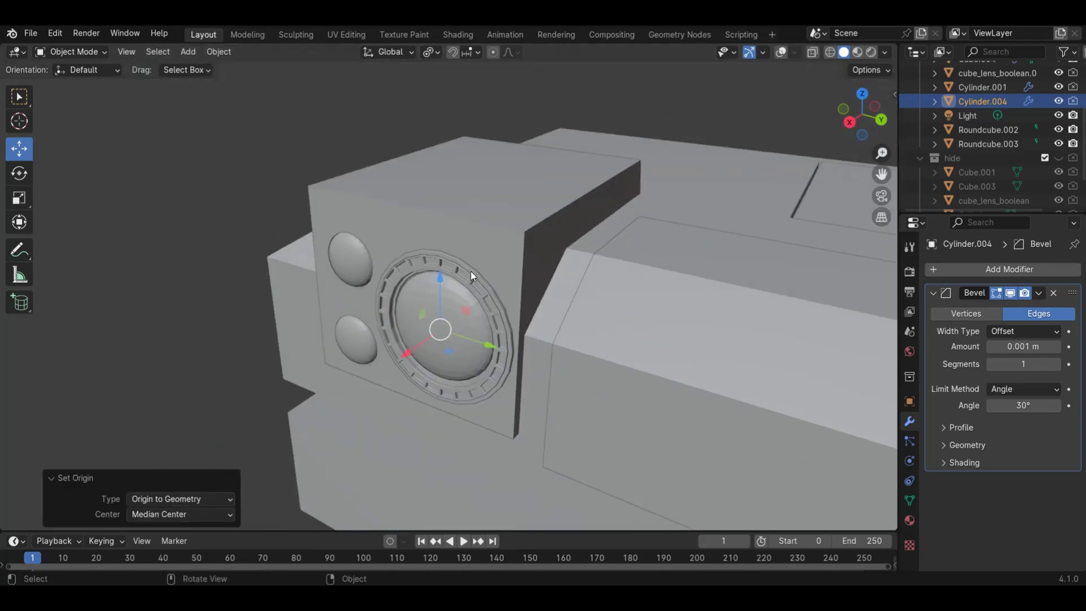
Show the viewport overlays again and disable the Face Orientation overlay
{"action": "left_click", "coordinate": [781, 52]}
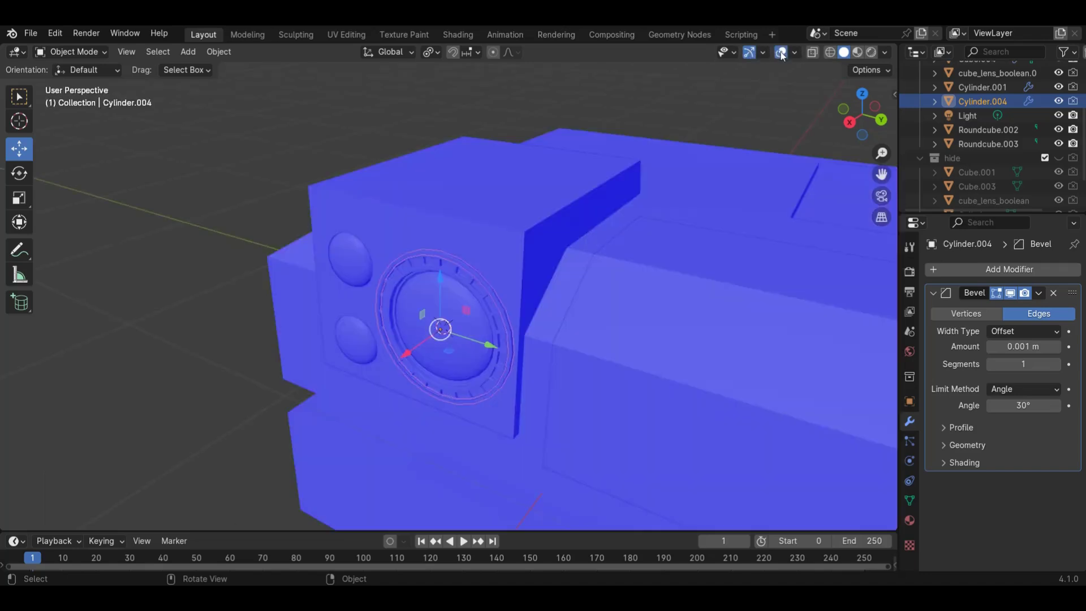
{"action": "scroll", "coordinate": [771, 65], "scroll_direction": "up", "scroll_amount": 6}
{"action": "scroll", "coordinate": [697, 161], "scroll_direction": "down", "scroll_amount": 5}
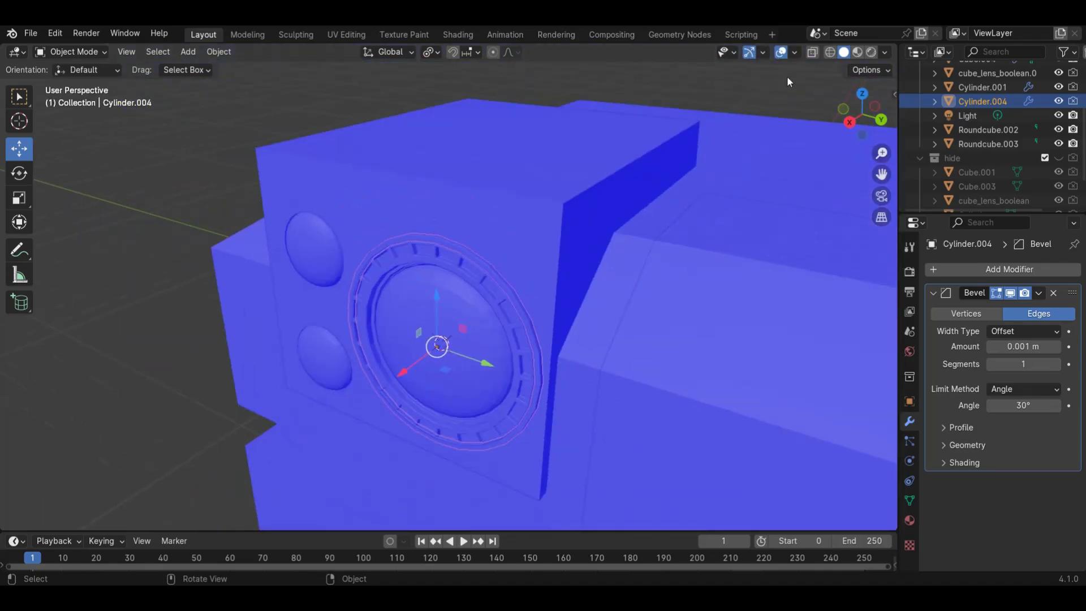
{"action": "left_click", "coordinate": [794, 52]}
{"action": "left_click", "coordinate": [707, 308]}
{"action": "middle_click_drag", "start_coordinate": [509, 255], "coordinate": [528, 245]}
In Edit Mode with face selection, select a pair of adjacent outer rim faces on each side of the ring's top
{"action": "key", "text": "Tab"}
{"action": "scroll", "coordinate": [538, 266], "scroll_direction": "up", "scroll_amount": 2}
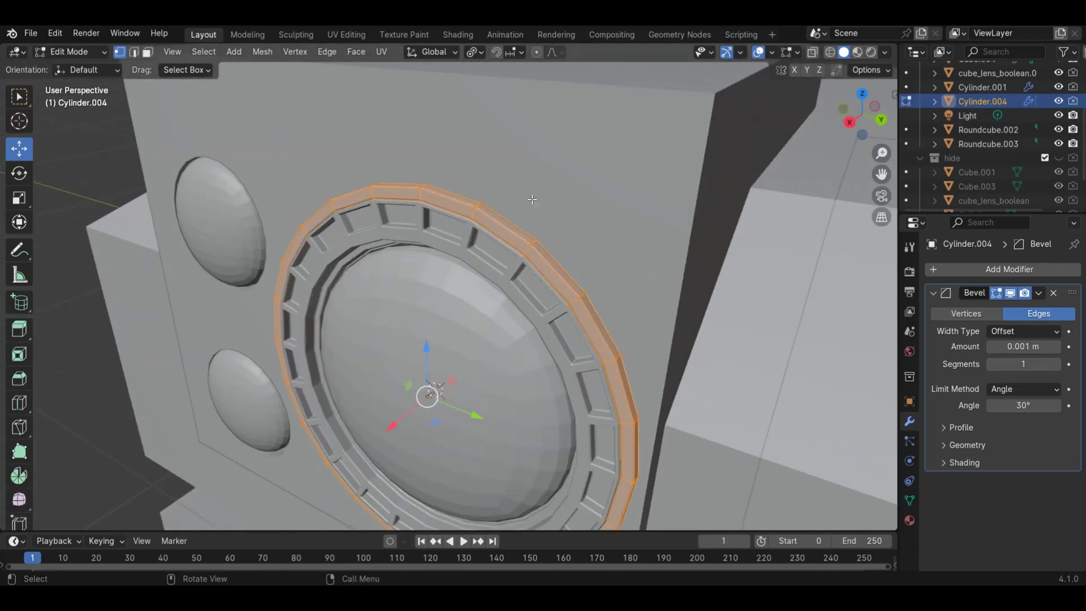
{"action": "middle_click_drag", "start_coordinate": [511, 223], "coordinate": [535, 226]}
{"action": "key", "text": "3"}
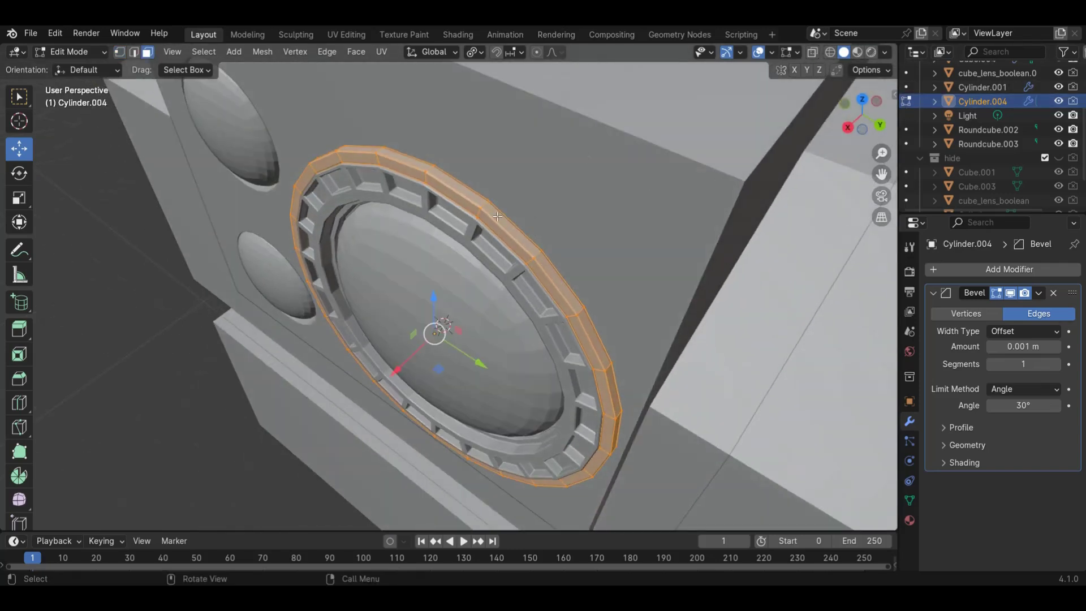
{"action": "left_click", "coordinate": [531, 248]}
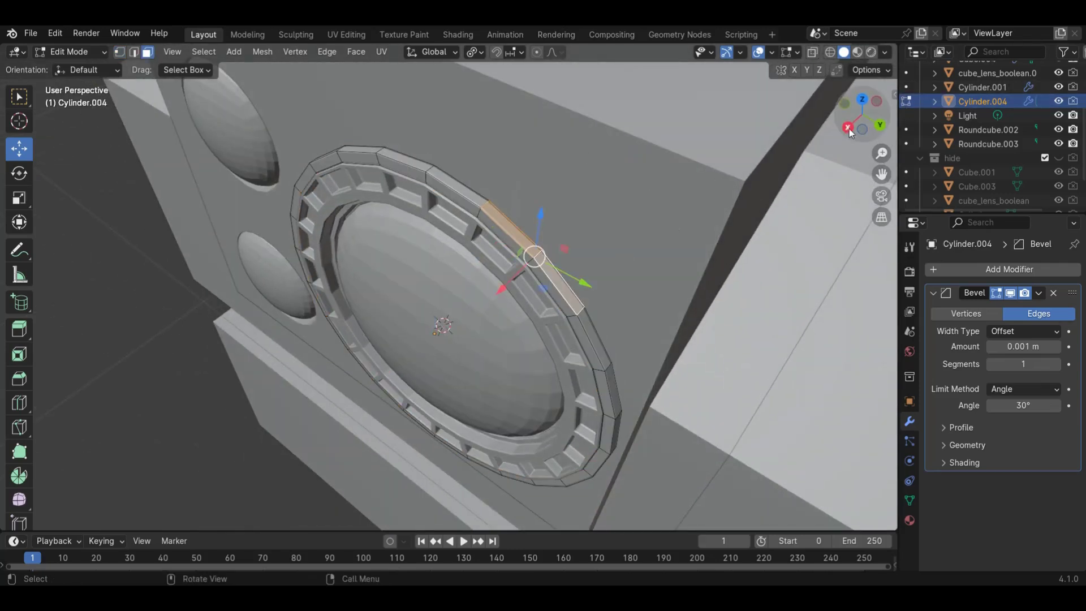
{"action": "left_click", "coordinate": [848, 128]}
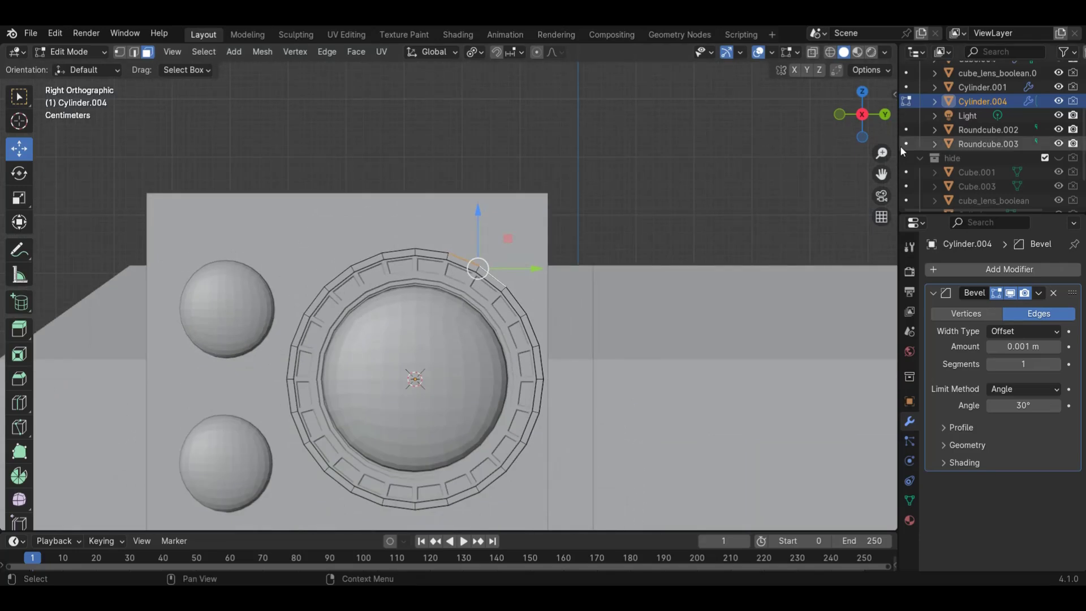
{"action": "left_click_drag", "start_coordinate": [881, 174], "coordinate": [916, 136]}
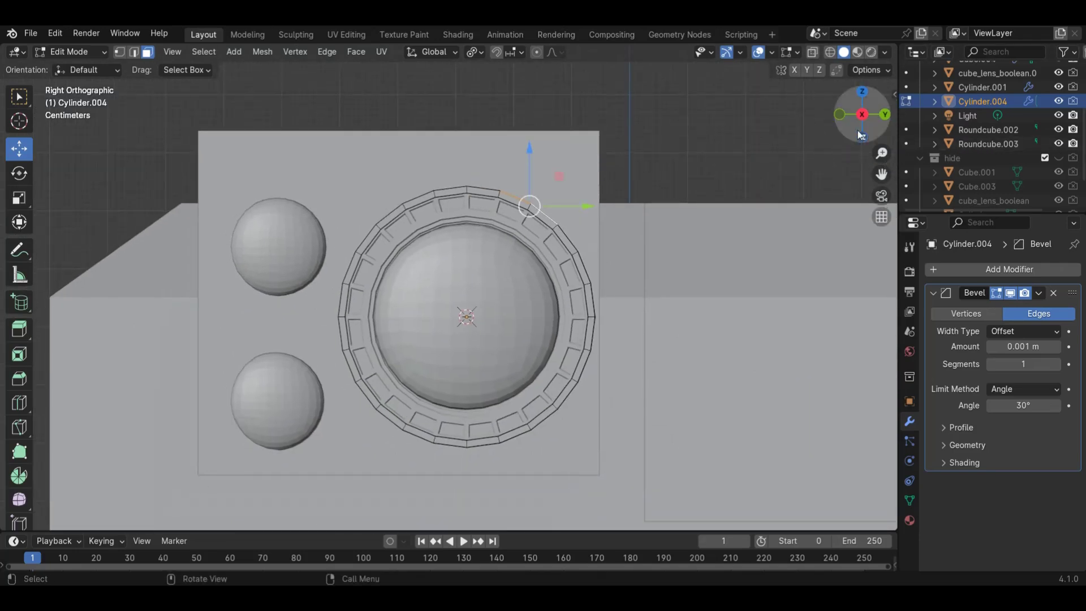
{"action": "left_click_drag", "start_coordinate": [862, 115], "coordinate": [3, 229]}
{"action": "scroll", "coordinate": [396, 197], "scroll_direction": "up", "scroll_amount": 2}
{"action": "left_click", "coordinate": [390, 165], "text": "shift"}
{"action": "left_click", "coordinate": [349, 201], "text": "shift"}
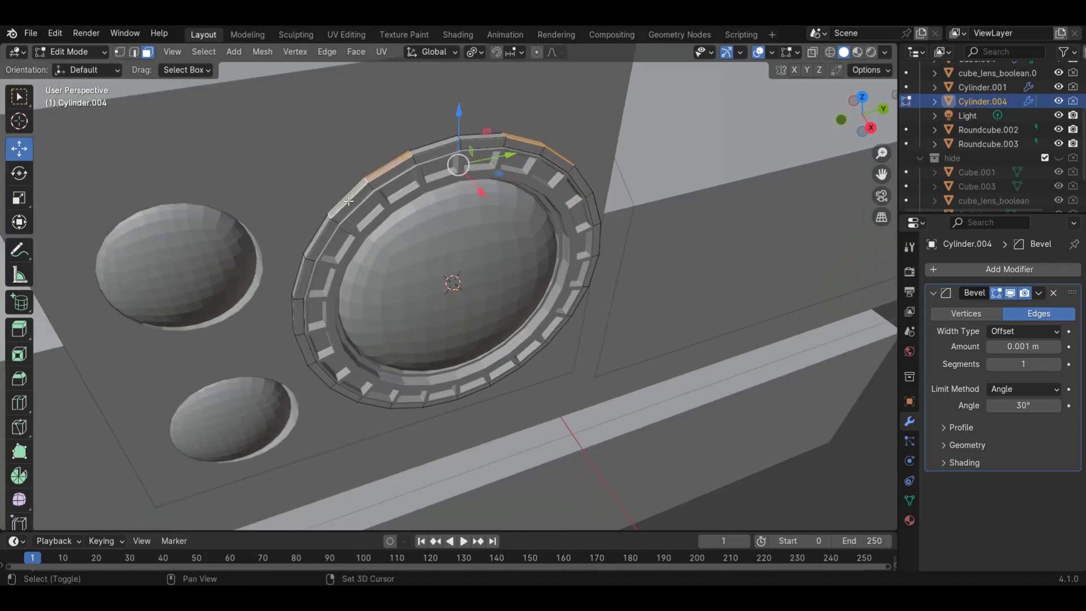
Add outer rim faces on each side of the ring's bottom to the selection, opposite the selected top pairs
{"action": "scroll", "coordinate": [349, 201], "scroll_direction": "down", "scroll_amount": 5}
{"action": "left_click_drag", "start_coordinate": [862, 114], "coordinate": [860, 433]}
{"action": "scroll", "coordinate": [302, 446], "scroll_direction": "up", "scroll_amount": 4}
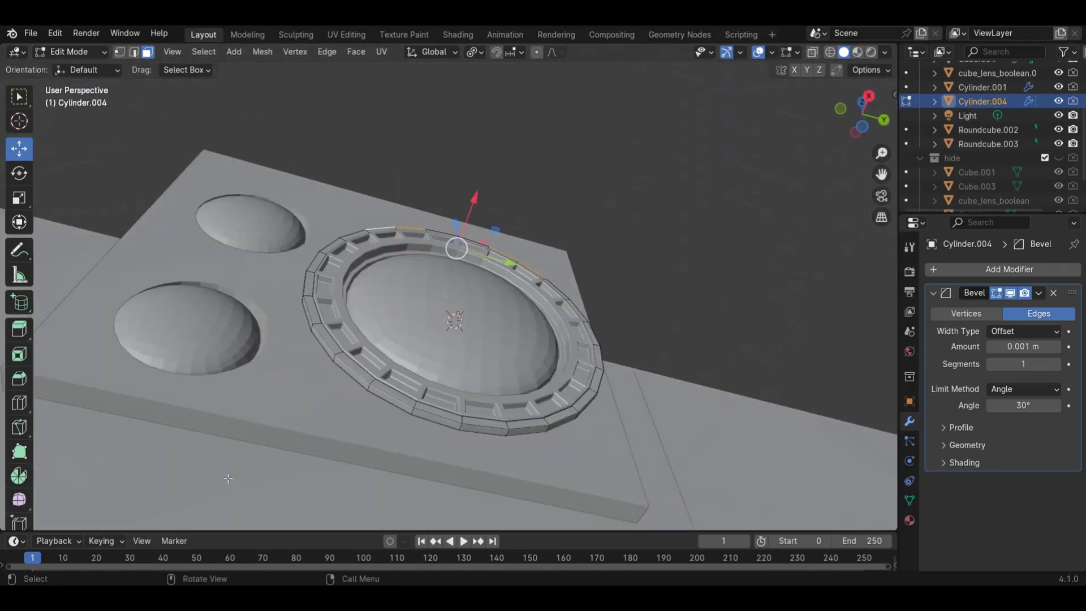
{"action": "left_click", "coordinate": [345, 373], "text": "shift"}
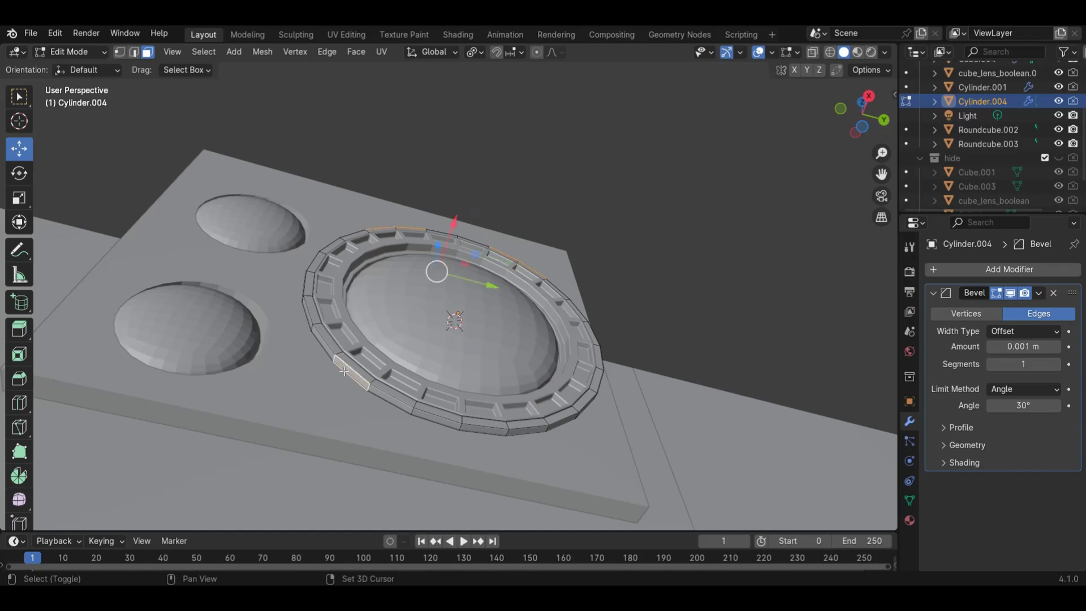
{"action": "left_click", "coordinate": [509, 432], "text": "shift"}
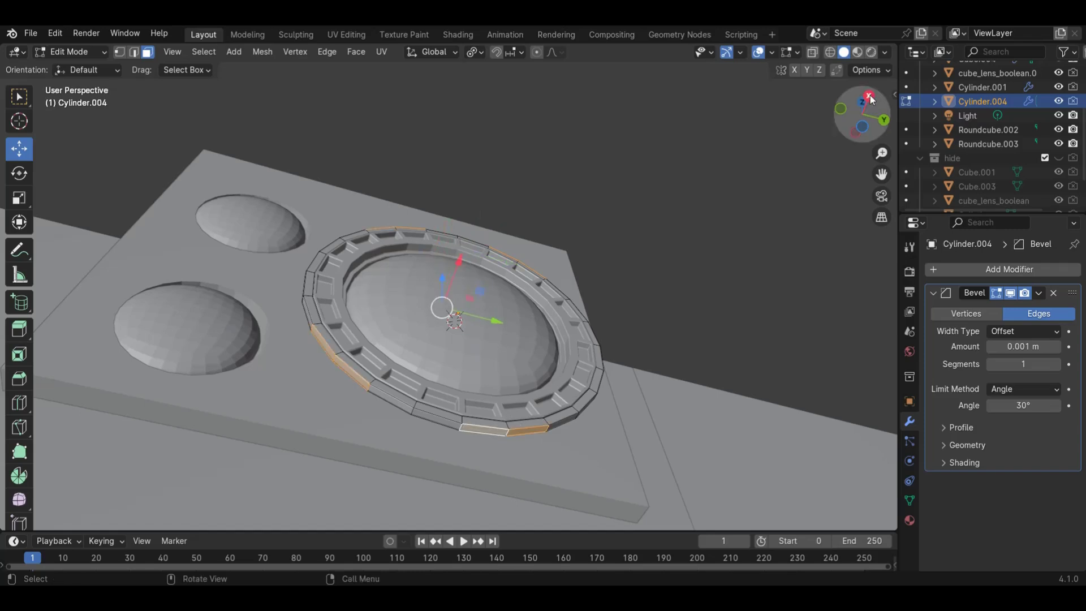
Using X-ray and the right view, correct the lower face selection so both bottom pairs mirror the top pairs
{"action": "left_click", "coordinate": [869, 96]}
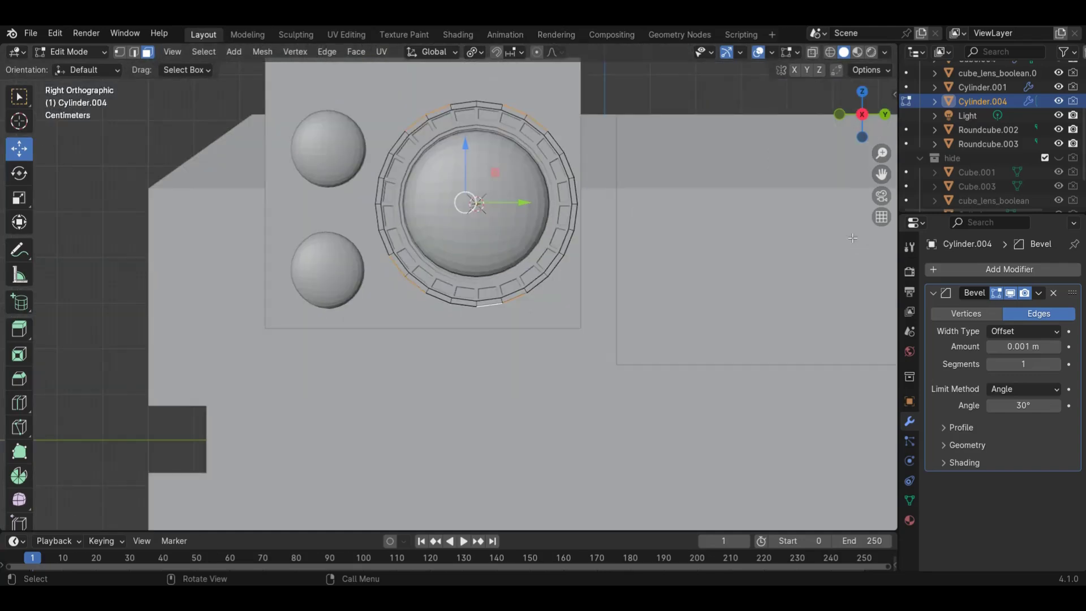
{"action": "scroll", "coordinate": [745, 261], "scroll_direction": "up", "scroll_amount": 3}
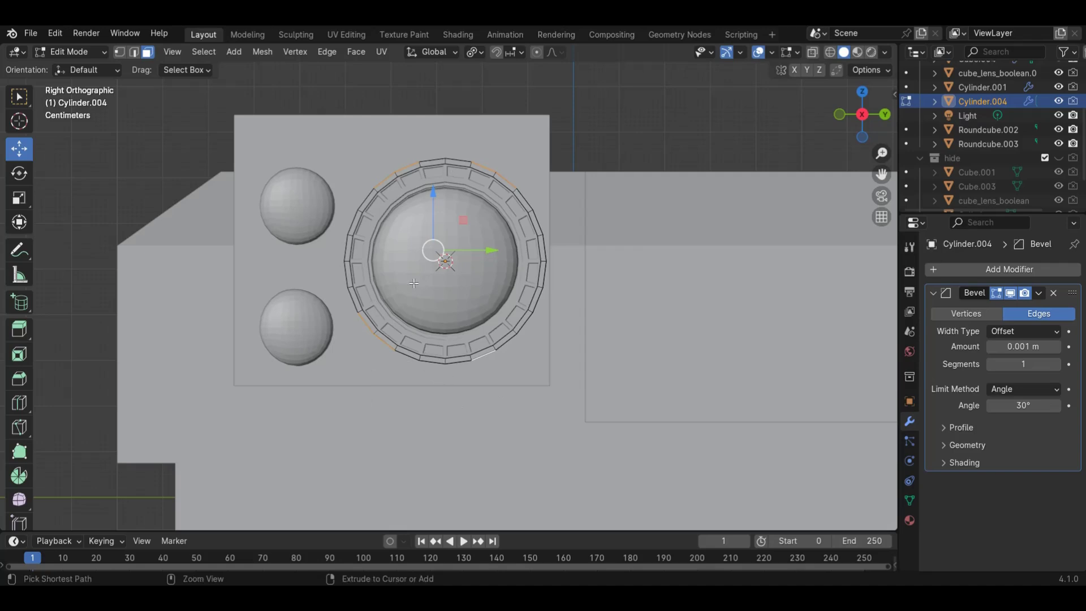
{"action": "key", "text": "alt+z"}
{"action": "scroll", "coordinate": [346, 326], "scroll_direction": "up", "scroll_amount": 2}
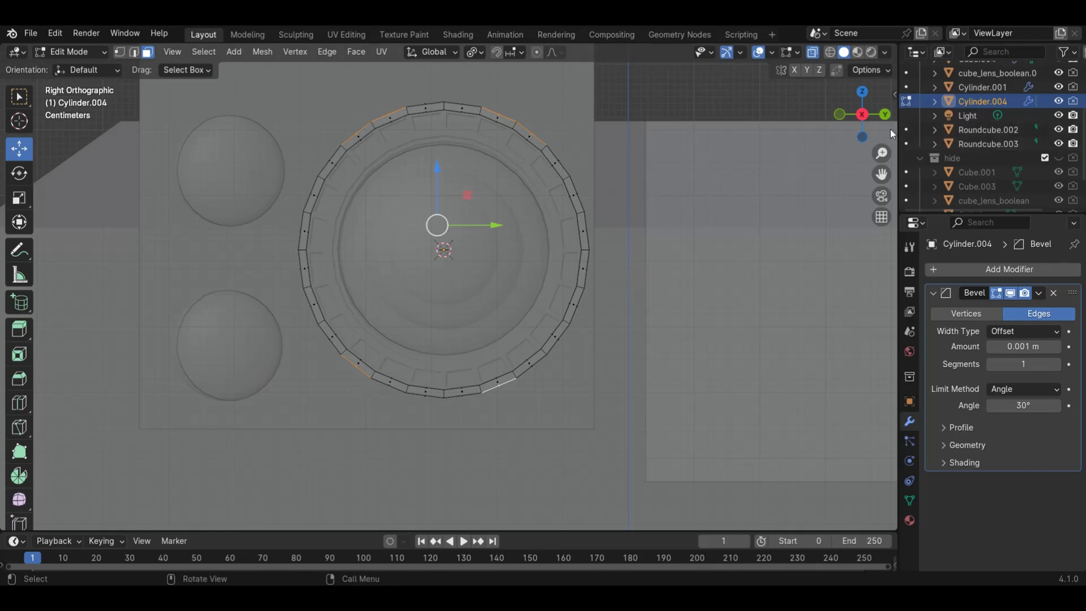
{"action": "left_click_drag", "start_coordinate": [856, 118], "coordinate": [903, 68]}
{"action": "scroll", "coordinate": [406, 357], "scroll_direction": "up", "scroll_amount": 2}
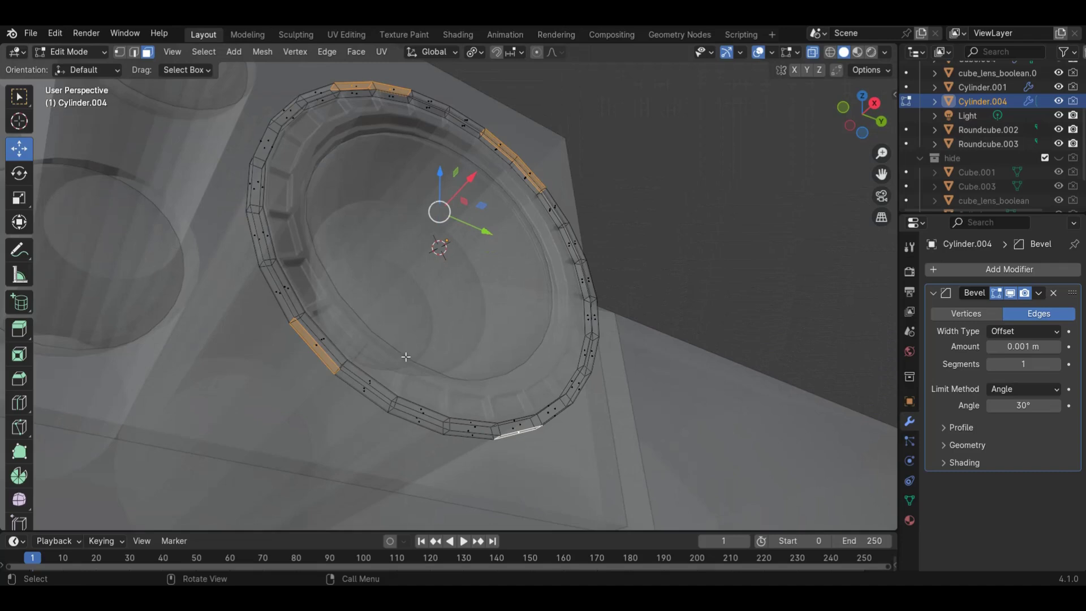
{"action": "left_click", "coordinate": [364, 391], "text": "shift"}
{"action": "left_click_drag", "start_coordinate": [867, 129], "coordinate": [723, 139]}
{"action": "left_click", "coordinate": [601, 328], "text": "shift"}
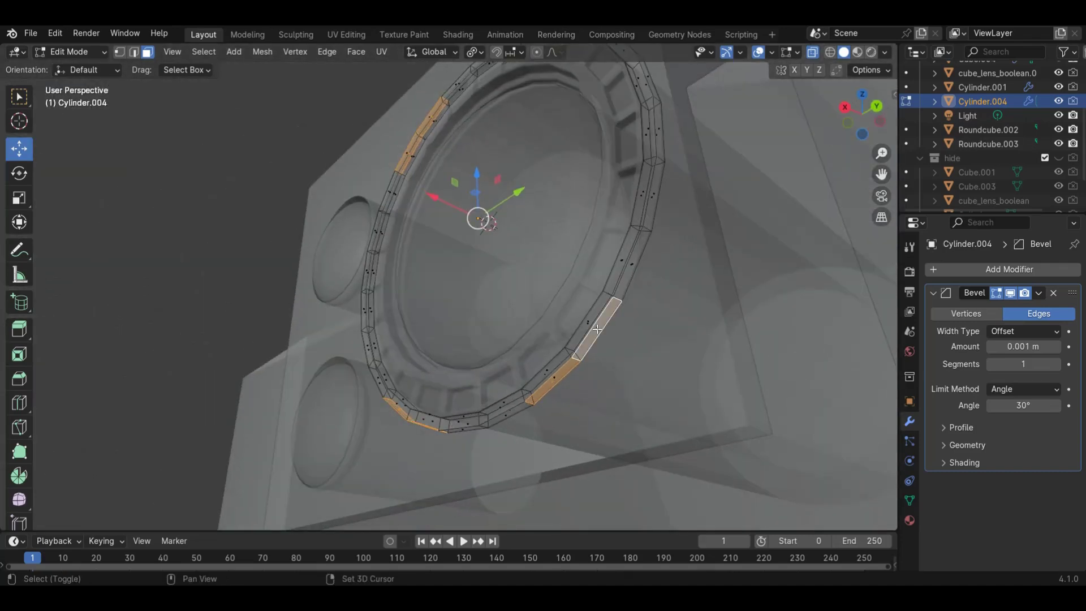
{"action": "left_click", "coordinate": [862, 95]}
{"action": "left_click", "coordinate": [877, 111]}
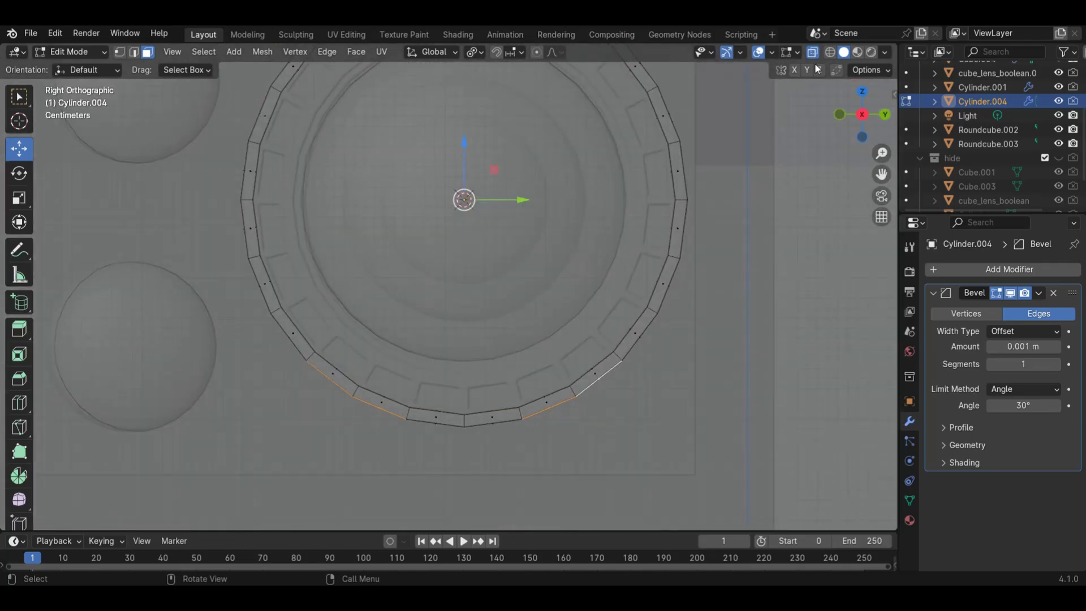
{"action": "left_click", "coordinate": [813, 54]}
Try extruding the selected rim faces with a uniform scale, and undo it
{"action": "scroll", "coordinate": [683, 300], "scroll_direction": "down", "scroll_amount": 2}
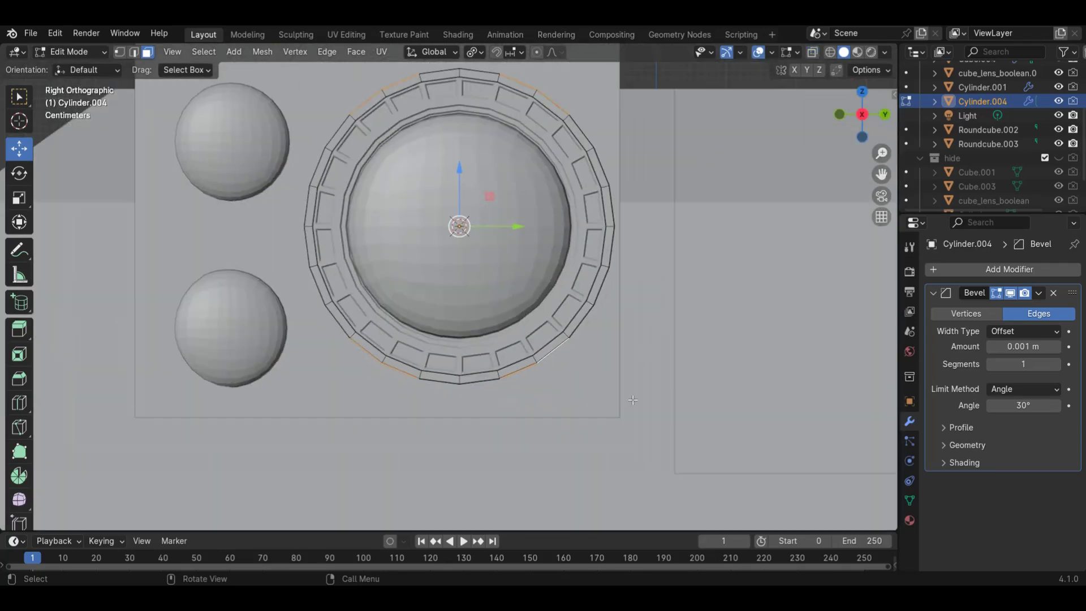
{"action": "key", "text": "e"}
{"action": "key", "text": "s"}
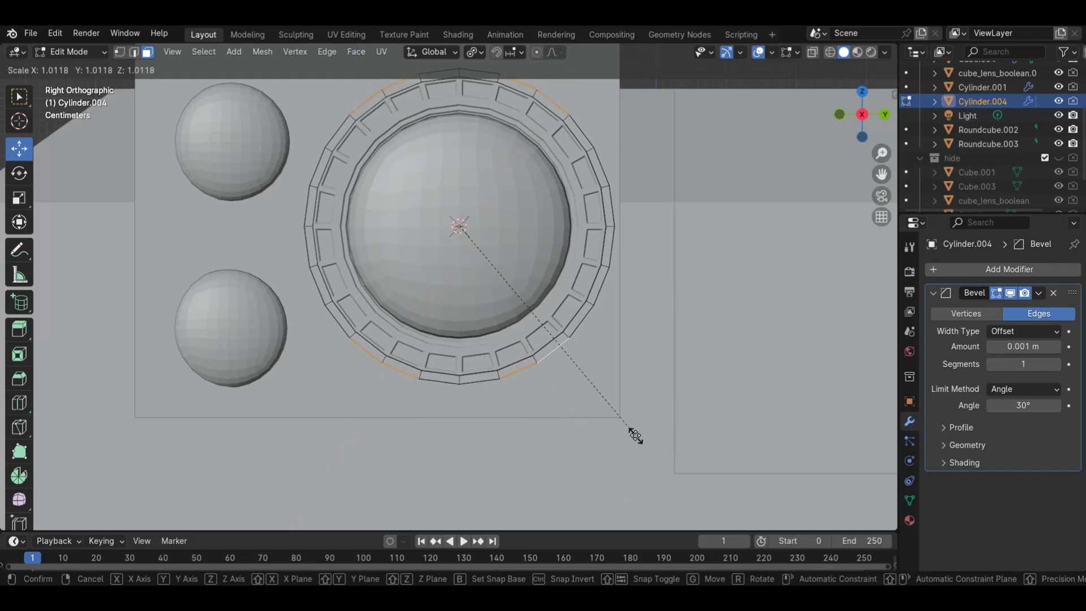
{"action": "left_click", "coordinate": [792, 486]}
{"action": "key", "text": "ctrl+z"}
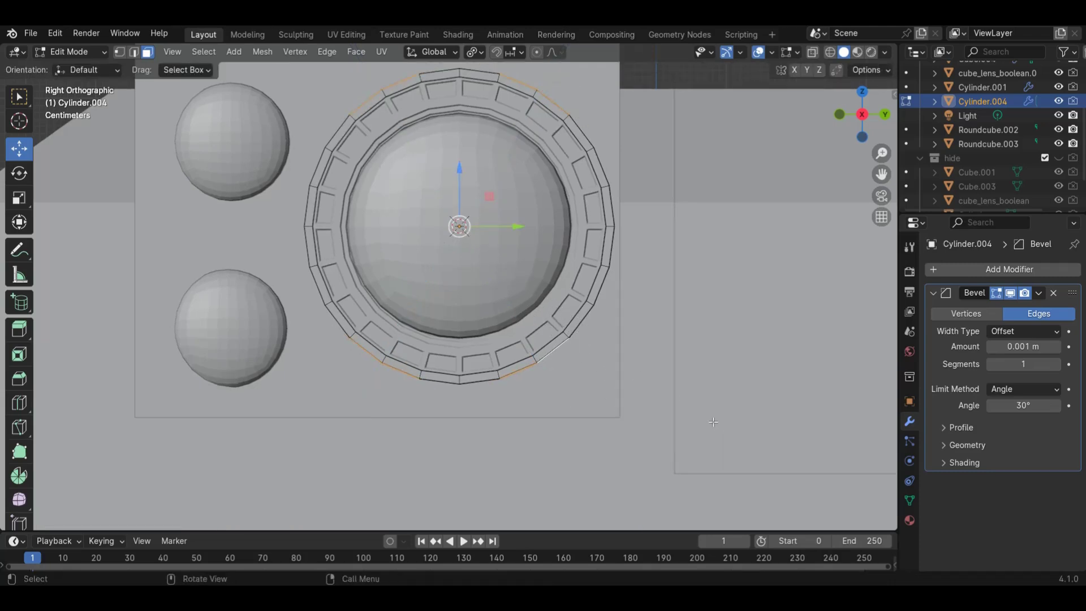
Extrude the four selected rim face pairs outward about 0.057 m along their normals
{"action": "scroll", "coordinate": [774, 480], "scroll_direction": "down", "scroll_amount": 2}
{"action": "key", "text": "e"}
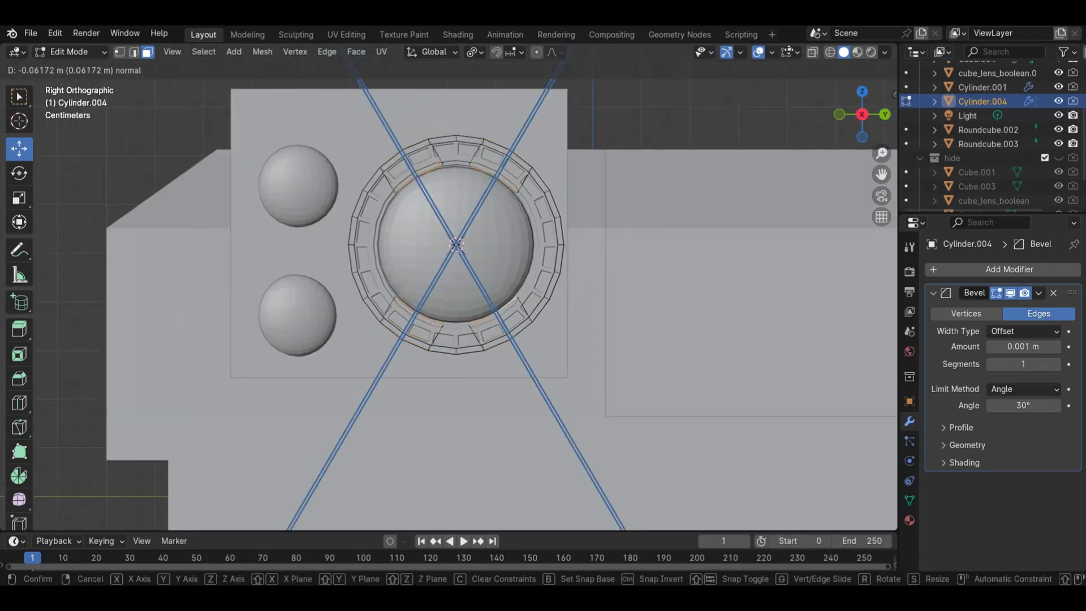
{"action": "left_click", "coordinate": [754, 475]}
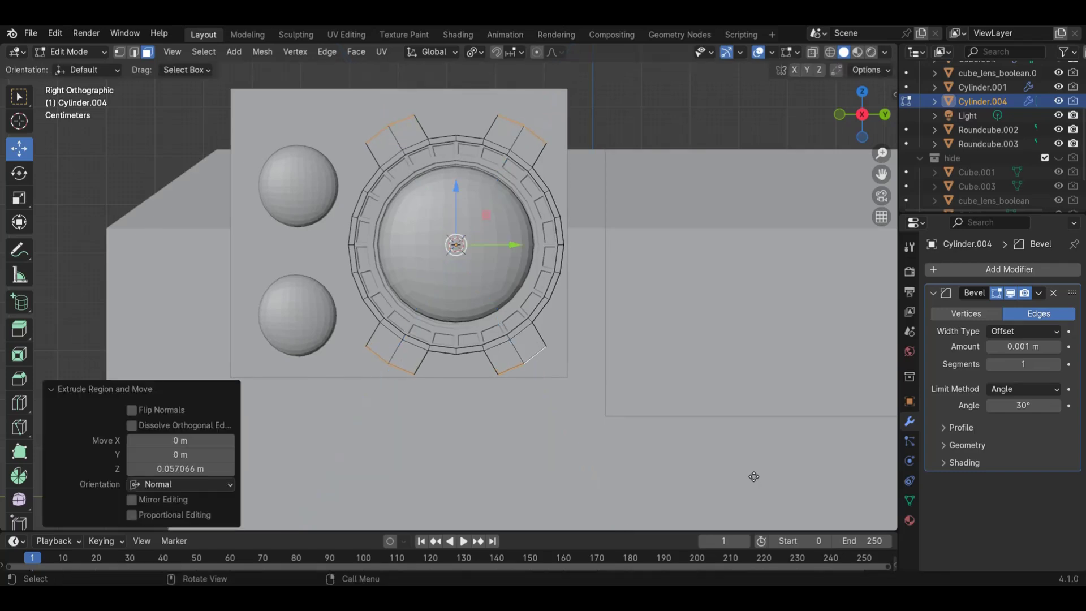
Scale the extruded end faces to about 0.56 around their individual origins to taper the four lugs
{"action": "left_click", "coordinate": [473, 52]}
{"action": "key", "text": "s"}
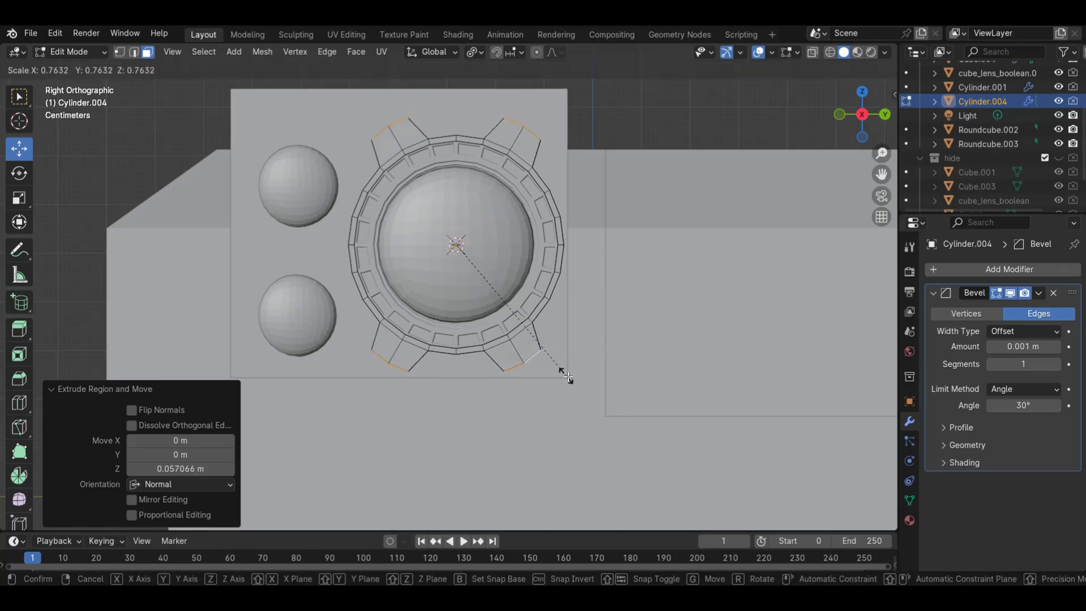
{"action": "left_click", "coordinate": [527, 341]}
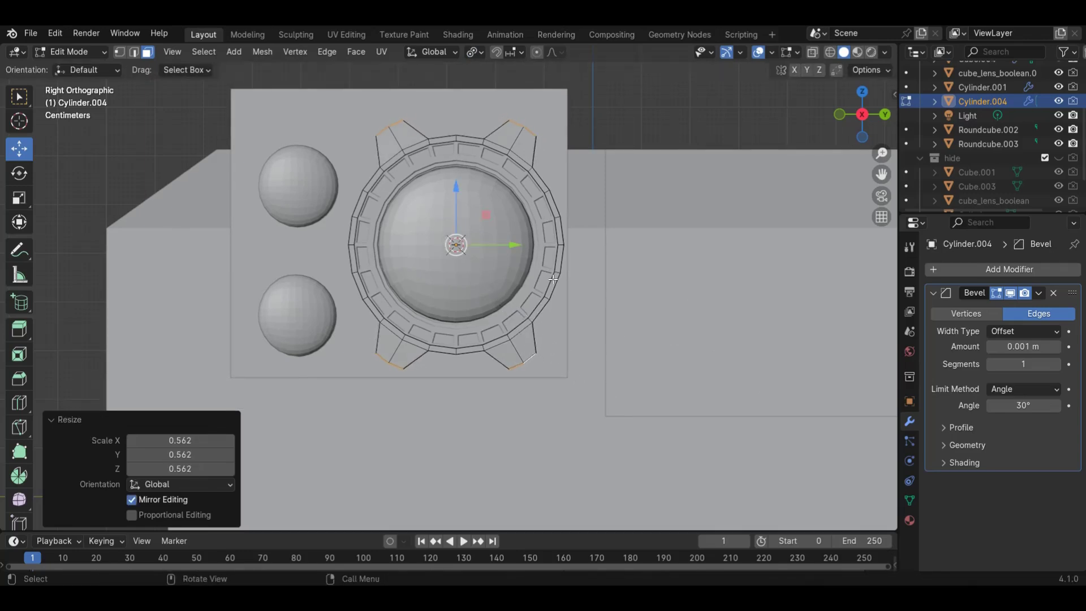
In Object Mode, try a level 1 Subdivision Surface modifier placed above the ring's Bevel modifier, and remove it
{"action": "key", "text": "Tab"}
{"action": "scroll", "coordinate": [601, 230], "scroll_direction": "down", "scroll_amount": 2}
{"action": "left_click_drag", "start_coordinate": [859, 84], "coordinate": [737, 212]}
{"action": "scroll", "coordinate": [730, 209], "scroll_direction": "up", "scroll_amount": 2}
{"action": "key", "text": "ctrl+1"}
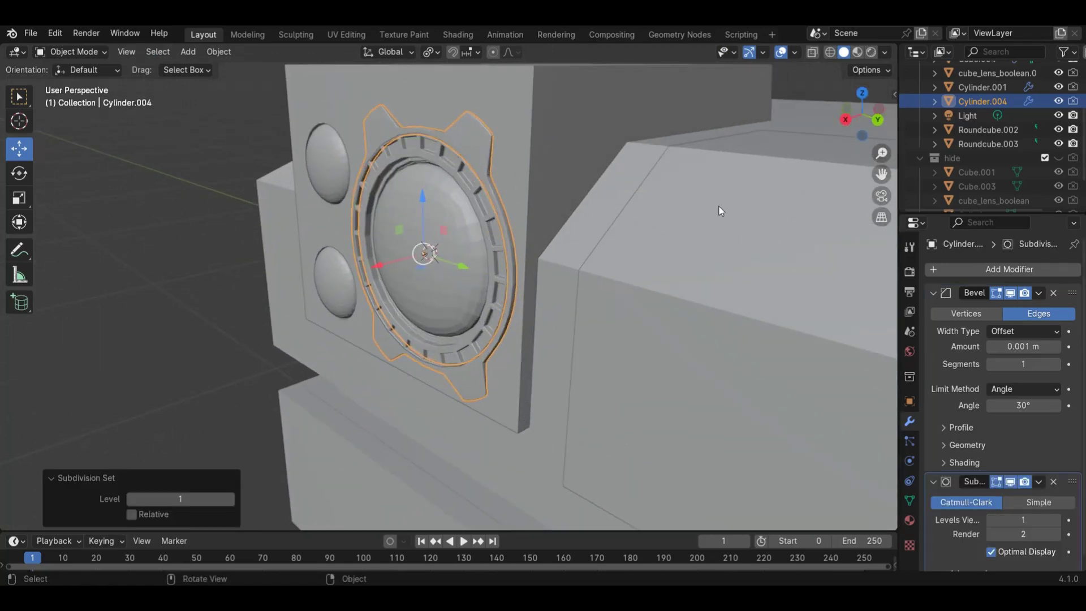
{"action": "left_click_drag", "start_coordinate": [1072, 482], "coordinate": [1072, 292]}
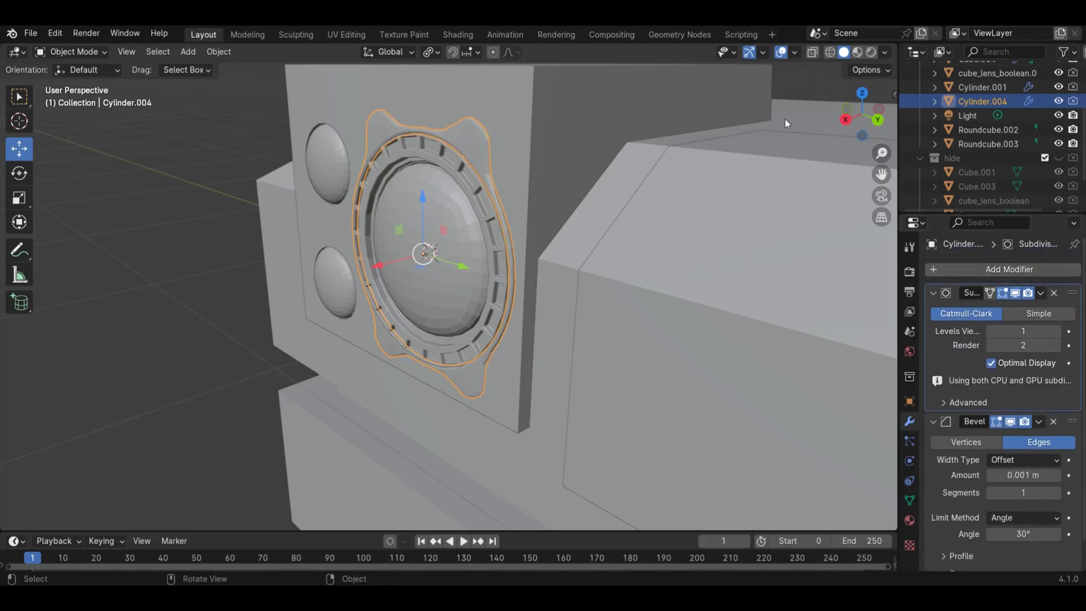
{"action": "left_click_drag", "start_coordinate": [858, 121], "coordinate": [882, 123]}
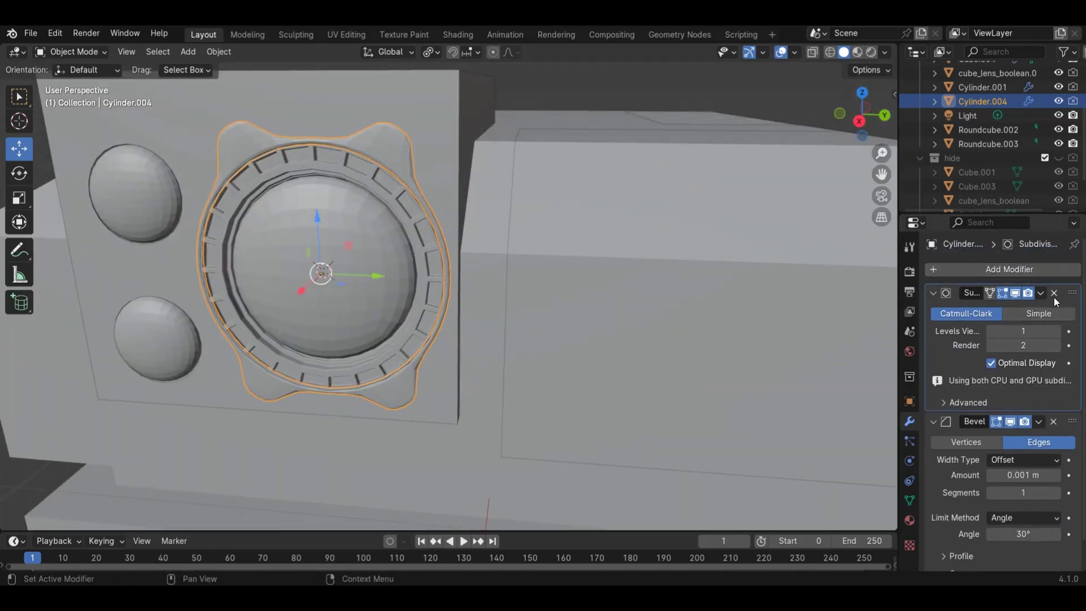
{"action": "left_click", "coordinate": [1053, 293]}
Set the ring's Bevel modifier amount to 0.1 m and inspect the rim edges up close
{"action": "left_click", "coordinate": [1019, 347]}
{"action": "left_click", "coordinate": [1024, 346]}
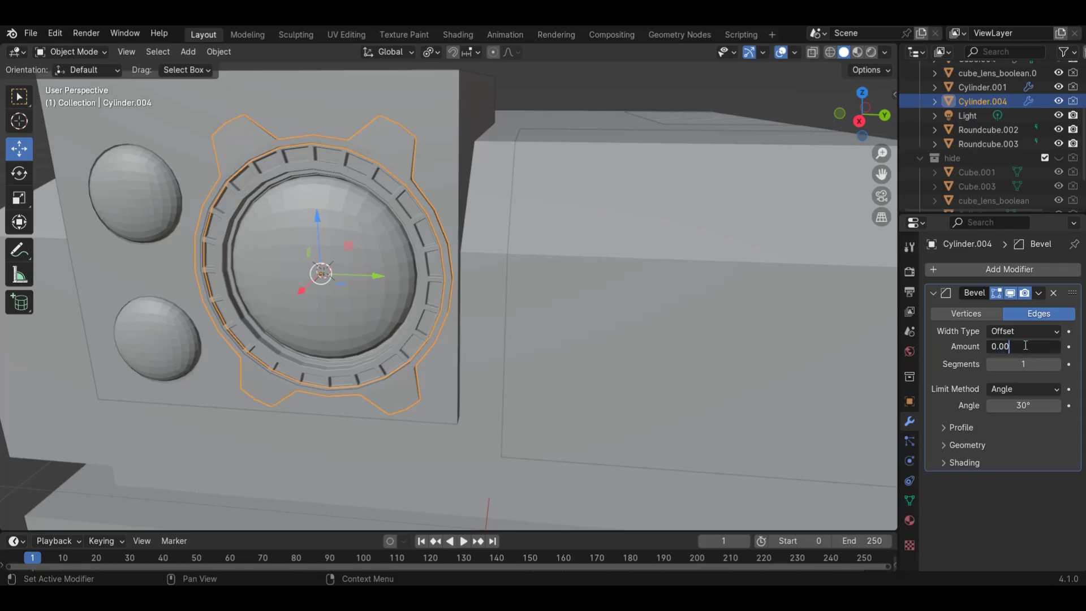
{"action": "type", "text": "1"}
{"action": "key", "text": "Return"}
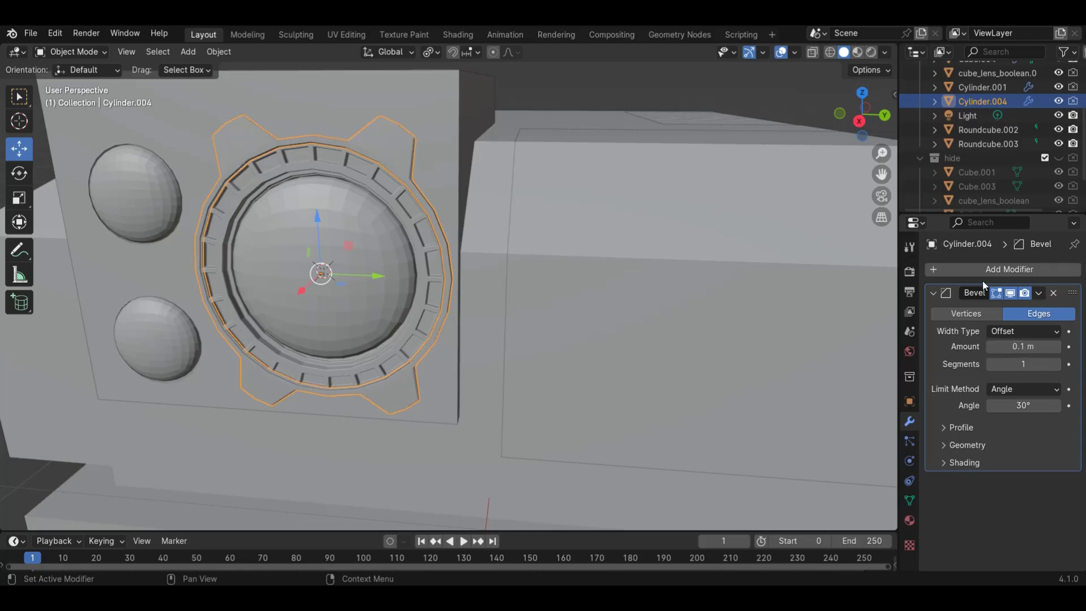
{"action": "scroll", "coordinate": [618, 158], "scroll_direction": "up", "scroll_amount": 5}
{"action": "scroll", "coordinate": [718, 181], "scroll_direction": "up", "scroll_amount": 3}
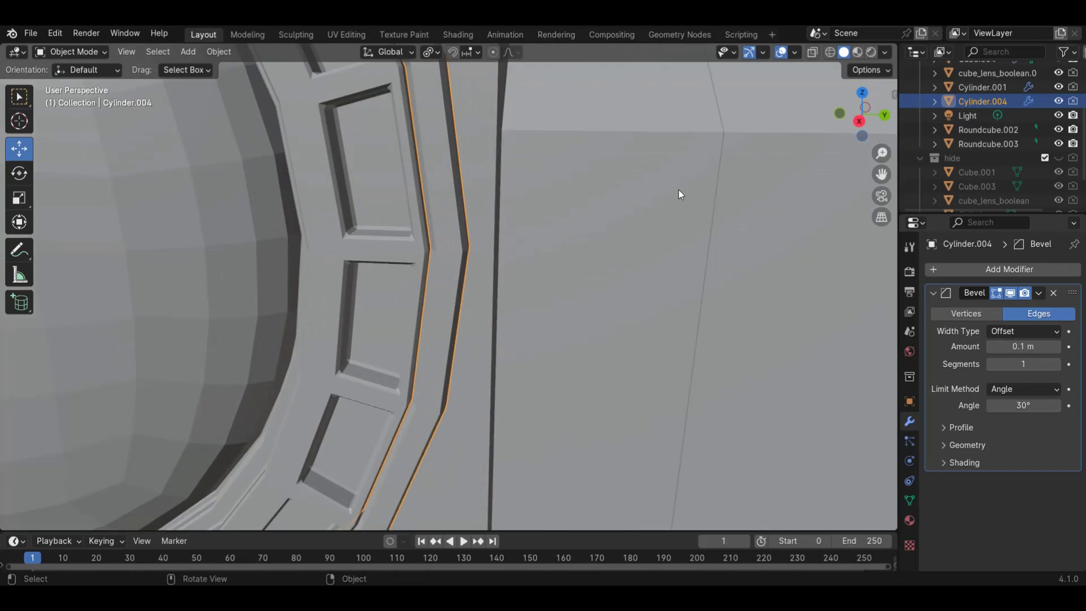
Isolate the ring in local view and replace its Bevel modifier with a level 1 Subdivision Surface modifier
{"action": "key", "text": "KP_Divide"}
{"action": "scroll", "coordinate": [682, 190], "scroll_direction": "up", "scroll_amount": 3}
{"action": "scroll", "coordinate": [684, 187], "scroll_direction": "down", "scroll_amount": 5}
{"action": "left_click_drag", "start_coordinate": [863, 114], "coordinate": [979, 342]}
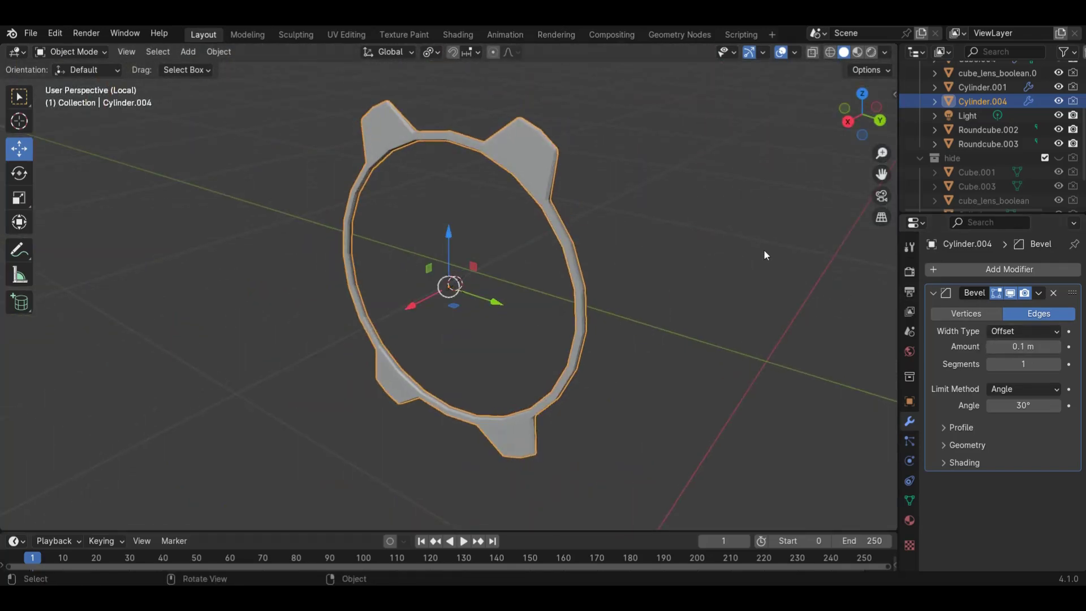
{"action": "left_click", "coordinate": [1054, 294]}
{"action": "key", "text": "ctrl+1"}
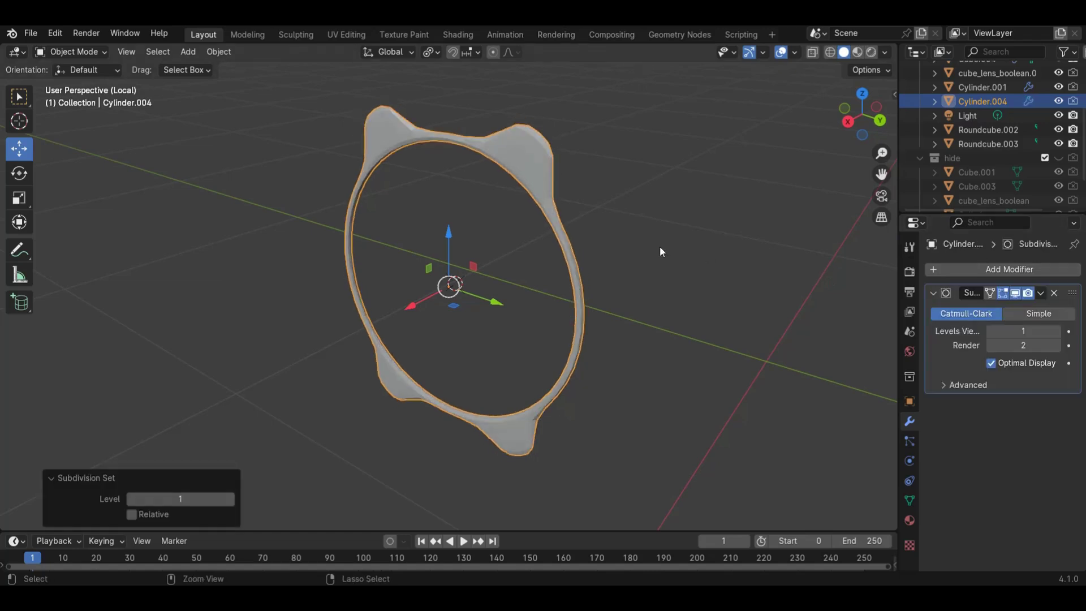
{"action": "middle_click_drag", "start_coordinate": [854, 177], "coordinate": [745, 181]}
Add supporting loop cuts across the four lugs near their bases and outer ends, and return to Object Mode
{"action": "key", "text": "Tab"}
{"action": "left_click", "coordinate": [19, 403]}
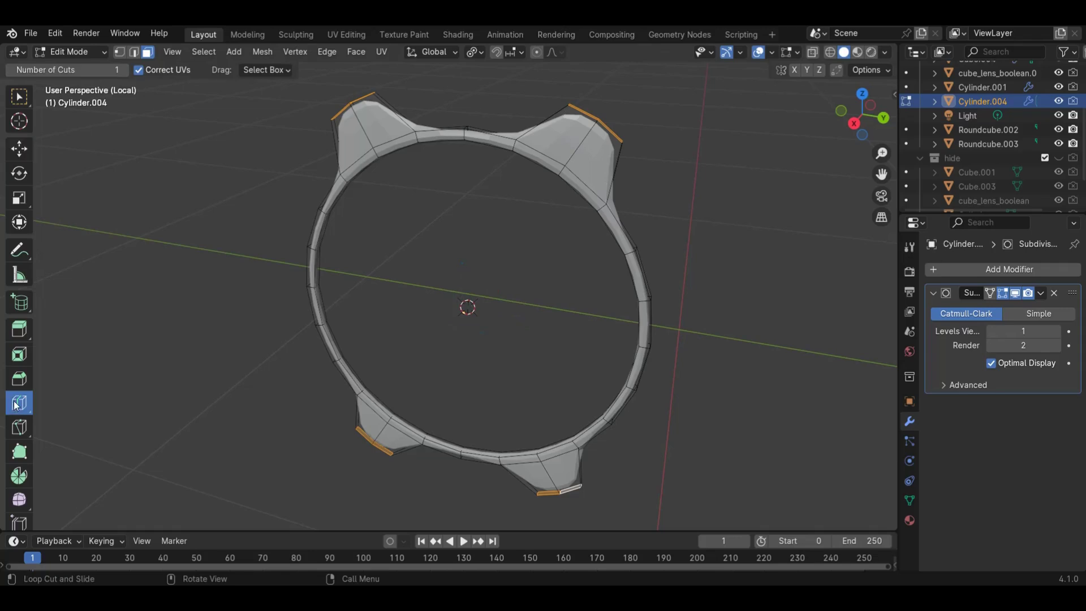
{"action": "left_click_drag", "start_coordinate": [615, 165], "coordinate": [624, 153]}
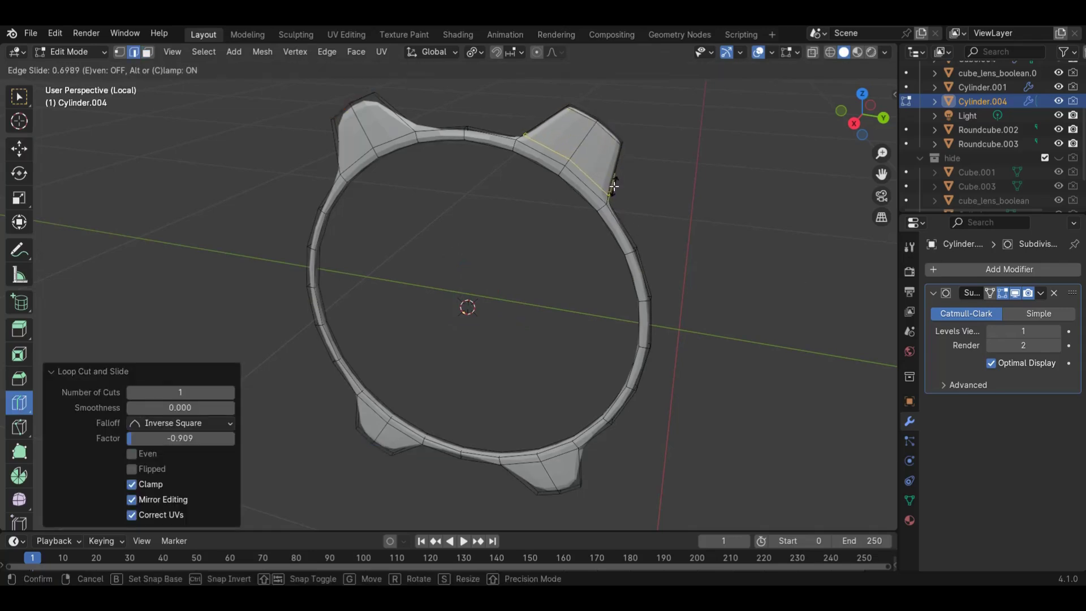
{"action": "left_click_drag", "start_coordinate": [376, 145], "coordinate": [360, 115]}
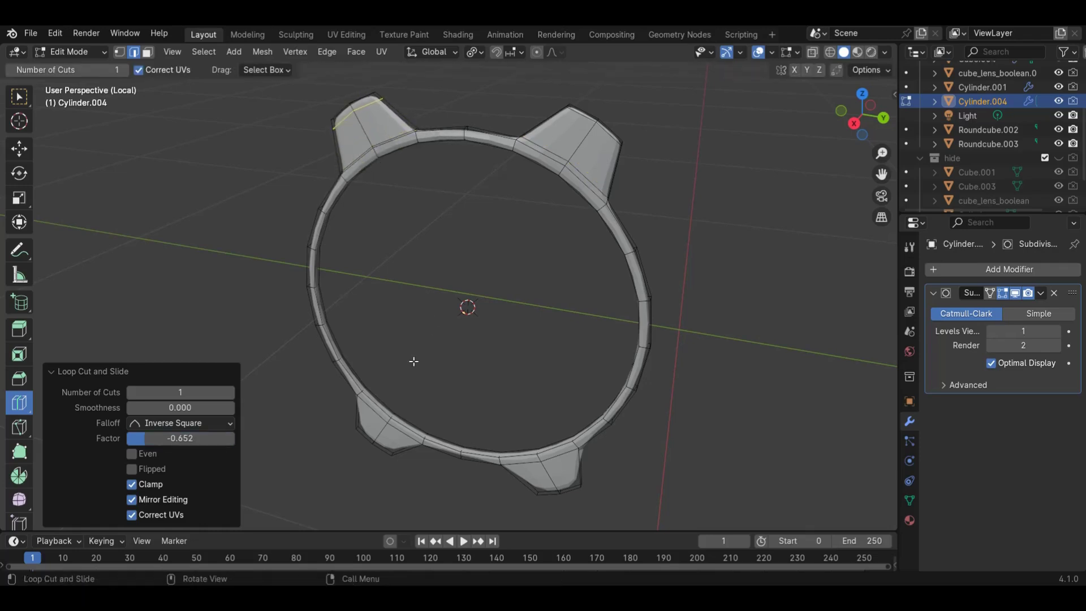
{"action": "left_click_drag", "start_coordinate": [376, 429], "coordinate": [377, 437]}
{"action": "left_click_drag", "start_coordinate": [548, 483], "coordinate": [549, 496]}
{"action": "key", "text": "Tab"}
{"action": "left_click", "coordinate": [736, 328]}
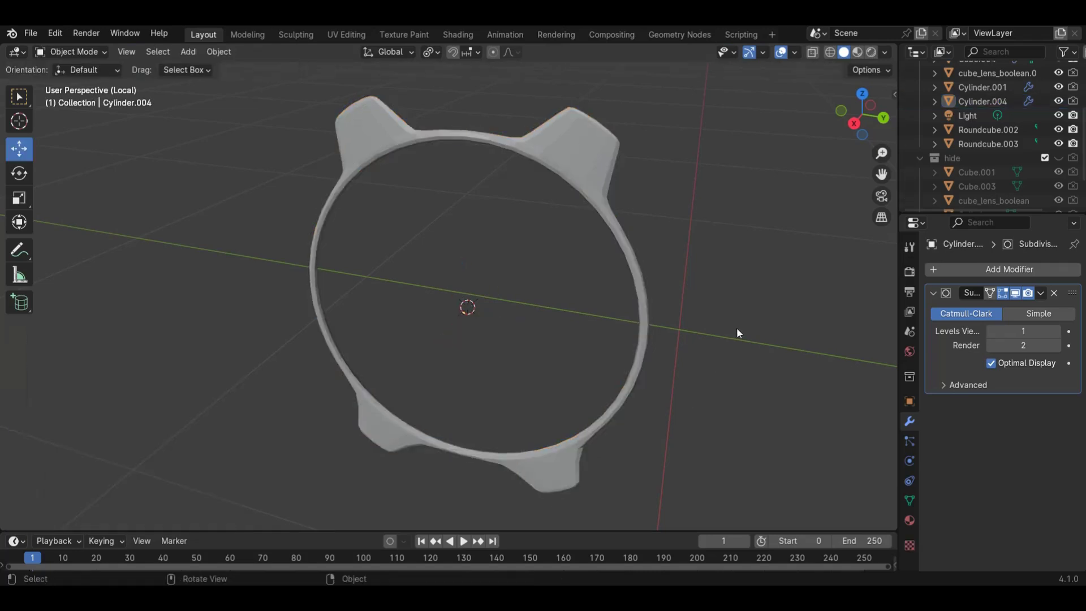
Apply Shade Smooth to the ring and return to the full scene
{"action": "scroll", "coordinate": [737, 328], "scroll_direction": "down", "scroll_amount": 2}
{"action": "left_click", "coordinate": [541, 202]}
{"action": "right_click", "coordinate": [541, 203]}
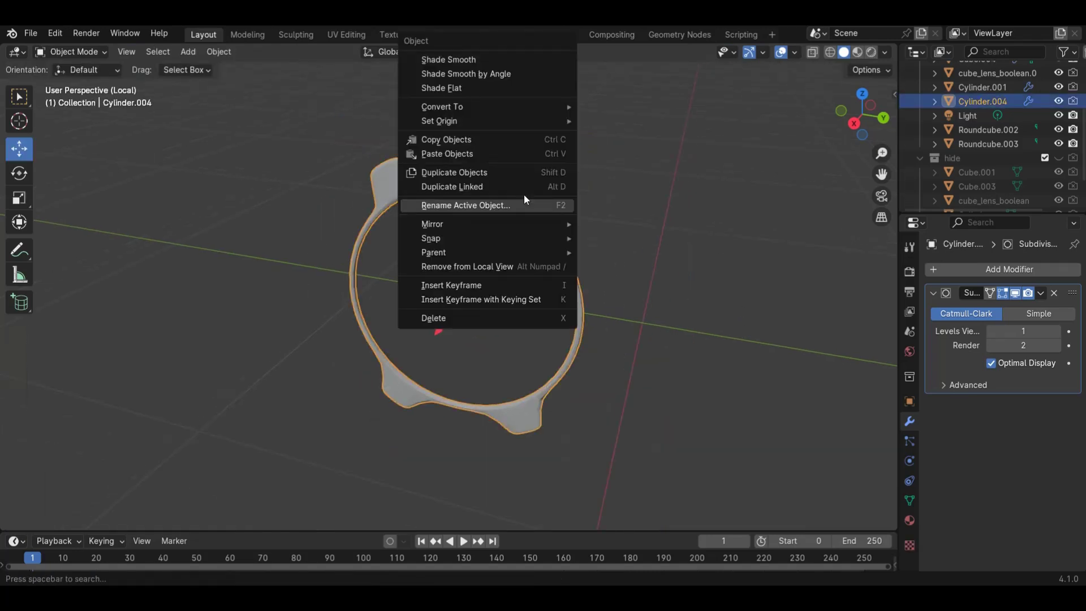
{"action": "left_click", "coordinate": [447, 60]}
{"action": "key", "text": "KP_Divide"}
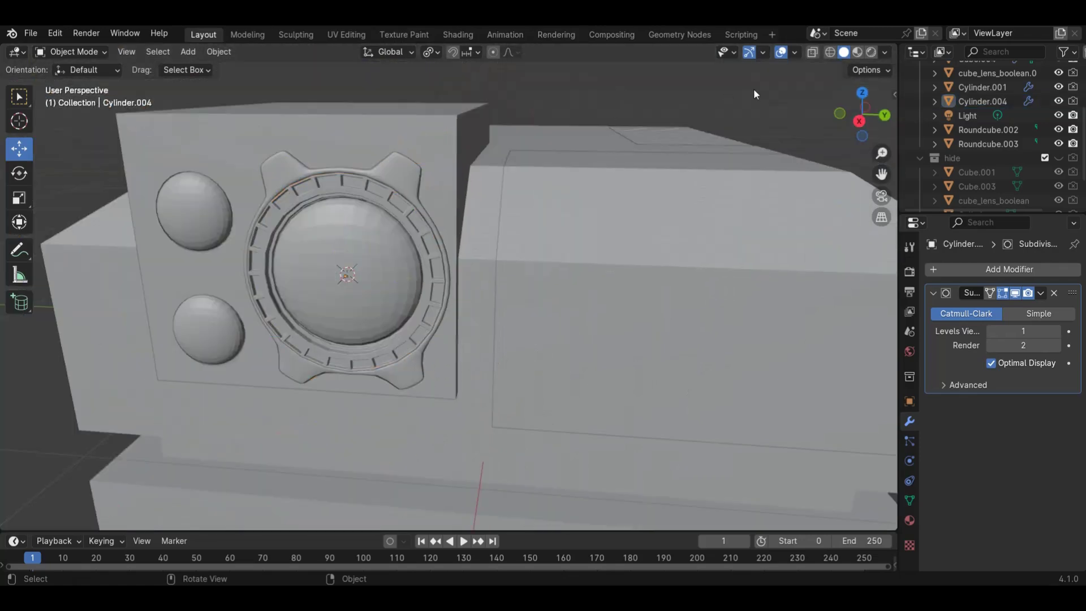
Isolate the ring again and add a Bevel modifier after its Subdivision Surface modifier
{"action": "left_click_drag", "start_coordinate": [862, 113], "coordinate": [887, 97]}
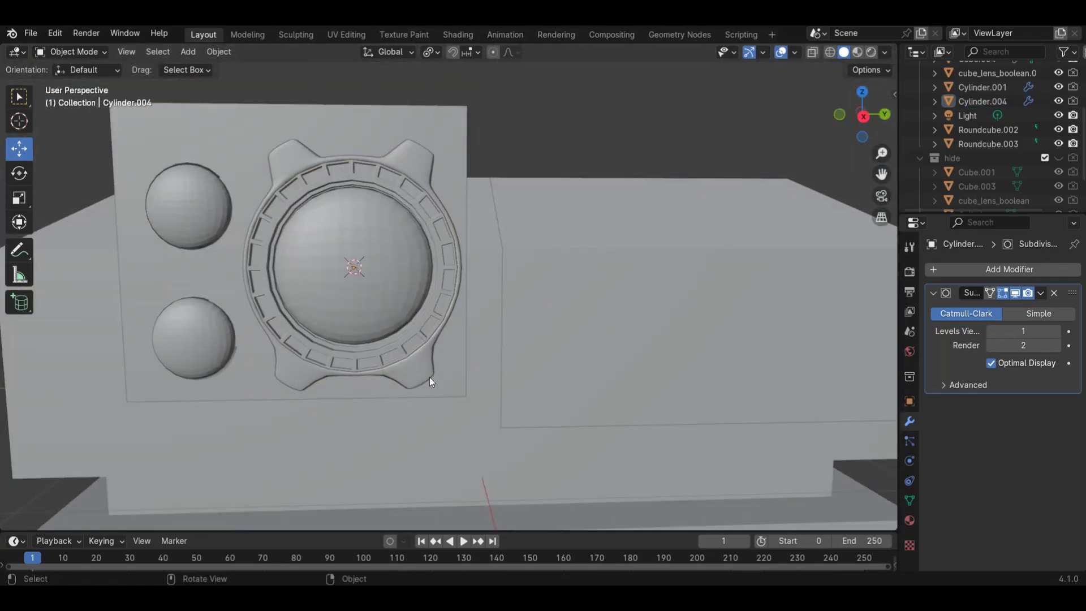
{"action": "scroll", "coordinate": [565, 256], "scroll_direction": "up", "scroll_amount": 3}
{"action": "left_click", "coordinate": [402, 439]}
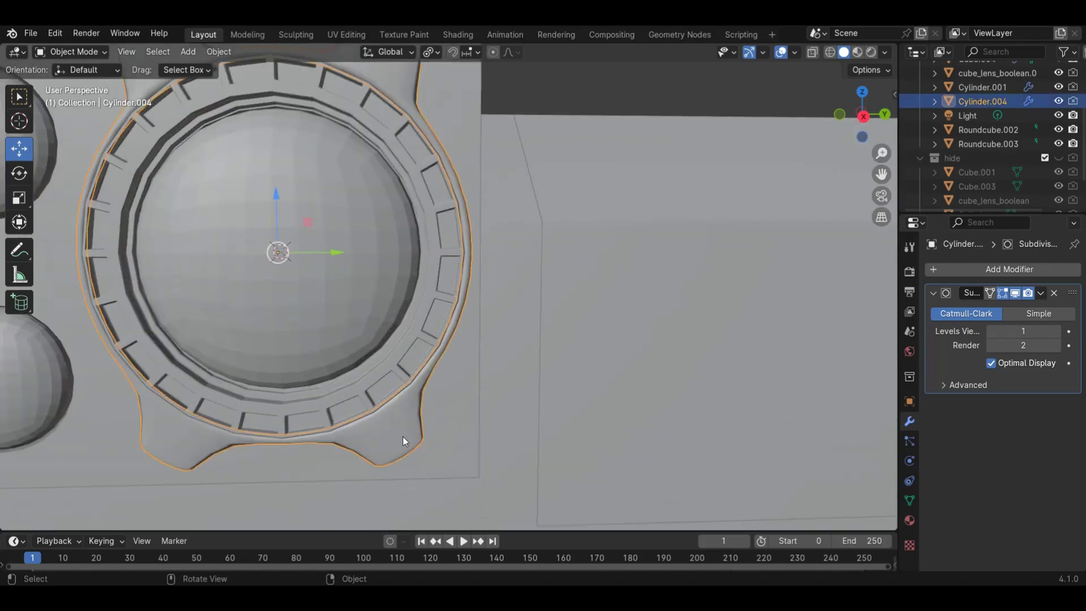
{"action": "key", "text": "KP_Divide"}
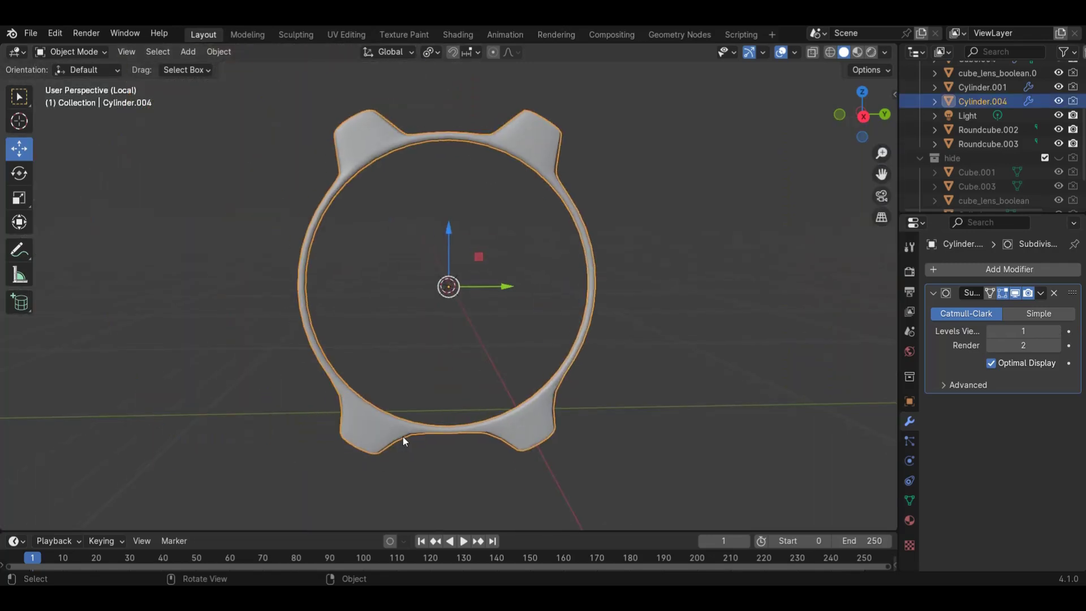
{"action": "left_click", "coordinate": [955, 270]}
{"action": "type", "text": "be"}
{"action": "left_click", "coordinate": [884, 292]}
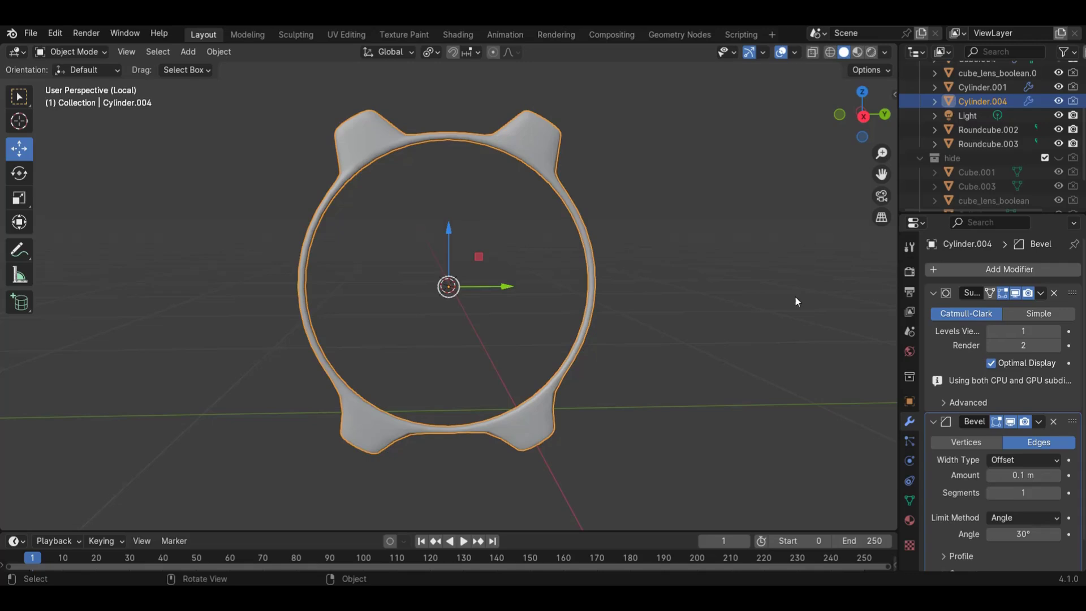
Leave local view and select the cube block that holds the lenses
{"action": "mouse_move", "coordinate": [811, 132]}
{"action": "middle_mouse_down"}
{"action": "mouse_move", "coordinate": [780, 141]}
{"action": "mouse_move", "coordinate": [830, 129]}
{"action": "mouse_move", "coordinate": [758, 133]}
{"action": "mouse_move", "coordinate": [796, 144]}
{"action": "mouse_move", "coordinate": [850, 130]}
{"action": "mouse_move", "coordinate": [832, 126]}
{"action": "middle_mouse_up"}
{"action": "key", "text": "KP_Divide"}
{"action": "left_click", "coordinate": [384, 176]}
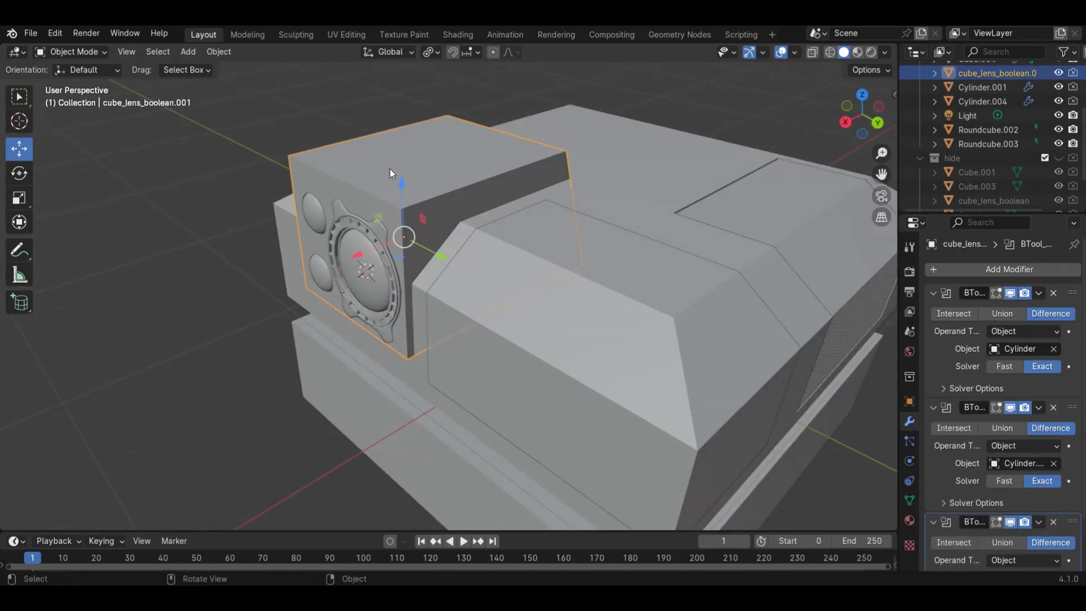
Enter Edit Mode on the lens block, switch to face selection, and pick its top, side and rear faces
{"action": "key", "text": "Tab"}
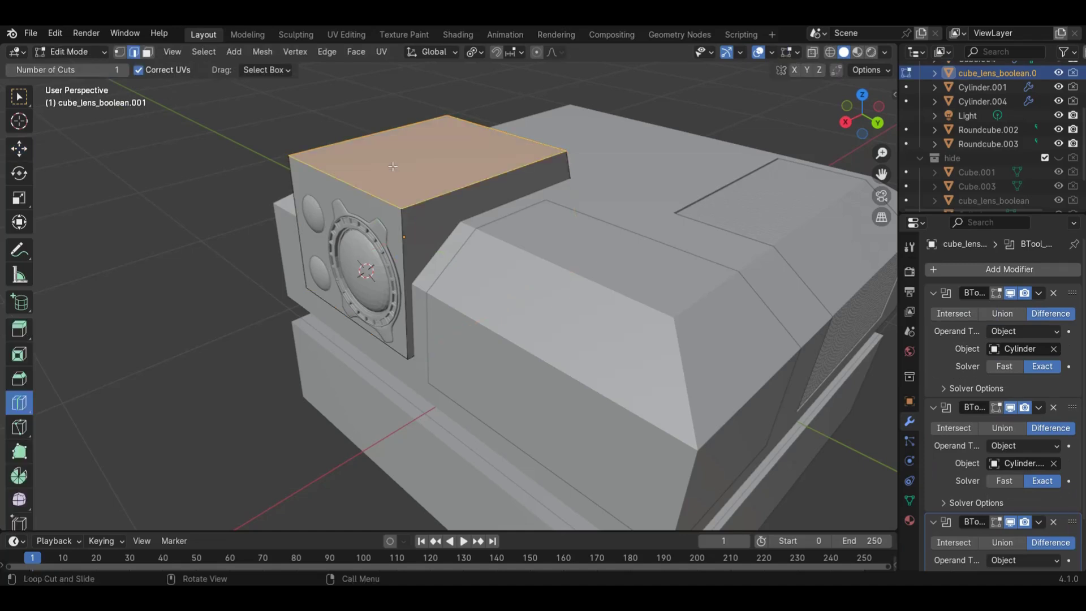
{"action": "left_click", "coordinate": [19, 96]}
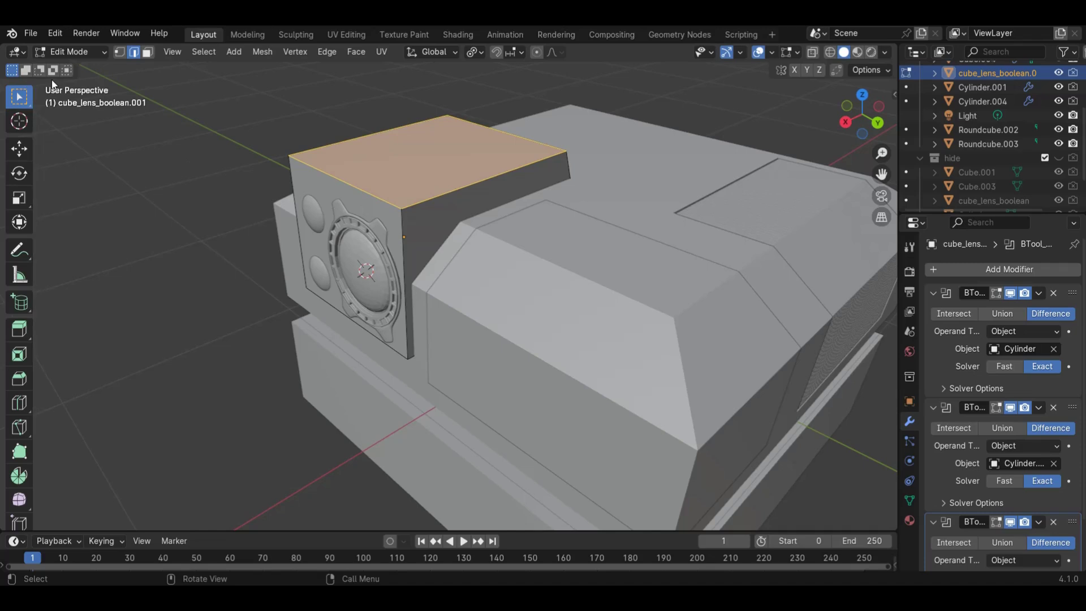
{"action": "left_click", "coordinate": [147, 52]}
{"action": "left_click", "coordinate": [425, 197]}
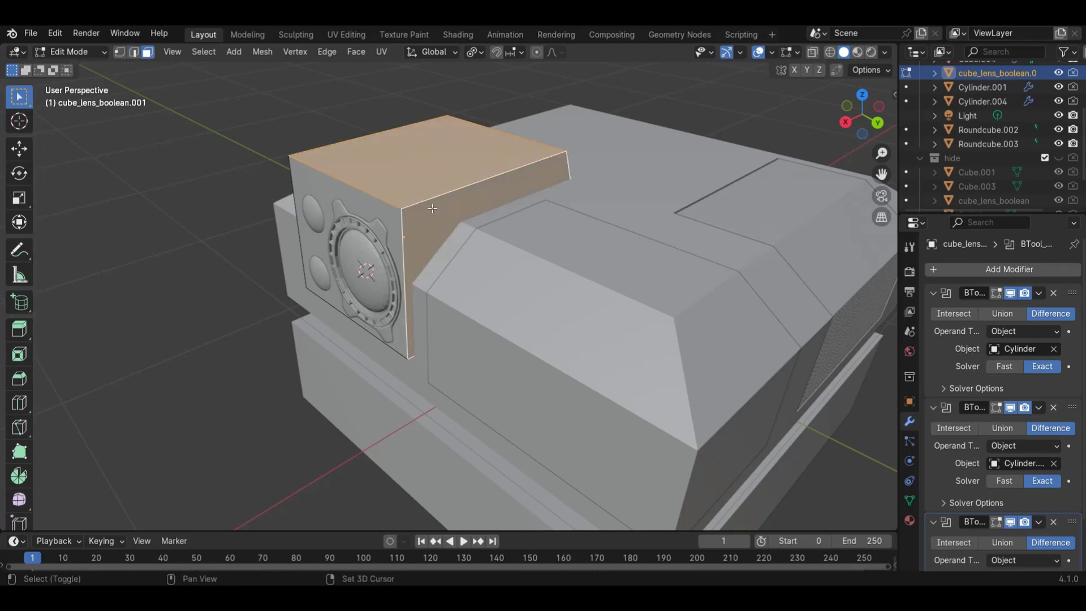
{"action": "left_click_drag", "start_coordinate": [874, 123], "coordinate": [681, 136]}
{"action": "key", "text": "a"}
{"action": "left_click_drag", "start_coordinate": [884, 85], "coordinate": [666, 232]}
{"action": "left_click", "coordinate": [560, 301], "text": "shift"}
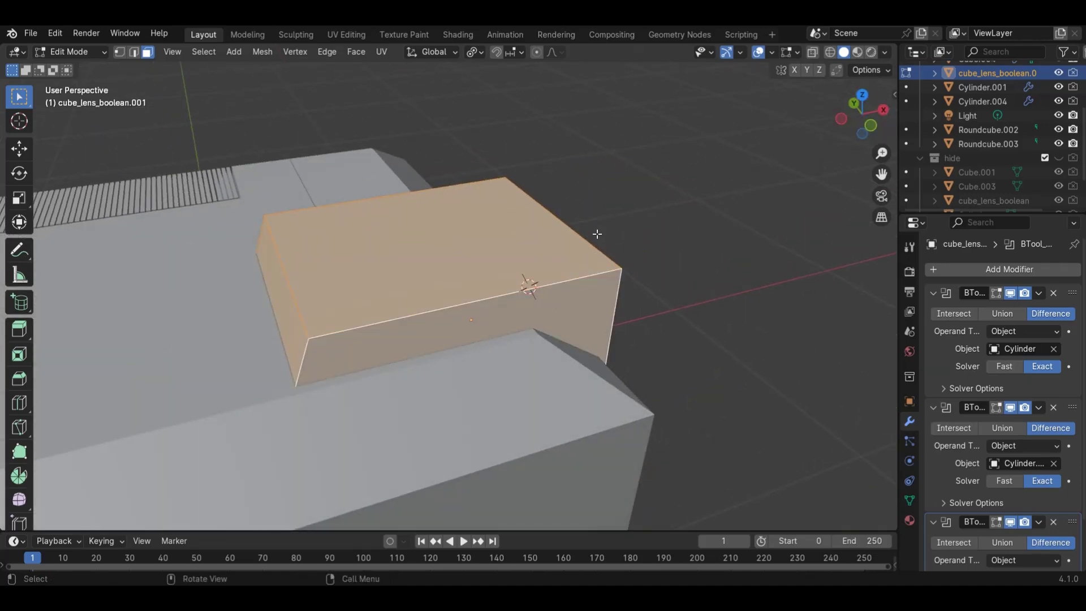
{"action": "middle_click_drag", "start_coordinate": [780, 229], "coordinate": [610, 120]}
{"action": "scroll", "coordinate": [728, 258], "scroll_direction": "up", "scroll_amount": 2}
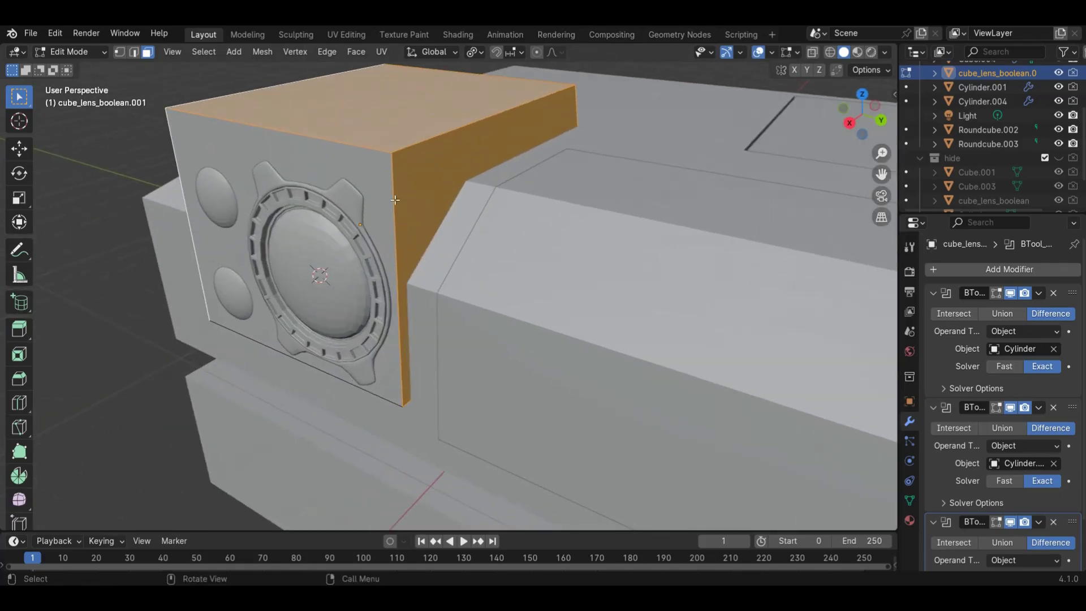
{"action": "scroll", "coordinate": [438, 206], "scroll_direction": "down", "scroll_amount": 1}
Select the block's top, rear and both side faces, duplicate them in place, separate them into a new object, and return to Object Mode
{"action": "left_click", "coordinate": [431, 202]}
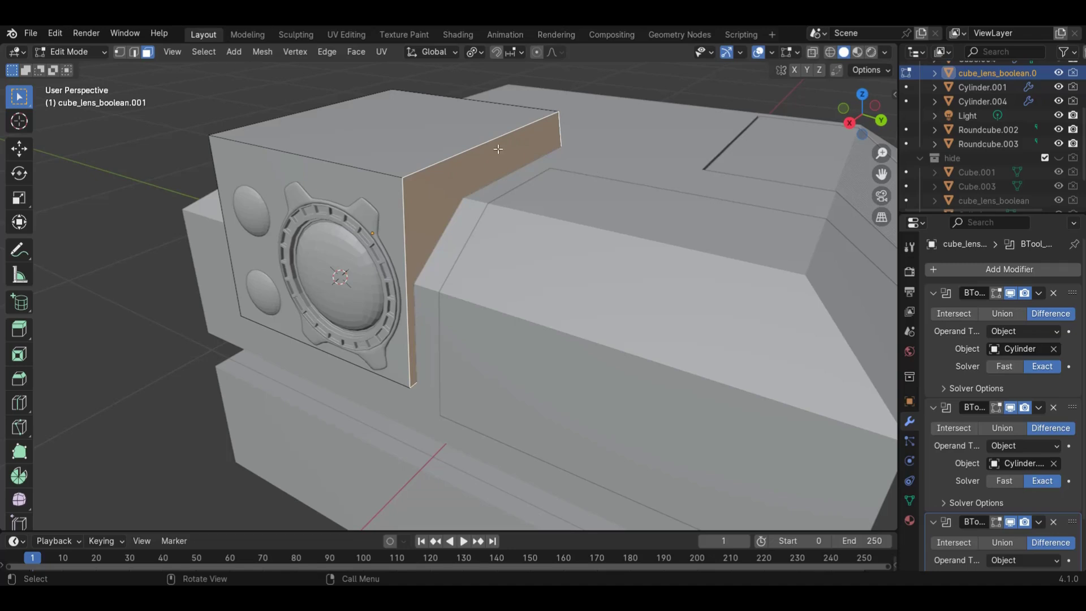
{"action": "left_click", "coordinate": [446, 146], "text": "shift"}
{"action": "left_click_drag", "start_coordinate": [860, 113], "coordinate": [231, 337]}
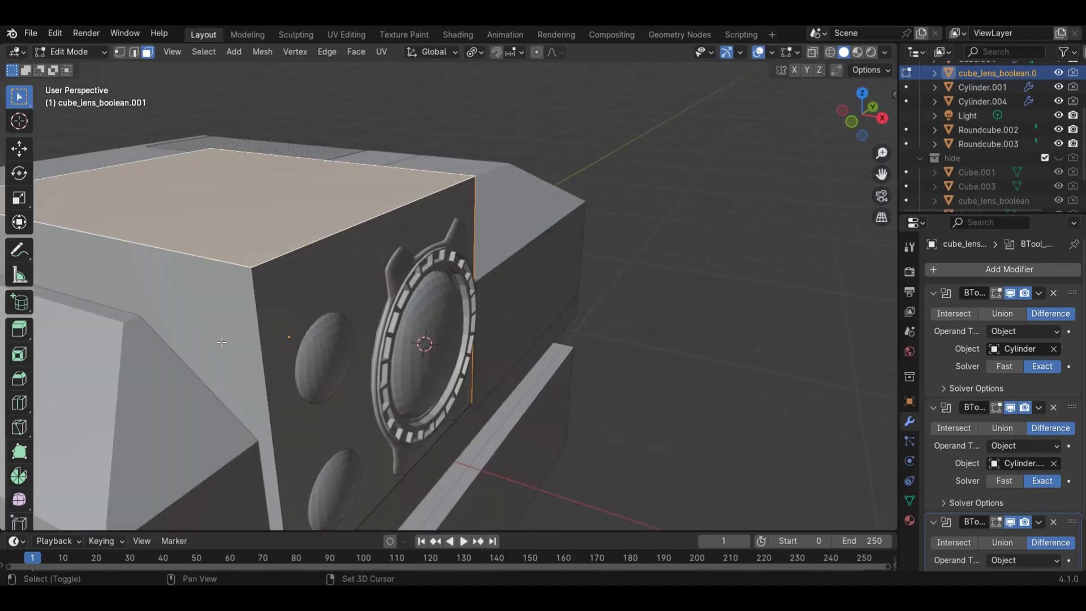
{"action": "left_click", "coordinate": [230, 338], "text": "shift"}
{"action": "scroll", "coordinate": [249, 339], "scroll_direction": "down", "scroll_amount": 3}
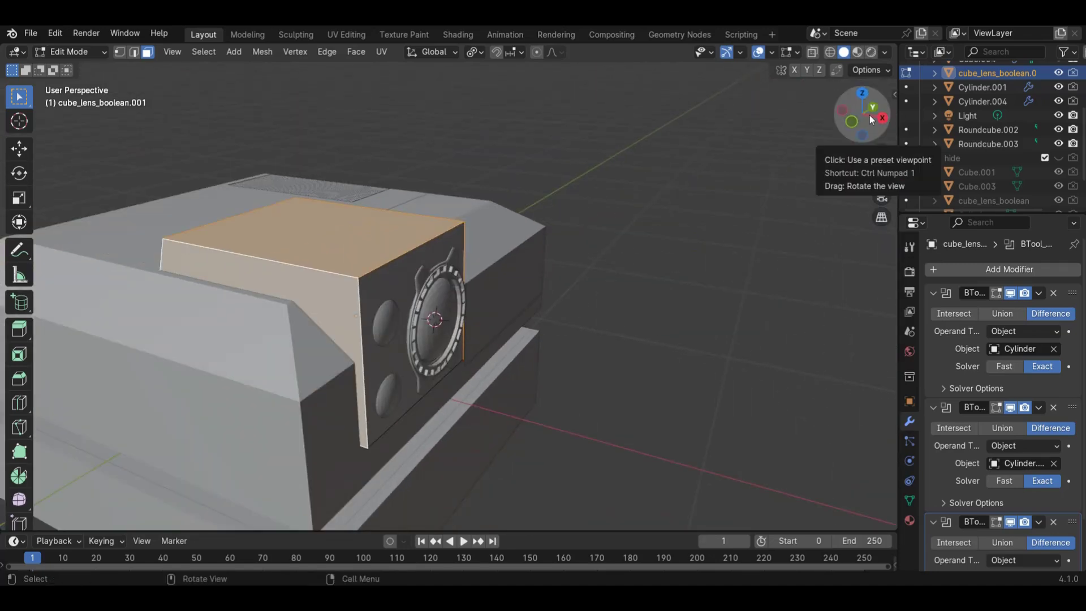
{"action": "left_click_drag", "start_coordinate": [870, 114], "coordinate": [785, 223]}
{"action": "key", "text": "shift+d"}
{"action": "right_click", "coordinate": [786, 223]}
{"action": "key", "text": "p"}
{"action": "left_click", "coordinate": [785, 223]}
{"action": "key", "text": "Tab"}
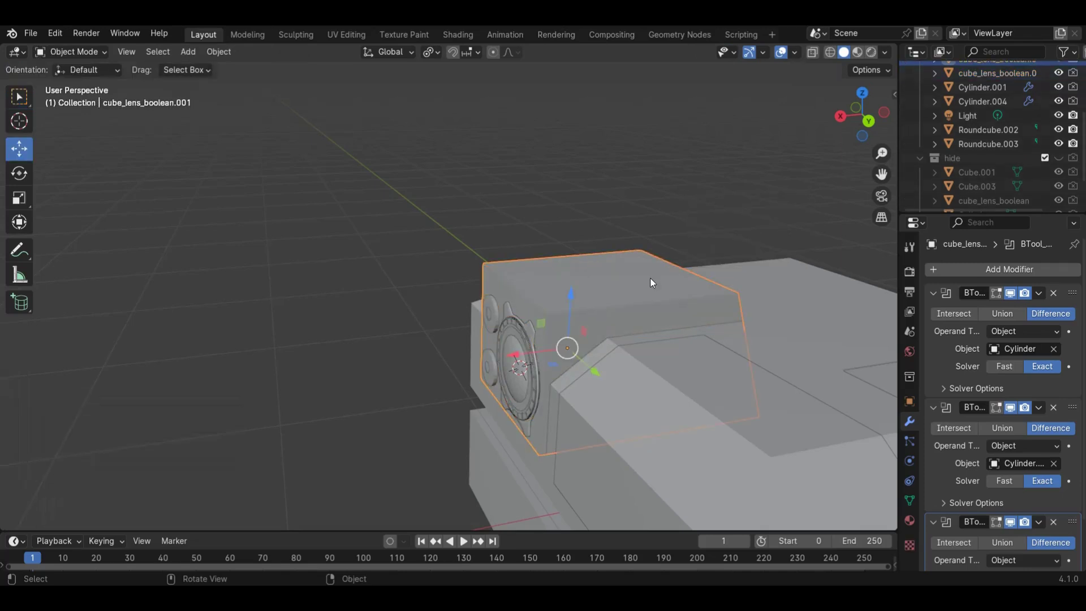
Select the separated shell, isolate it in local view, and check its mesh in Edit Mode
{"action": "middle_click_drag", "start_coordinate": [809, 175], "coordinate": [860, 124]}
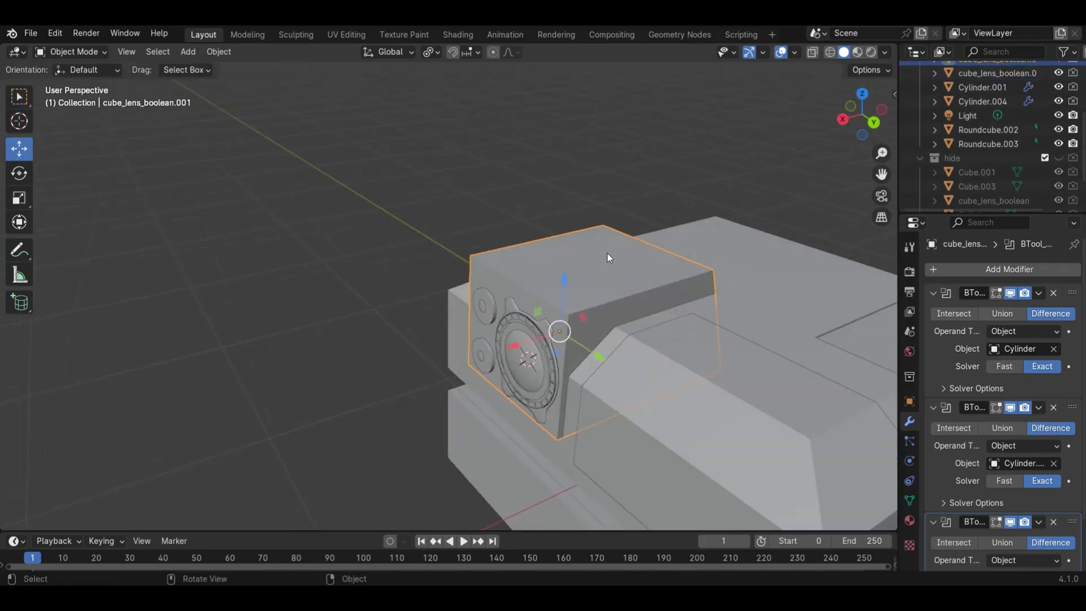
{"action": "key", "text": "KP_Divide"}
{"action": "key", "text": "KP_Divide"}
{"action": "left_click", "coordinate": [609, 253]}
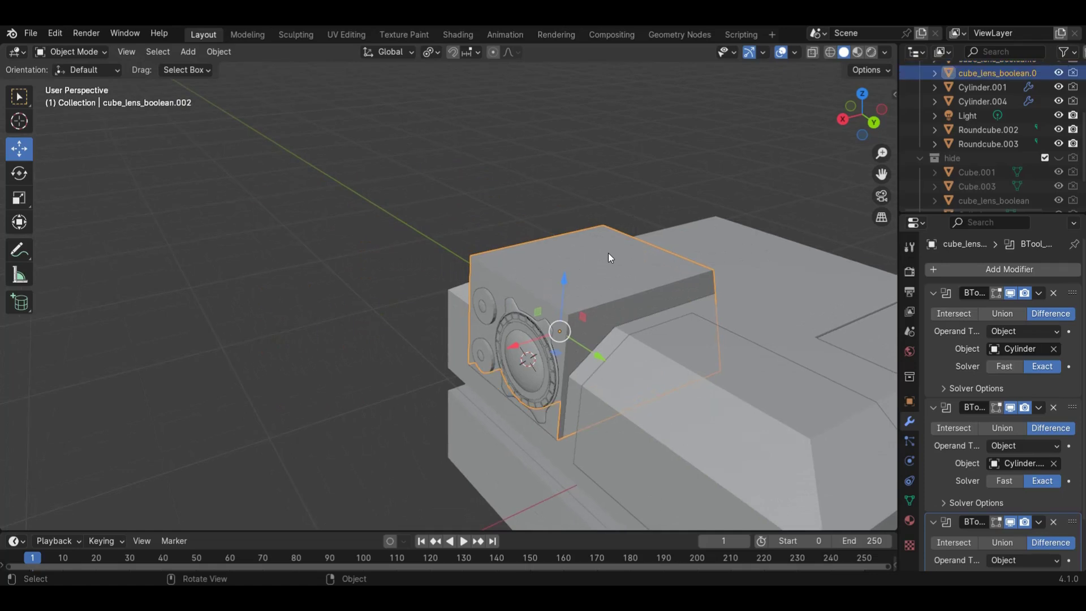
{"action": "key", "text": "KP_Divide"}
{"action": "left_click_drag", "start_coordinate": [862, 113], "coordinate": [15, 103]}
{"action": "key", "text": "Tab"}
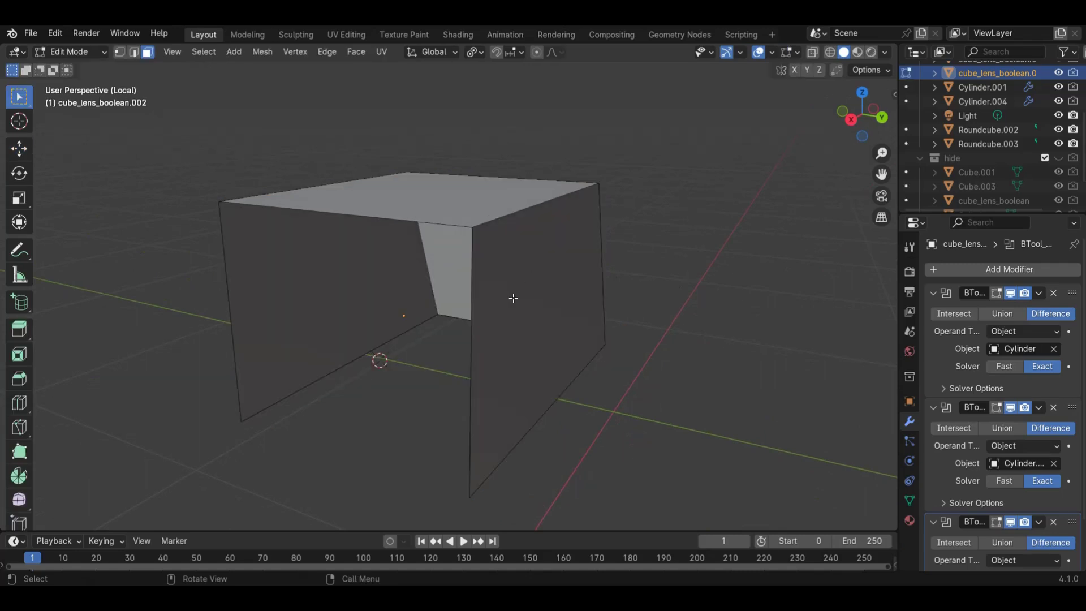
{"action": "key", "text": "Tab"}
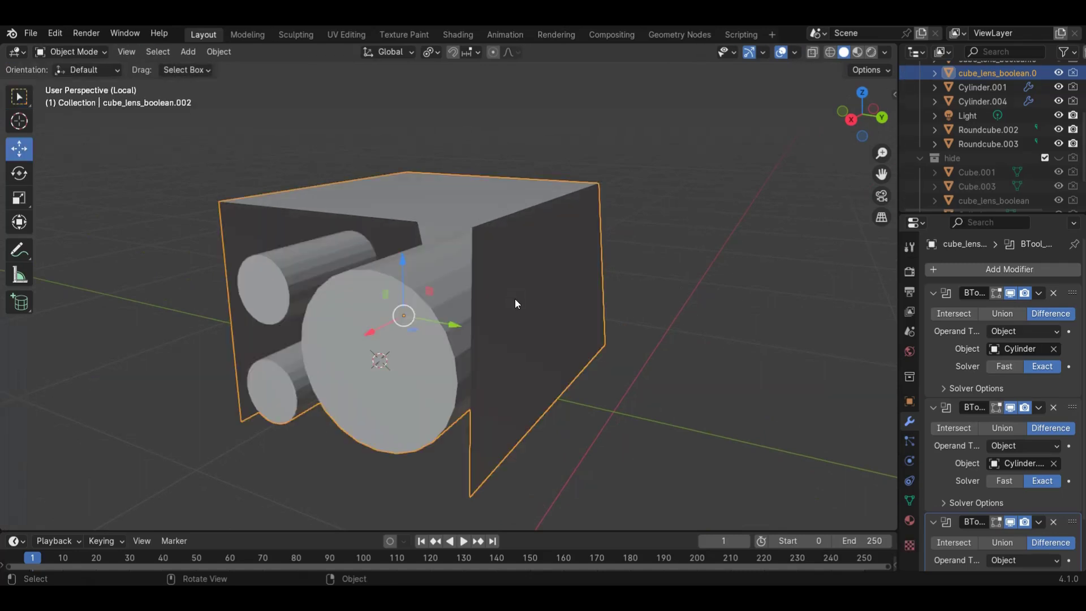
Remove all three Boolean modifiers from the isolated shell
{"action": "left_click", "coordinate": [1053, 293]}
{"action": "left_click", "coordinate": [1054, 293]}
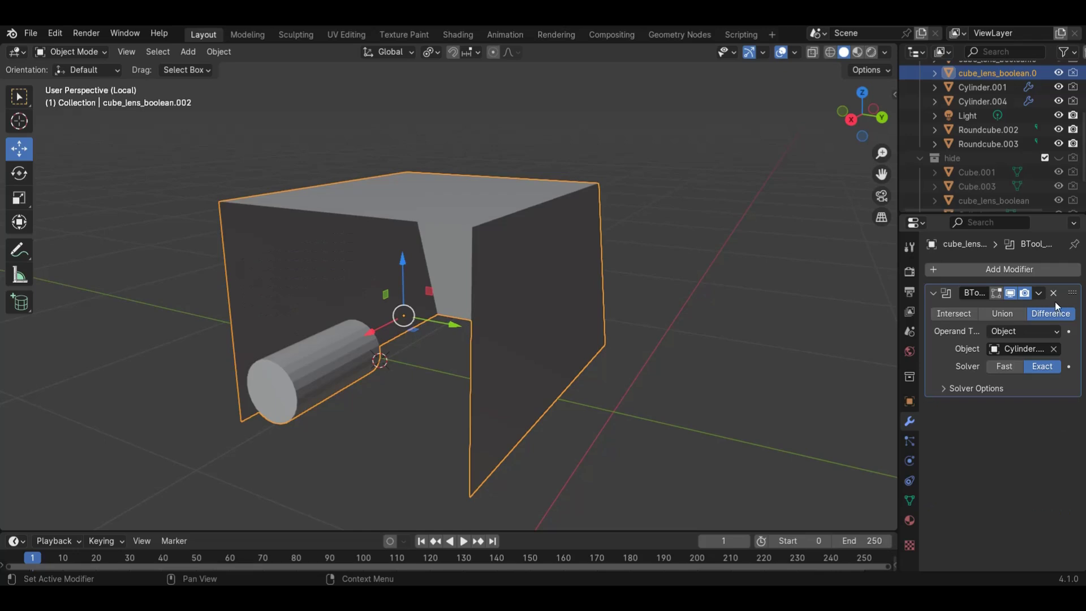
{"action": "left_click", "coordinate": [1053, 293]}
{"action": "key", "text": "KP_Divide"}
{"action": "key", "text": "KP_Divide"}
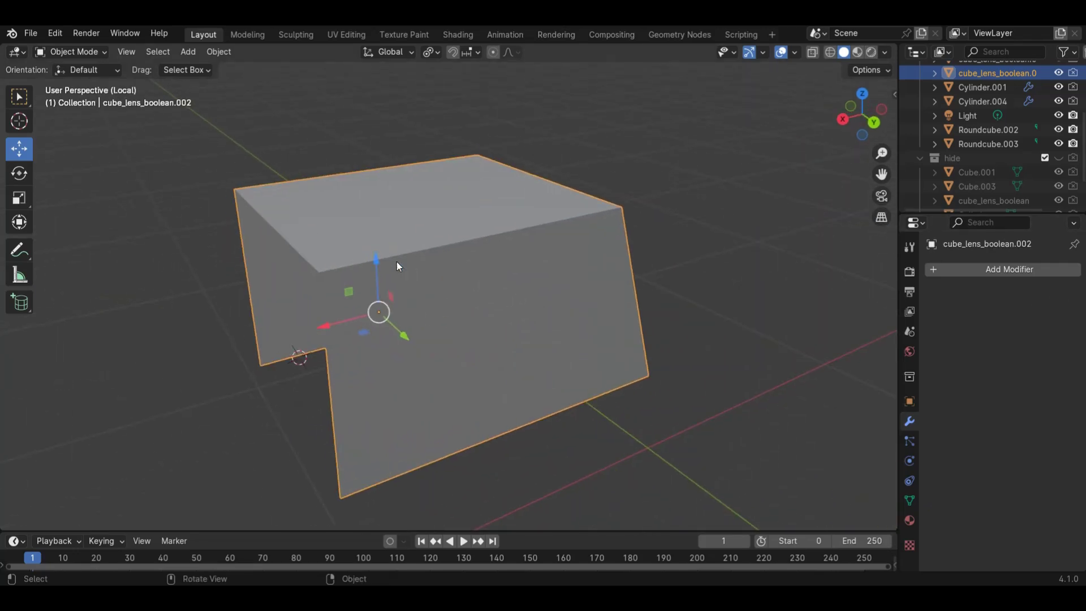
{"action": "mouse_move", "coordinate": [852, 126]}
{"action": "left_mouse_down"}
{"action": "mouse_move", "coordinate": [876, 119]}
{"action": "mouse_move", "coordinate": [857, 128]}
{"action": "left_mouse_up"}
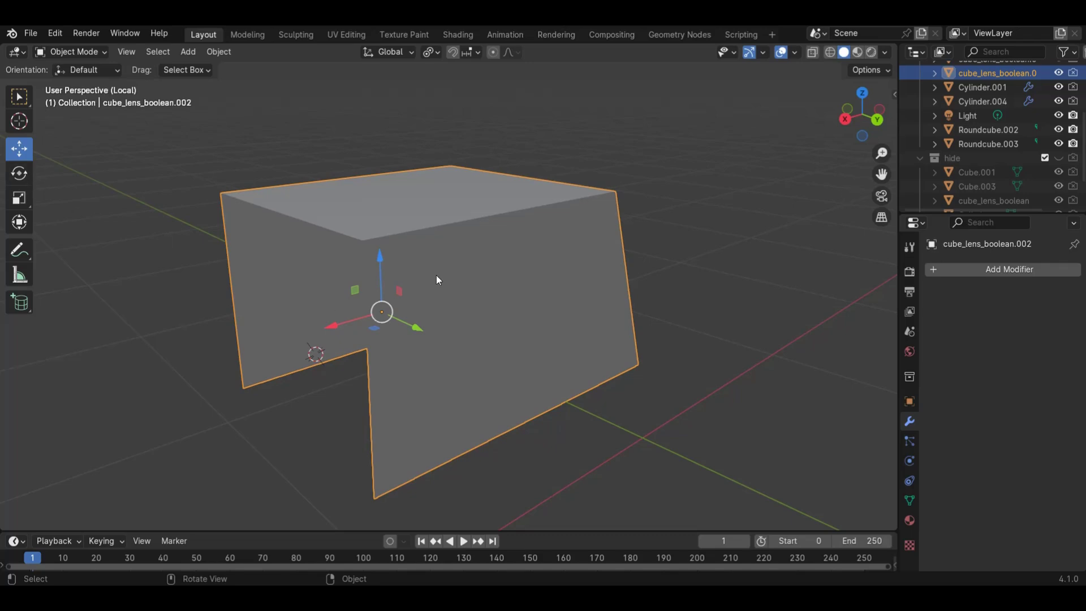
Add a horizontal loop cut around the shell's walls close to the top face, with a factor of about -0.737
{"action": "key", "text": "Tab"}
{"action": "left_click", "coordinate": [19, 402]}
{"action": "left_click_drag", "start_coordinate": [376, 375], "coordinate": [370, 281]}
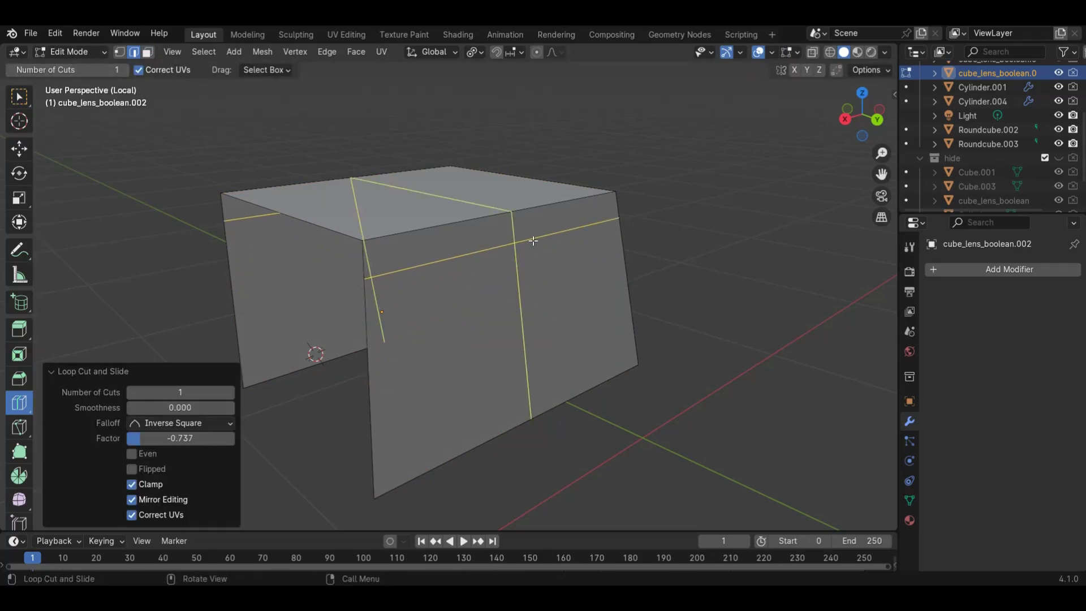
{"action": "key", "text": "KP_Divide"}
{"action": "left_click_drag", "start_coordinate": [881, 174], "coordinate": [842, 126]}
{"action": "key", "text": "KP_Divide"}
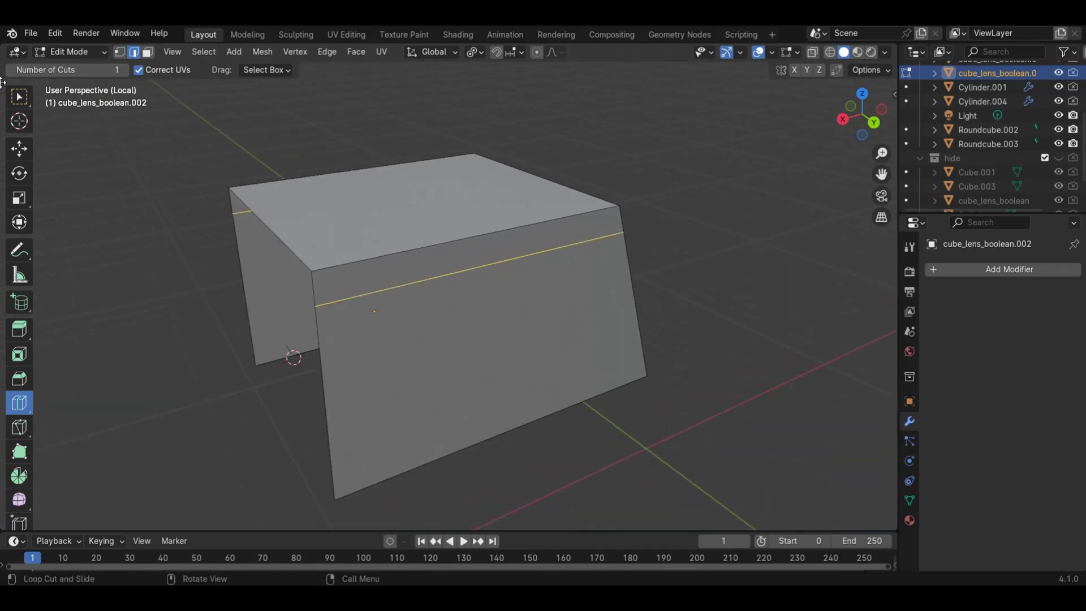
Select the wall faces below the loop cut in X-ray, delete them, and return to Object Mode
{"action": "left_click", "coordinate": [18, 101]}
{"action": "left_click_drag", "start_coordinate": [886, 101], "coordinate": [892, 80]}
{"action": "key", "text": "3"}
{"action": "left_click", "coordinate": [813, 52]}
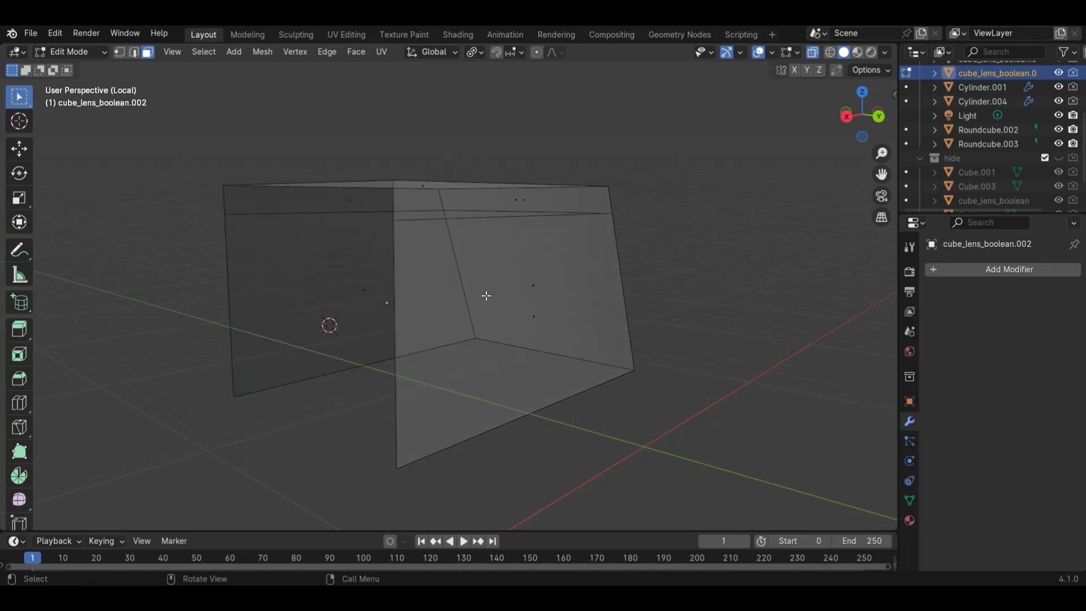
{"action": "left_click_drag", "start_coordinate": [301, 279], "coordinate": [707, 443]}
{"action": "key", "text": "x"}
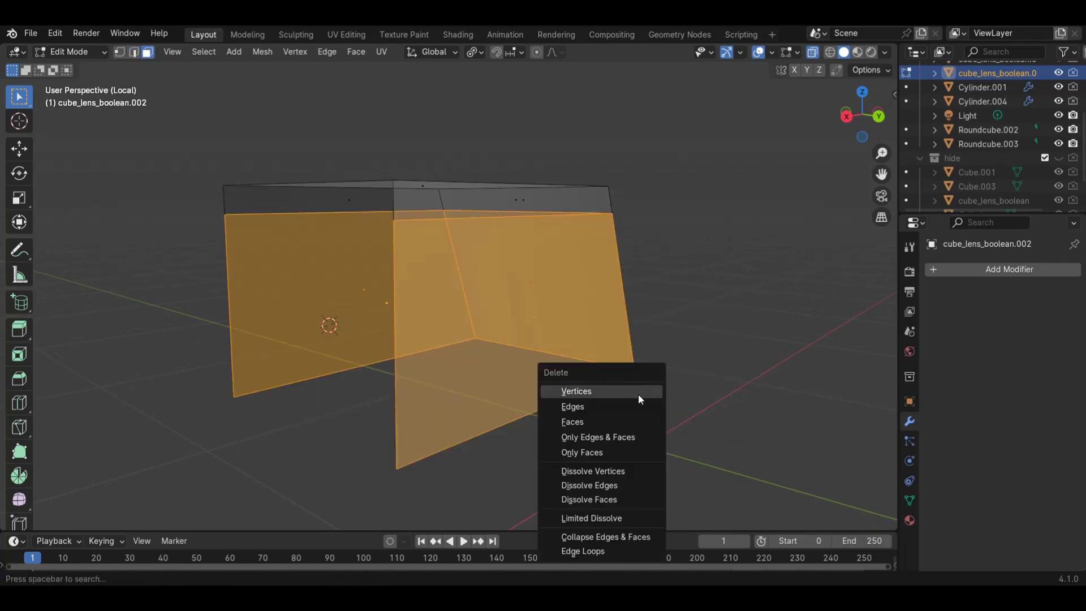
{"action": "left_click", "coordinate": [630, 419]}
{"action": "left_click", "coordinate": [813, 52]}
{"action": "left_click_drag", "start_coordinate": [861, 100], "coordinate": [827, 146]}
{"action": "key", "text": "Tab"}
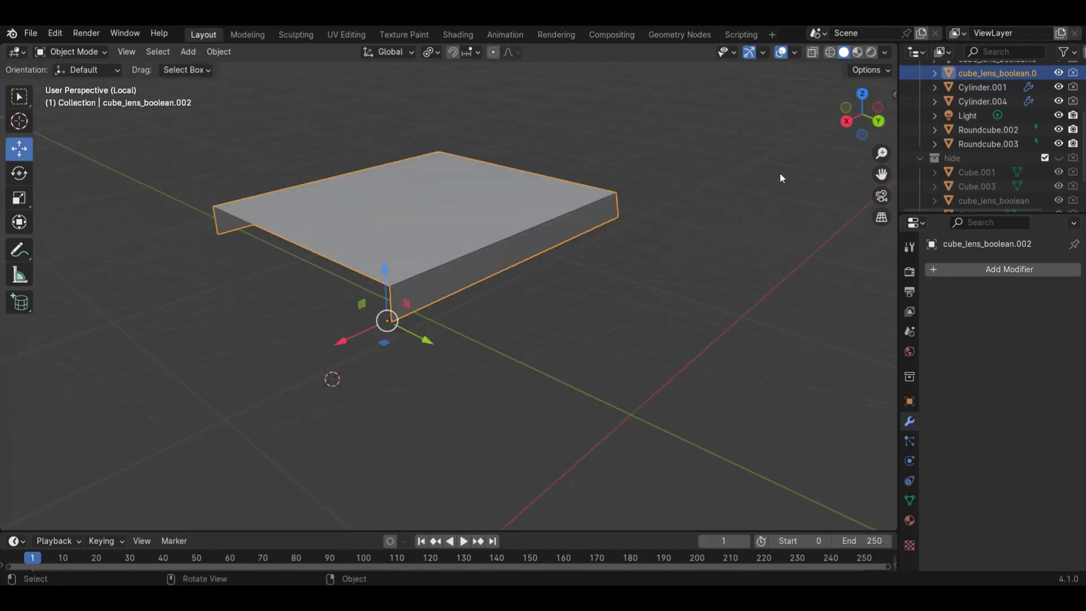
Return the cap to the full scene and add a Solidify modifier to it
{"action": "key", "text": "KP_Divide"}
{"action": "scroll", "coordinate": [789, 202], "scroll_direction": "up", "scroll_amount": 2}
{"action": "key", "text": "Tab"}
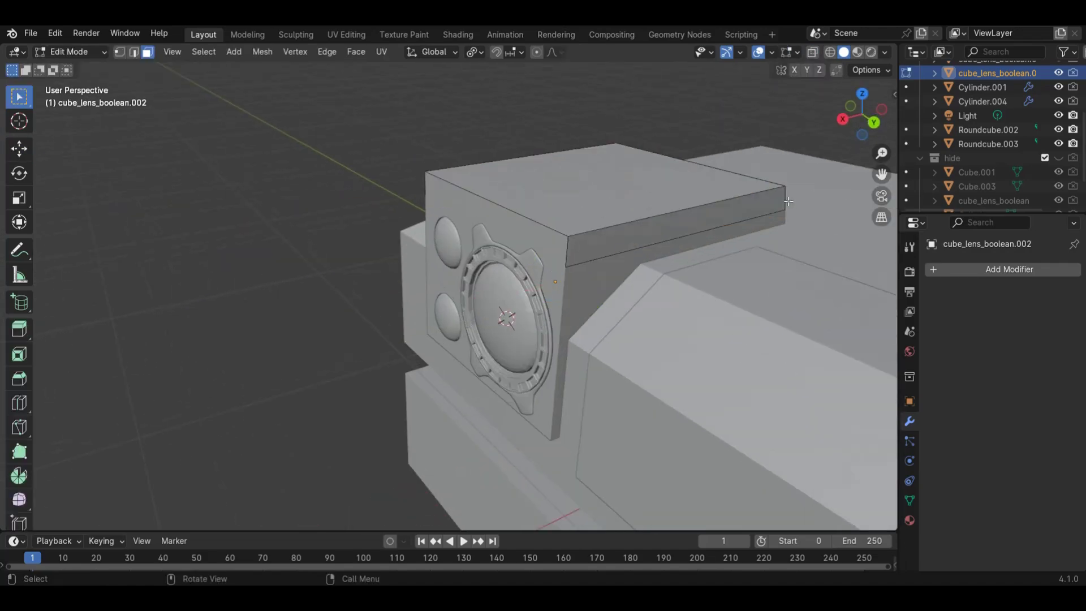
{"action": "key", "text": "Tab"}
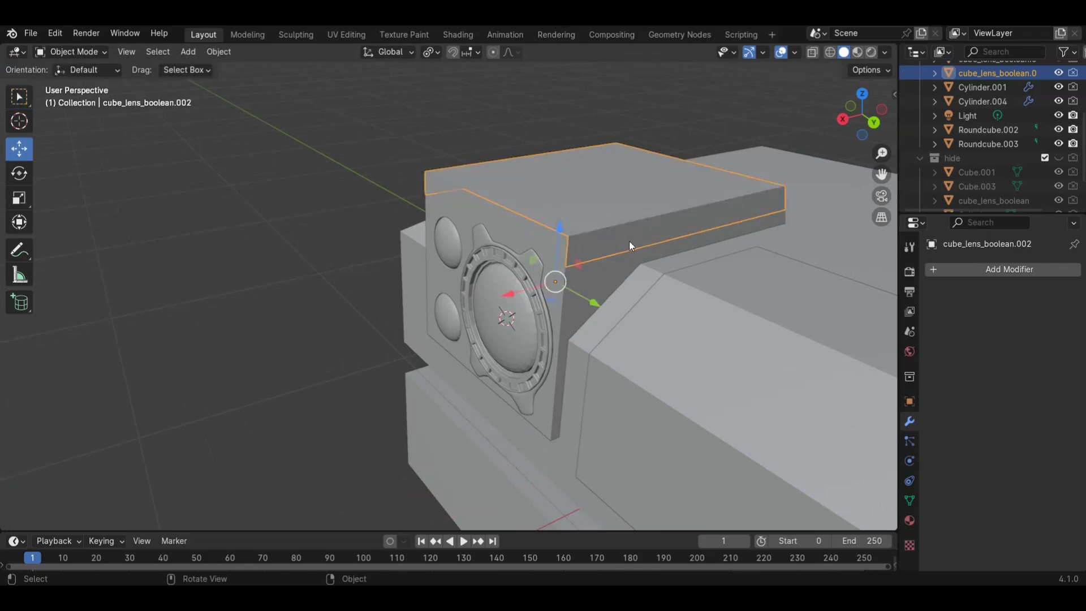
{"action": "left_click", "coordinate": [971, 270]}
{"action": "type", "text": "sol"}
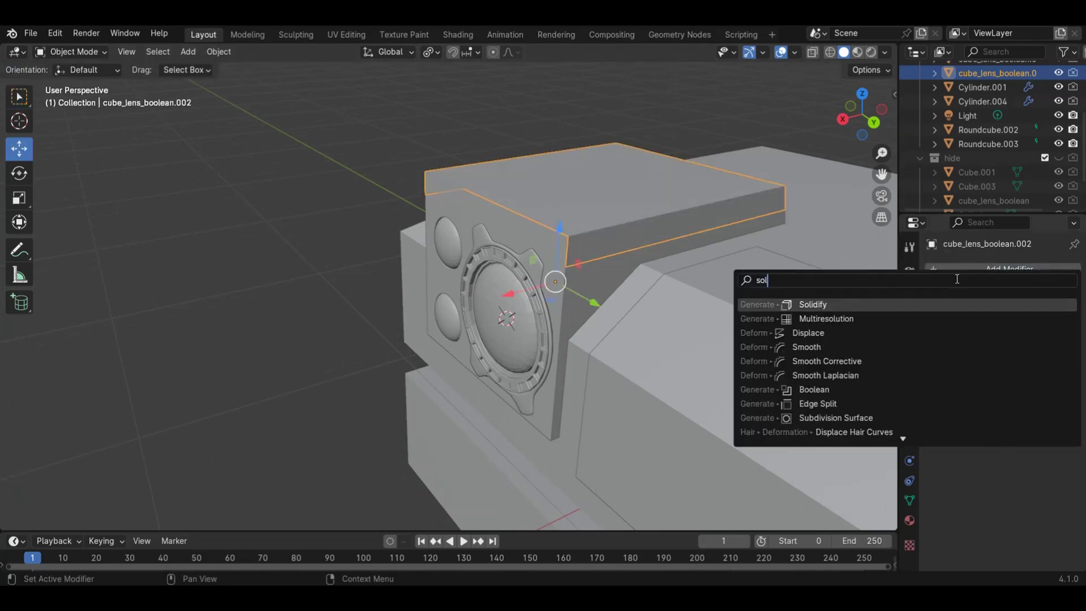
{"action": "left_click", "coordinate": [872, 305]}
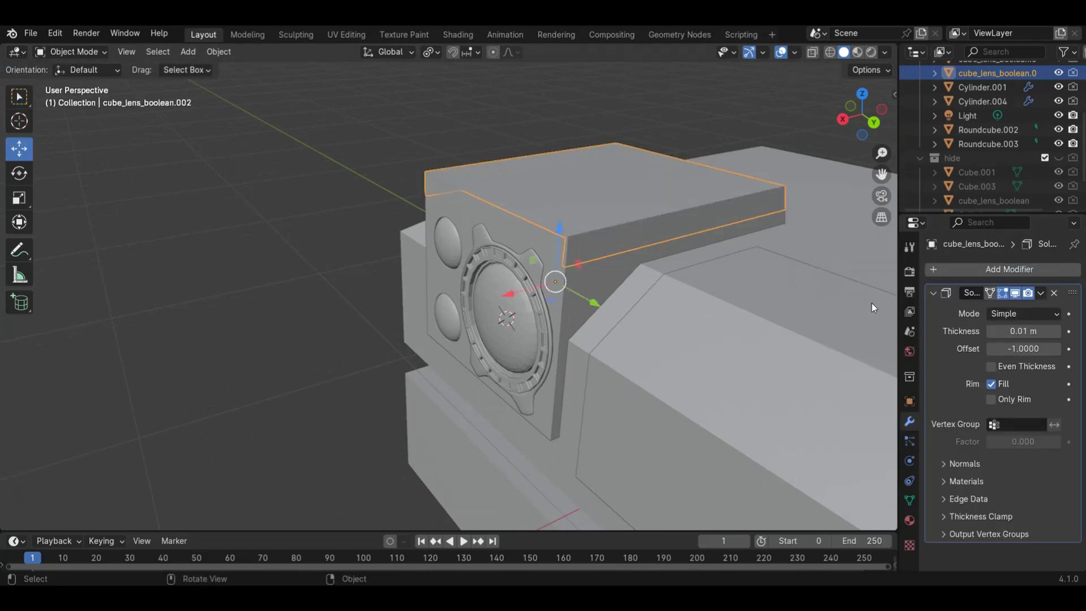
Set the Solidify offset to 1 so the cap thickens outward from the lens block
{"action": "left_click_drag", "start_coordinate": [1041, 331], "coordinate": [175, 345]}
{"action": "key", "text": "ctrl+z"}
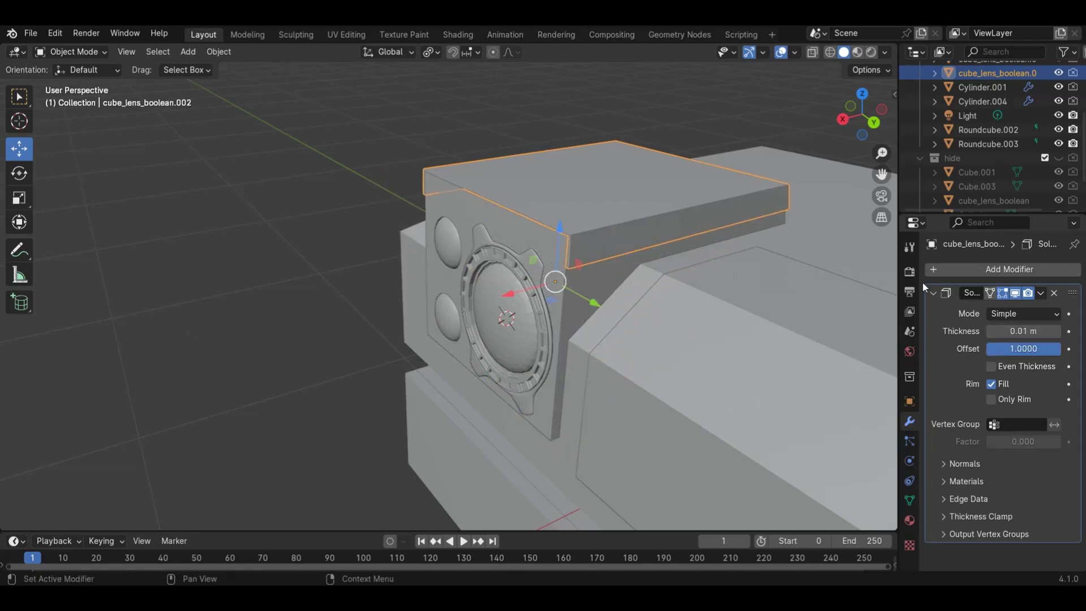
{"action": "left_click_drag", "start_coordinate": [861, 112], "coordinate": [810, 197]}
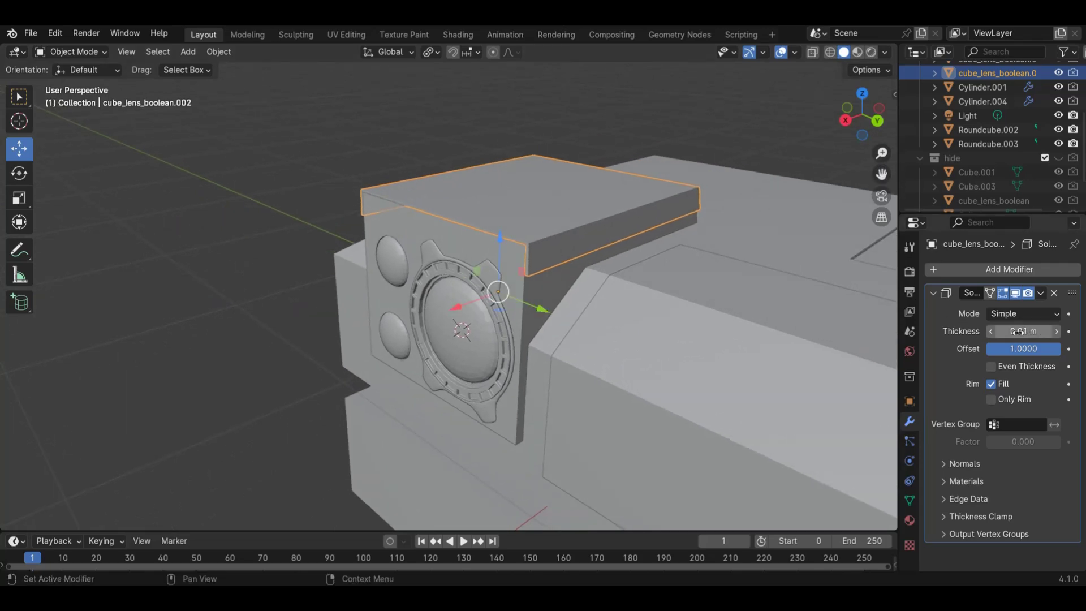
Try Solidify thicknesses of 0.1 m, 0.05 m and 0.02 m on the cap
{"action": "left_click", "coordinate": [1019, 331]}
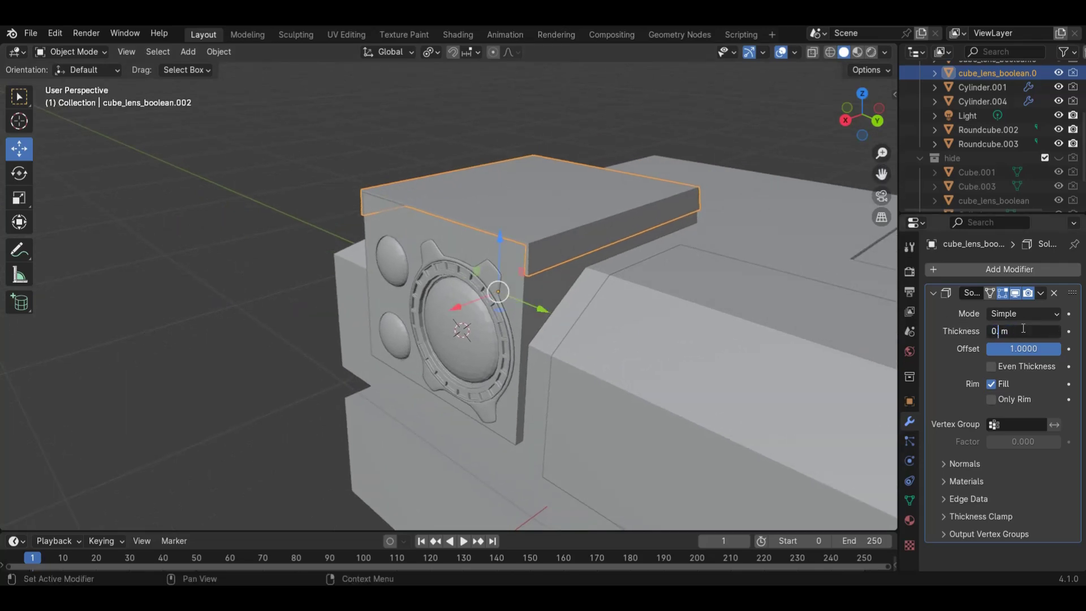
{"action": "key", "text": "Return"}
{"action": "left_click_drag", "start_coordinate": [854, 123], "coordinate": [895, 218]}
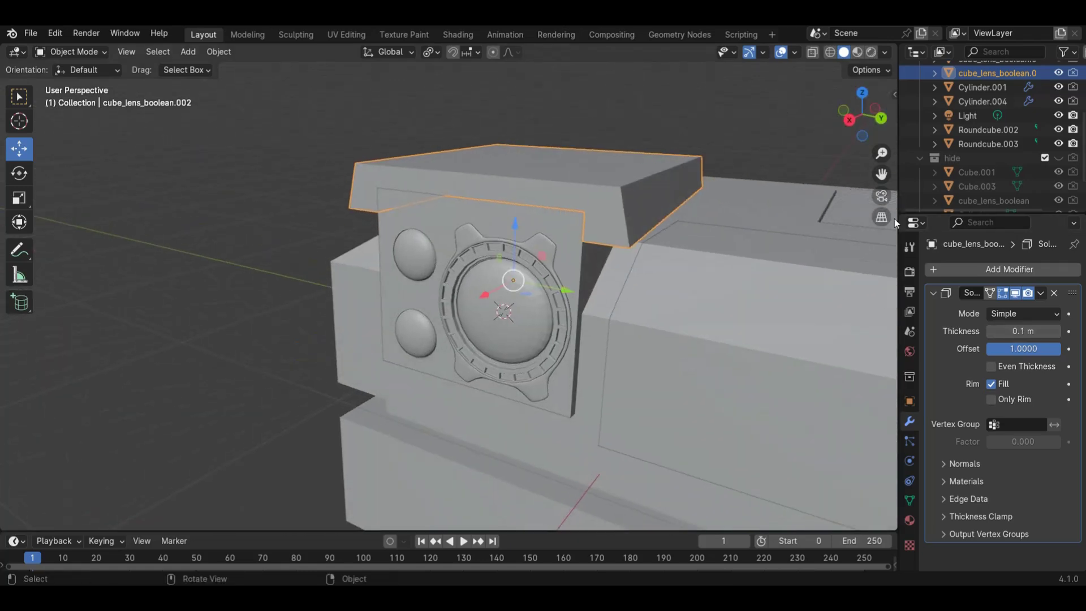
{"action": "left_click", "coordinate": [1024, 331]}
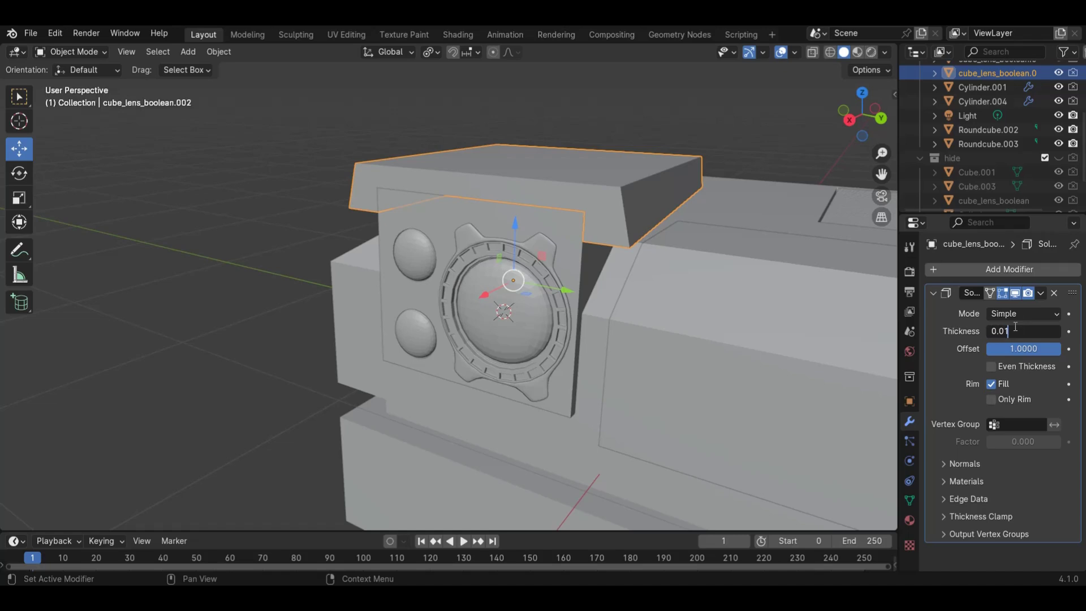
{"action": "type", "text": "0.05"}
{"action": "key", "text": "Return"}
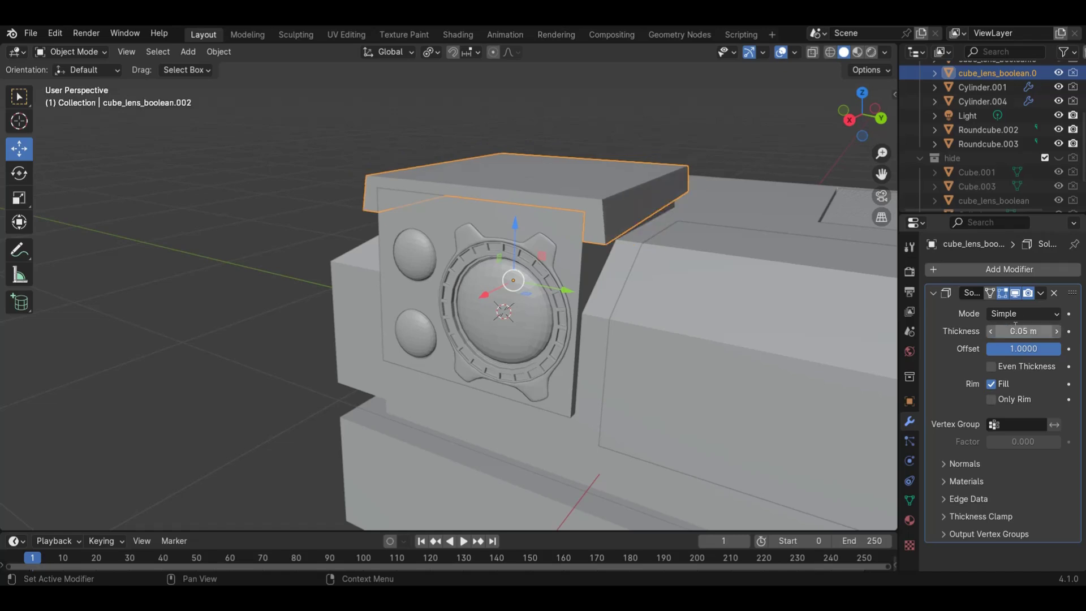
{"action": "left_click", "coordinate": [1014, 324]}
{"action": "left_click", "coordinate": [1042, 335]}
{"action": "type", "text": "2"}
{"action": "key", "text": "Return"}
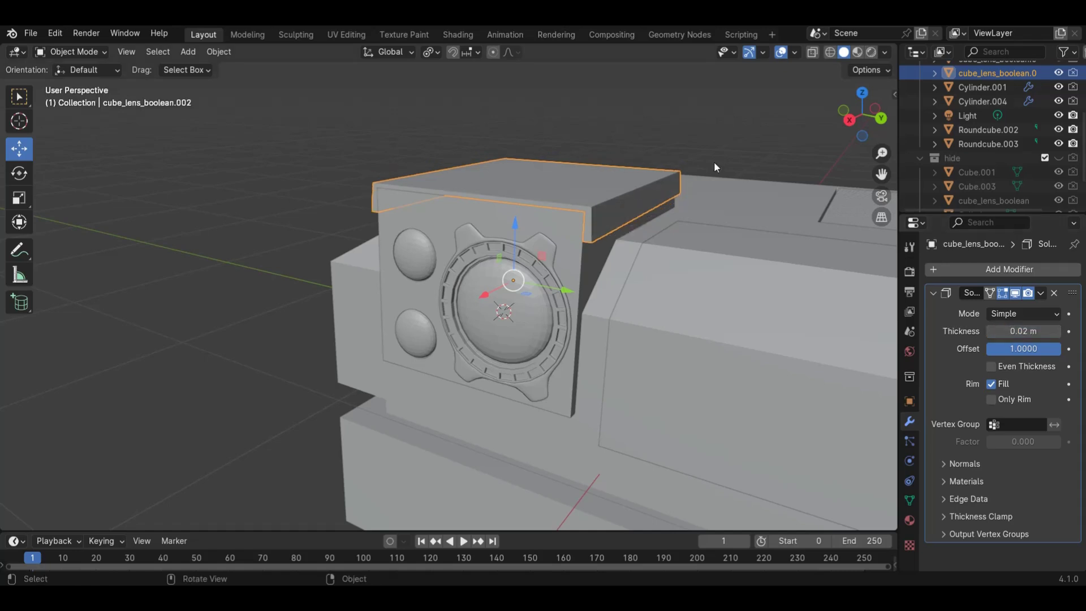
Set the cap's Solidify thickness to 0.01 m, deselect it, and view the whole model
{"action": "left_click", "coordinate": [1018, 330]}
{"action": "left_click", "coordinate": [1019, 328]}
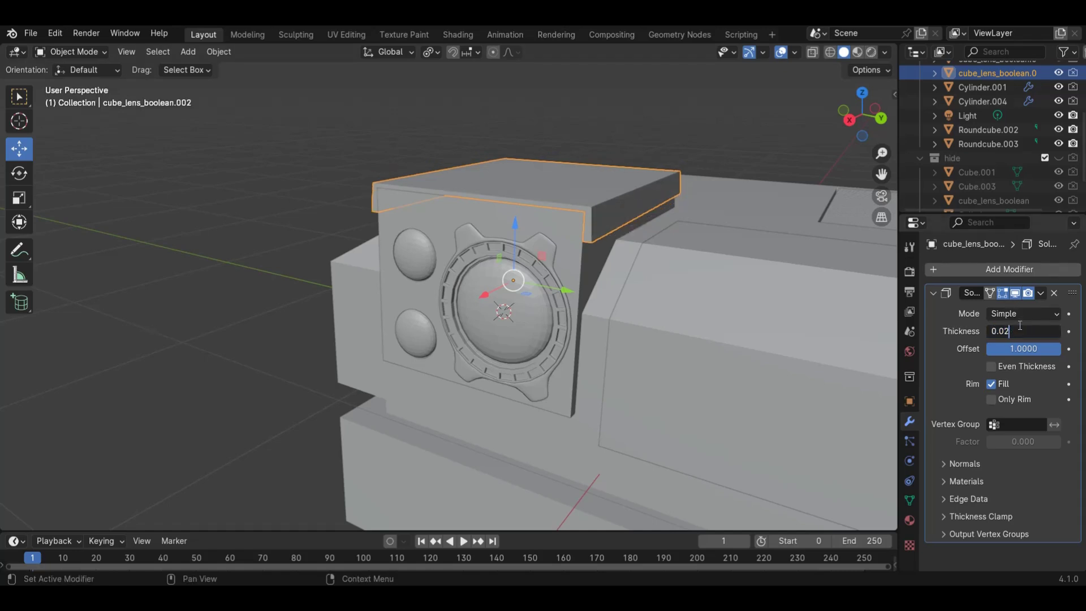
{"action": "type", "text": "1"}
{"action": "key", "text": "Return"}
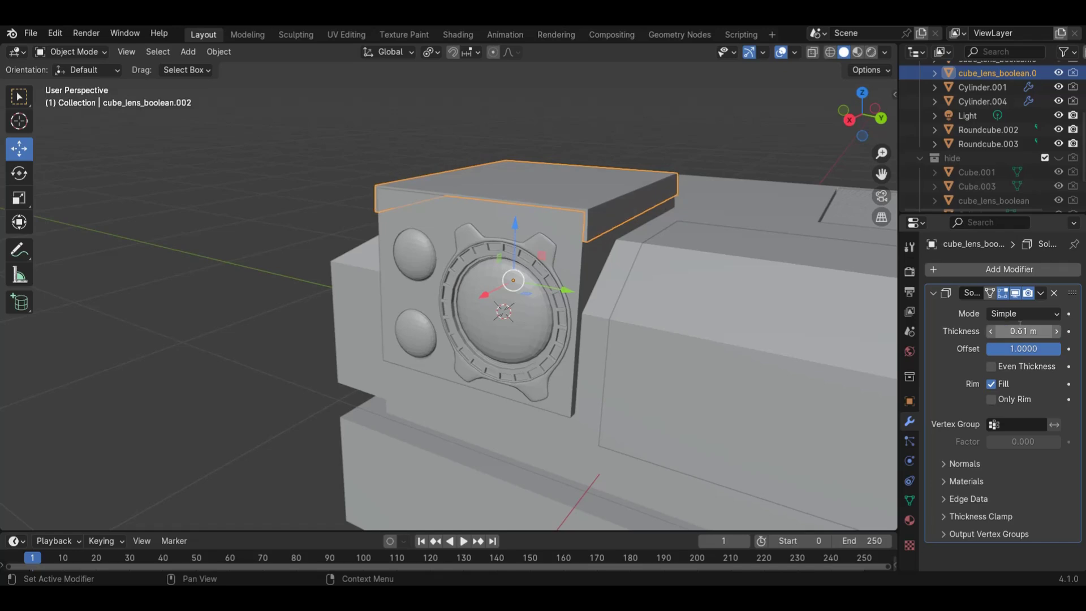
{"action": "left_click", "coordinate": [701, 97]}
{"action": "scroll", "coordinate": [700, 107], "scroll_direction": "down", "scroll_amount": 3}
{"action": "mouse_move", "coordinate": [844, 122]}
{"action": "left_mouse_down"}
{"action": "mouse_move", "coordinate": [554, 116]}
{"action": "mouse_move", "coordinate": [878, 131]}
{"action": "mouse_move", "coordinate": [49, 120]}
{"action": "mouse_move", "coordinate": [192, 107]}
{"action": "mouse_move", "coordinate": [170, 104]}
{"action": "mouse_move", "coordinate": [95, 106]}
{"action": "mouse_move", "coordinate": [859, 104]}
{"action": "mouse_move", "coordinate": [786, 109]}
{"action": "mouse_move", "coordinate": [841, 129]}
{"action": "left_mouse_up"}
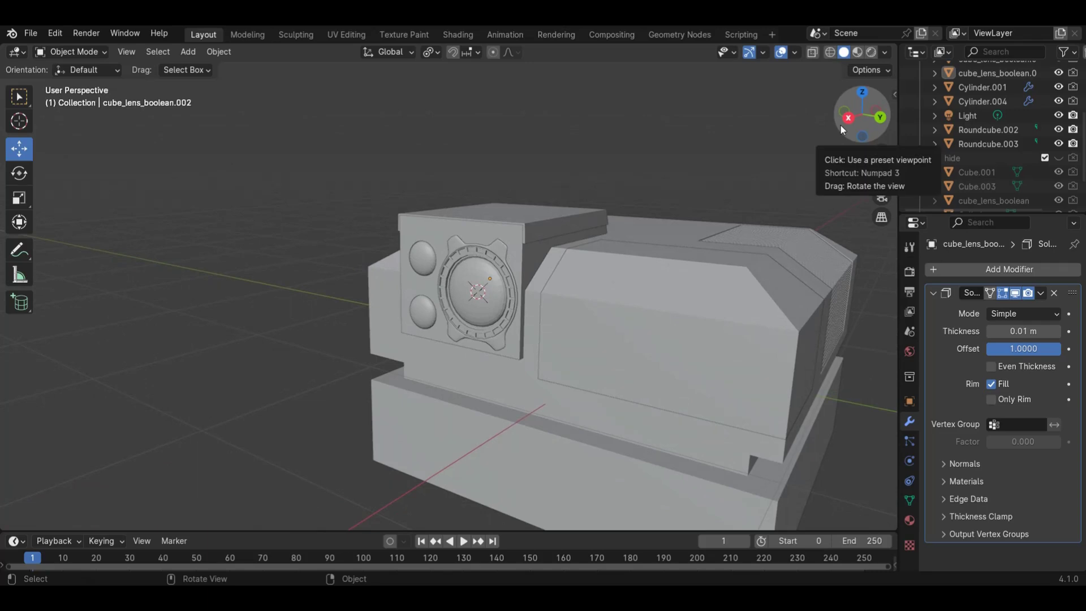
Add a Bevel modifier to the robot's main body and view the bevelled edges
{"action": "scroll", "coordinate": [850, 178], "scroll_direction": "down", "scroll_amount": 5}
{"action": "left_click_drag", "start_coordinate": [852, 120], "coordinate": [833, 194]}
{"action": "scroll", "coordinate": [755, 164], "scroll_direction": "up", "scroll_amount": 5}
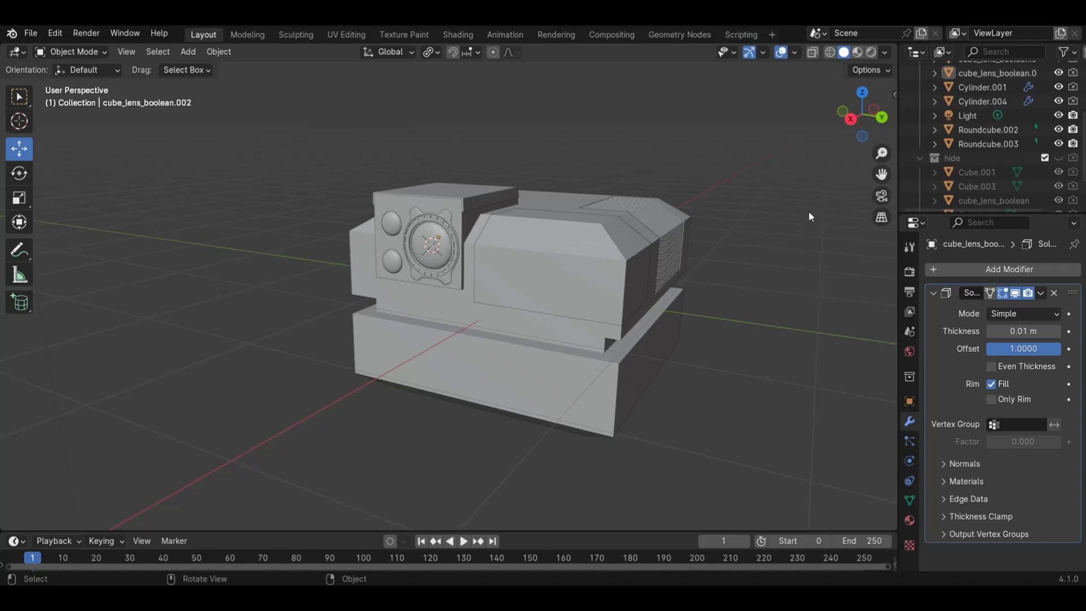
{"action": "left_click", "coordinate": [508, 355]}
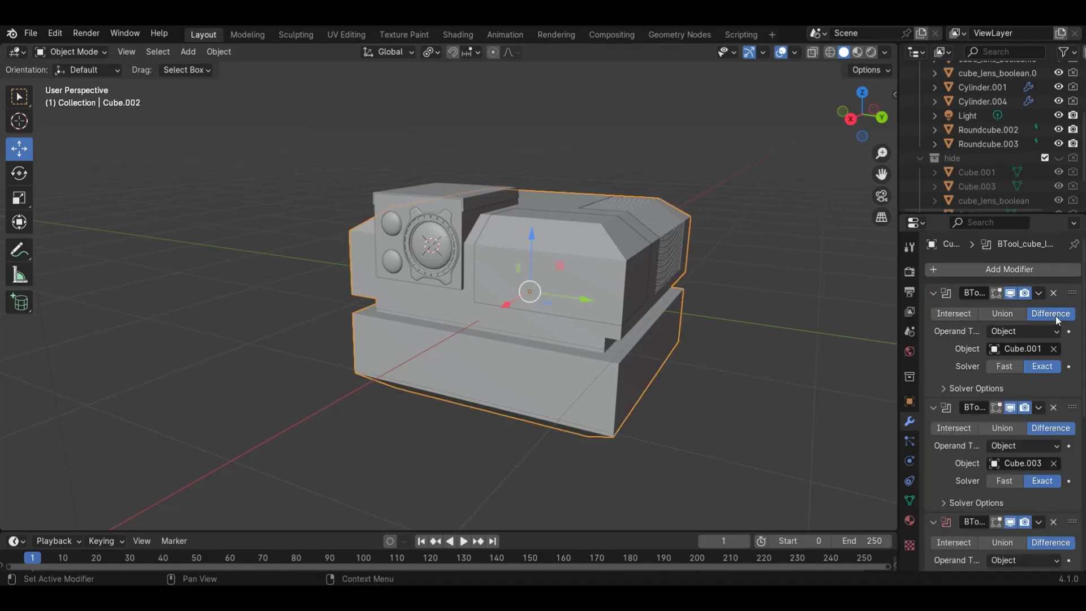
{"action": "left_click", "coordinate": [1028, 270]}
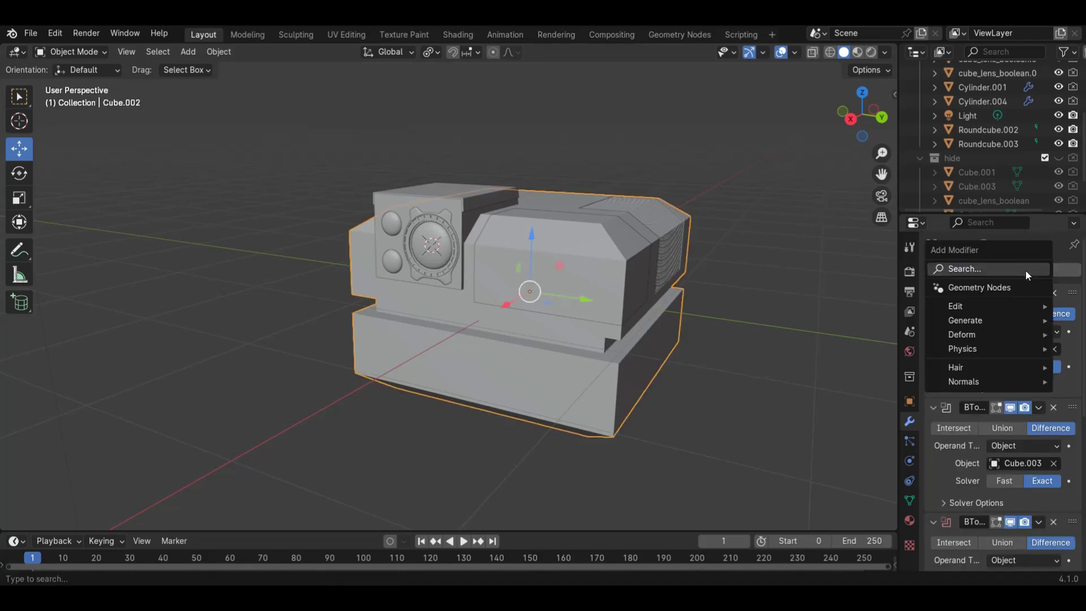
{"action": "type", "text": "be"}
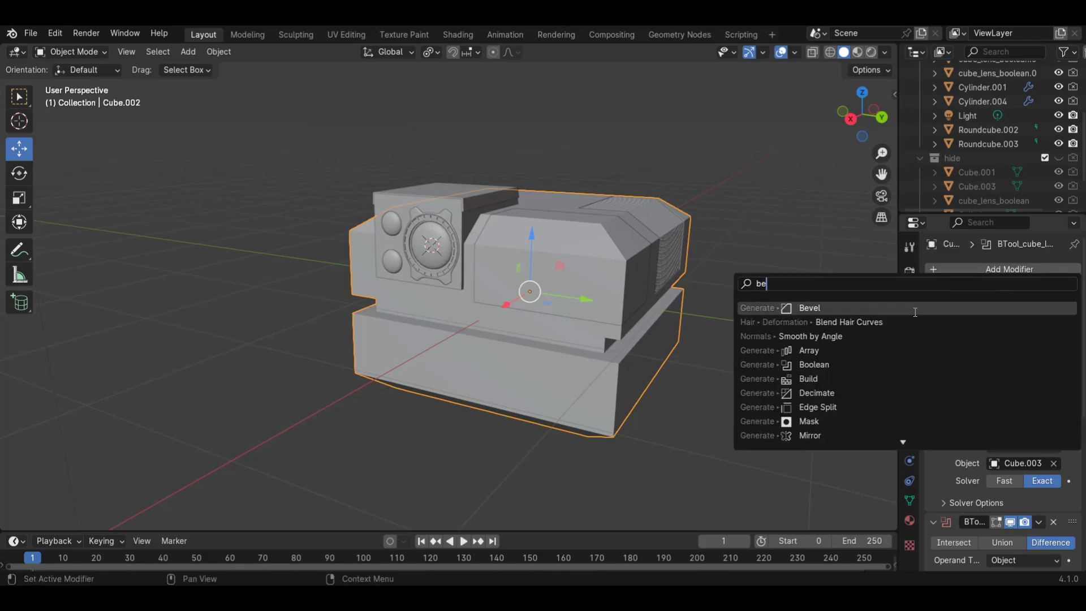
{"action": "key", "text": "Return"}
{"action": "scroll", "coordinate": [755, 357], "scroll_direction": "up", "scroll_amount": 4}
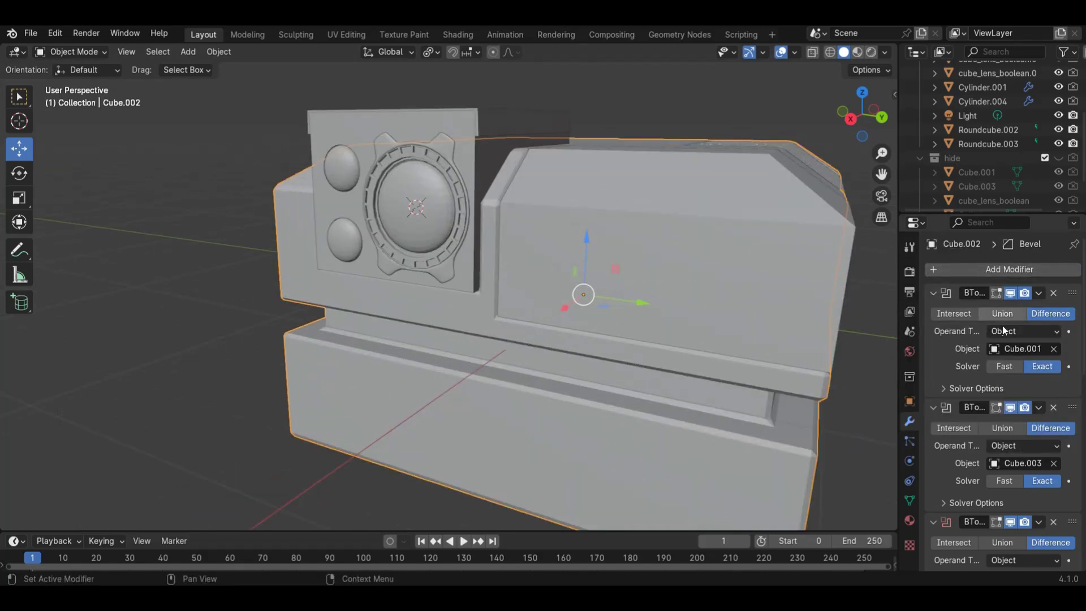
{"action": "scroll", "coordinate": [1000, 454], "scroll_direction": "down", "scroll_amount": 5}
{"action": "scroll", "coordinate": [1004, 487], "scroll_direction": "down", "scroll_amount": 8}
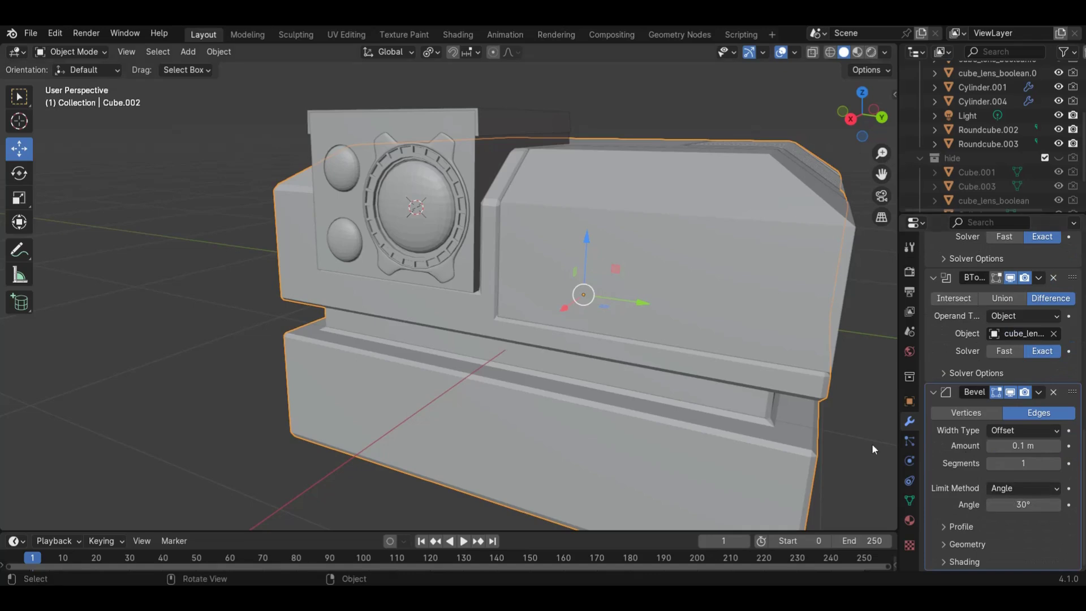
{"action": "left_click_drag", "start_coordinate": [881, 173], "coordinate": [786, 127]}
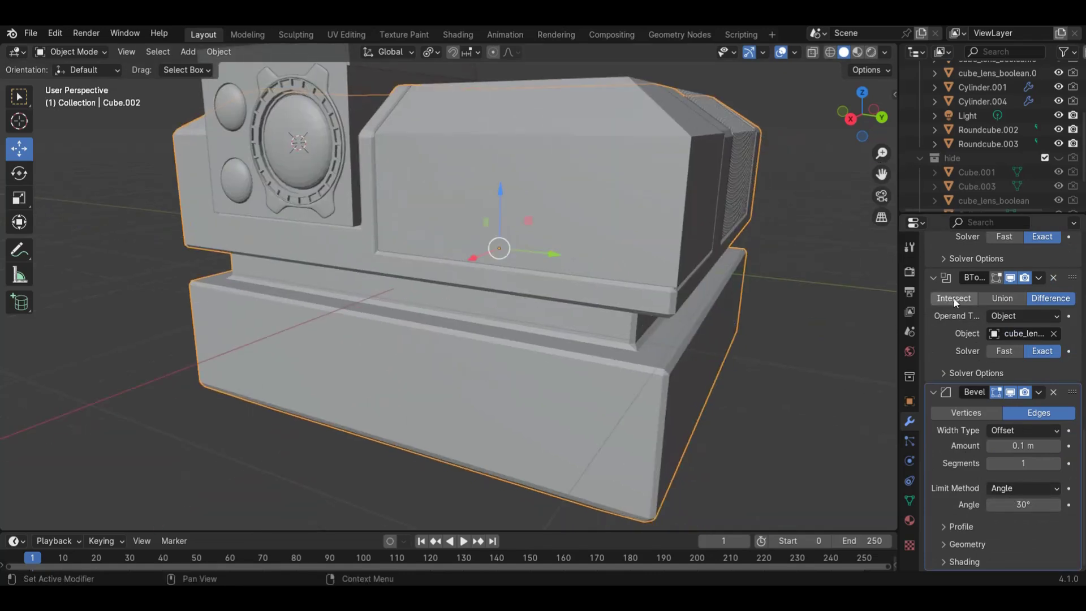
Collapse the five Boolean modifiers and the Bevel modifier in the main body's stack
{"action": "scroll", "coordinate": [950, 281], "scroll_direction": "up", "scroll_amount": 10}
{"action": "left_click", "coordinate": [933, 290]}
{"action": "left_click", "coordinate": [933, 311]}
{"action": "left_click", "coordinate": [933, 330]}
{"action": "left_click", "coordinate": [934, 349]}
{"action": "left_click", "coordinate": [933, 368]}
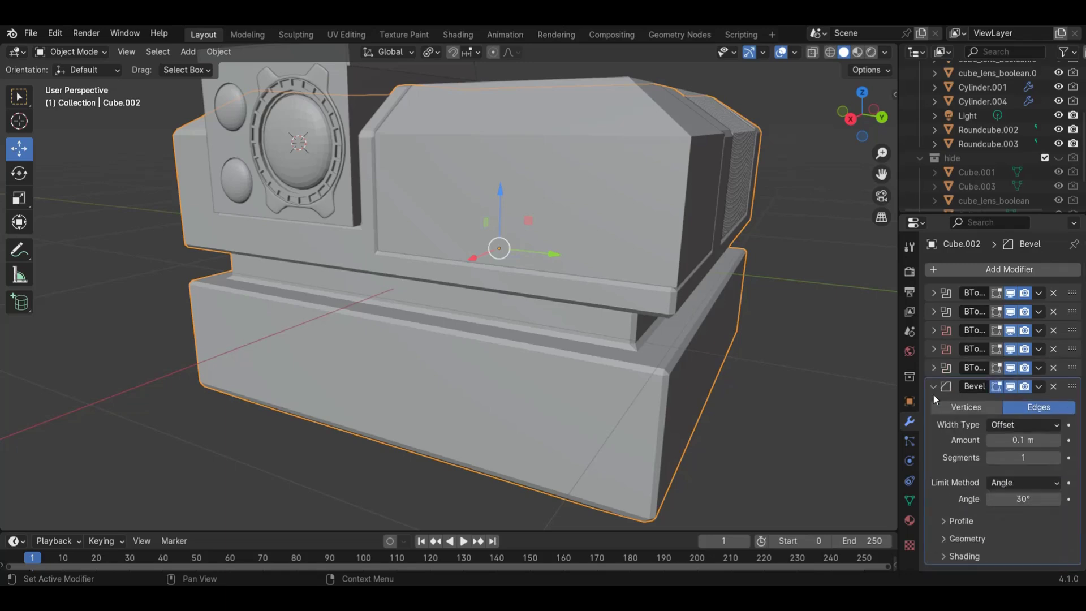
{"action": "left_click", "coordinate": [933, 396]}
Try the Bevel at the start of the main body's modifier stack and move it back to the end
{"action": "left_click_drag", "start_coordinate": [1072, 396], "coordinate": [1069, 289]}
{"action": "scroll", "coordinate": [730, 271], "scroll_direction": "down", "scroll_amount": 2}
{"action": "left_click_drag", "start_coordinate": [853, 124], "coordinate": [837, 130]}
{"action": "left_click_drag", "start_coordinate": [1075, 294], "coordinate": [1072, 446]}
Set the side vent slats' Array to a relative X offset factor of -1.4 and a count of 43, and deselect them
{"action": "left_click_drag", "start_coordinate": [862, 116], "coordinate": [585, 116]}
{"action": "scroll", "coordinate": [717, 276], "scroll_direction": "down", "scroll_amount": 2}
{"action": "scroll", "coordinate": [511, 369], "scroll_direction": "up", "scroll_amount": 3}
{"action": "left_click", "coordinate": [542, 292]}
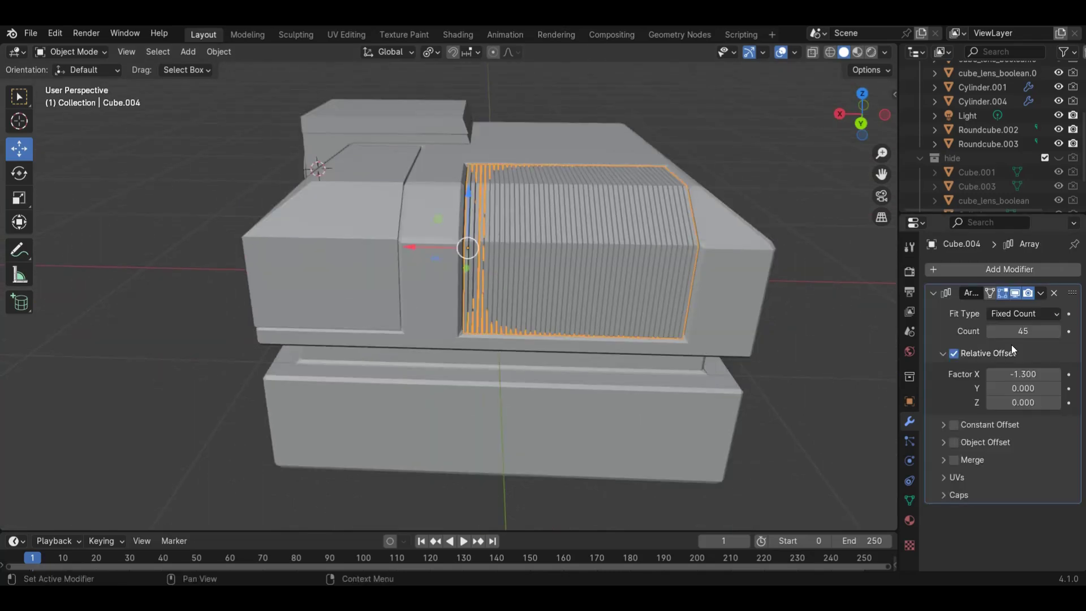
{"action": "left_click", "coordinate": [1019, 375]}
{"action": "key", "text": "Return"}
{"action": "left_click", "coordinate": [990, 332]}
{"action": "left_click", "coordinate": [991, 331]}
{"action": "left_click", "coordinate": [775, 138]}
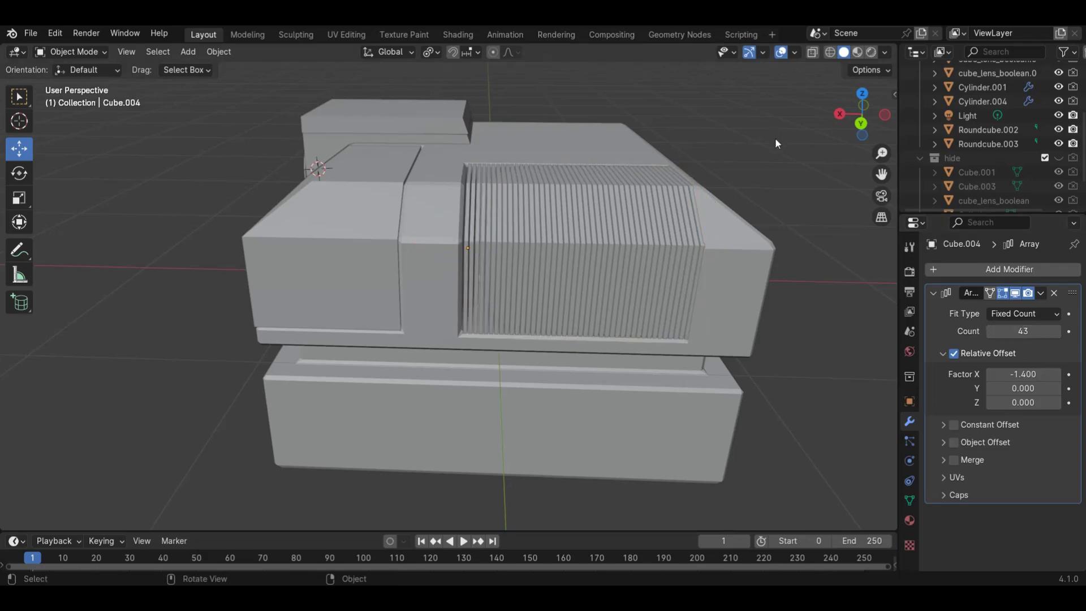
Add a Bevel modifier to the chamfered corner panel beside the lens block
{"action": "left_click_drag", "start_coordinate": [847, 126], "coordinate": [805, 154]}
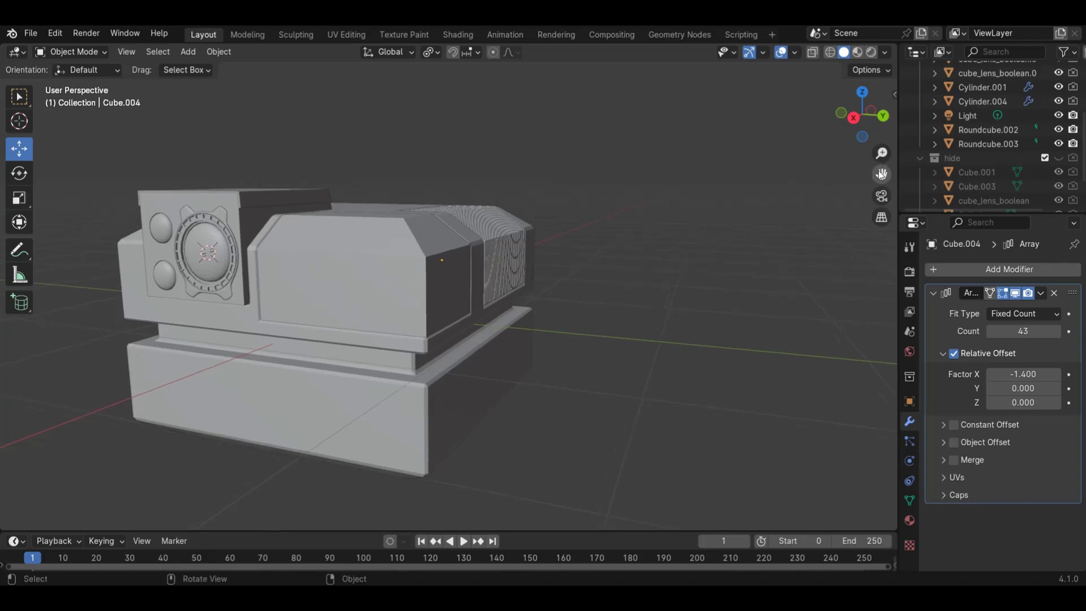
{"action": "left_click", "coordinate": [373, 253]}
{"action": "left_click", "coordinate": [983, 270]}
{"action": "type", "text": "be"}
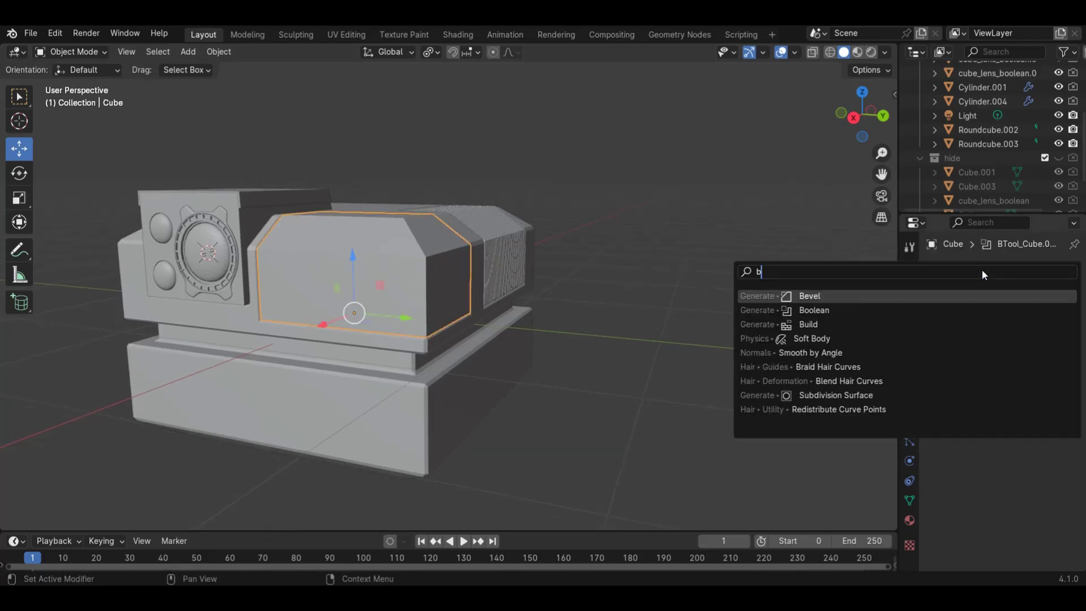
{"action": "left_click", "coordinate": [943, 295]}
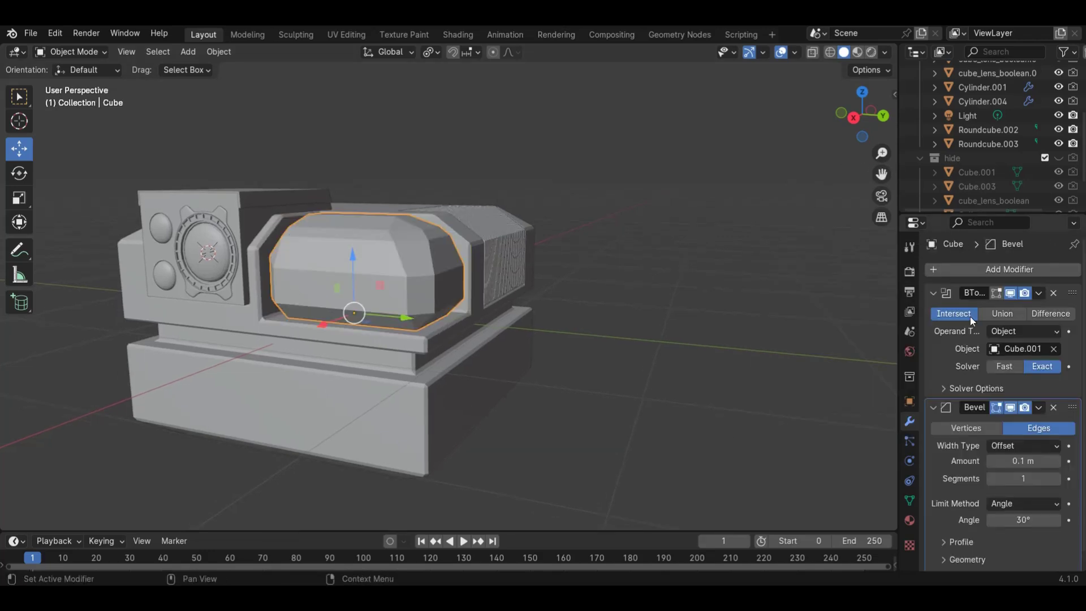
Try the Bevel ahead of the Boolean in the corner panel's modifier stack and restore the original order
{"action": "left_click_drag", "start_coordinate": [1074, 294], "coordinate": [1054, 460]}
{"action": "scroll", "coordinate": [824, 400], "scroll_direction": "up", "scroll_amount": 3}
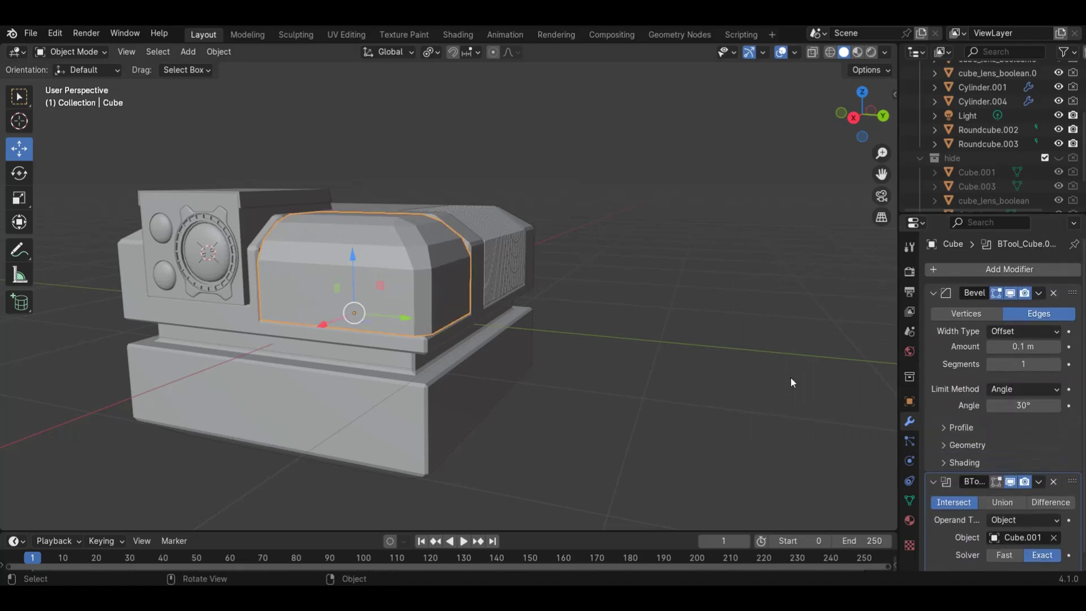
{"action": "left_click_drag", "start_coordinate": [872, 116], "coordinate": [845, 129]}
{"action": "scroll", "coordinate": [983, 500], "scroll_direction": "down", "scroll_amount": 1}
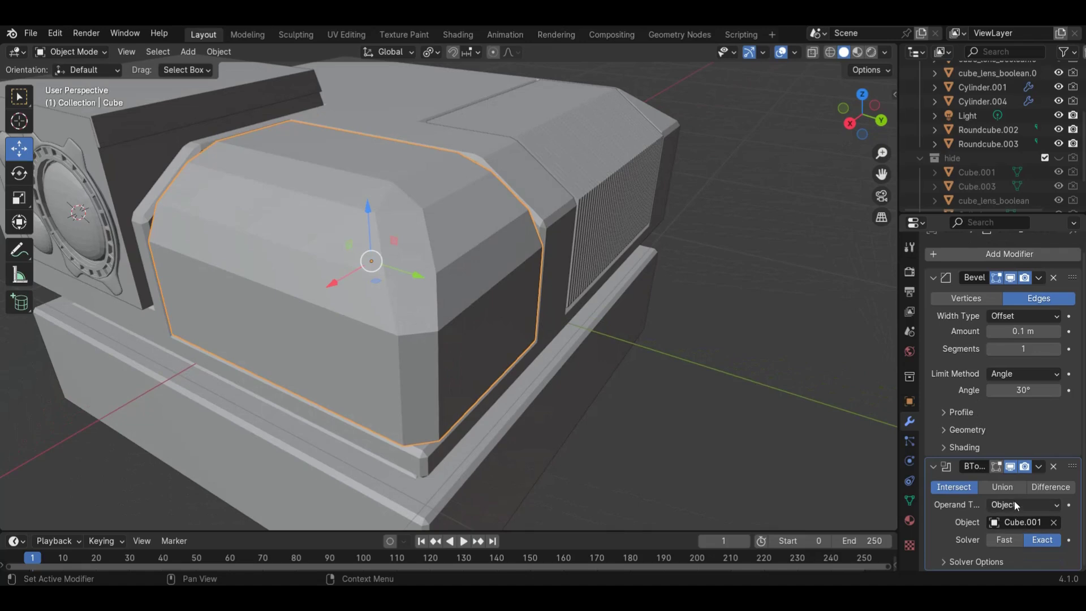
{"action": "left_click_drag", "start_coordinate": [1072, 277], "coordinate": [1026, 423]}
Set the corner panel's Bevel amount to 0.01 m, deselect the panel, and view the whole model
{"action": "left_click", "coordinate": [1016, 447]}
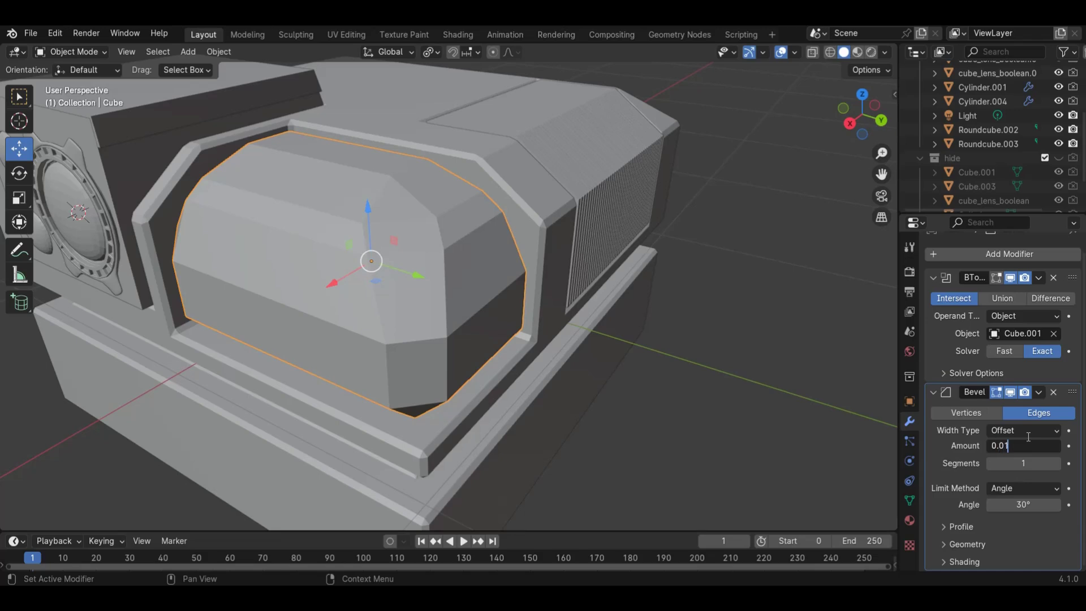
{"action": "key", "text": "Return"}
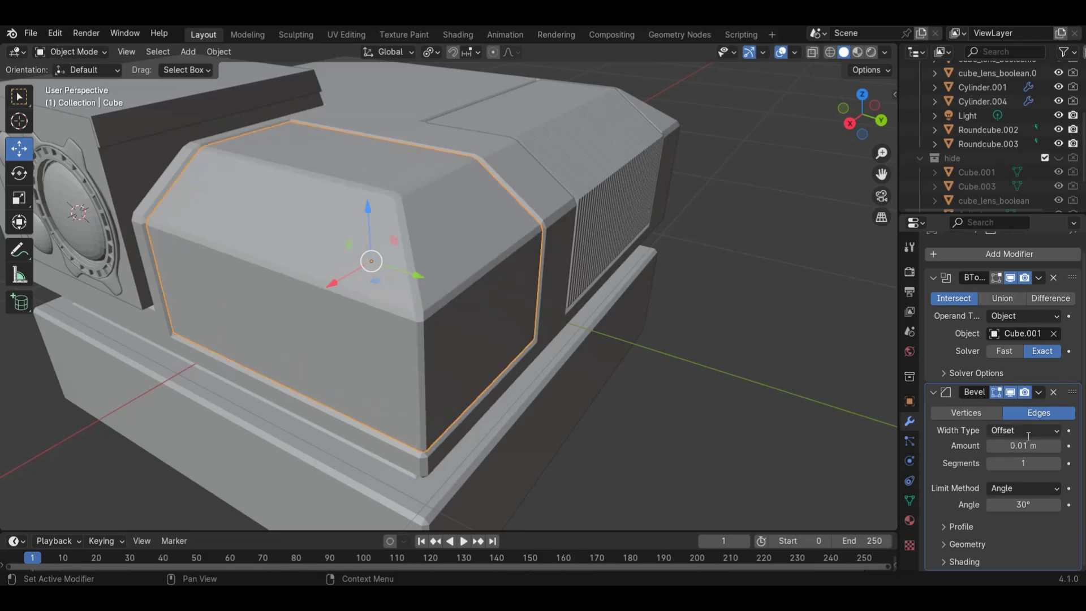
{"action": "left_click", "coordinate": [751, 322]}
{"action": "scroll", "coordinate": [742, 329], "scroll_direction": "down", "scroll_amount": 3}
{"action": "scroll", "coordinate": [832, 135], "scroll_direction": "down", "scroll_amount": 3}
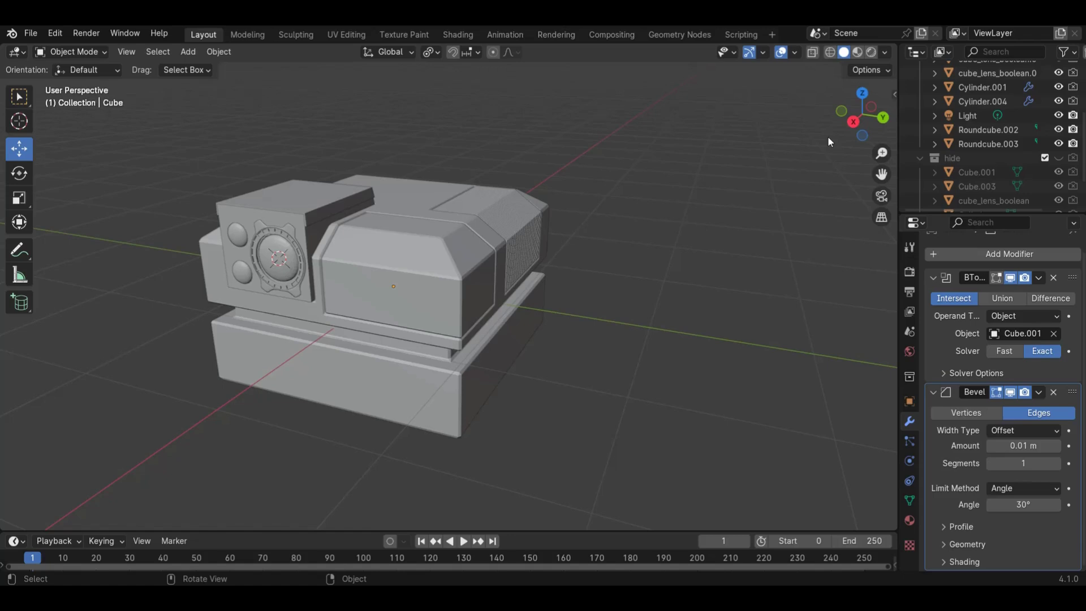
Save the robot_01.blend file and inspect the bevelled model from low and raised angles
{"action": "left_click_drag", "start_coordinate": [838, 128], "coordinate": [815, 104]}
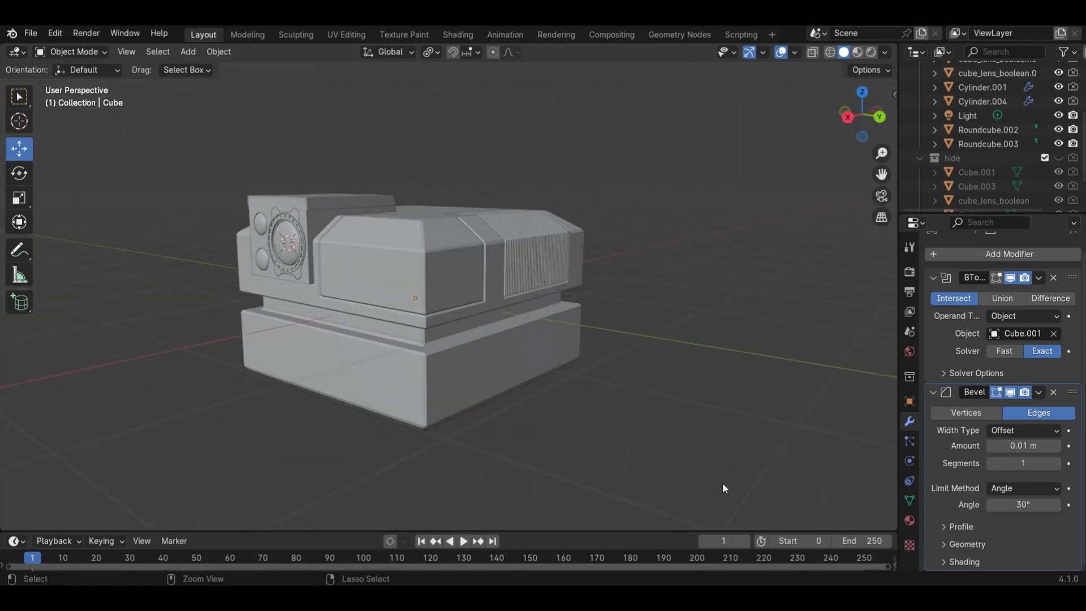
{"action": "key", "text": "ctrl+s"}
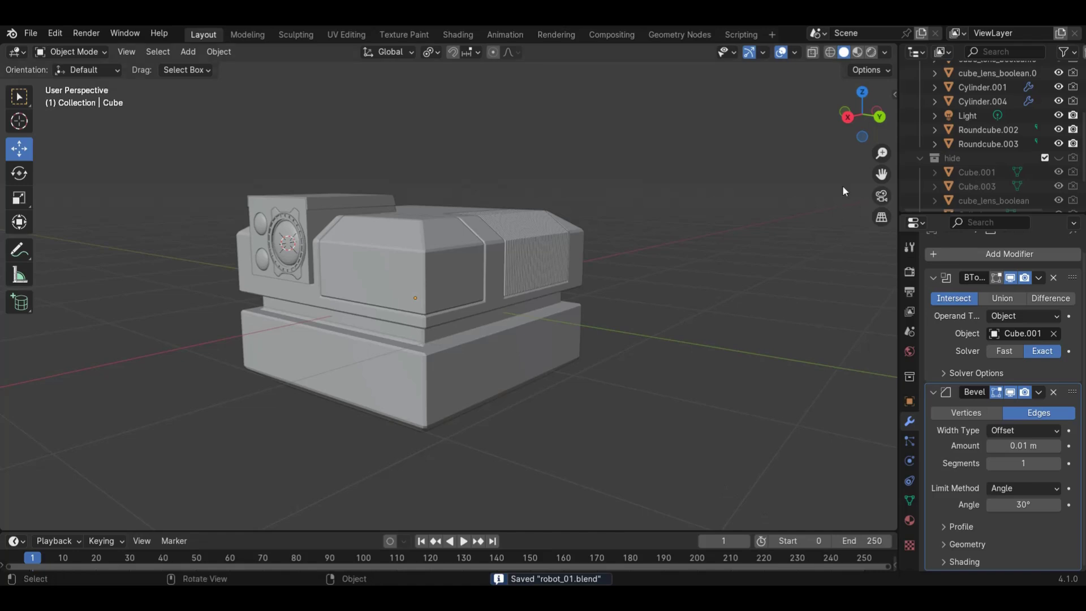
{"action": "left_click_drag", "start_coordinate": [854, 123], "coordinate": [500, 362]}
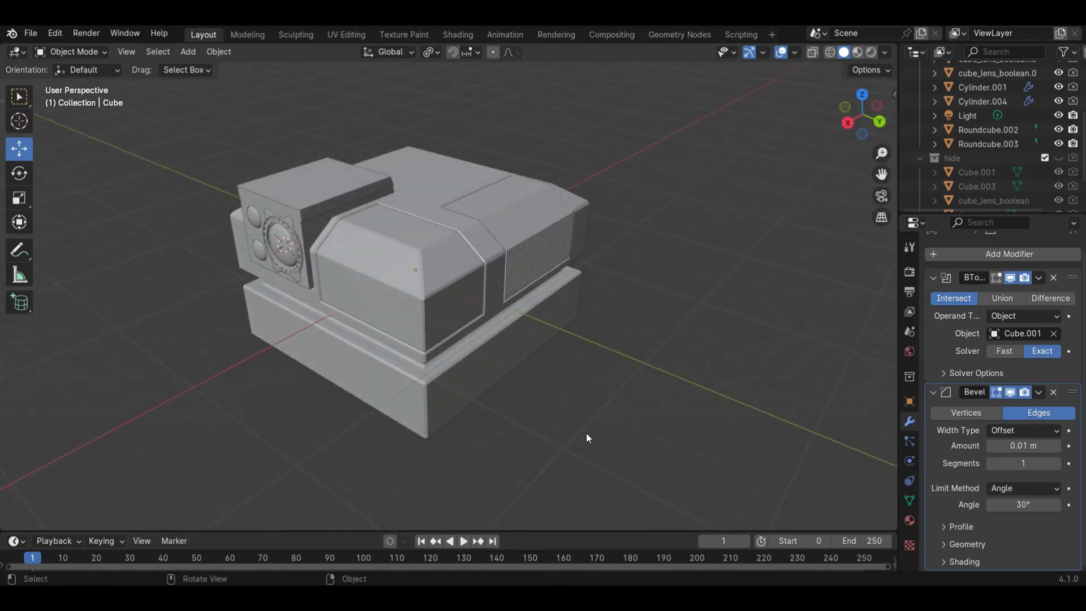